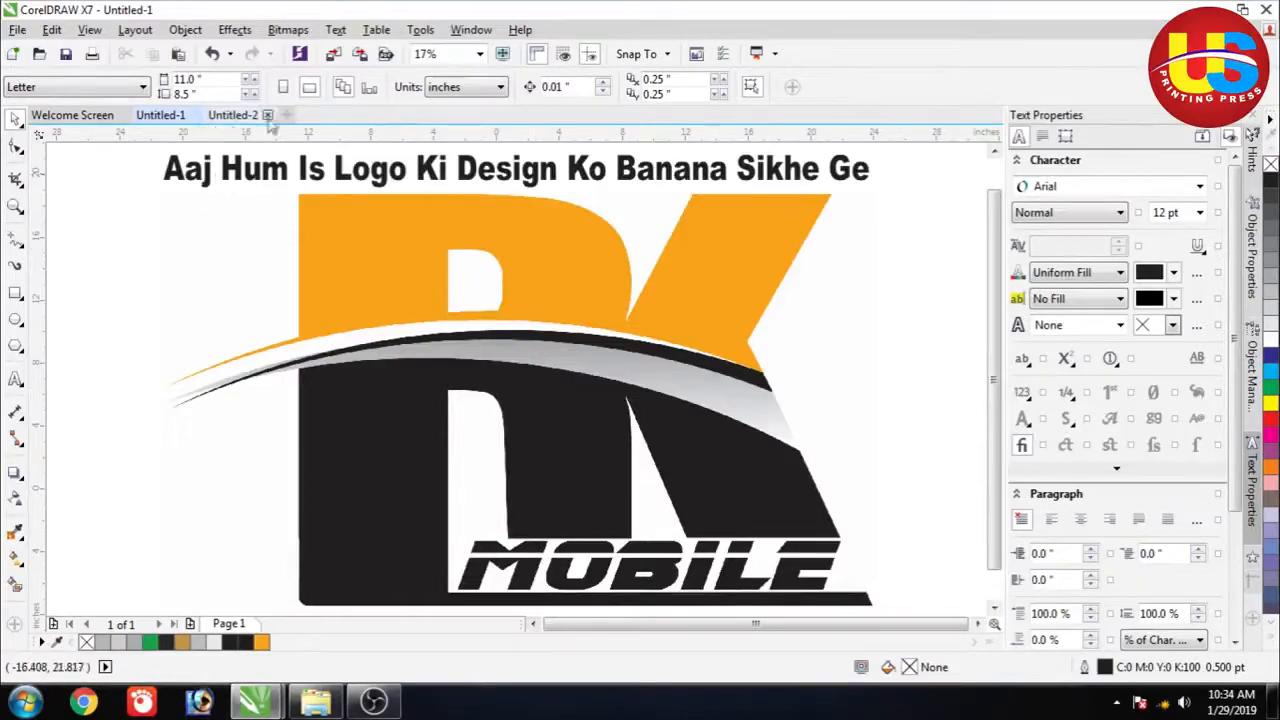
Step: In the Untitled-2 document, add the artistic text "RK" on the page and enlarge it to about 245 pt
left_click(236, 116)
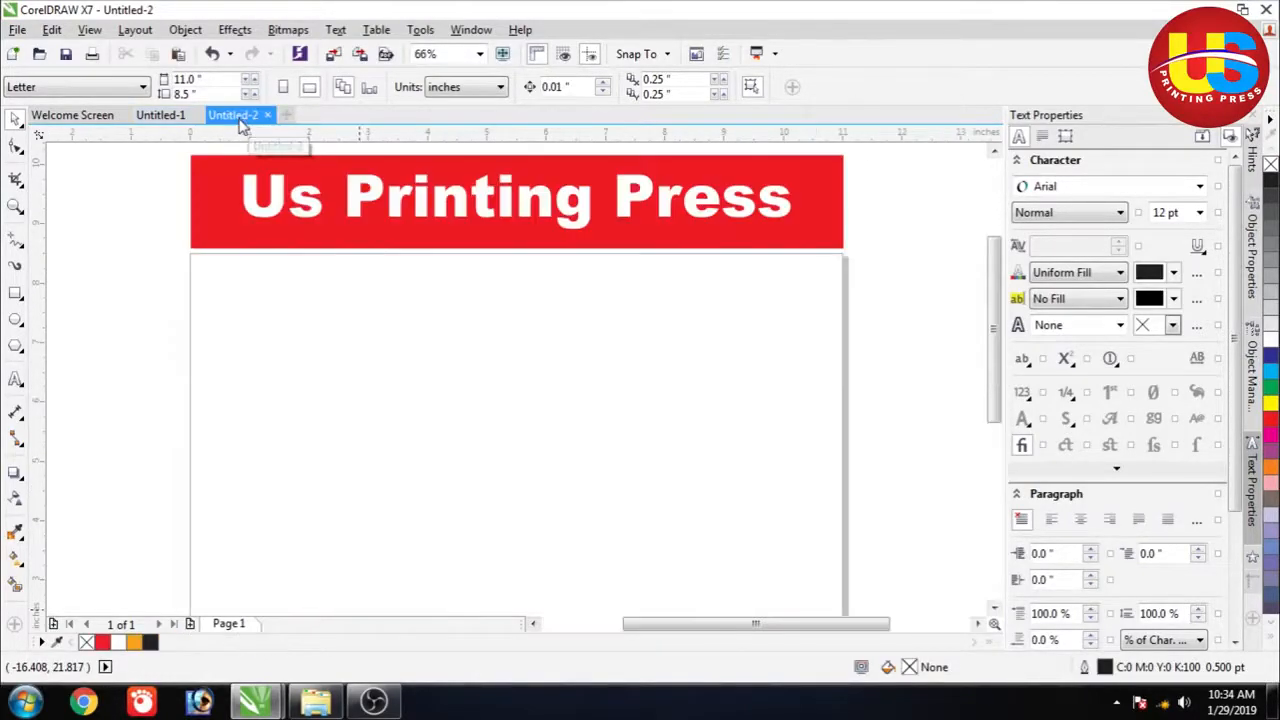
left_click(16, 381)
left_click(388, 421)
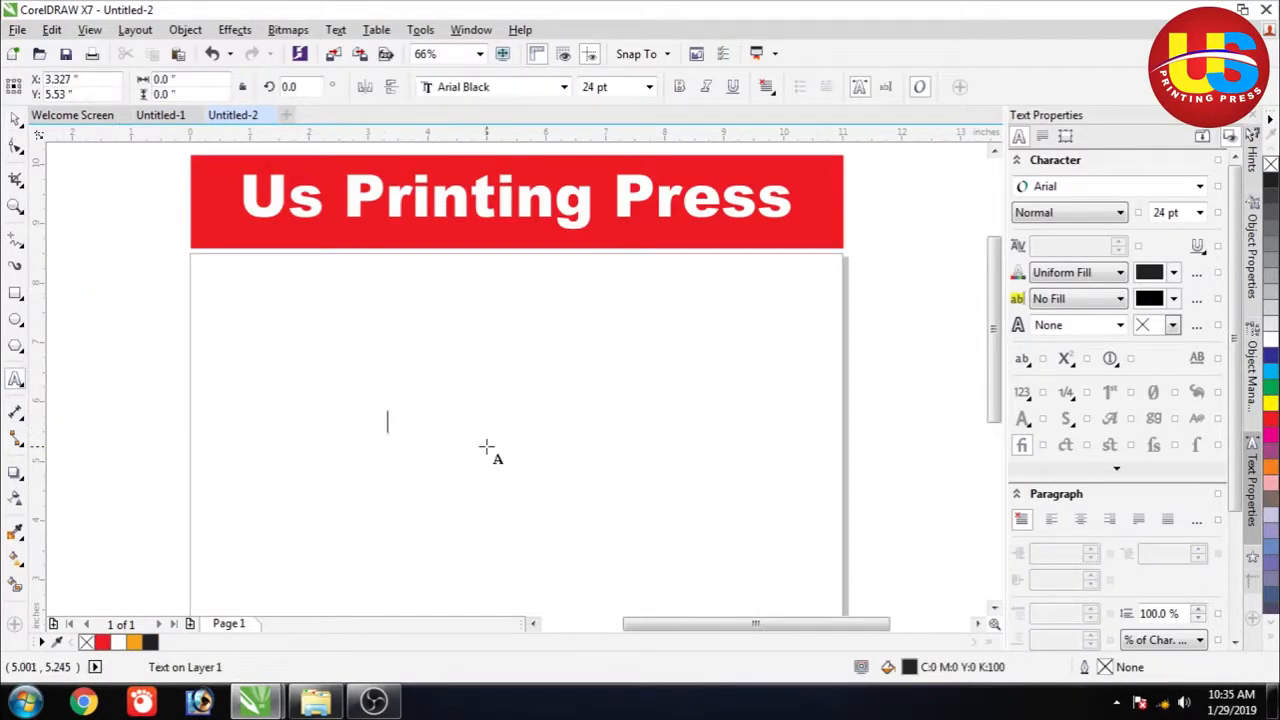
type("R")
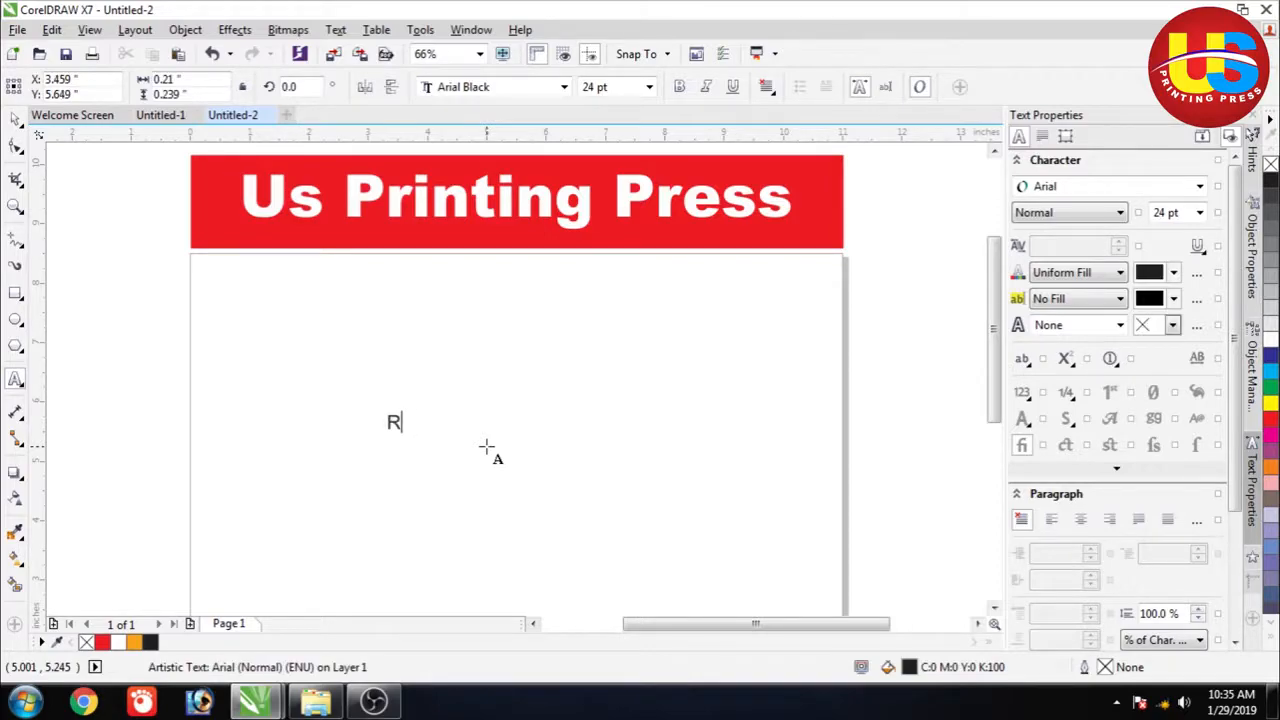
type("kK")
left_click(15, 119)
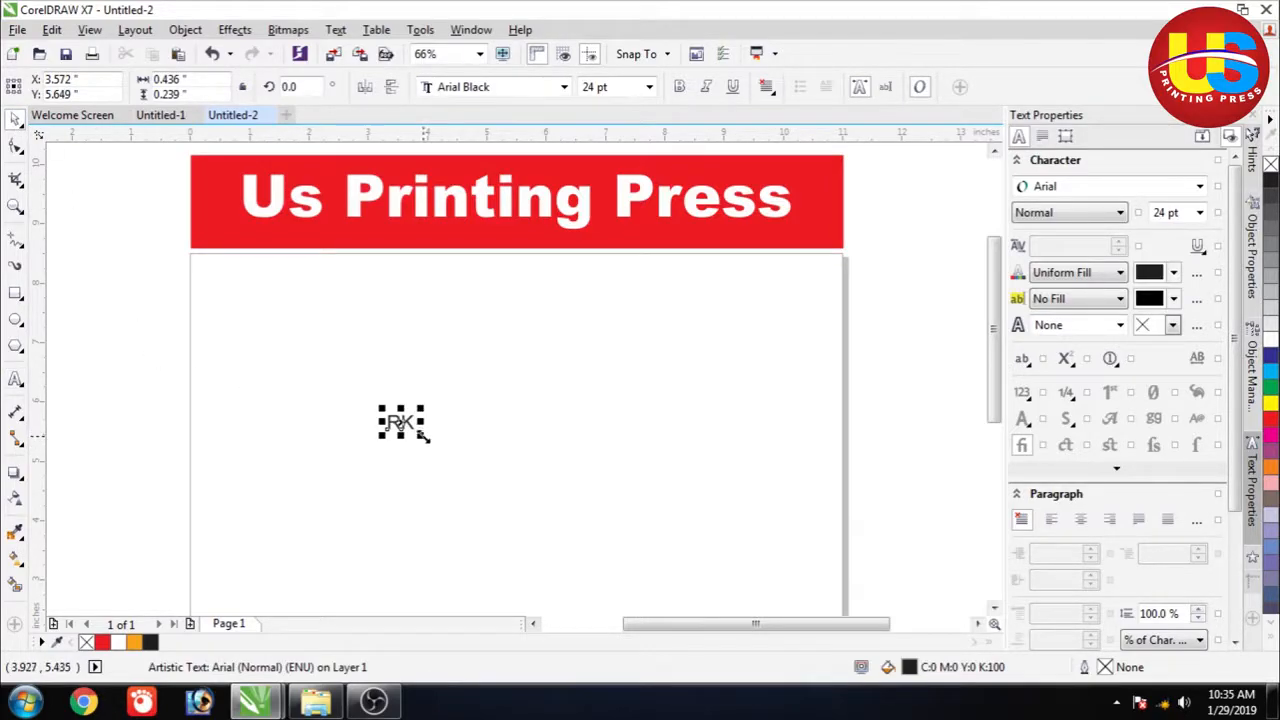
left_click_drag(424, 436, 797, 566)
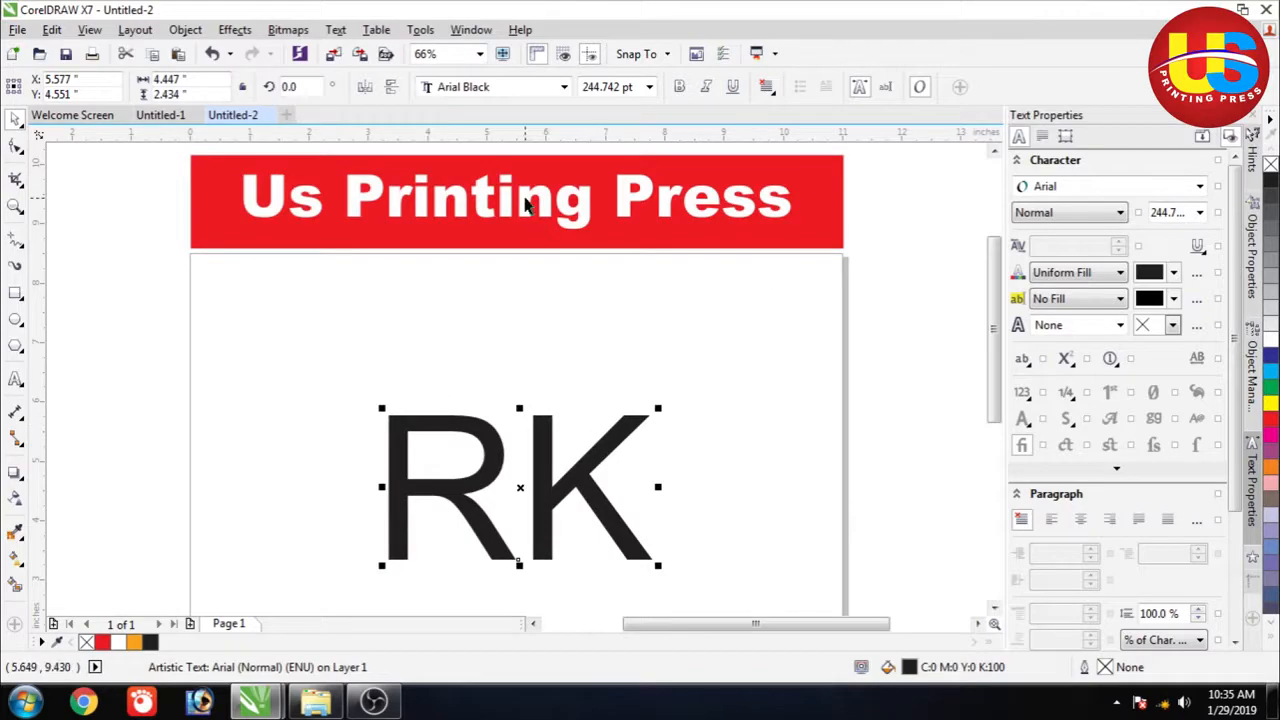
Step: Set the RK text in Impact, widen and enlarge it to about 5.68 by 3.46 inches, and position it on the page's upper half
left_click(500, 87)
left_click(470, 126)
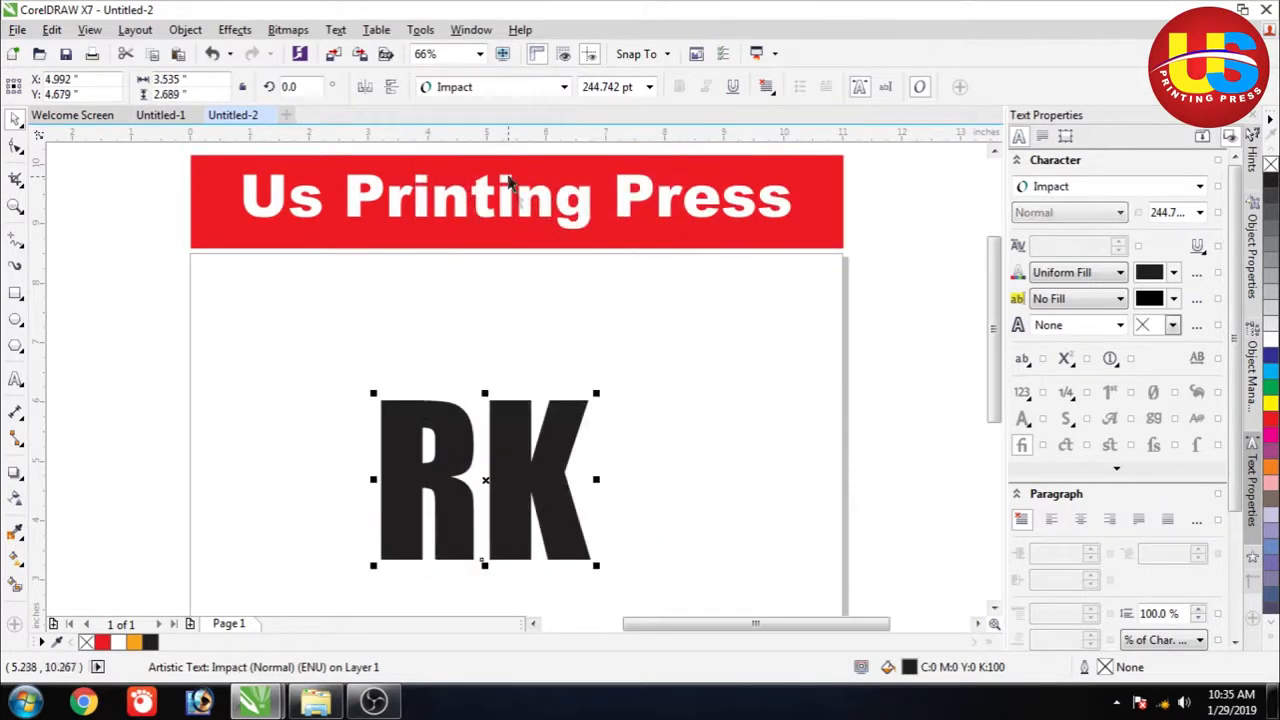
mouse_move(597, 477)
left_mouse_down()
mouse_move(663, 466)
mouse_move(636, 458)
mouse_move(654, 451)
mouse_move(612, 468)
left_mouse_up()
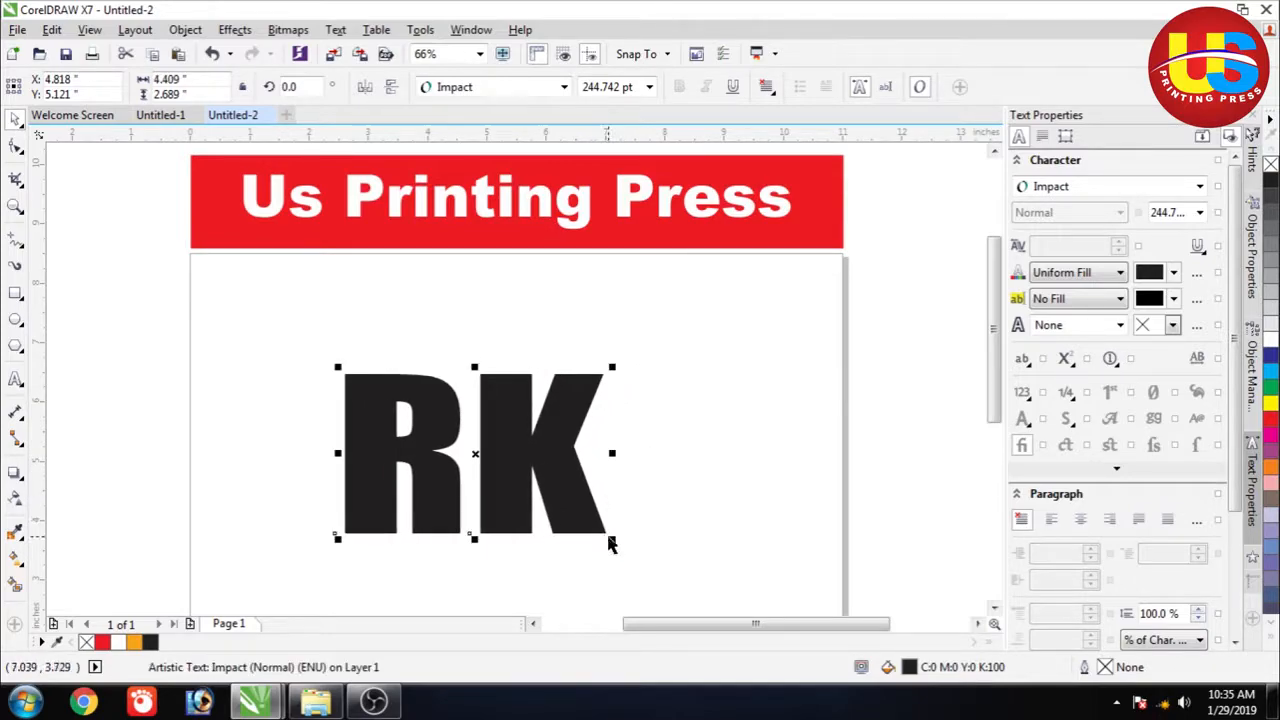
left_click_drag(614, 543, 687, 585)
left_click_drag(594, 489, 571, 429)
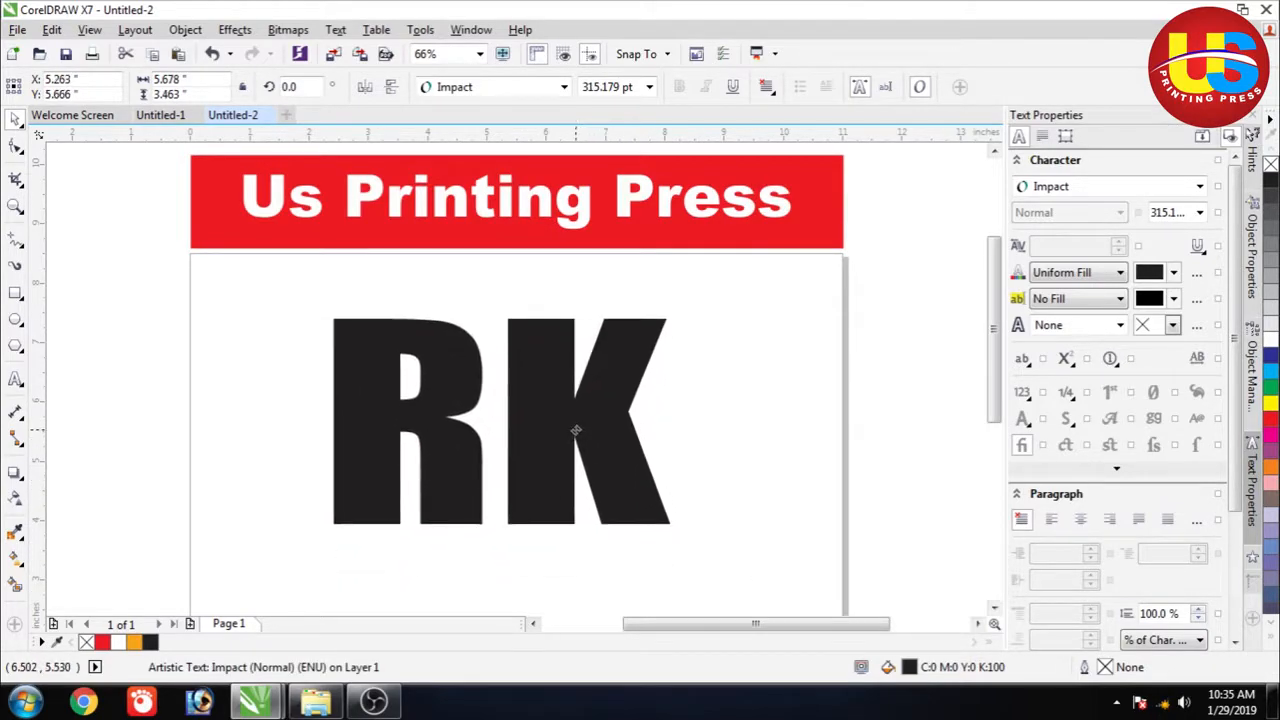
Step: Break the RK text apart into separate letters and convert both the R and the K to curves
key("ctrl+k")
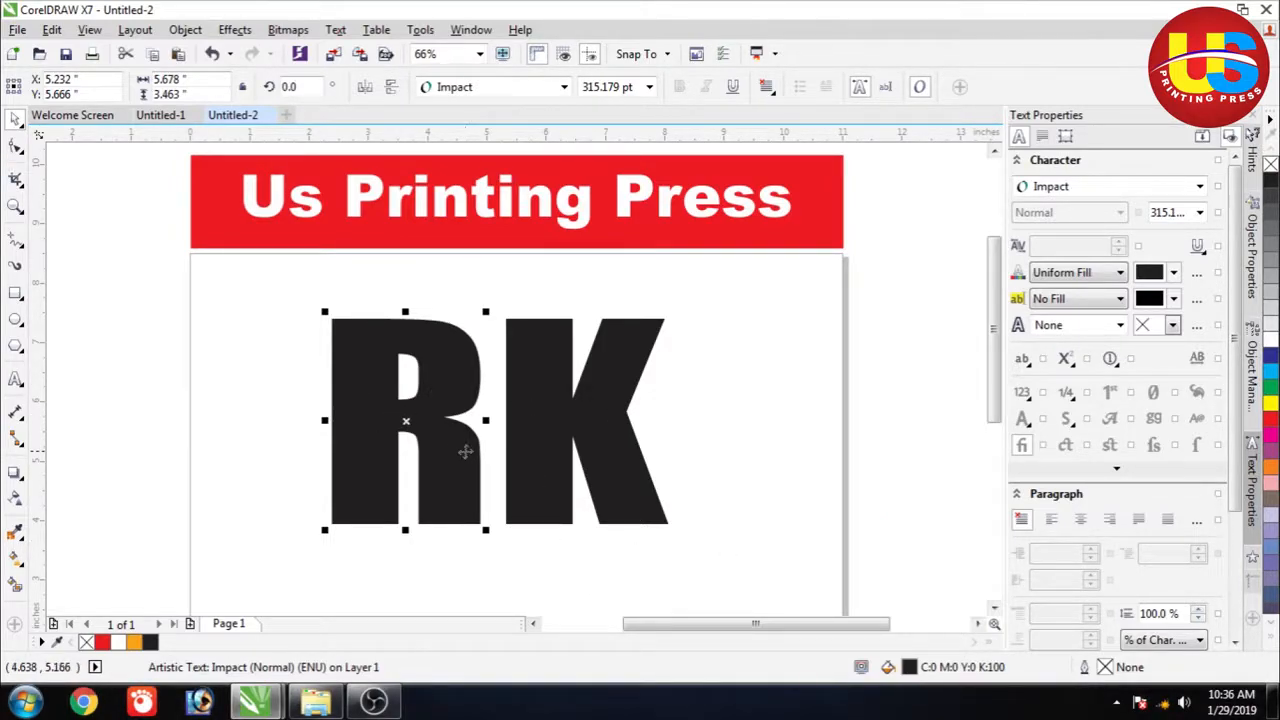
right_click(442, 448)
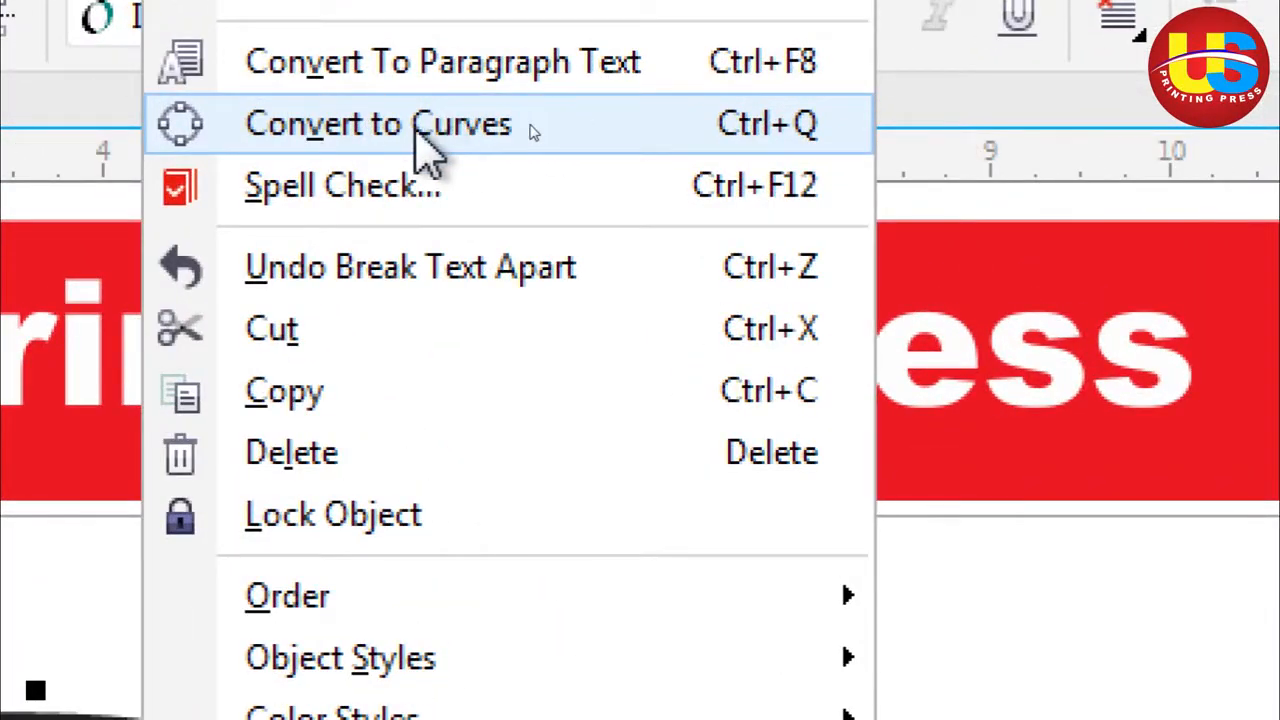
left_click(534, 123)
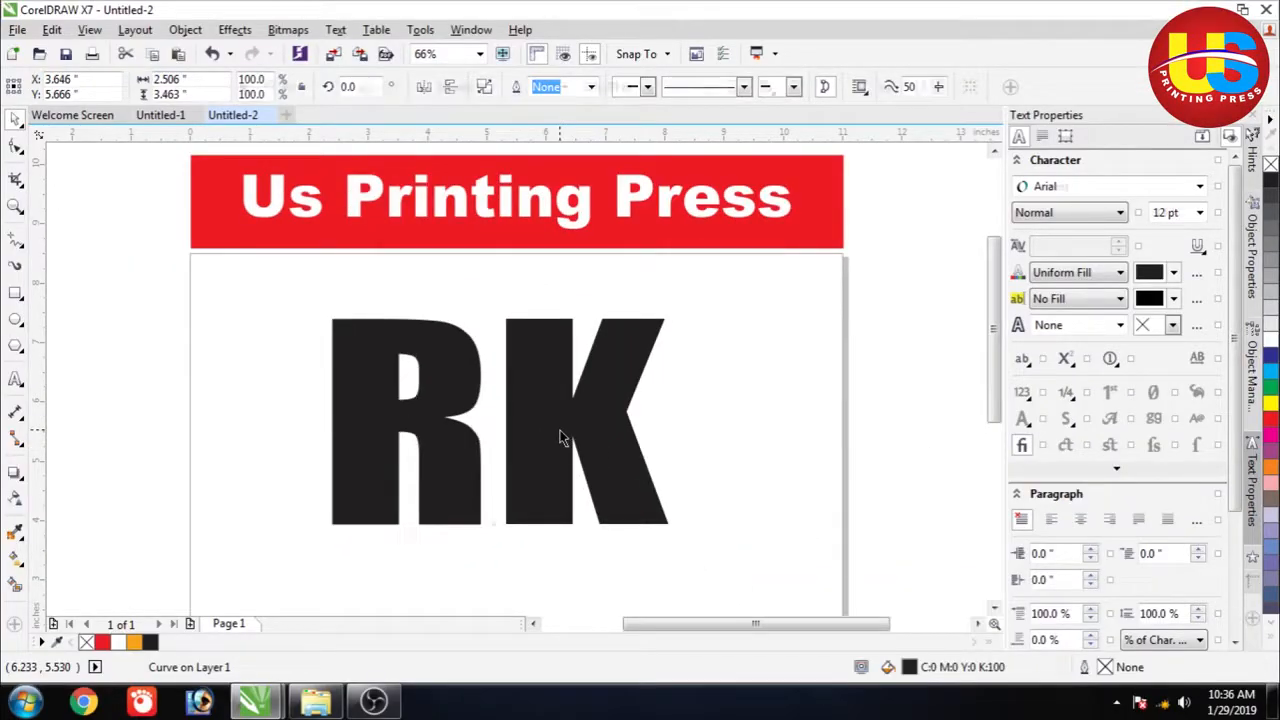
right_click(562, 438)
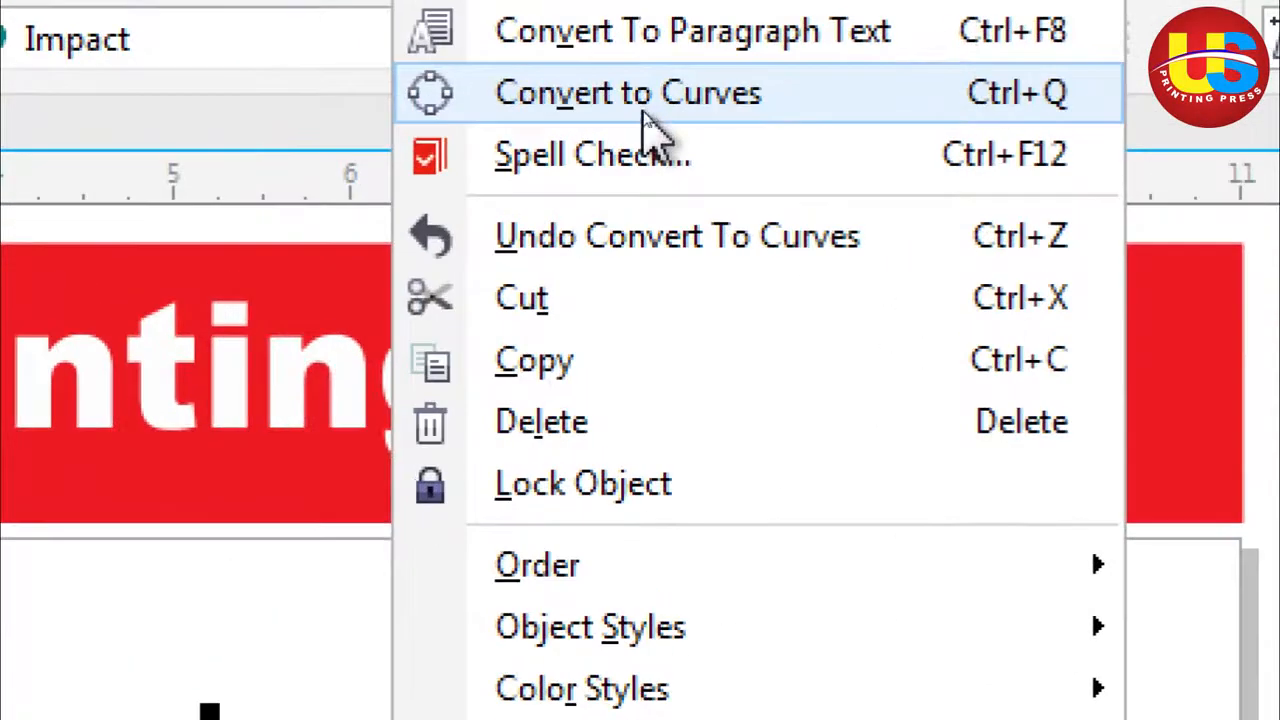
left_click(641, 105)
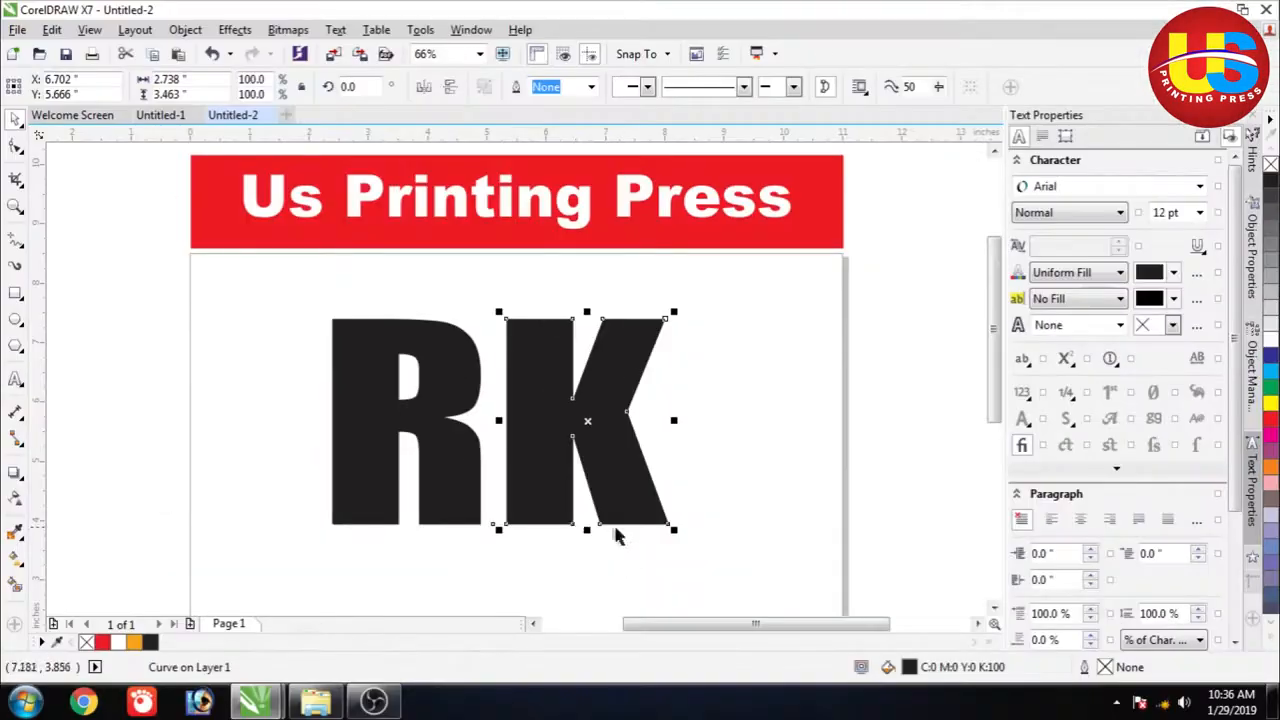
Step: Move the K horizontally toward the R until its stem overlaps the R's right-hand stroke
key("Escape")
left_click(556, 418)
left_click_drag(556, 418, 468, 430)
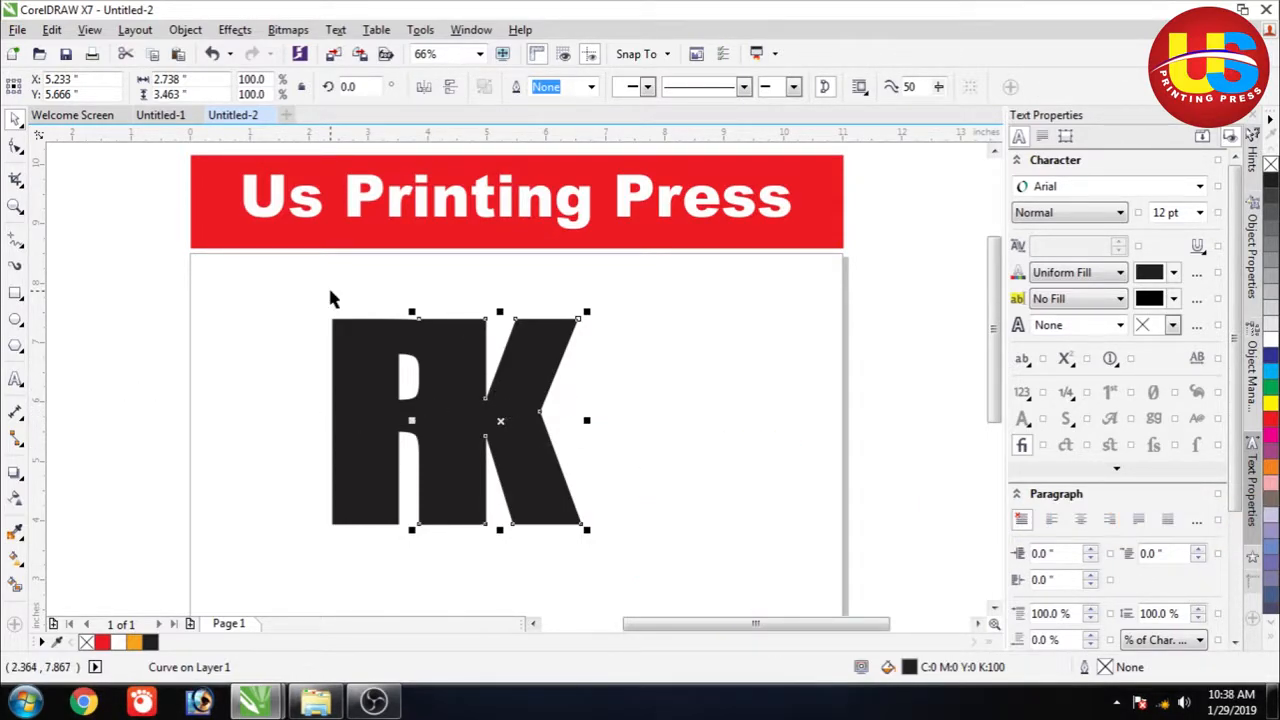
Step: Shift the two left-edge nodes of the K's stem slightly right, narrowing the stem where it overlaps the R
key("z")
left_click_drag(297, 277, 614, 551)
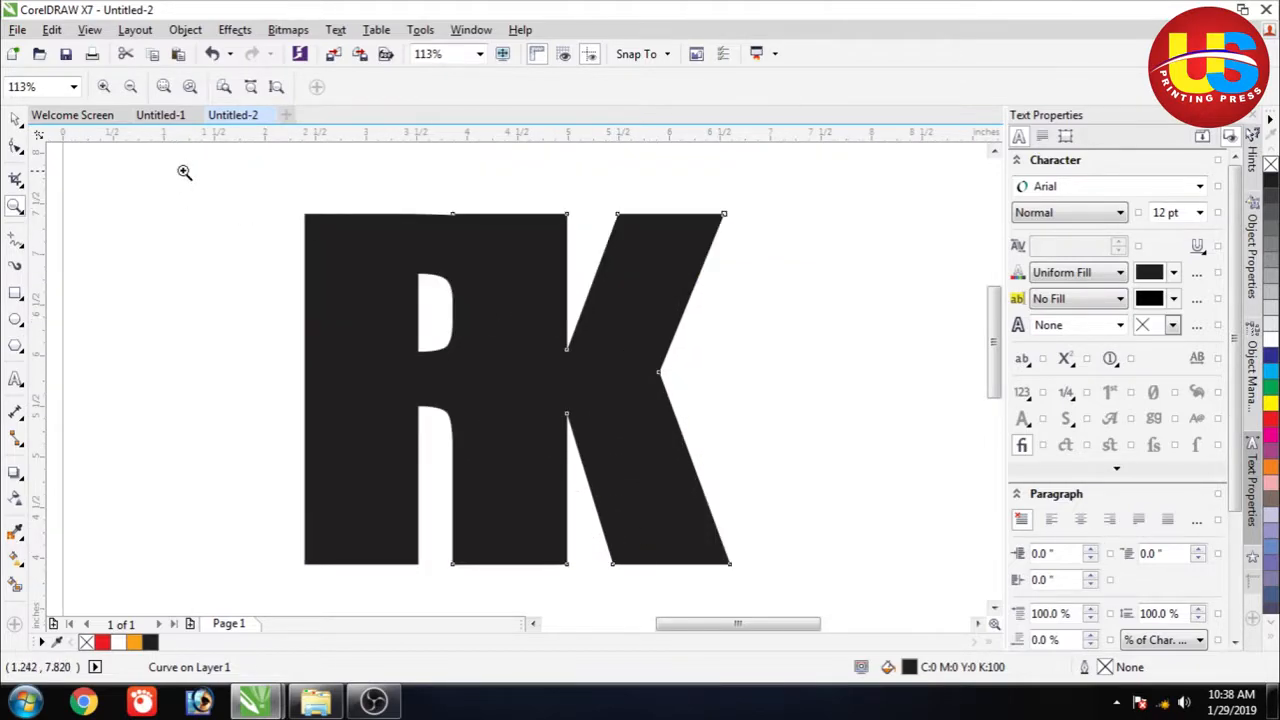
left_click(15, 145)
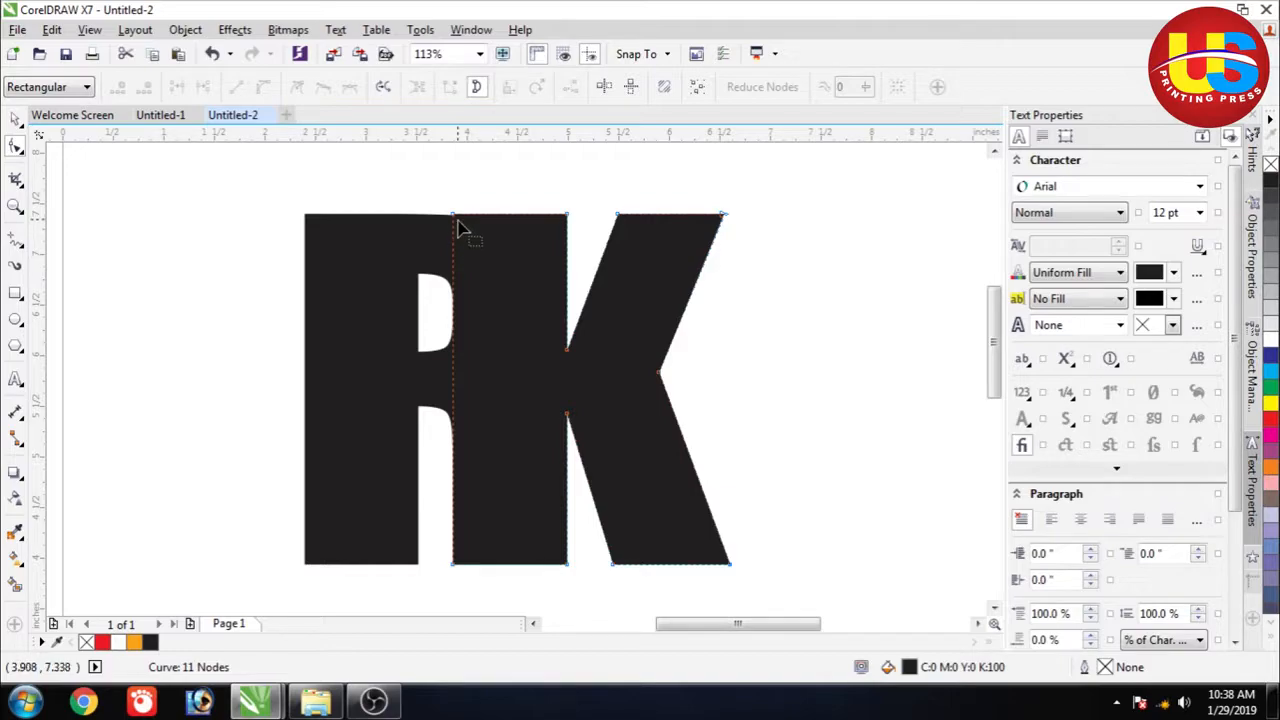
left_click_drag(432, 200, 471, 566)
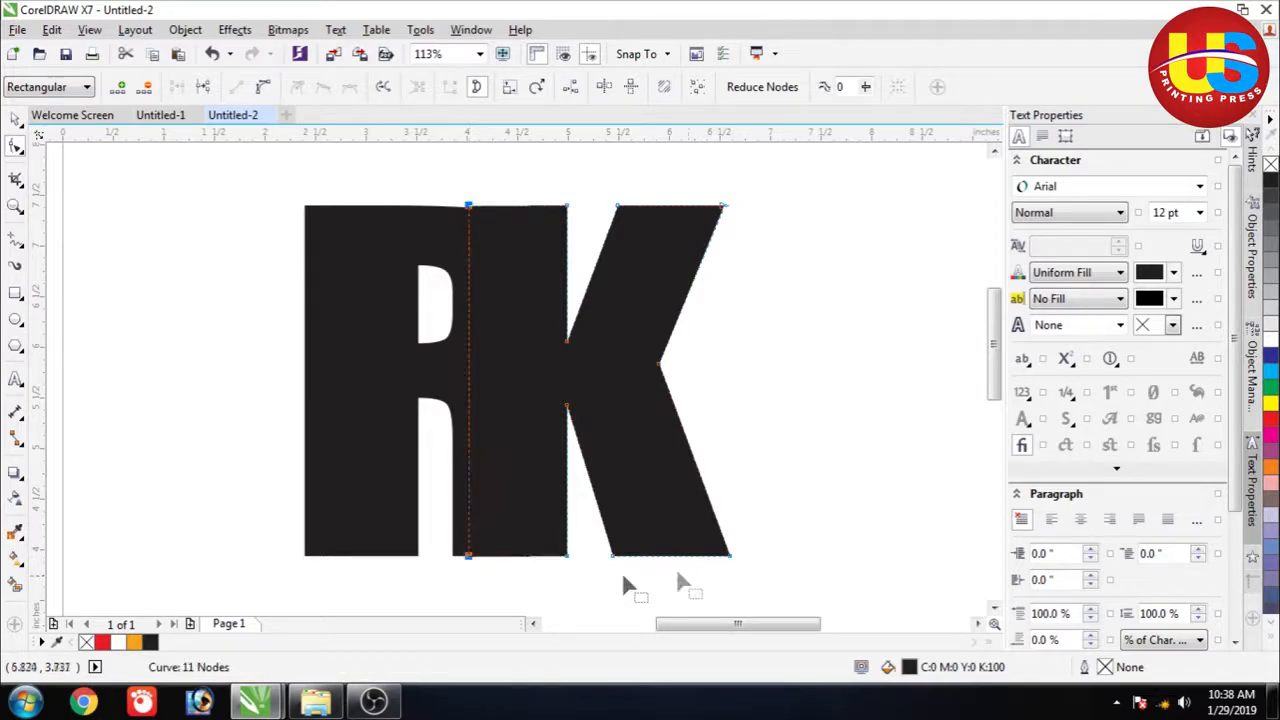
left_click(15, 119)
left_click(250, 200)
left_click(538, 319)
left_click(420, 195)
left_click(503, 243)
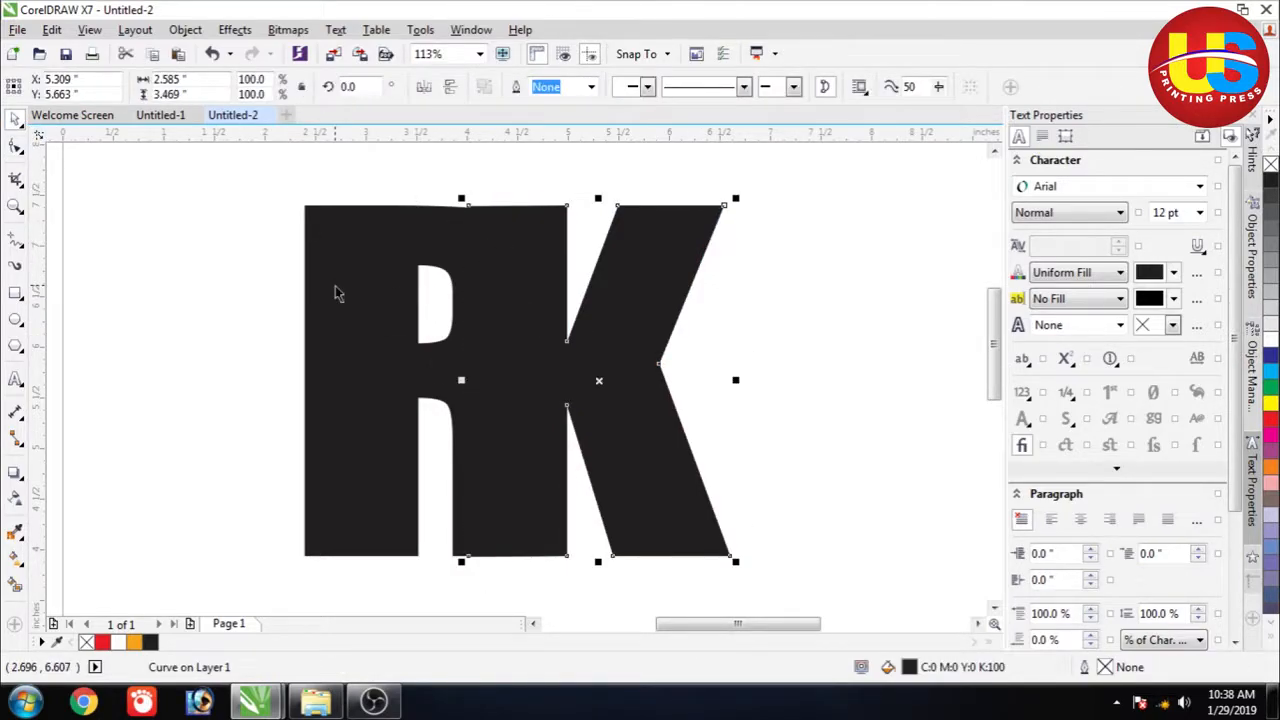
Step: Adjust the upper-left node of the K's stem so it sits just under the R's top edge
left_click(15, 146)
left_click_drag(471, 209, 469, 214)
left_click(16, 121)
key("Escape")
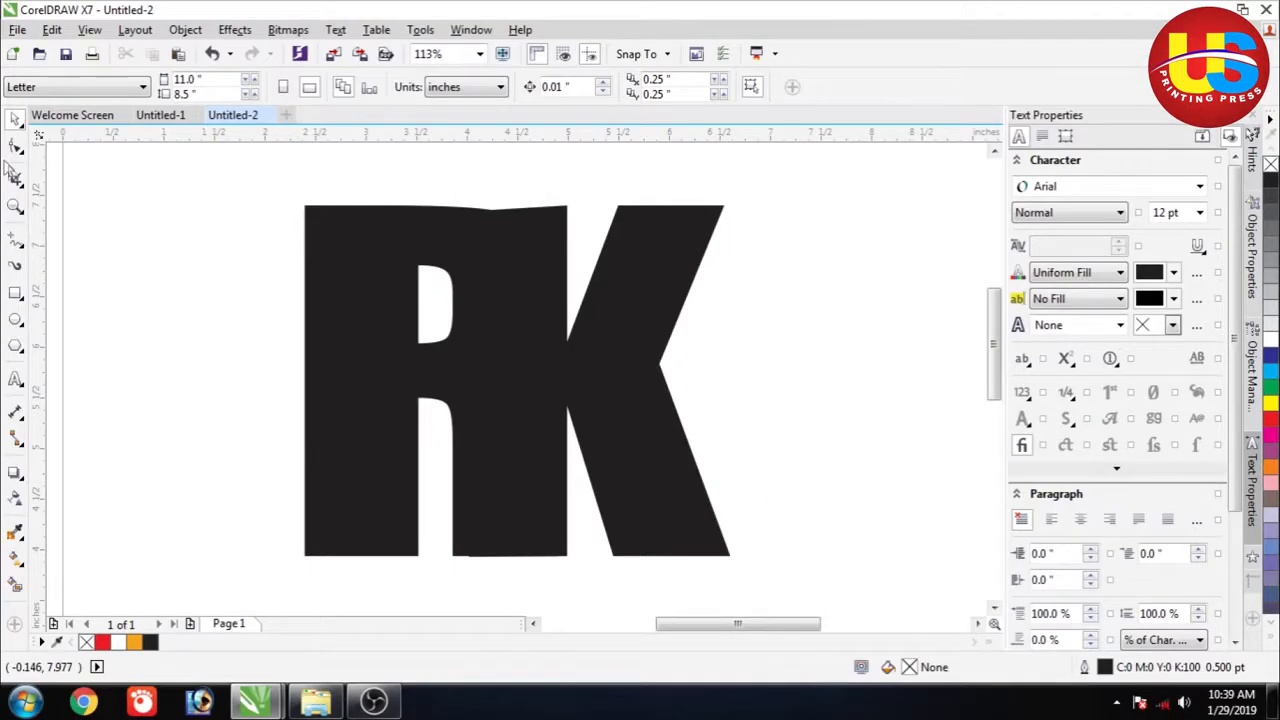
left_click(15, 146)
left_click(477, 242)
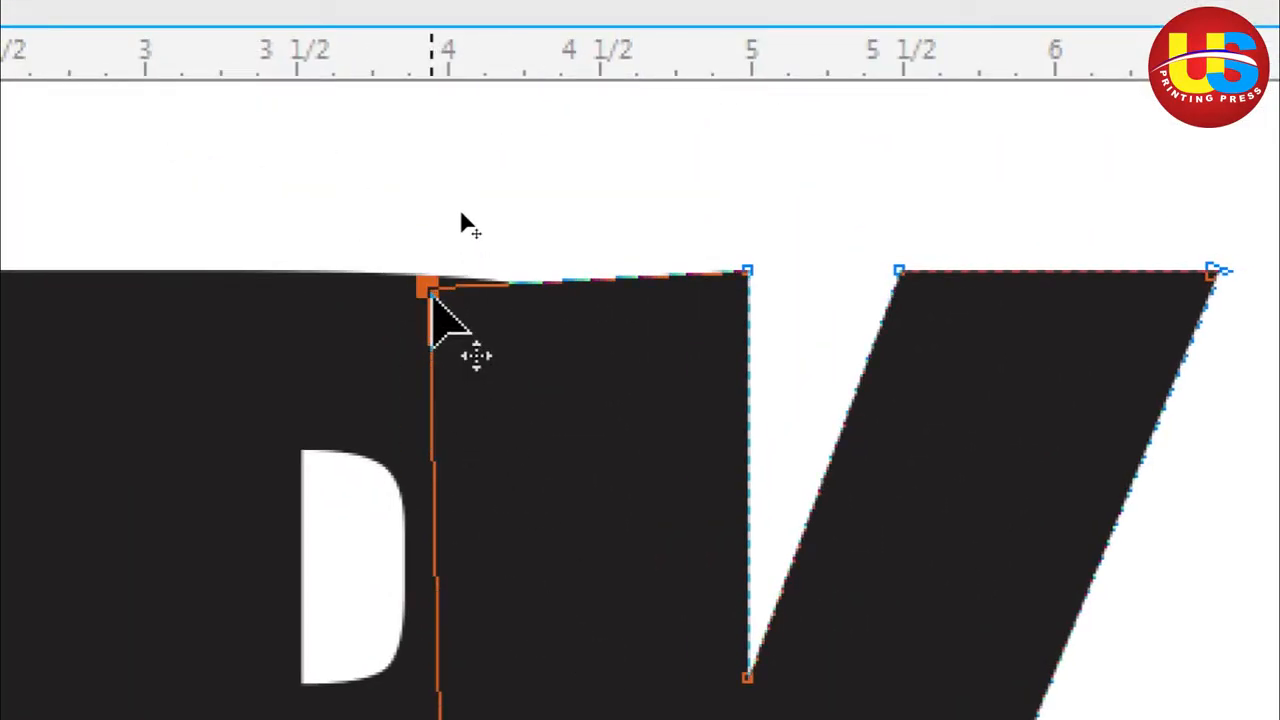
mouse_move(428, 288)
left_mouse_down()
mouse_move(408, 285)
mouse_move(420, 286)
left_mouse_up()
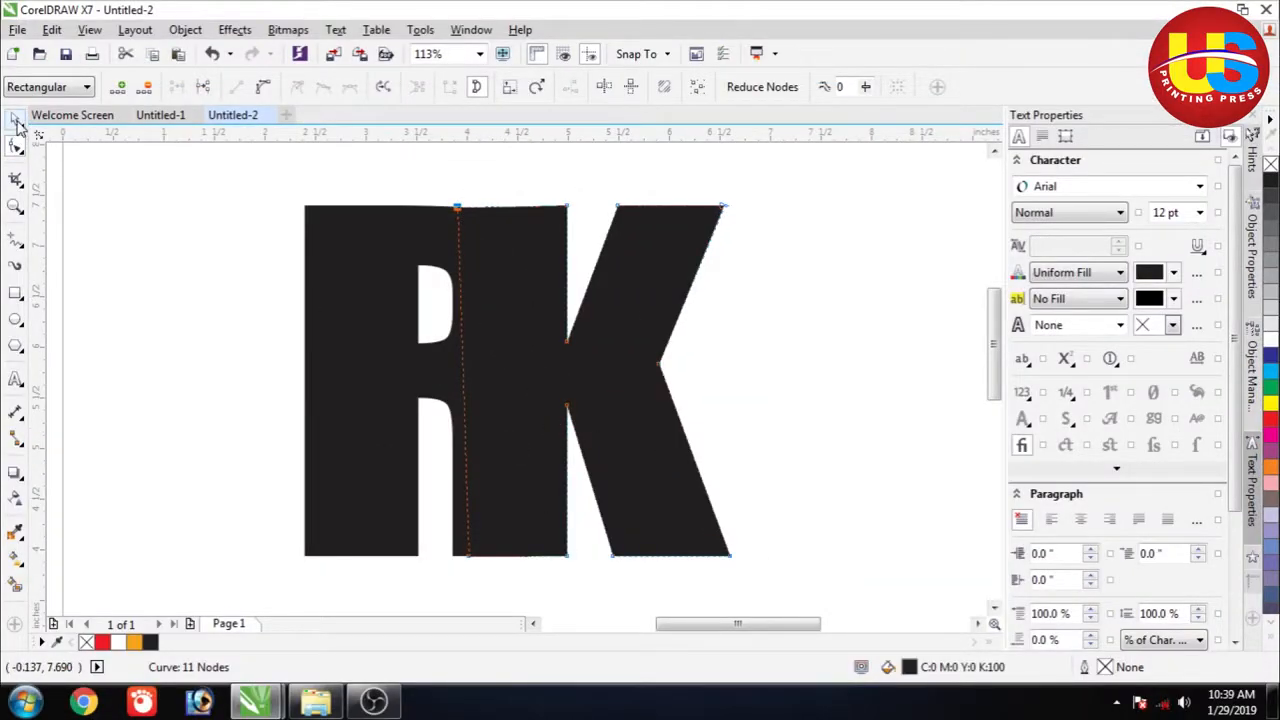
left_click(16, 120)
left_click(585, 260)
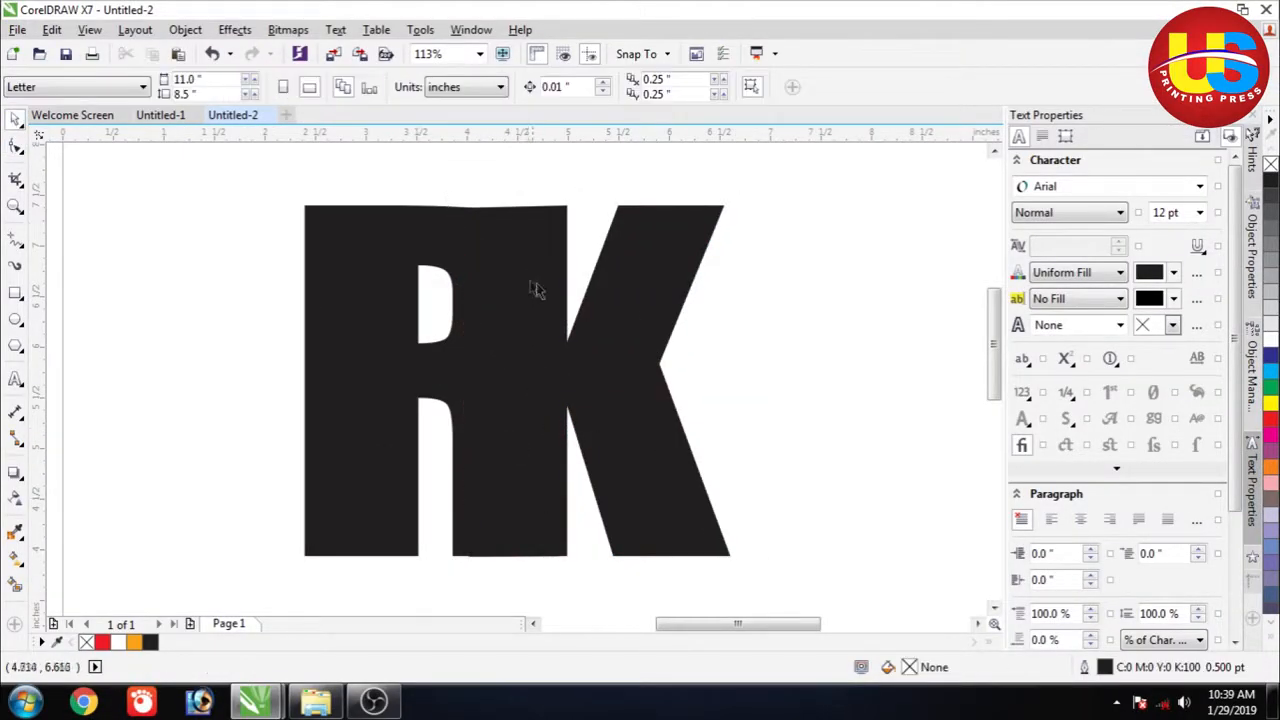
Step: Move both left-edge nodes of the K's stem further right, narrowing the K to about 2.43 inches
left_click(517, 267)
left_click(713, 345)
left_click(679, 275)
left_click_drag(392, 165, 478, 375)
left_click(16, 145)
left_click(481, 278)
left_click_drag(434, 183, 491, 556)
left_click_drag(456, 212, 485, 213)
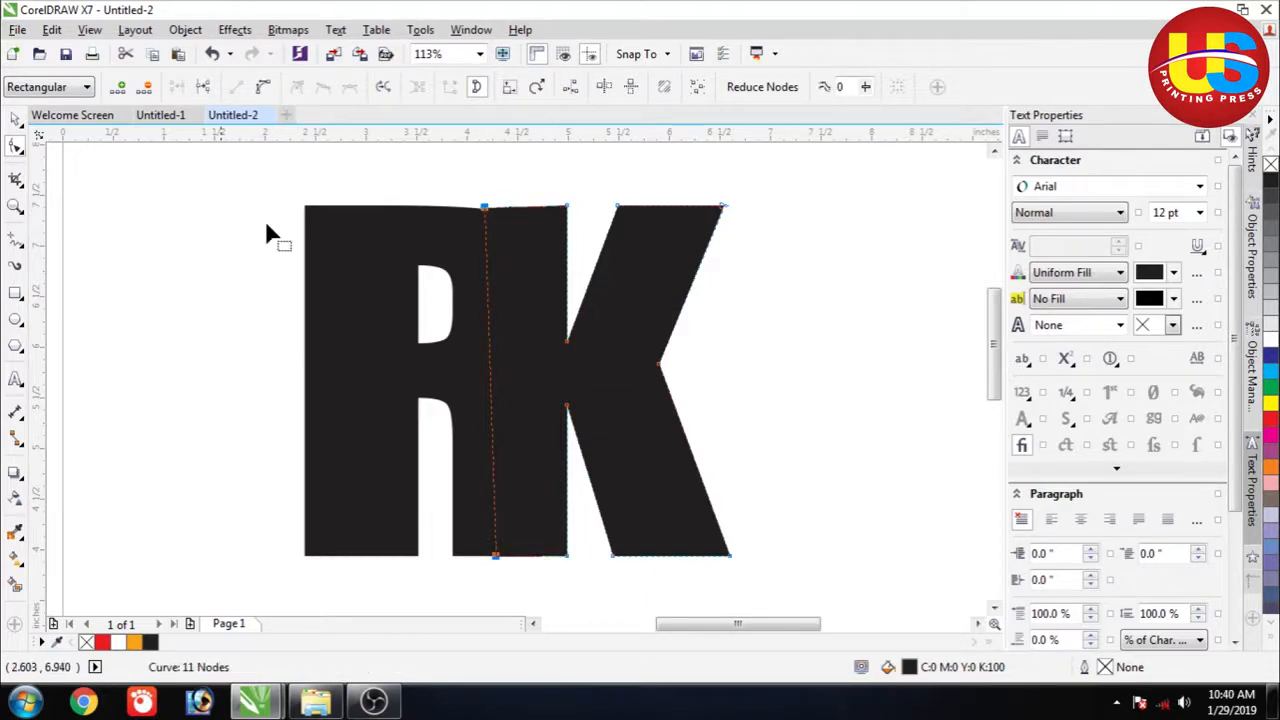
left_click(15, 119)
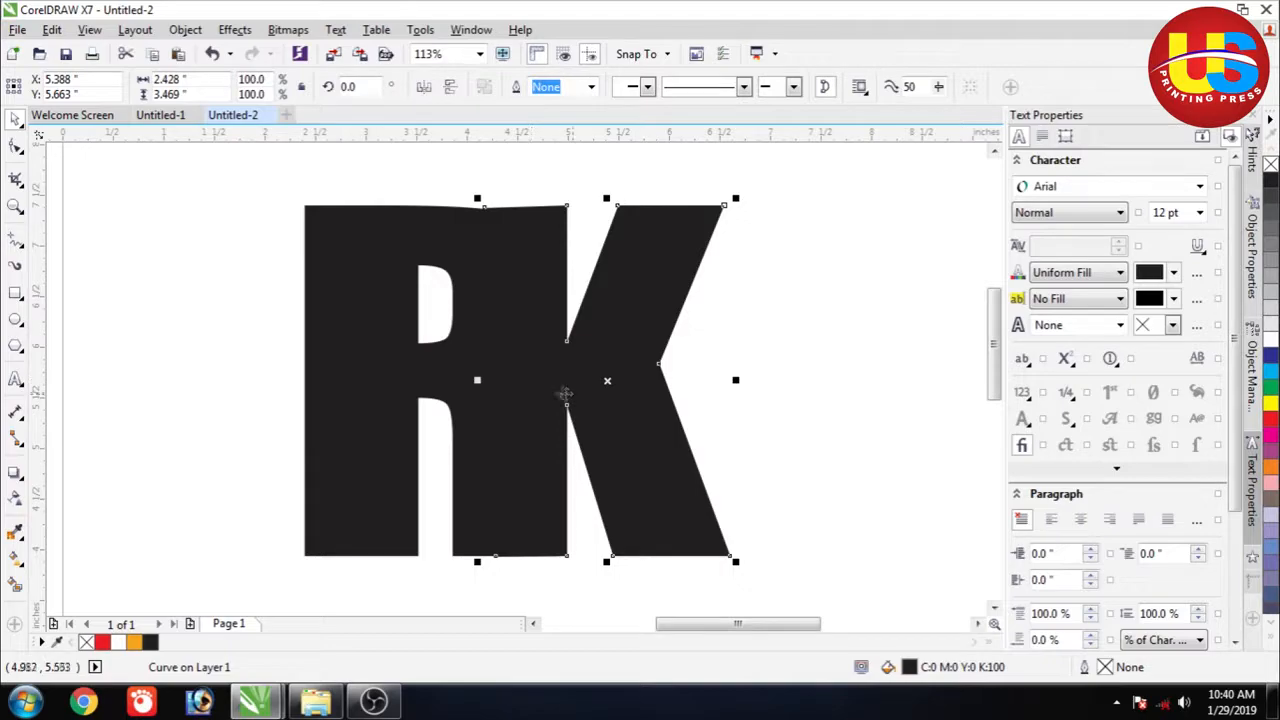
Step: Nudge the K slightly left and pull its stem's two right corner nodes inward, behind the R's rounded outline
mouse_move(611, 391)
left_mouse_down()
mouse_move(580, 394)
mouse_move(591, 395)
left_mouse_up()
key("F10")
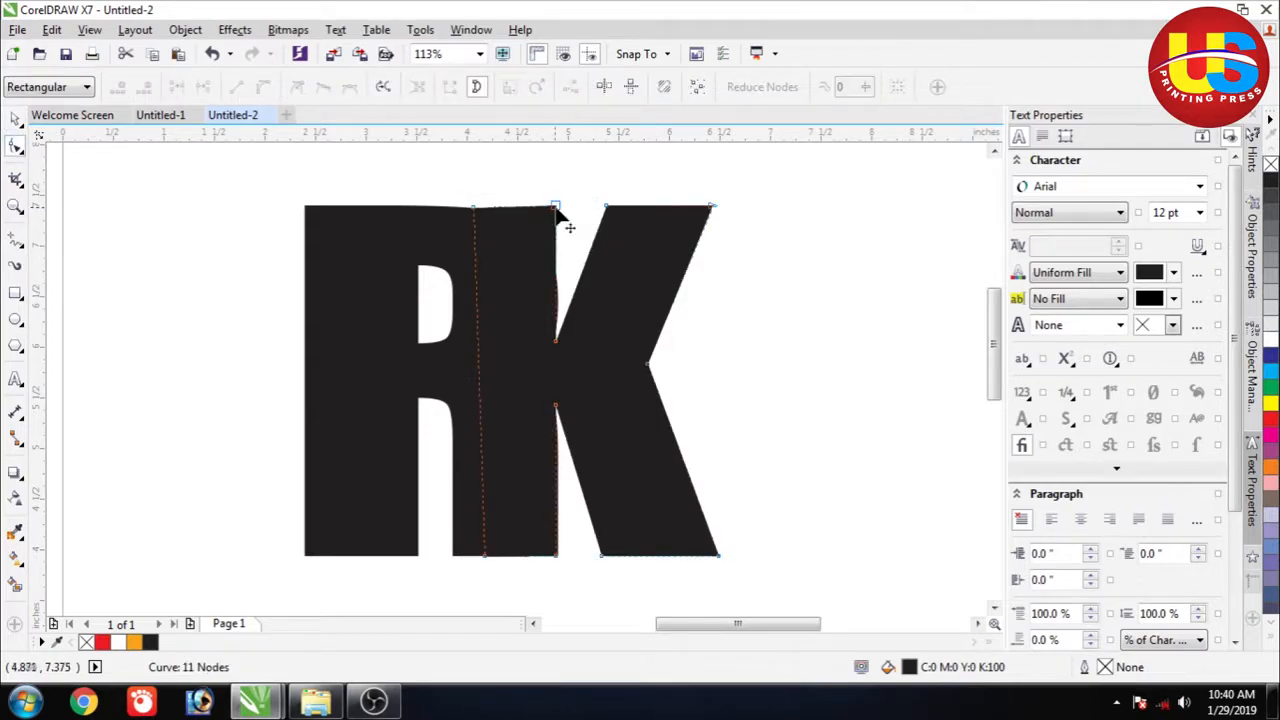
left_click_drag(557, 208, 533, 253)
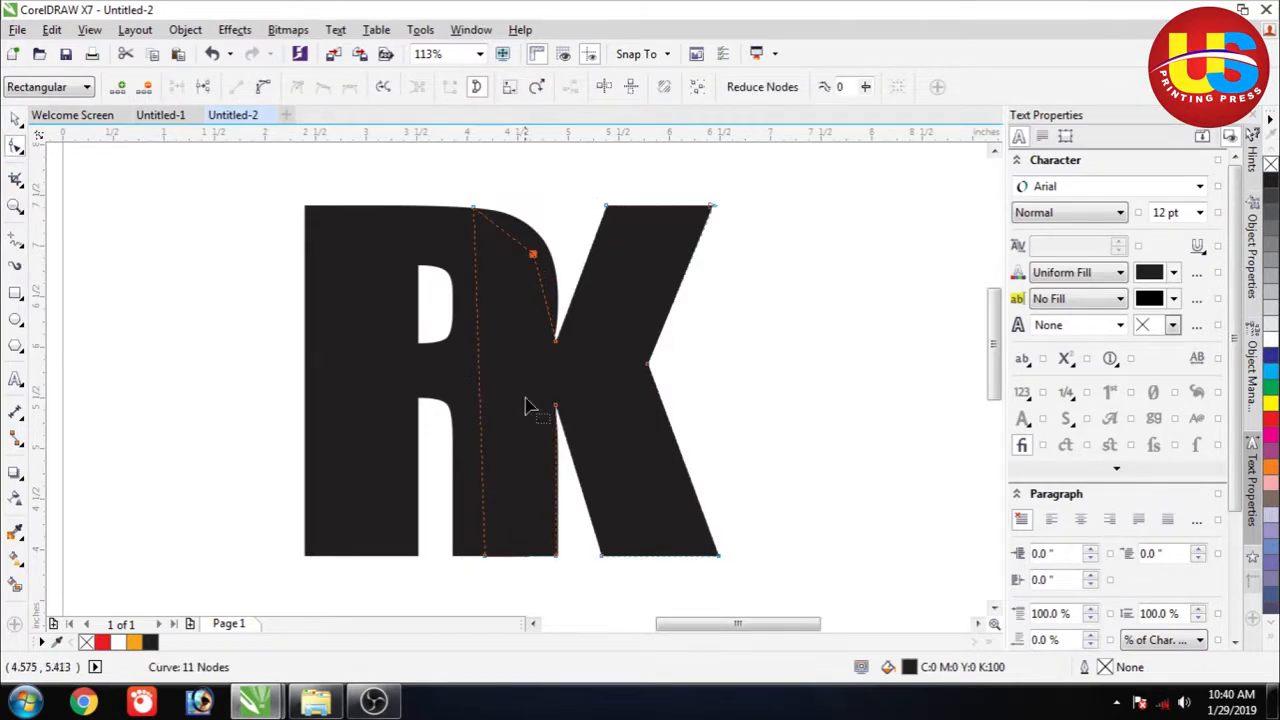
left_click_drag(557, 558, 536, 537)
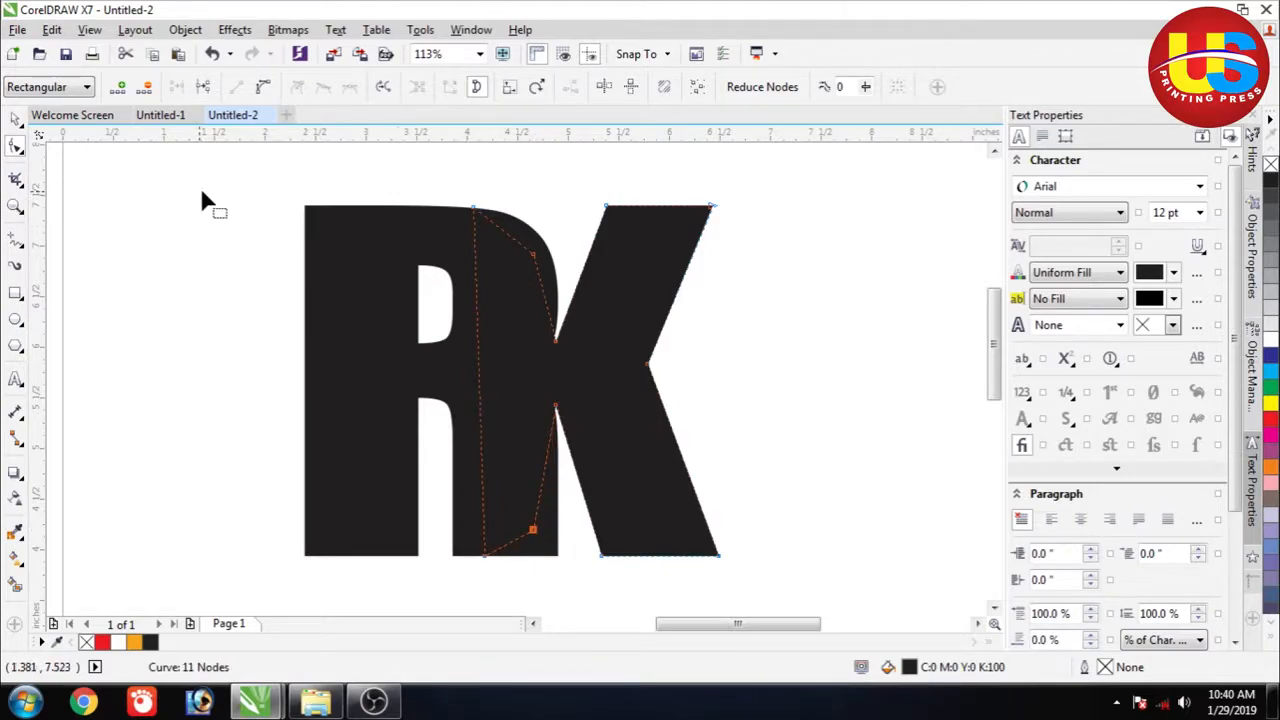
Step: Select the R and the K together and group them
left_click(14, 119)
left_click(190, 215)
left_click(590, 412)
left_click(788, 362)
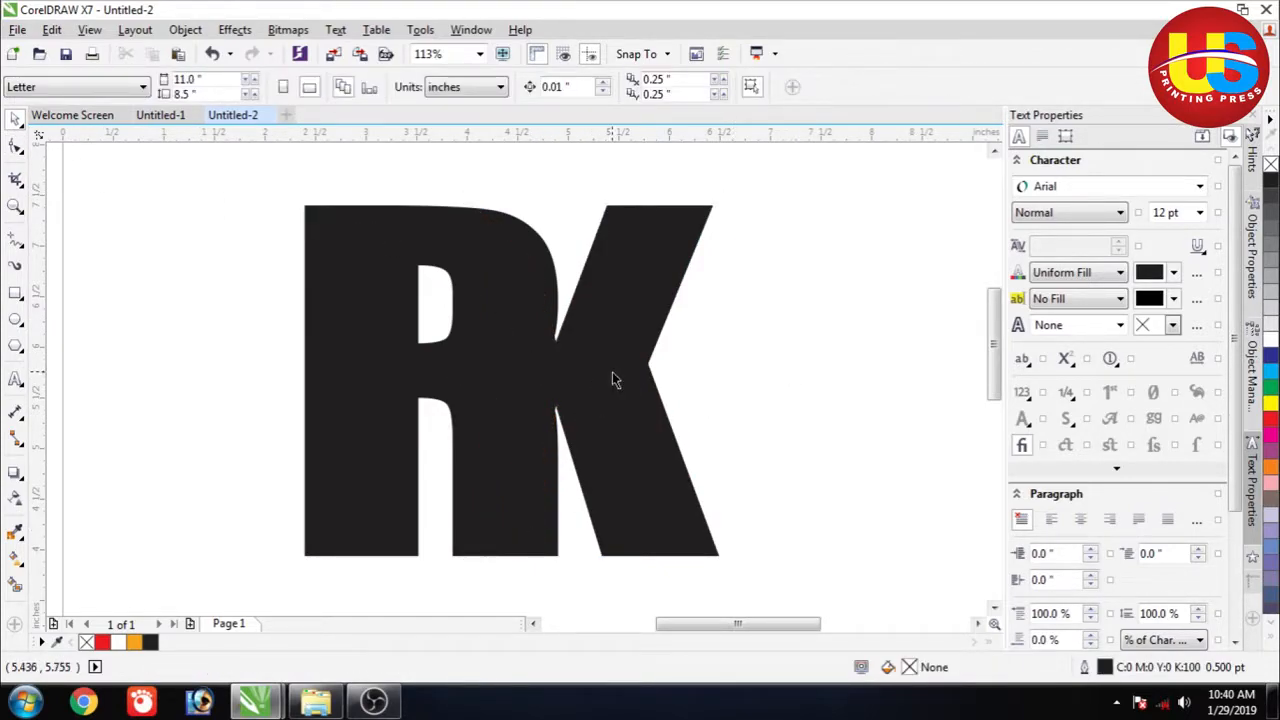
left_click(615, 380)
left_click(769, 357)
left_click_drag(186, 176, 755, 600)
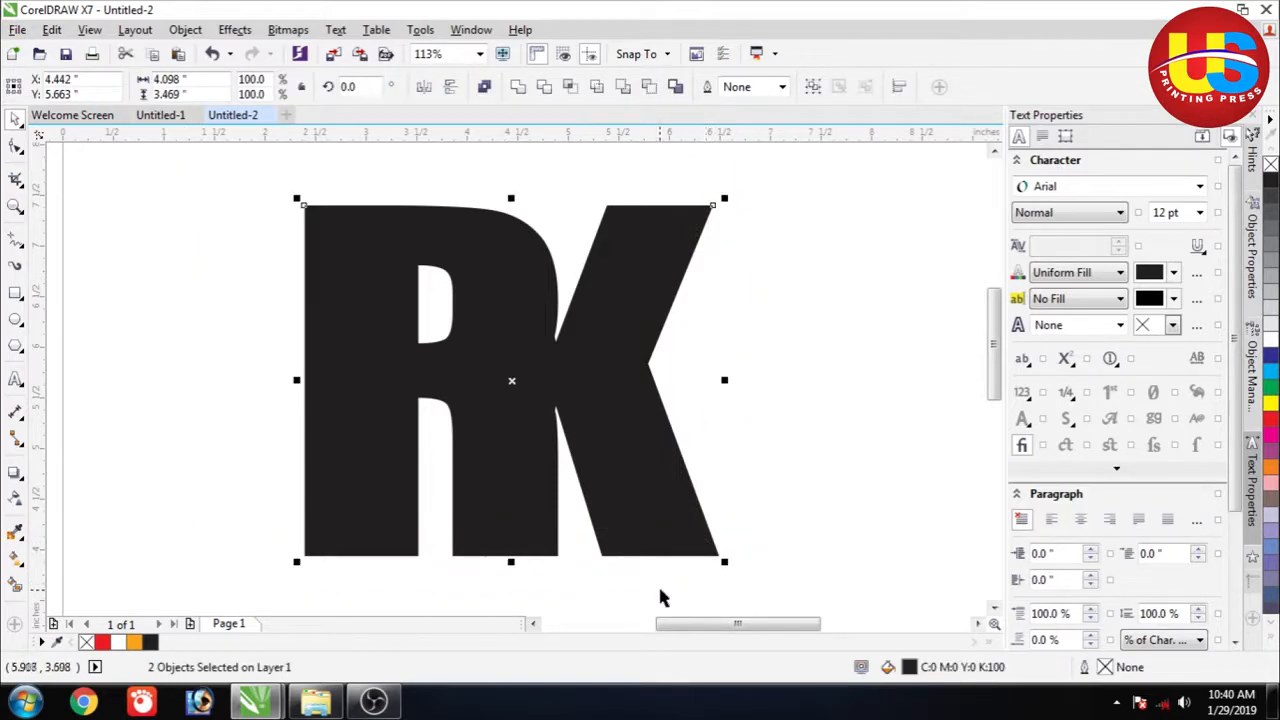
key("ctrl+g")
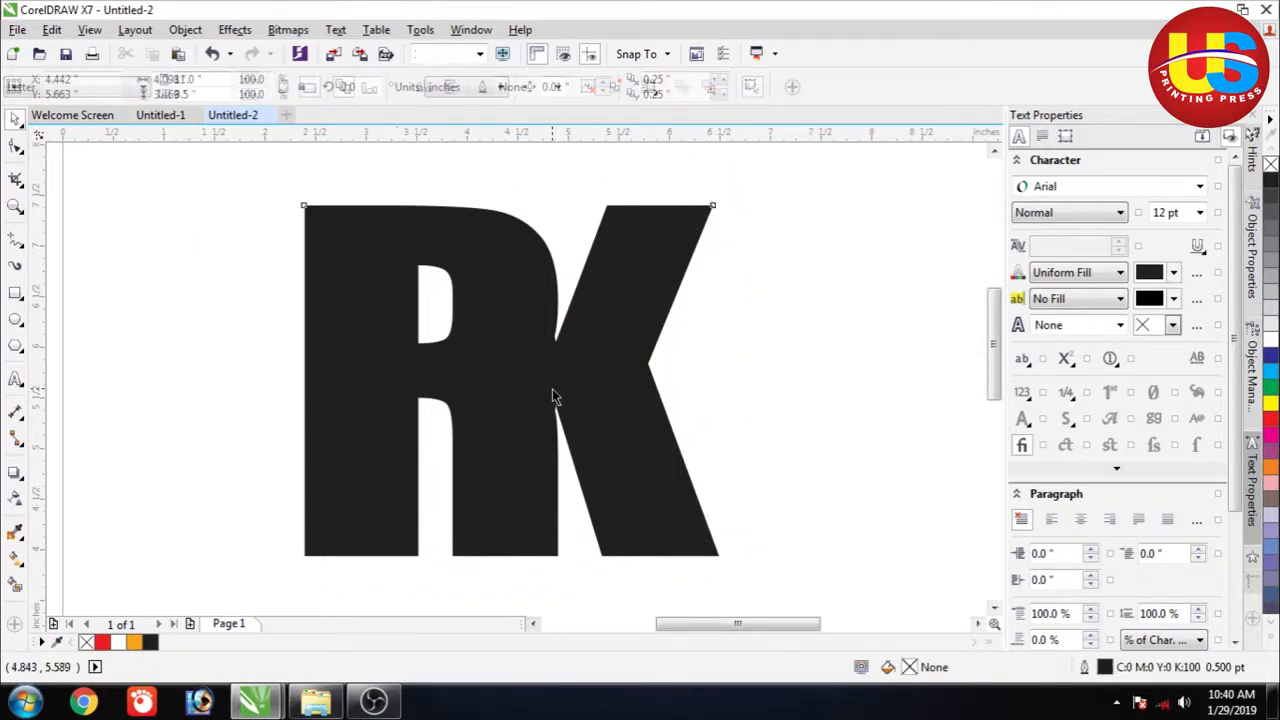
Step: Draw a straight, slightly rising line about 6.15 inches wide across the RK letters and move it up to their middle
left_click(21, 244)
left_click(82, 238)
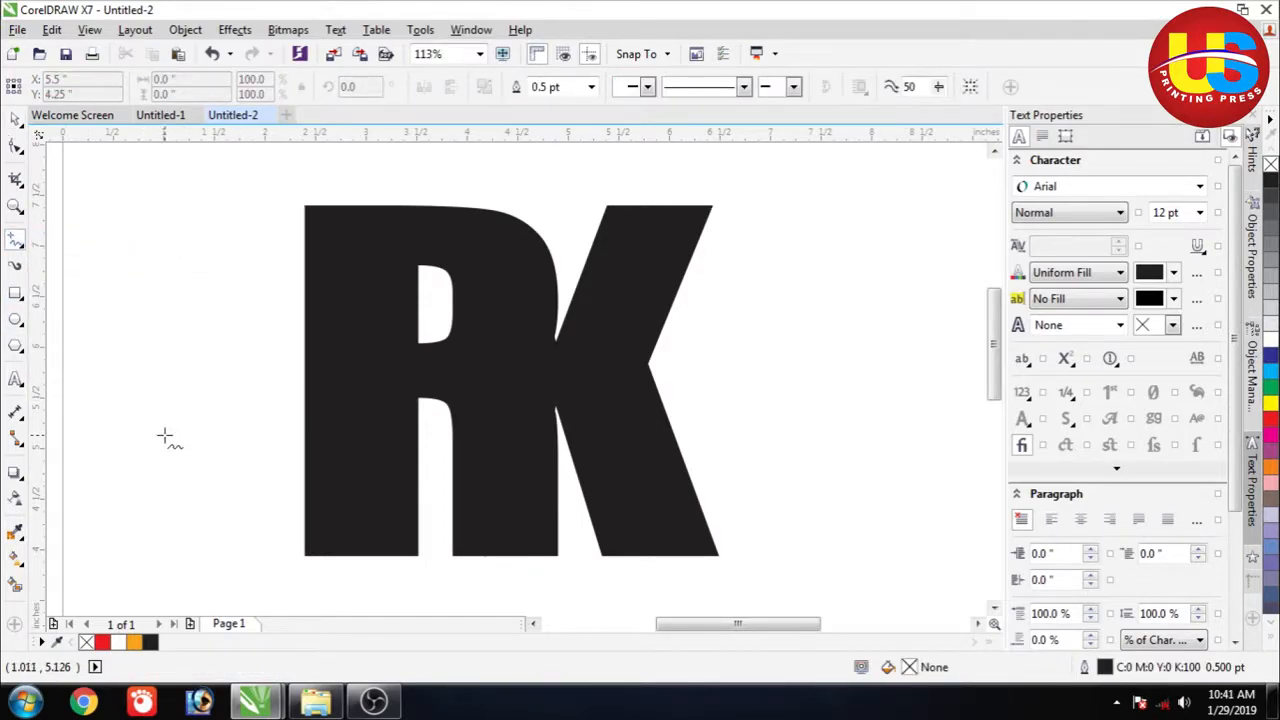
left_click(164, 460)
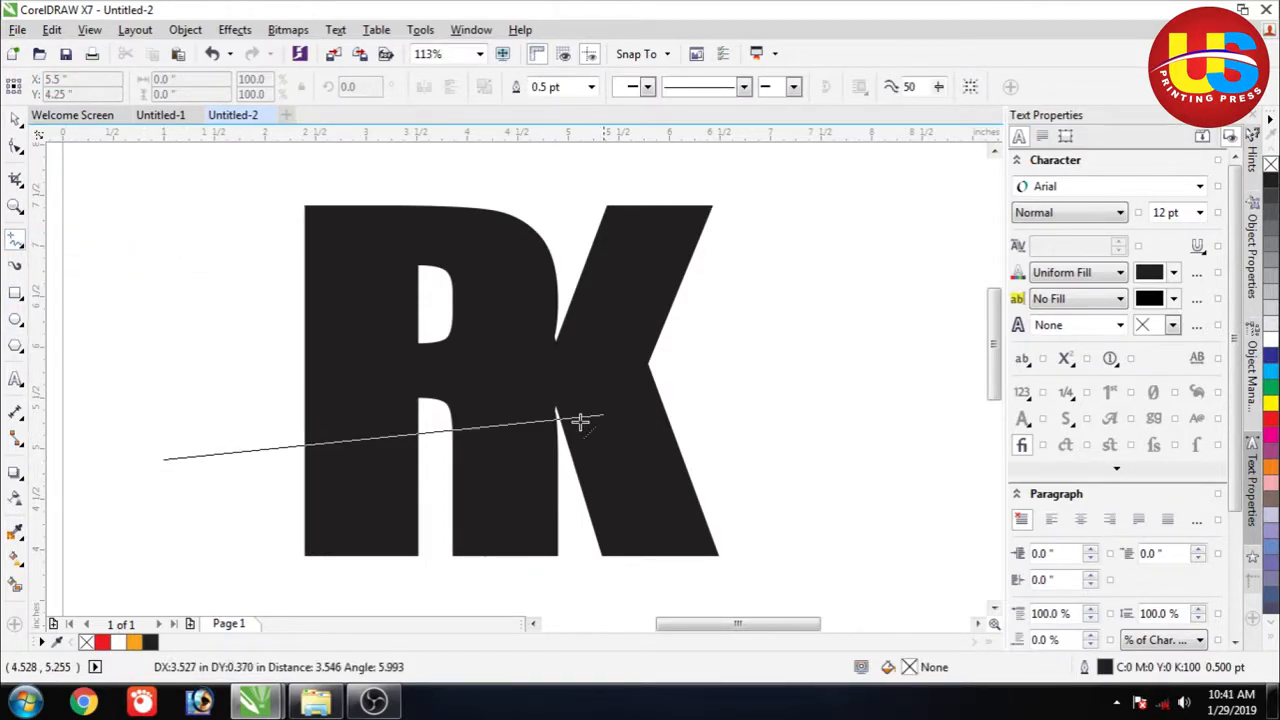
left_click(786, 388)
left_click(15, 118)
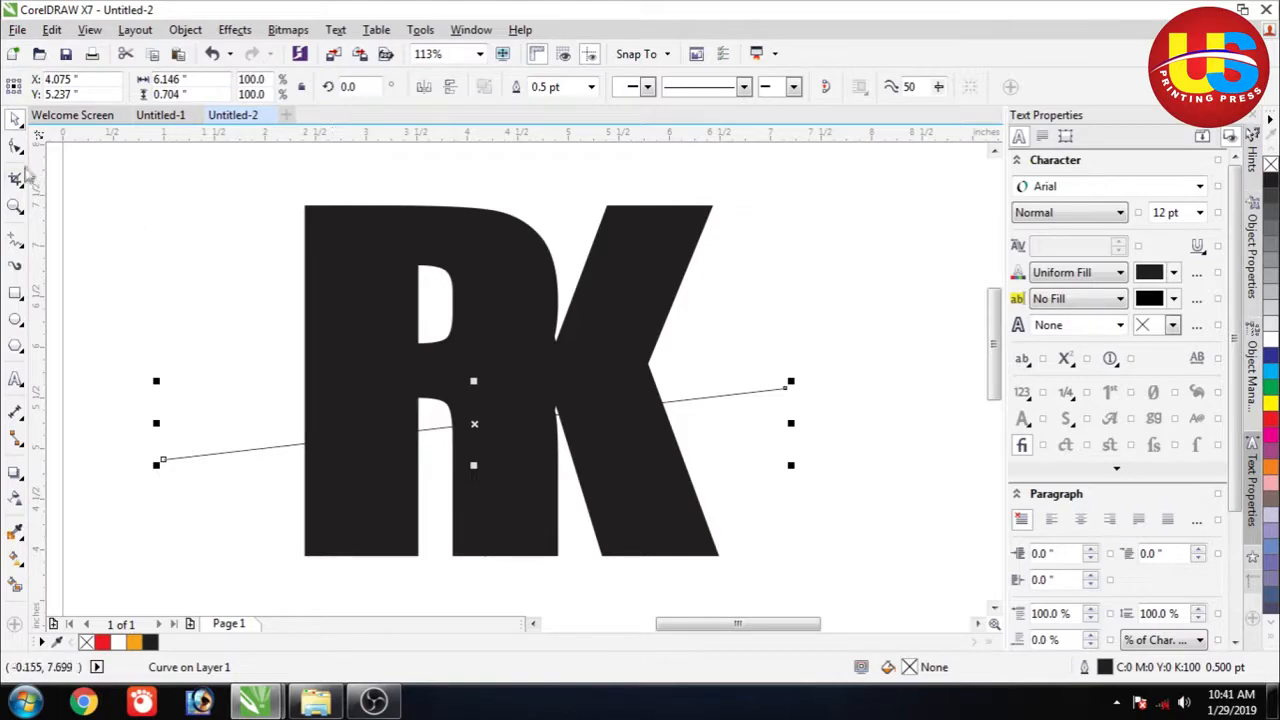
left_click_drag(475, 425, 464, 376)
left_click(827, 349)
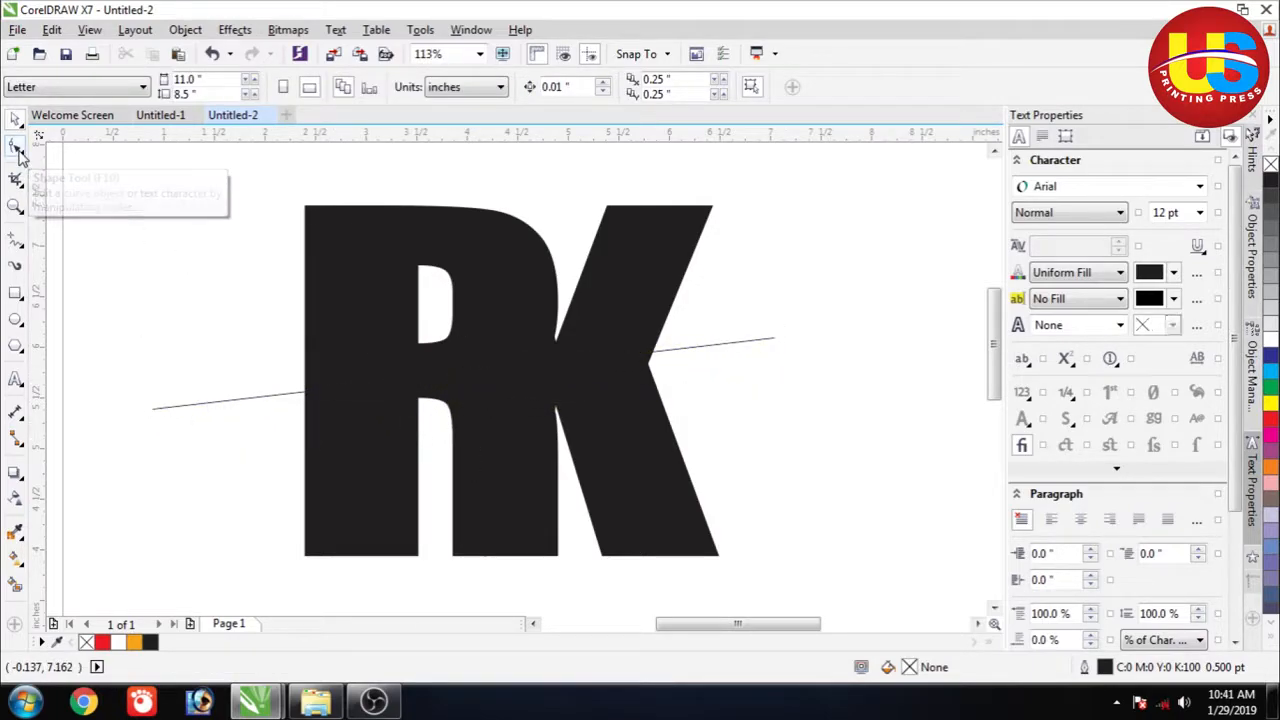
Step: Convert the straight line crossing the RK letters into an editable curve segment
left_click(15, 148)
left_click(163, 405)
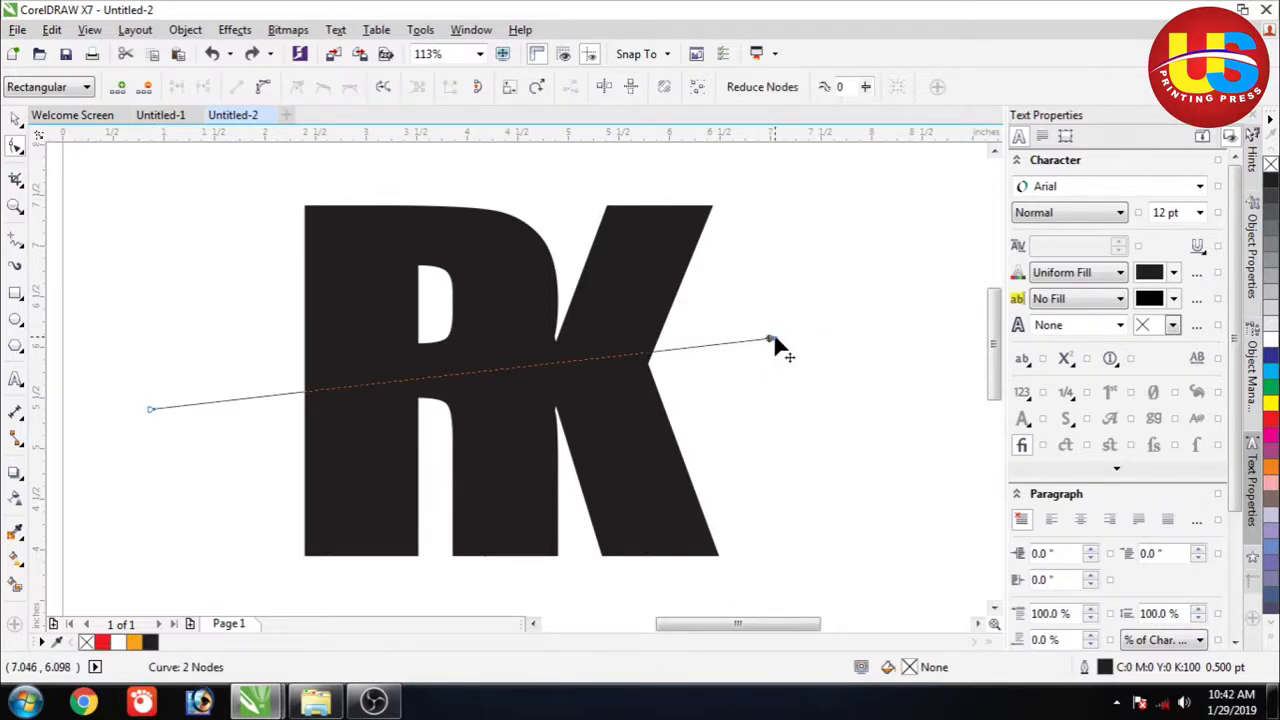
right_click(773, 332)
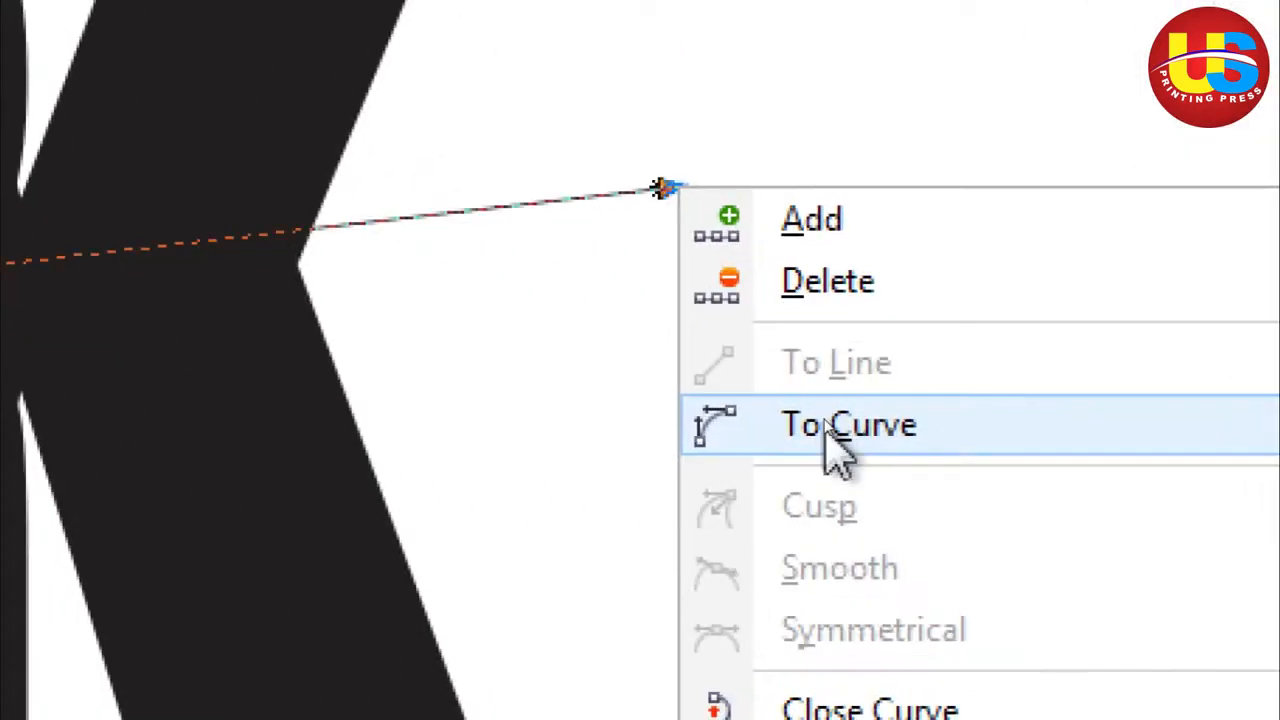
left_click(815, 418)
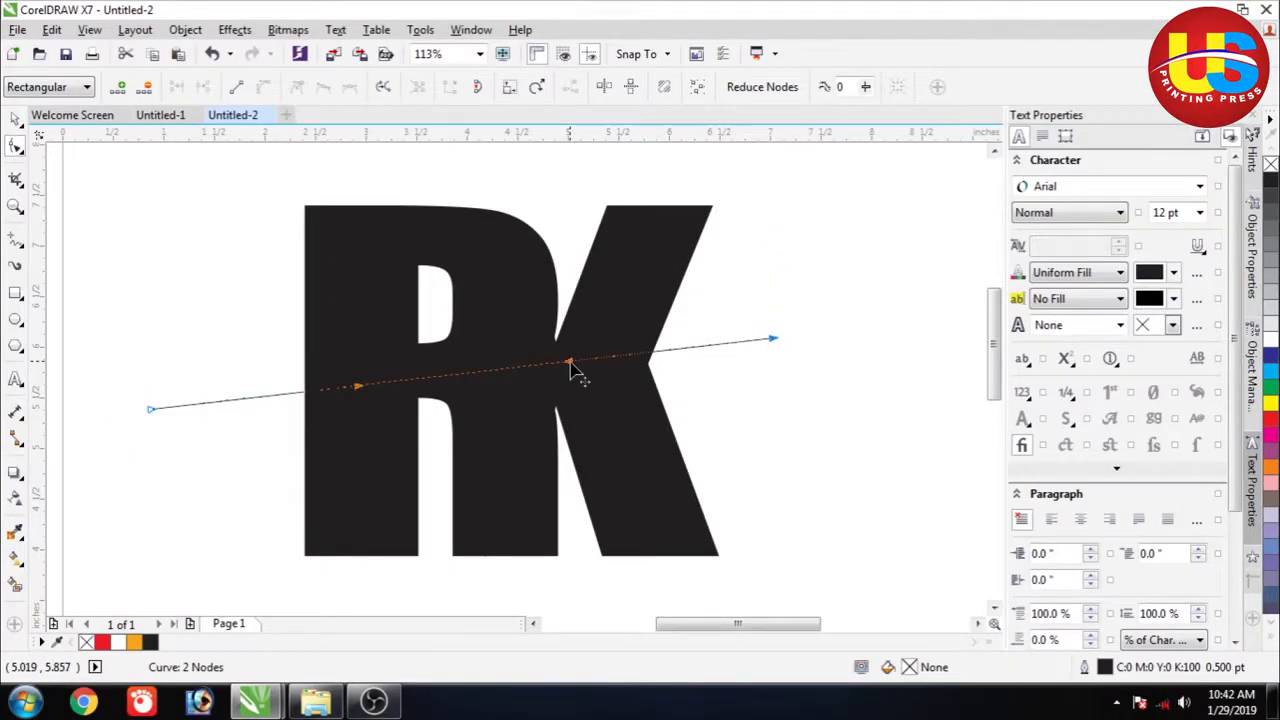
Step: Bend the line into an arch across the letters by raising both control handles, and lower its left end slightly
left_click_drag(570, 367, 578, 300)
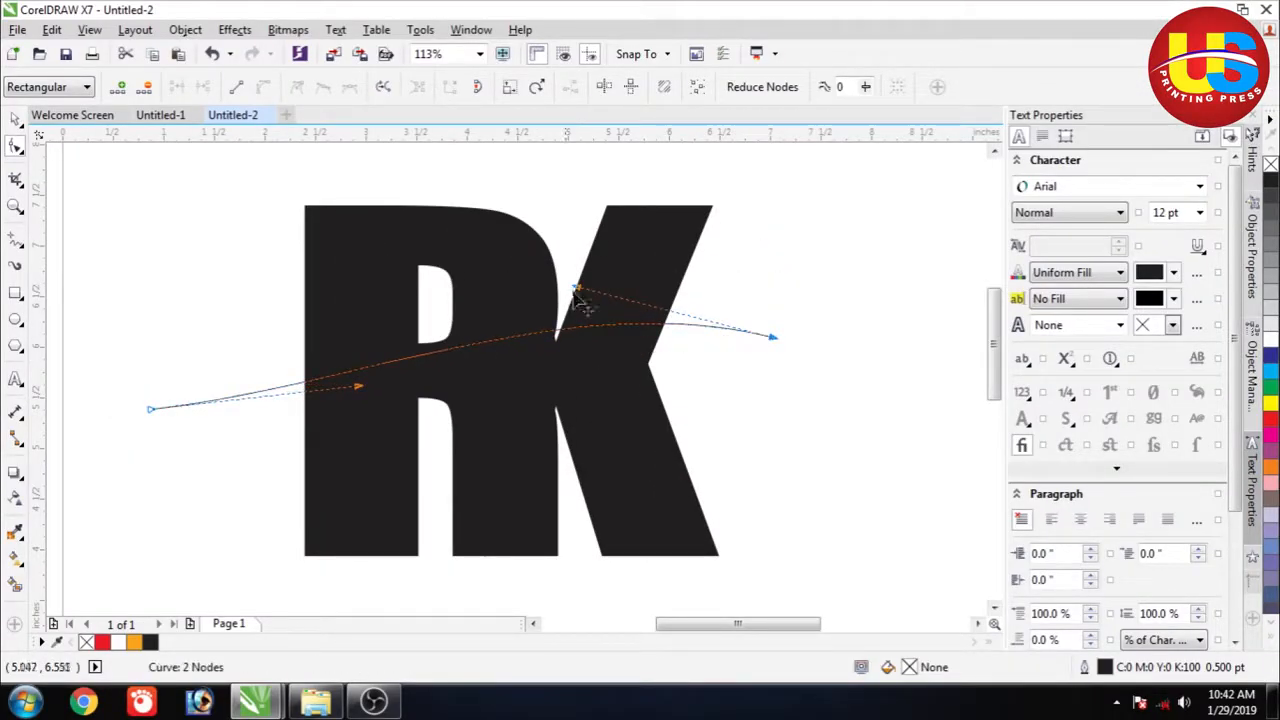
left_click_drag(360, 390, 319, 292)
left_click_drag(152, 415, 152, 431)
left_click_drag(577, 288, 576, 262)
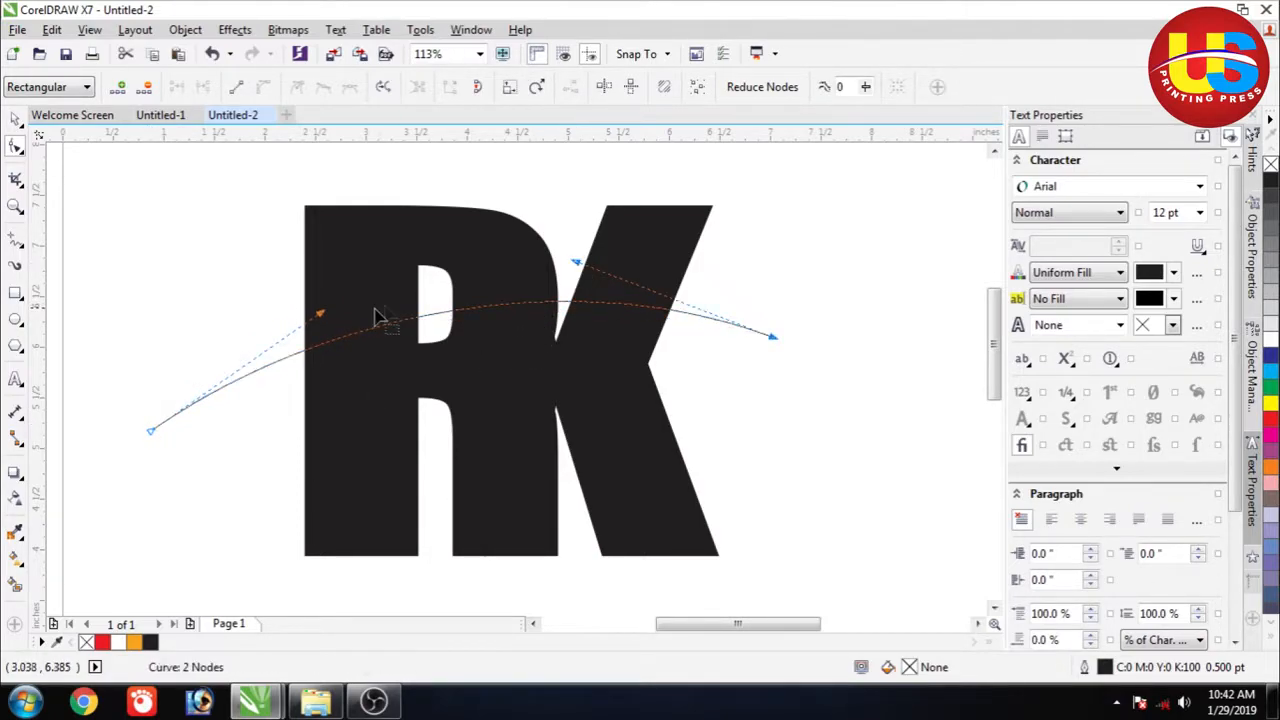
left_click_drag(320, 313, 294, 293)
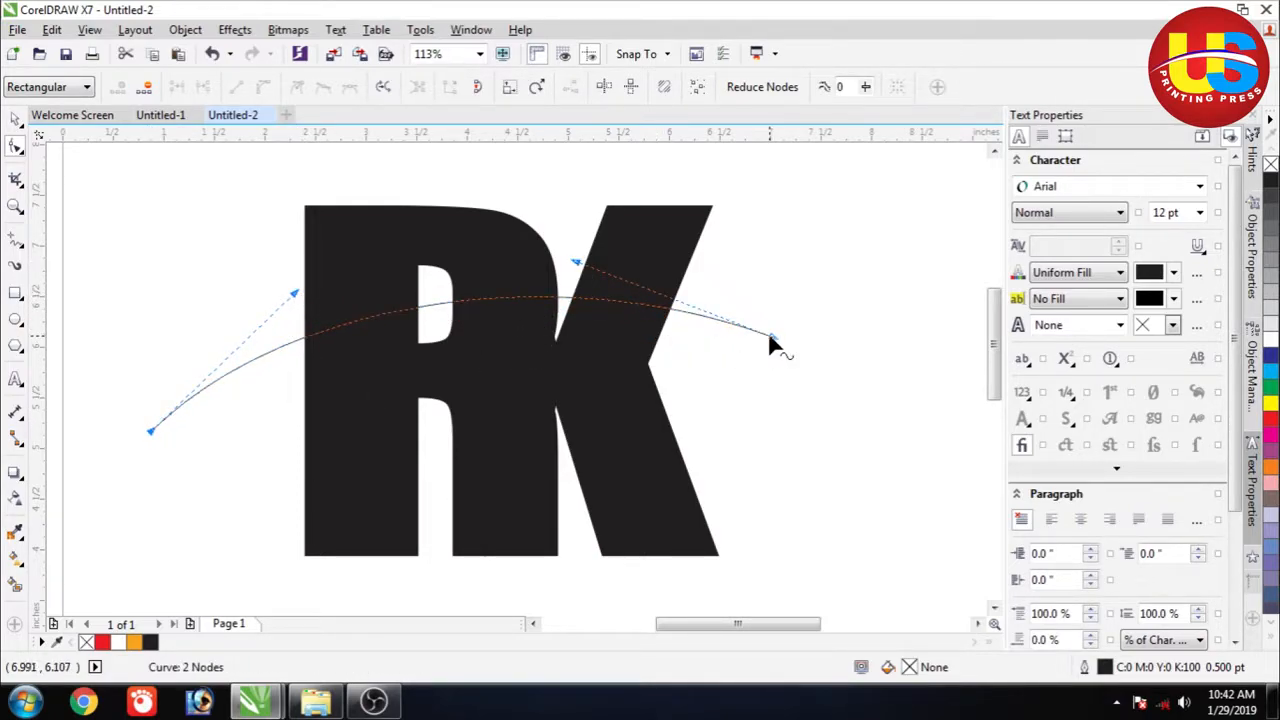
Step: Refine the arch to about 5.91 by 1.42 inches by lowering its right end, moving its left end inward and adjusting the right handle
left_click_drag(769, 336, 780, 363)
left_click(212, 54)
left_click_drag(583, 291, 586, 275)
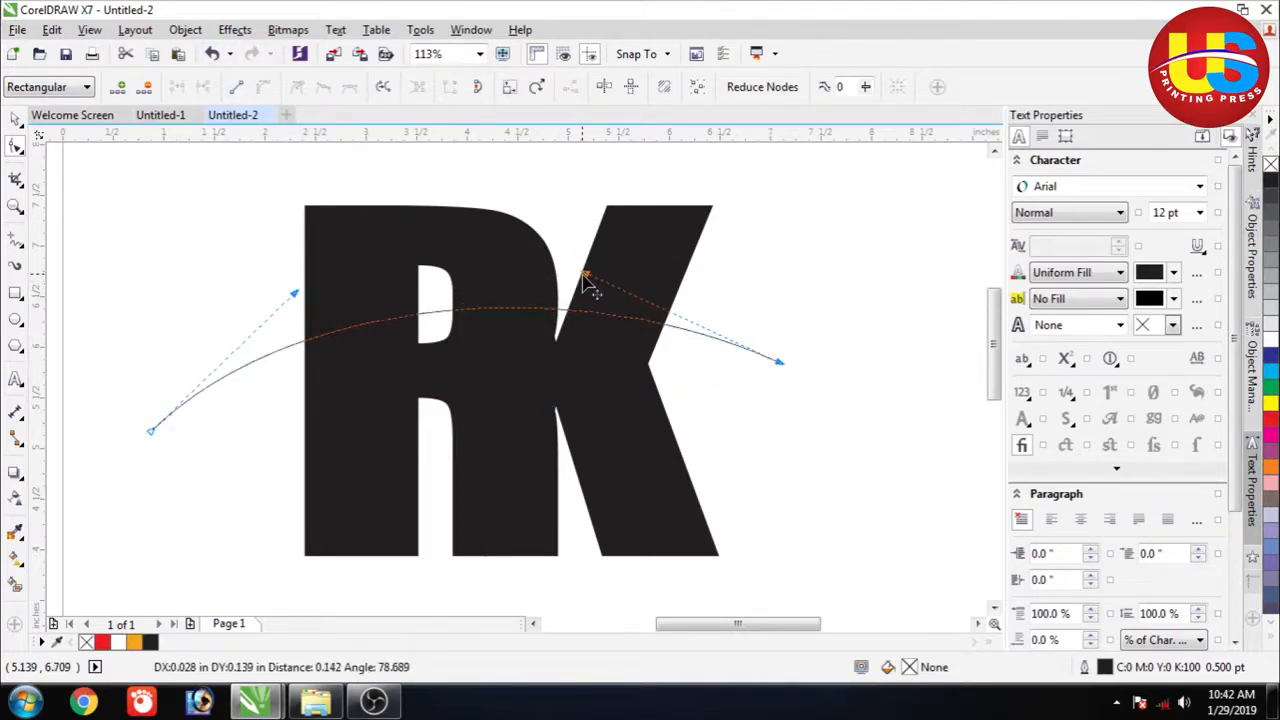
left_click_drag(150, 431, 184, 450)
left_click(779, 366)
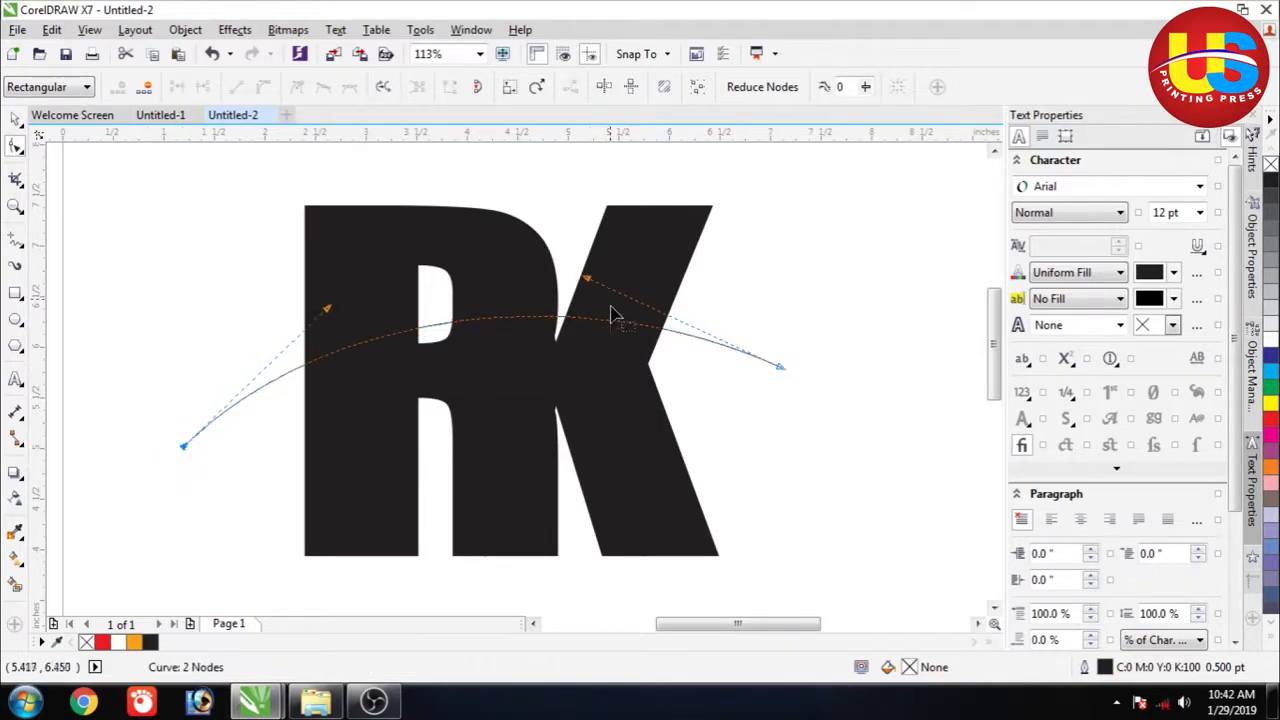
left_click(583, 281)
left_click(781, 367)
left_click_drag(588, 282, 568, 263)
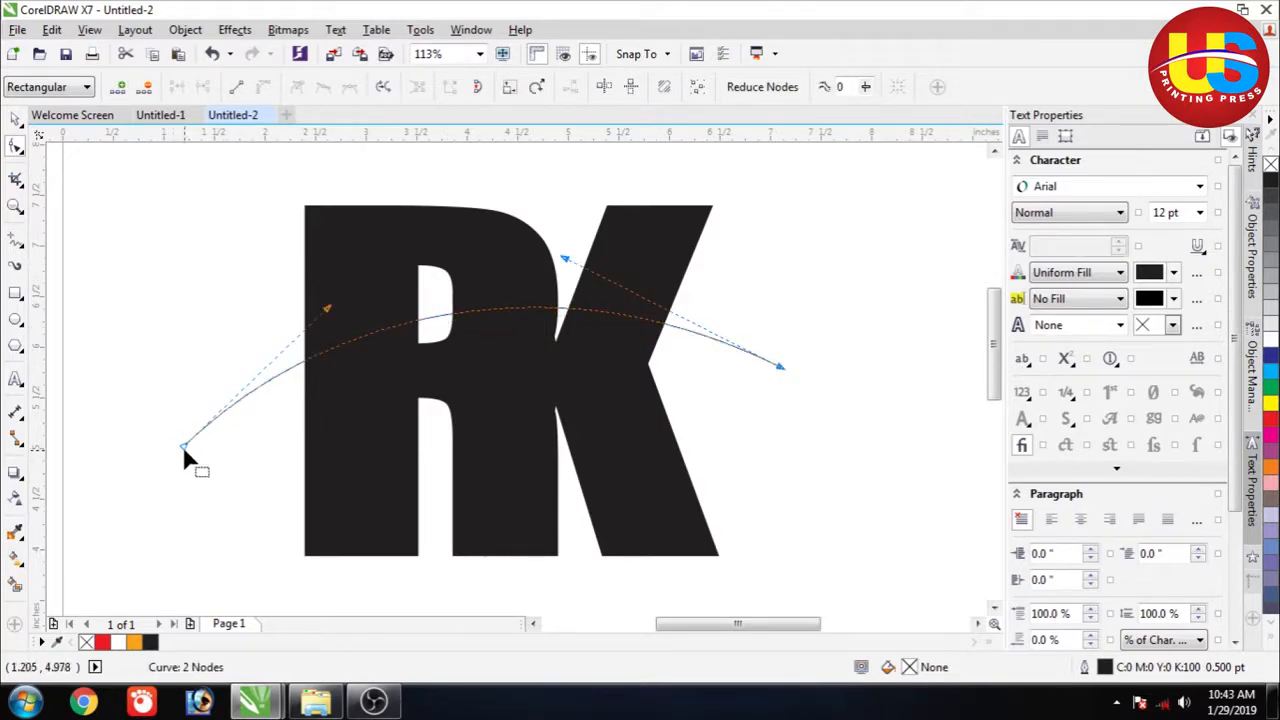
left_click_drag(183, 454, 193, 455)
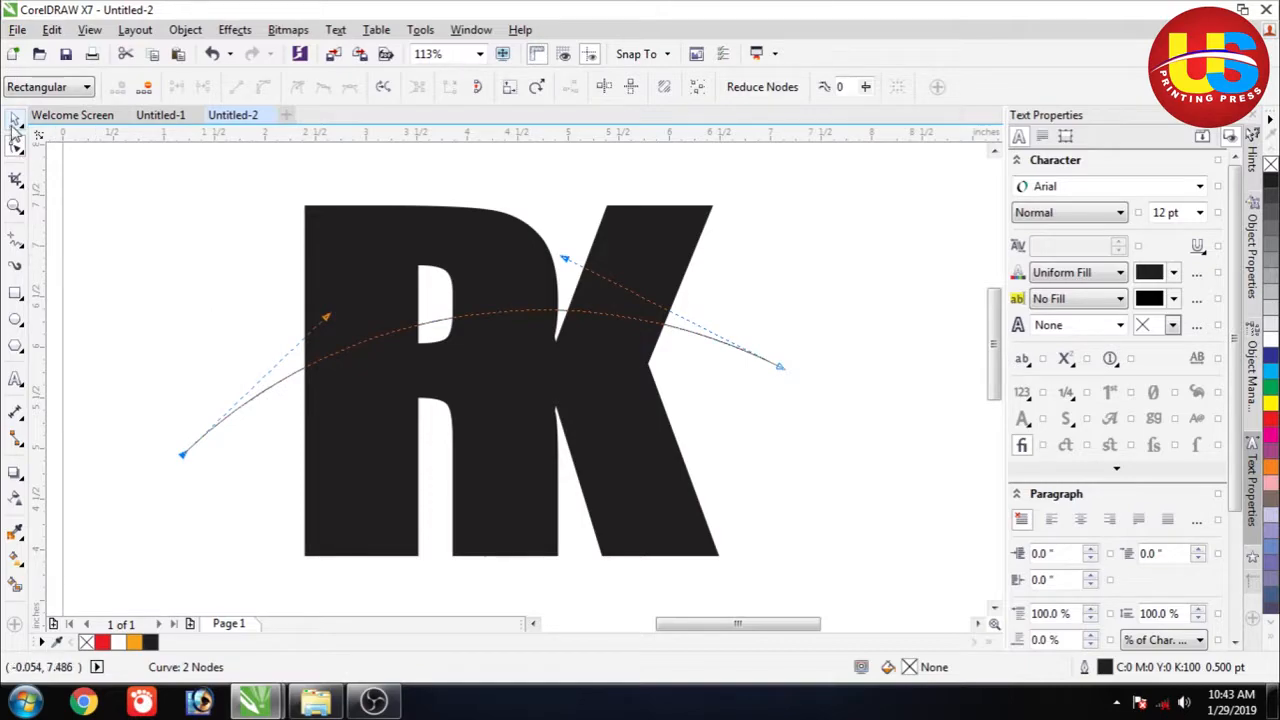
Step: Select the arched curve and move its rotation centre to its left end point
left_click(15, 120)
left_click(258, 474)
left_click(188, 452)
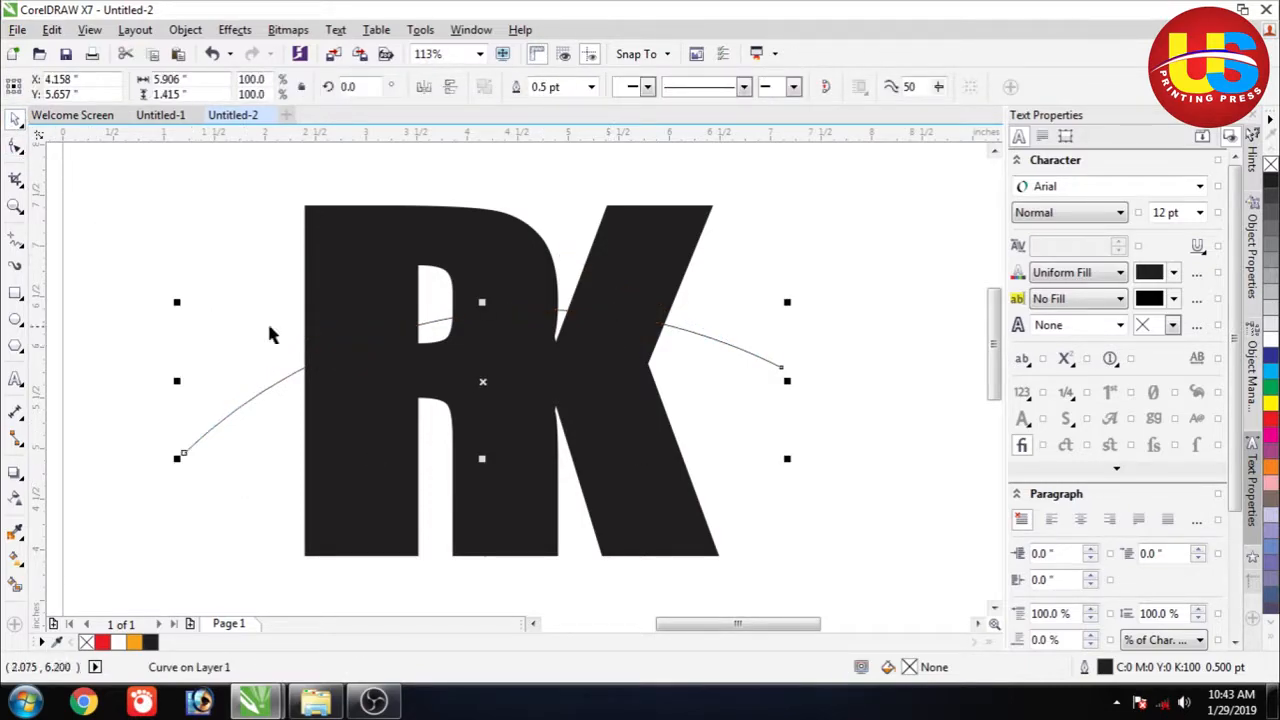
left_click(483, 386)
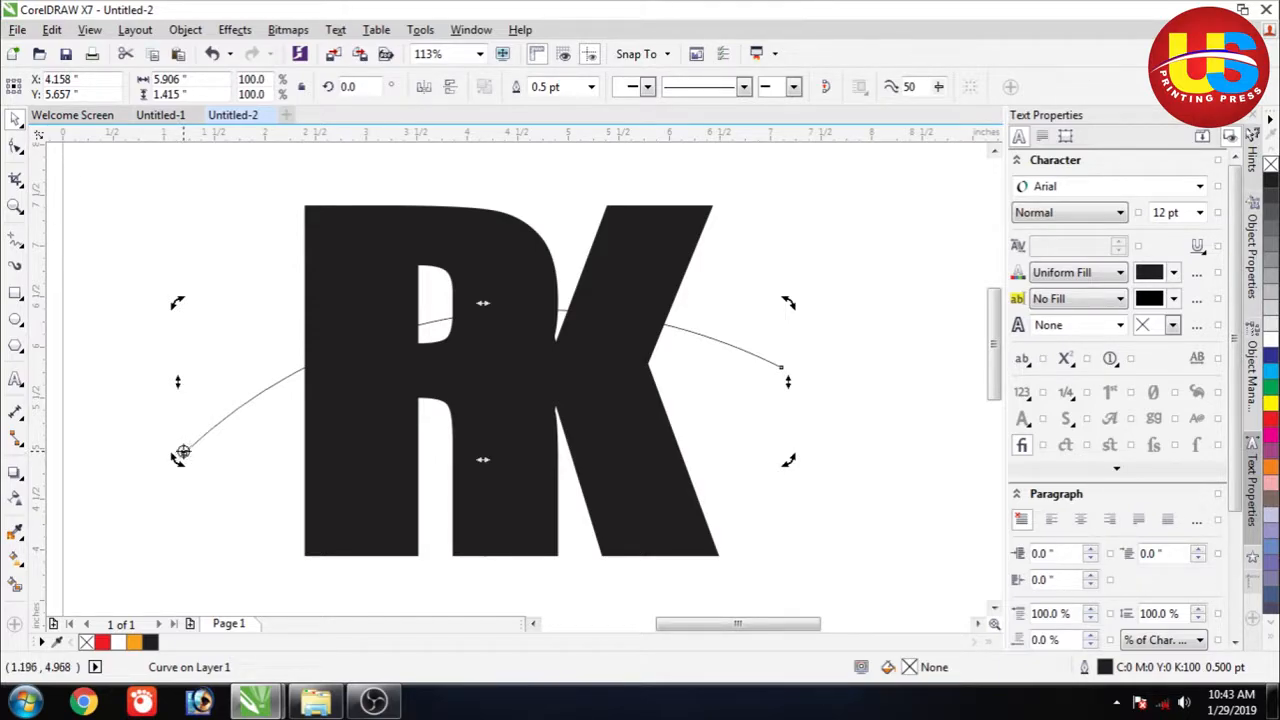
Step: Rotate two copies of the curve clockwise around its left end, the lowest to about 352.6°, forming a fan of three curves
left_click_drag(793, 310, 810, 338)
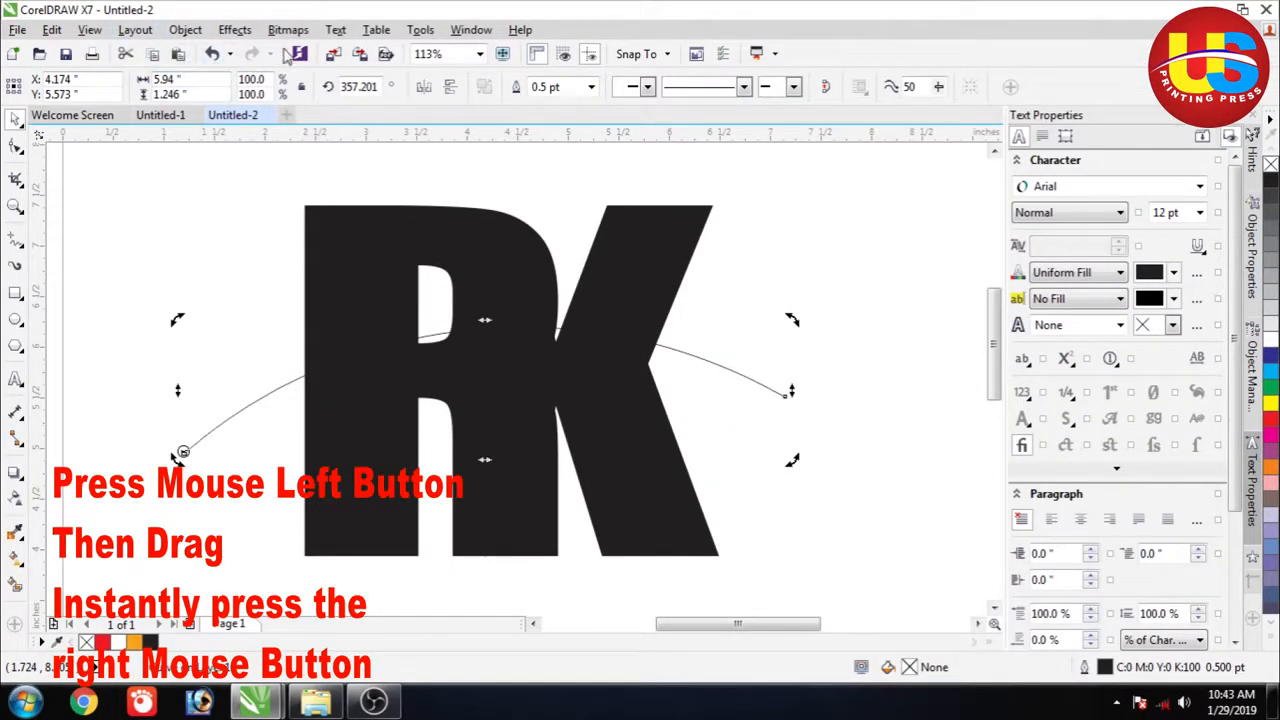
left_click(212, 53)
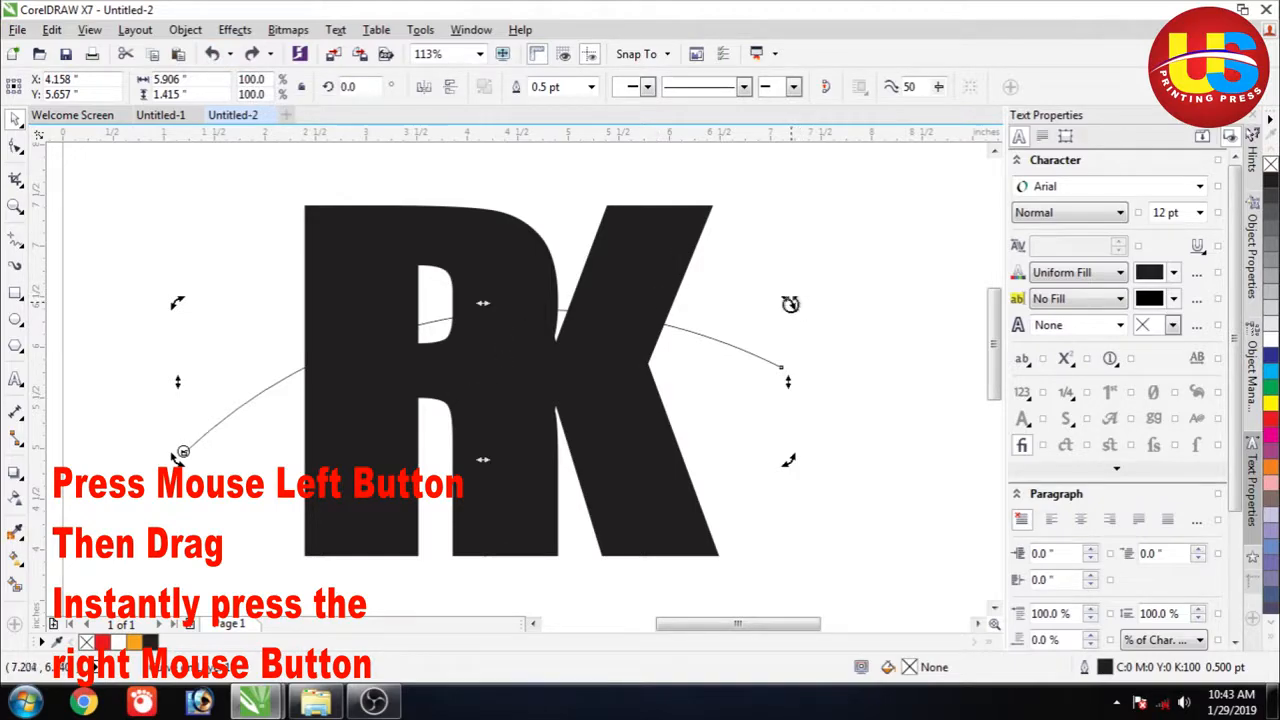
left_click_drag(790, 302, 806, 374)
left_click(828, 282)
left_click(637, 314)
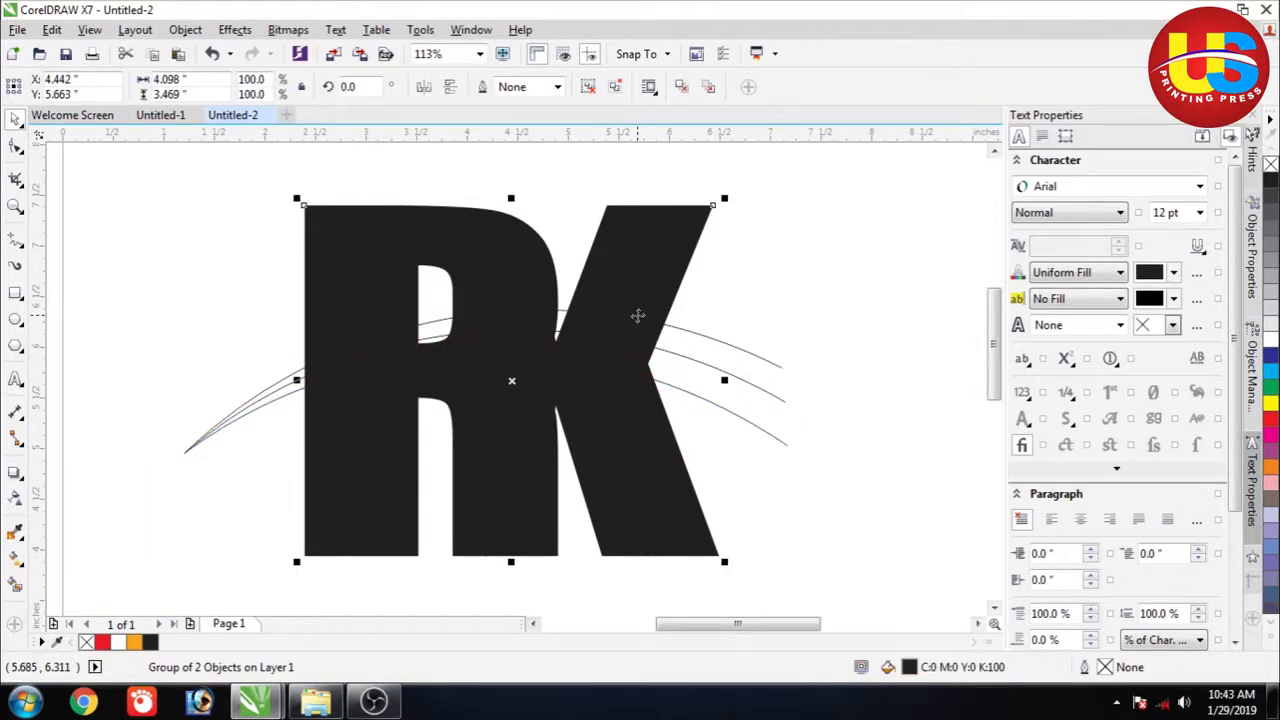
left_click(644, 312, "shift")
left_click(650, 308, "shift")
left_click(662, 296, "shift")
left_click(805, 280)
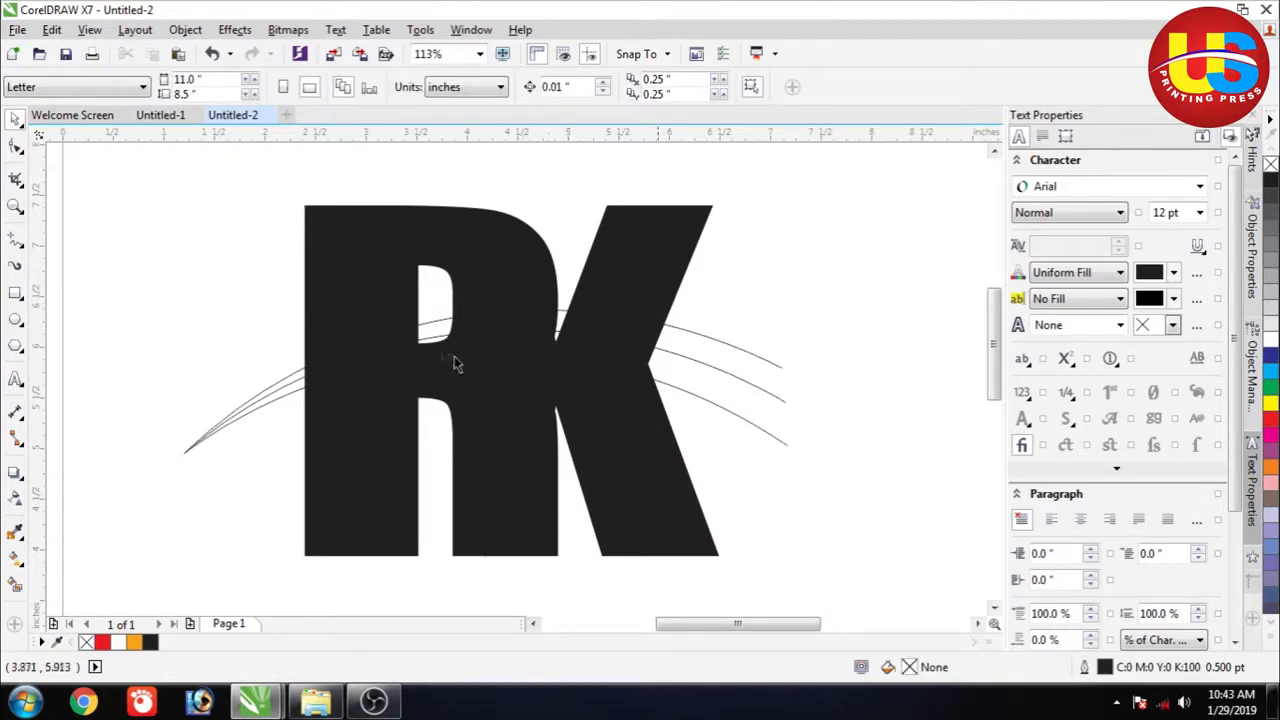
left_click(700, 300)
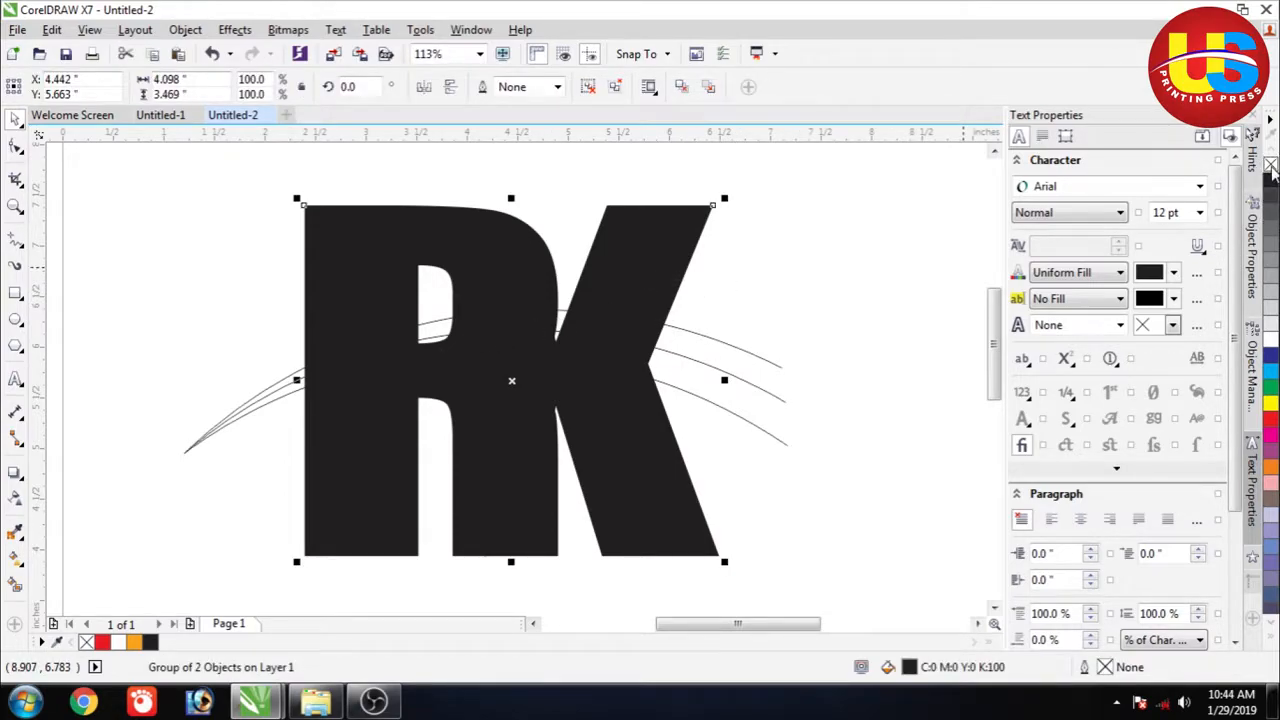
Step: Select the three fanned curves and give them a white outline
left_click(773, 382)
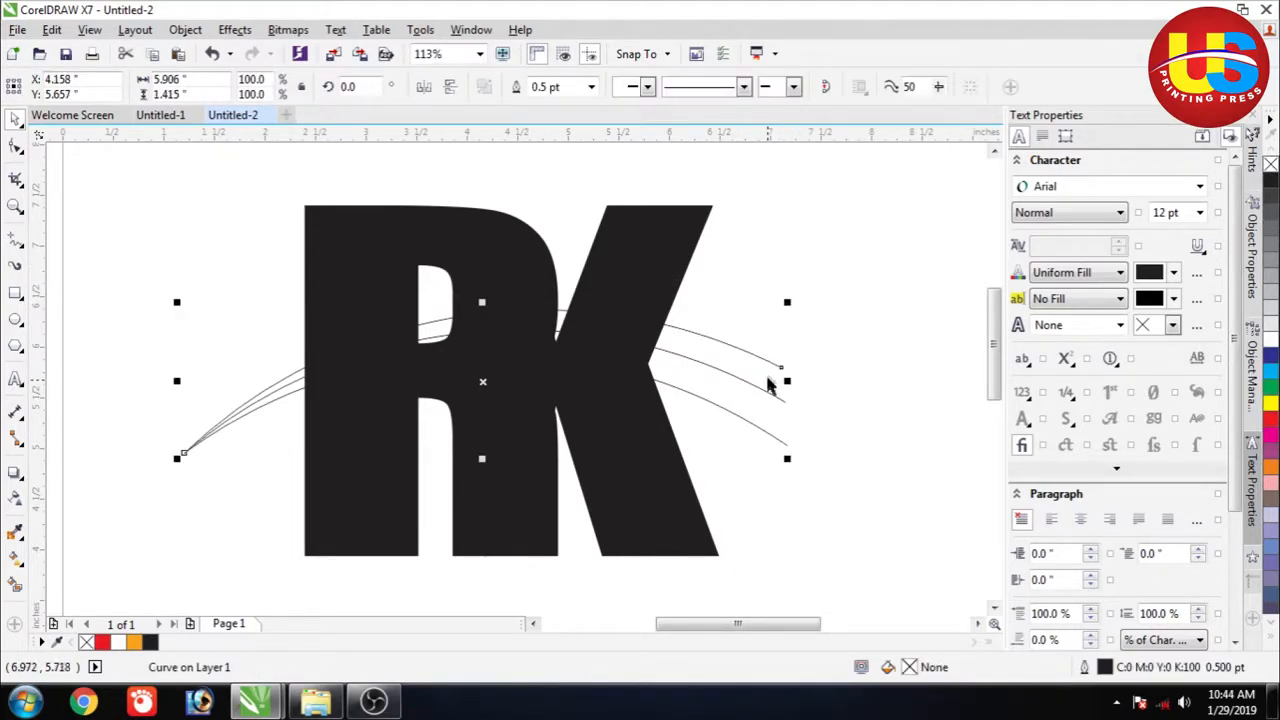
left_click(745, 420, "shift")
left_click(746, 419, "shift")
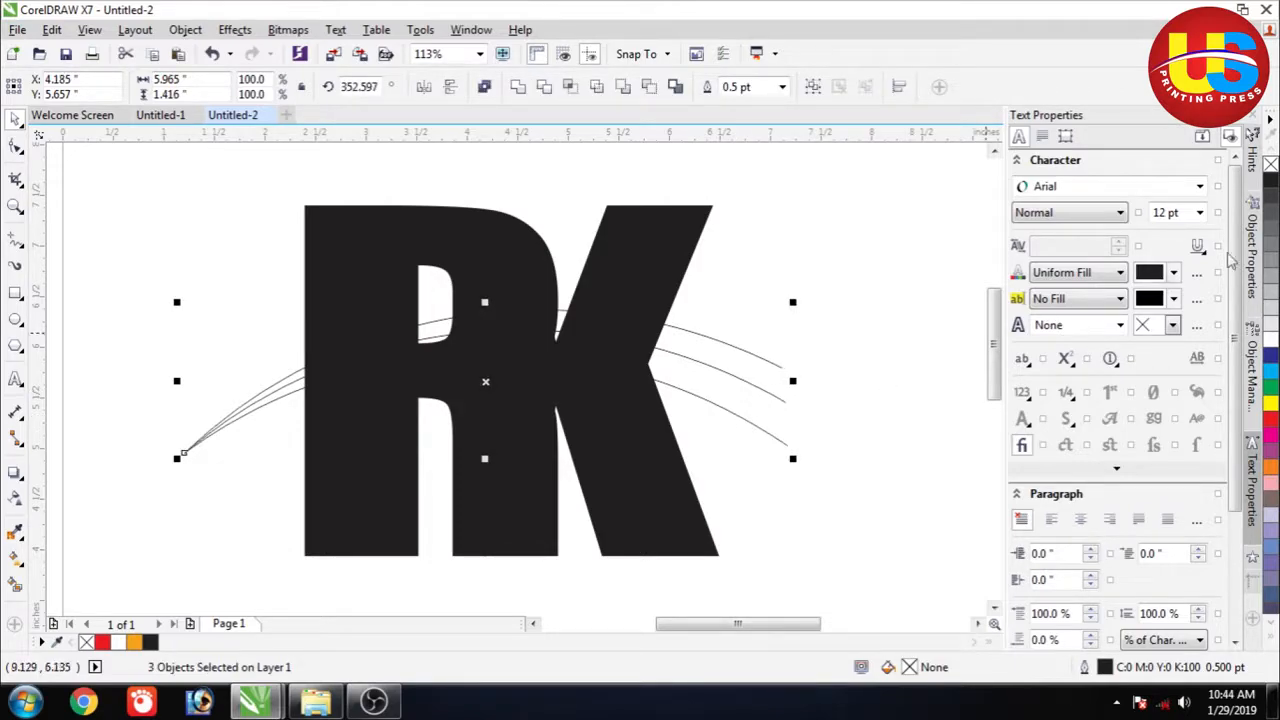
right_click(1268, 339)
left_click(746, 276)
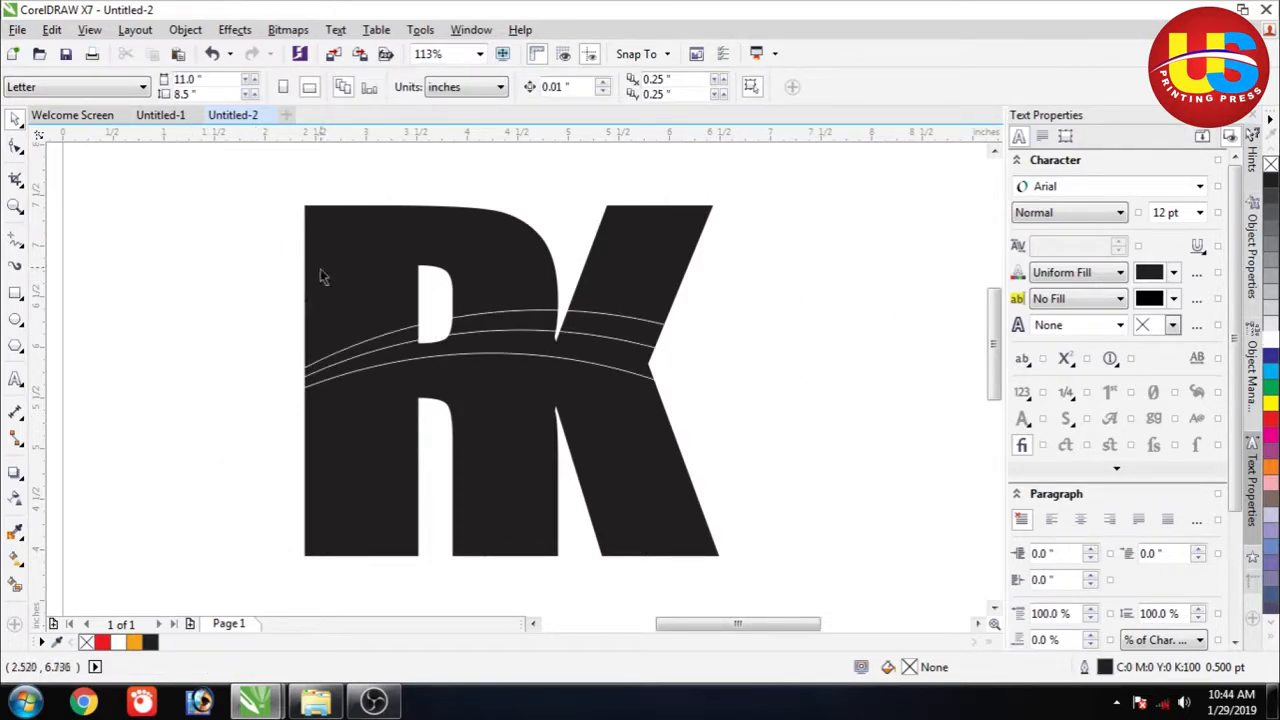
Step: Select all three fanned curves and colour their outlines red
left_click_drag(896, 541, 66, 249)
right_click(1270, 420)
left_click(241, 303)
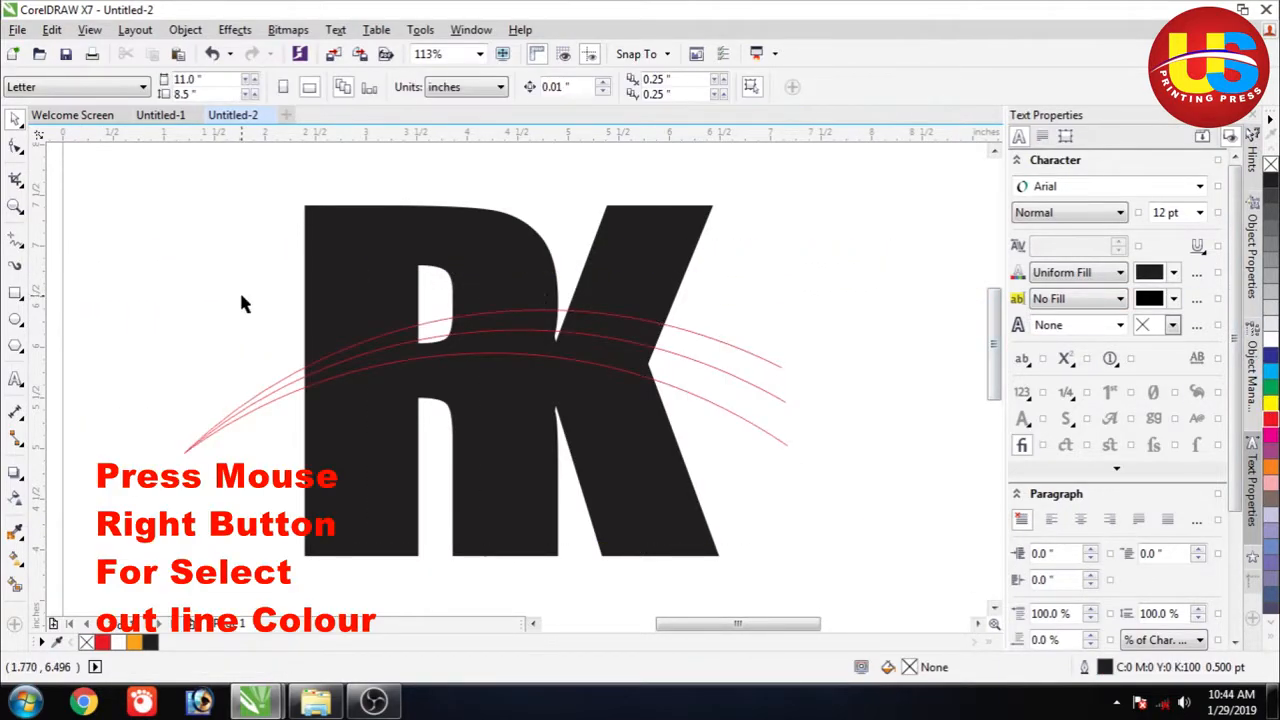
Step: Smart-fill the areas between the top and middle curves in blue-grey, from the left tip across the R and K
left_click(15, 585)
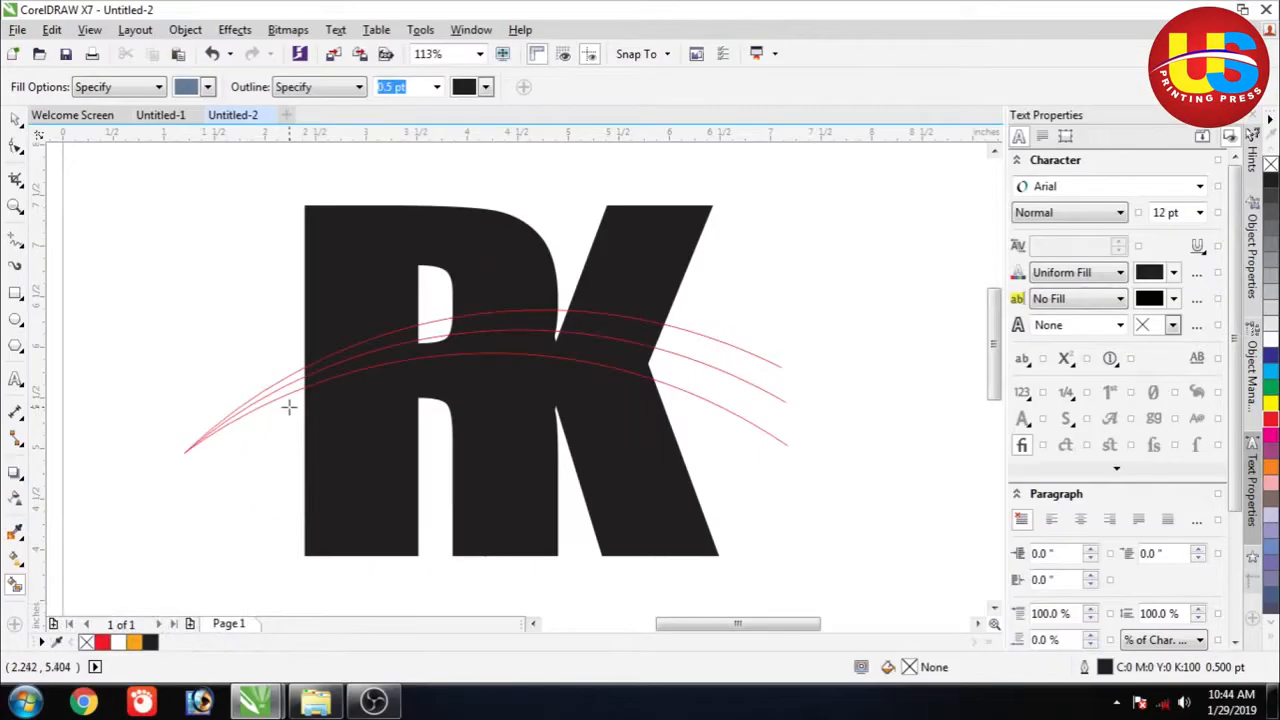
left_click(284, 382)
left_click(337, 357)
left_click(440, 328)
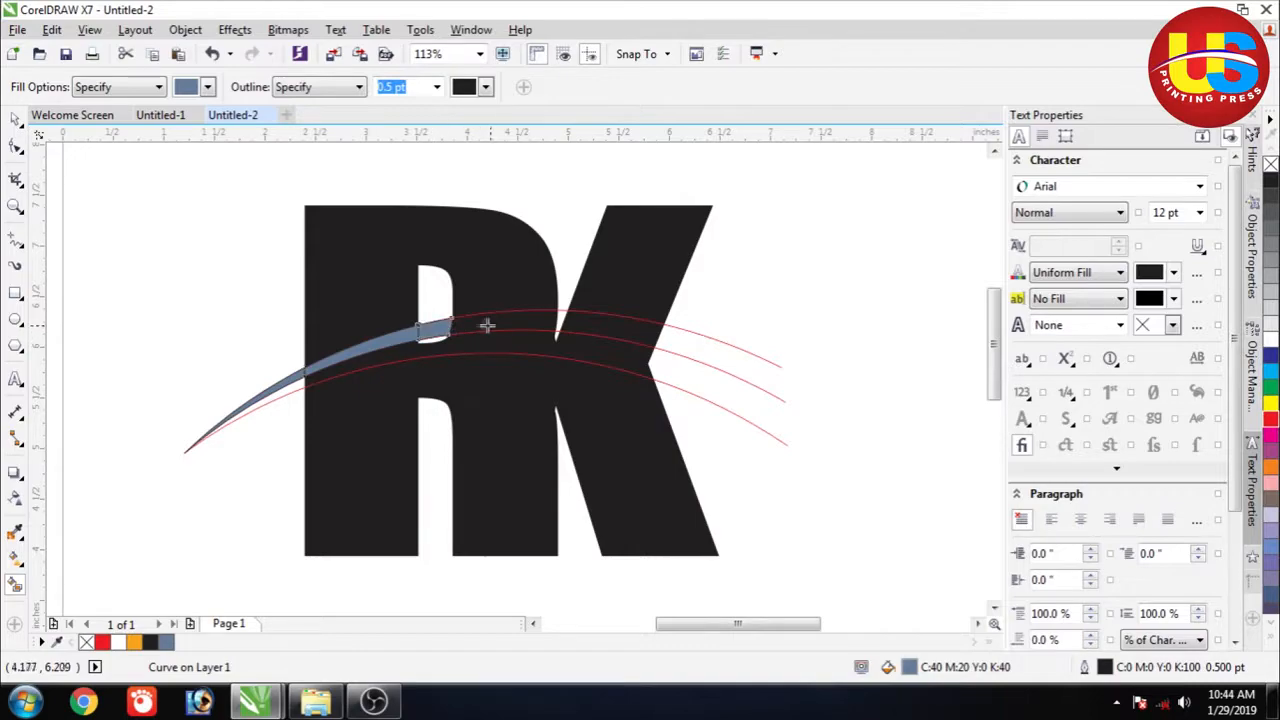
left_click(489, 326)
left_click(555, 320)
left_click(587, 320)
Step: Smart-fill the areas between the middle and bottom curves in blue-grey, from the K back to the left tip
left_click(613, 362)
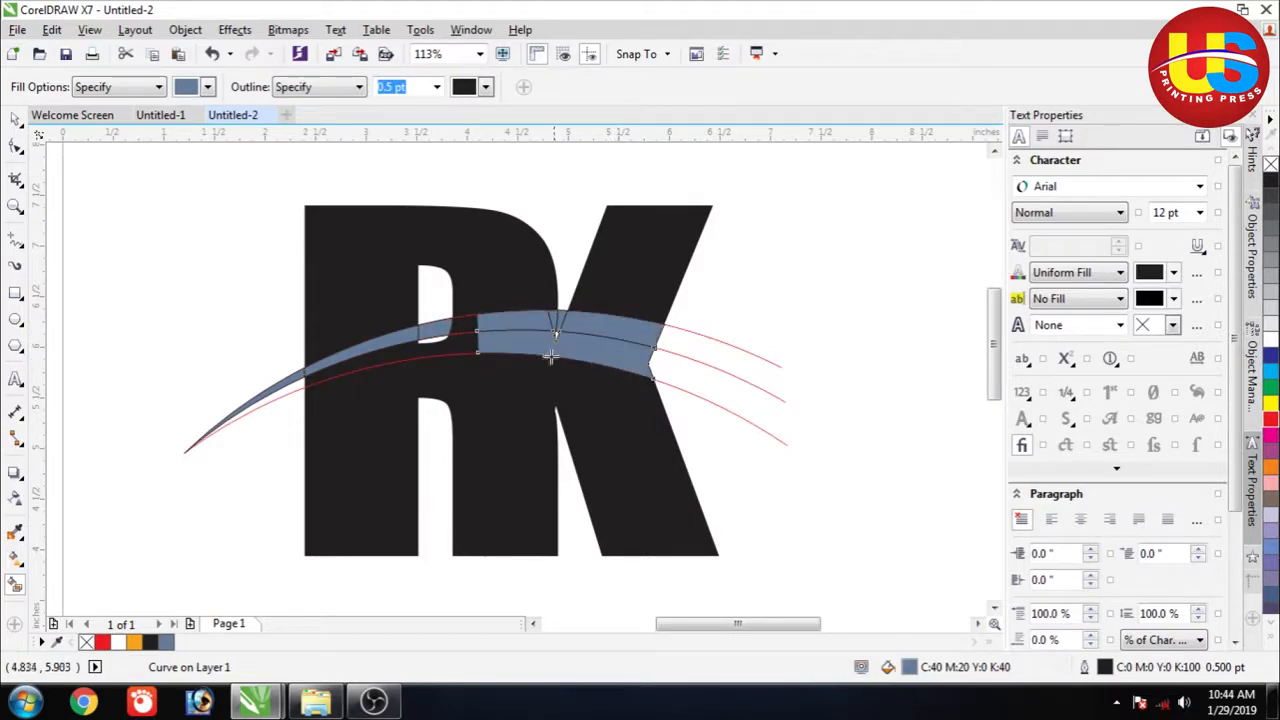
left_click(445, 348)
left_click(288, 395)
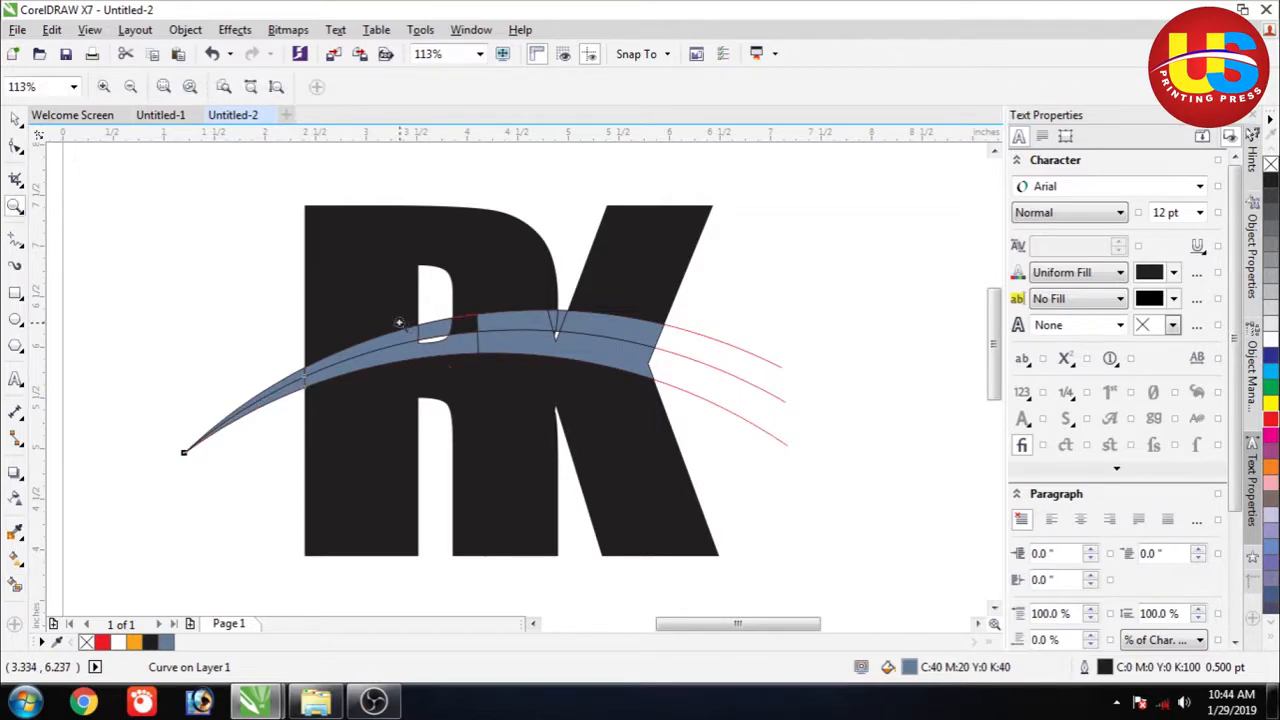
Step: Smart-fill the leftover gaps under the R's counter, in the R-K notch and beside the counter in the upper band
scroll(489, 338, "up", 4)
left_click(234, 383)
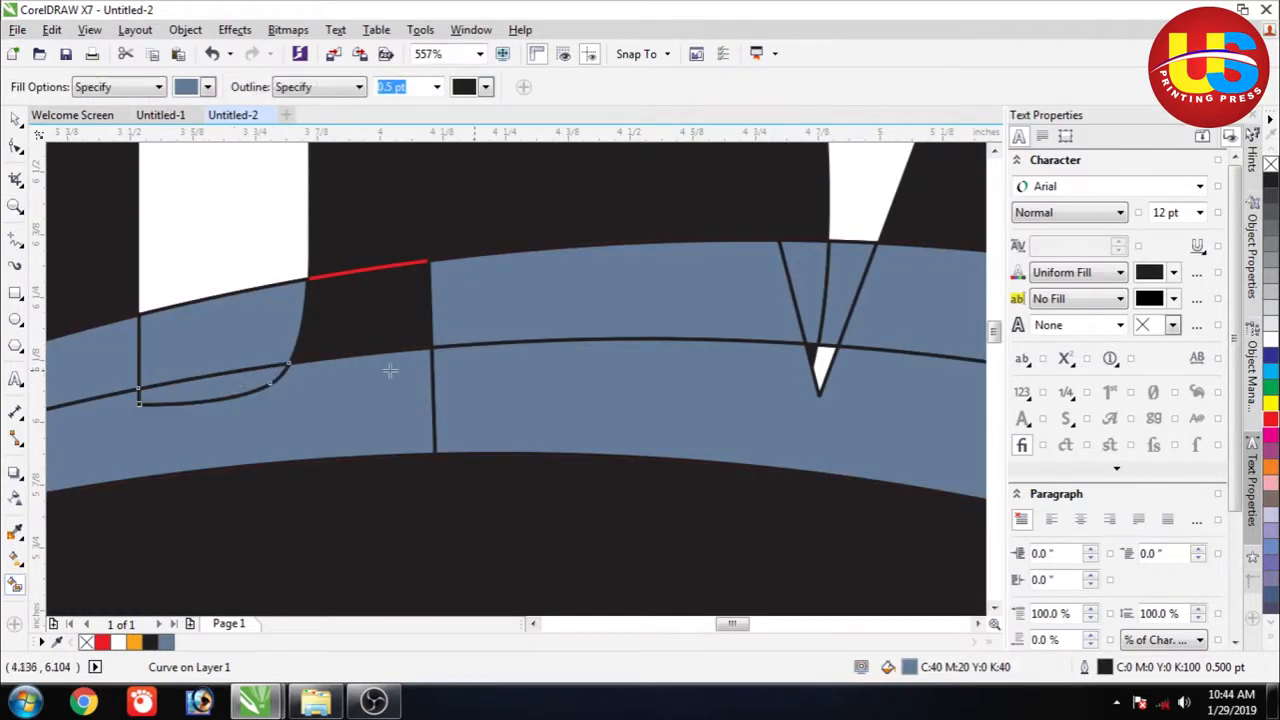
left_click(818, 365)
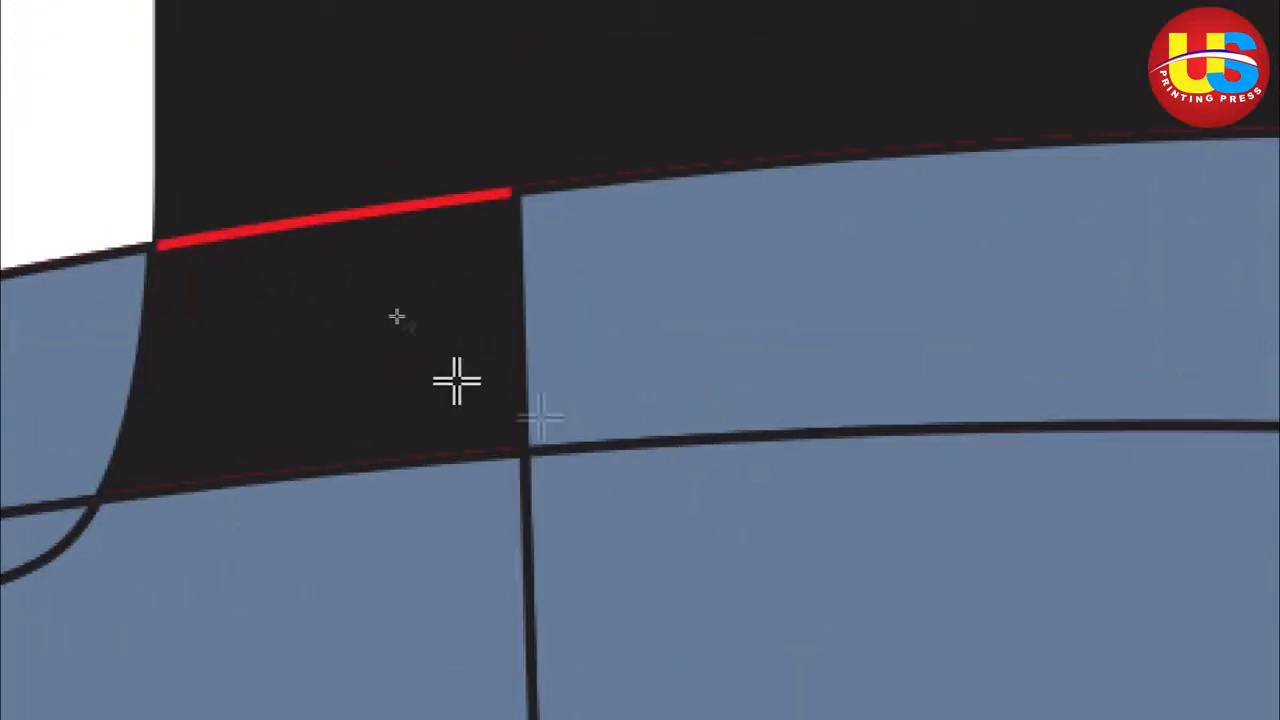
left_click(413, 325)
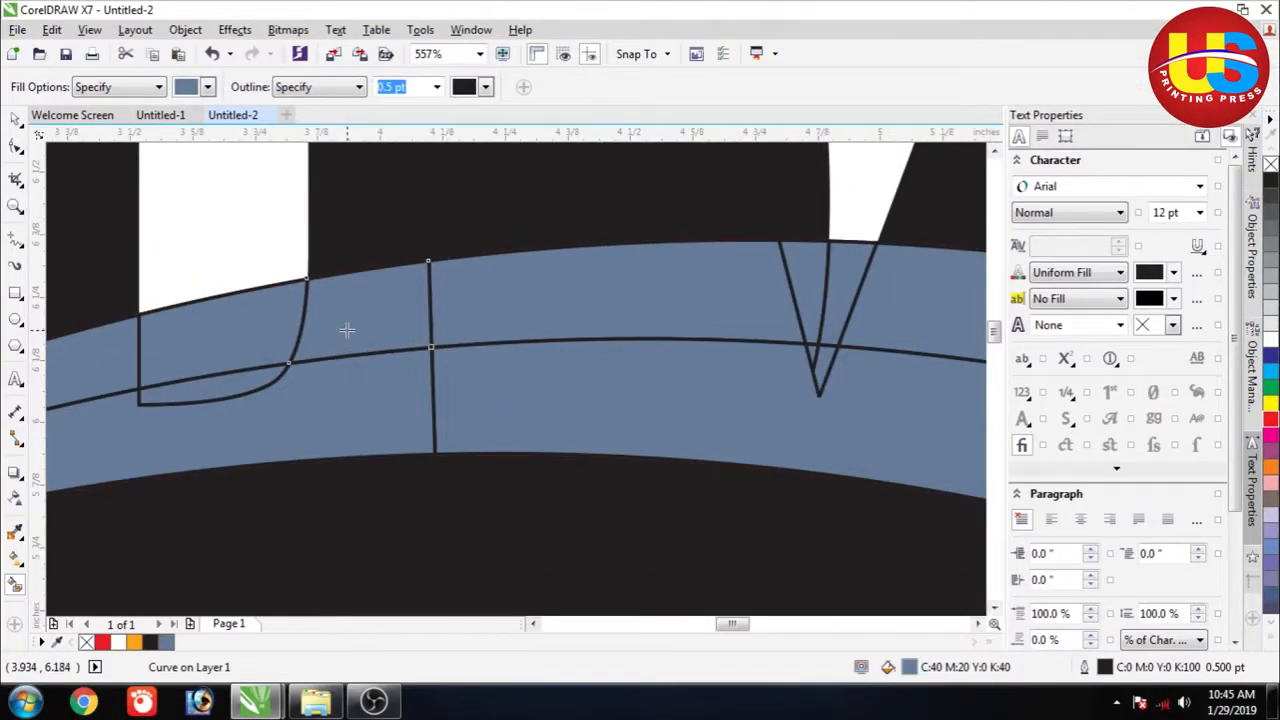
key("z")
left_click(295, 284)
right_click(402, 404)
right_click(430, 418)
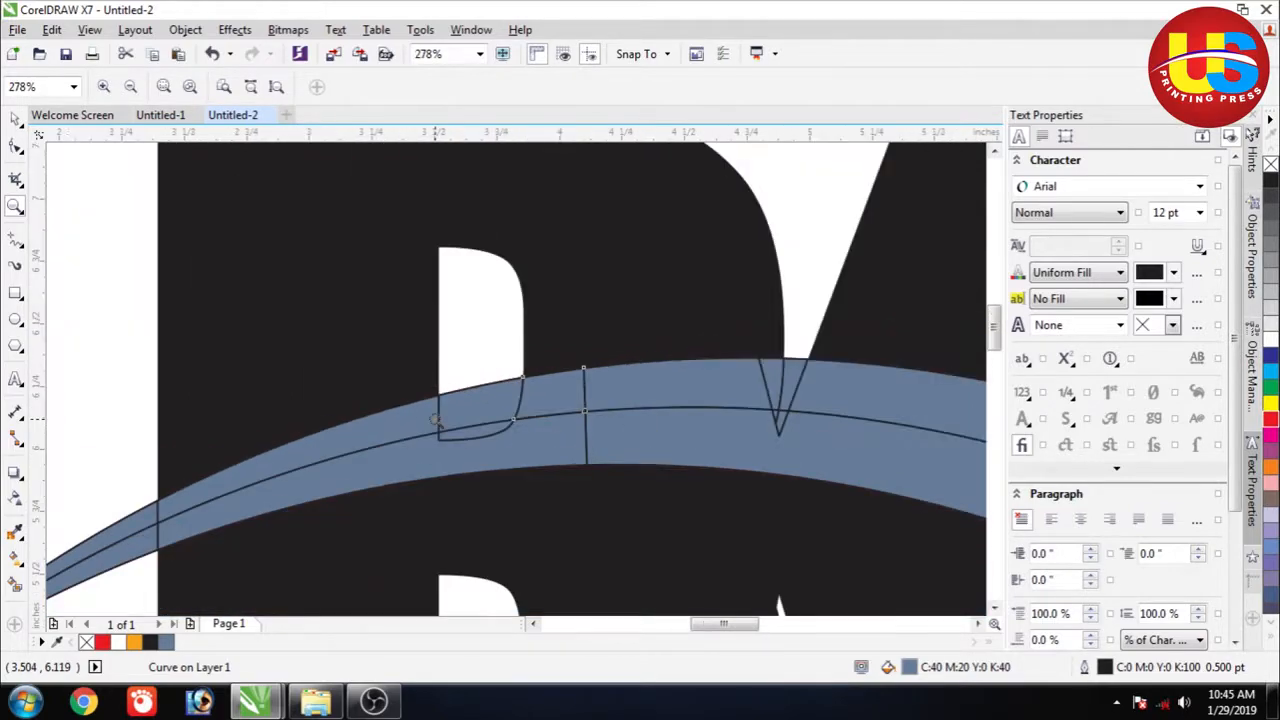
key("F4")
left_click_drag(189, 391, 652, 550)
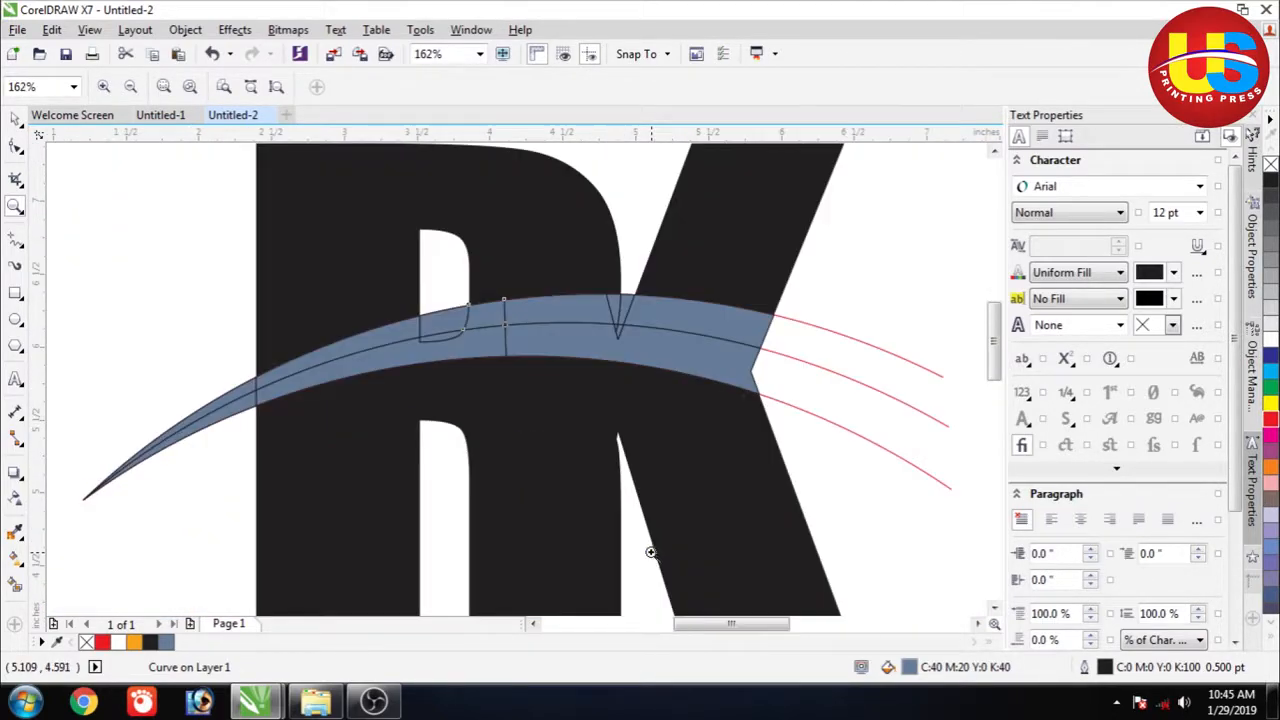
Step: Select all the filled pieces between the top and middle curves and weld them into a single upper band
left_click(15, 118)
left_click(838, 271)
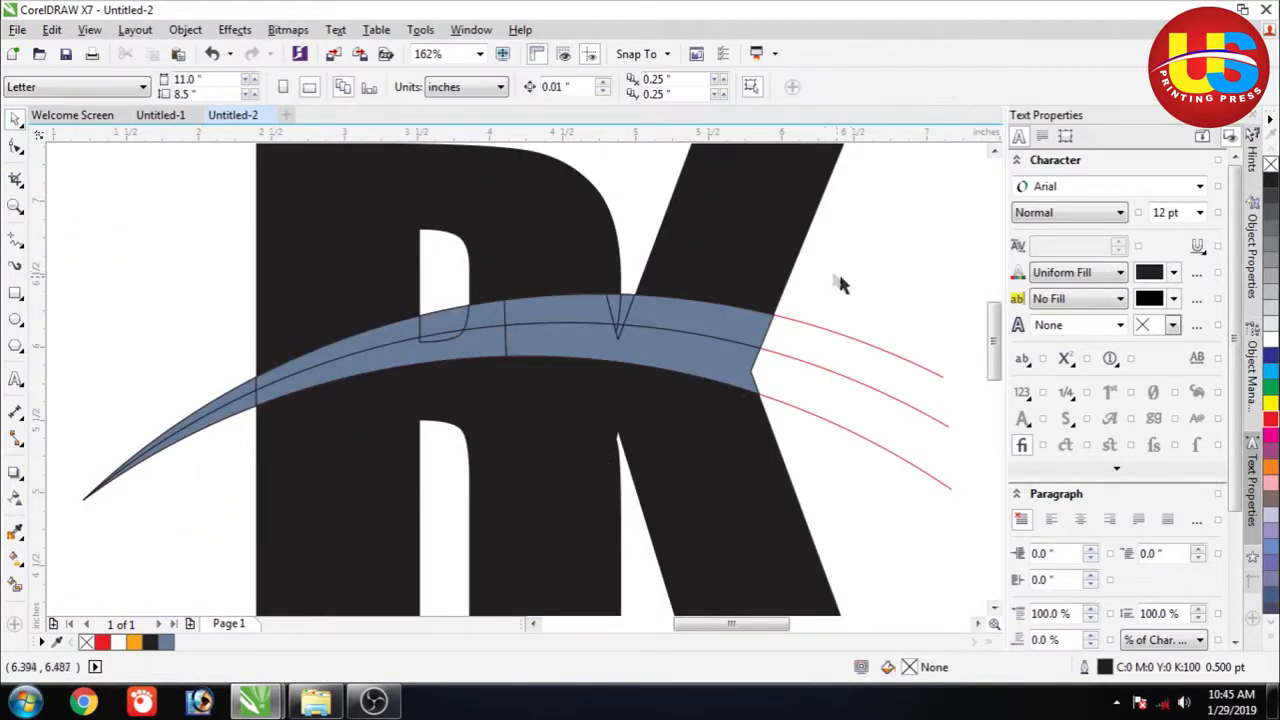
left_click(743, 328)
left_click(871, 264)
left_click(630, 301)
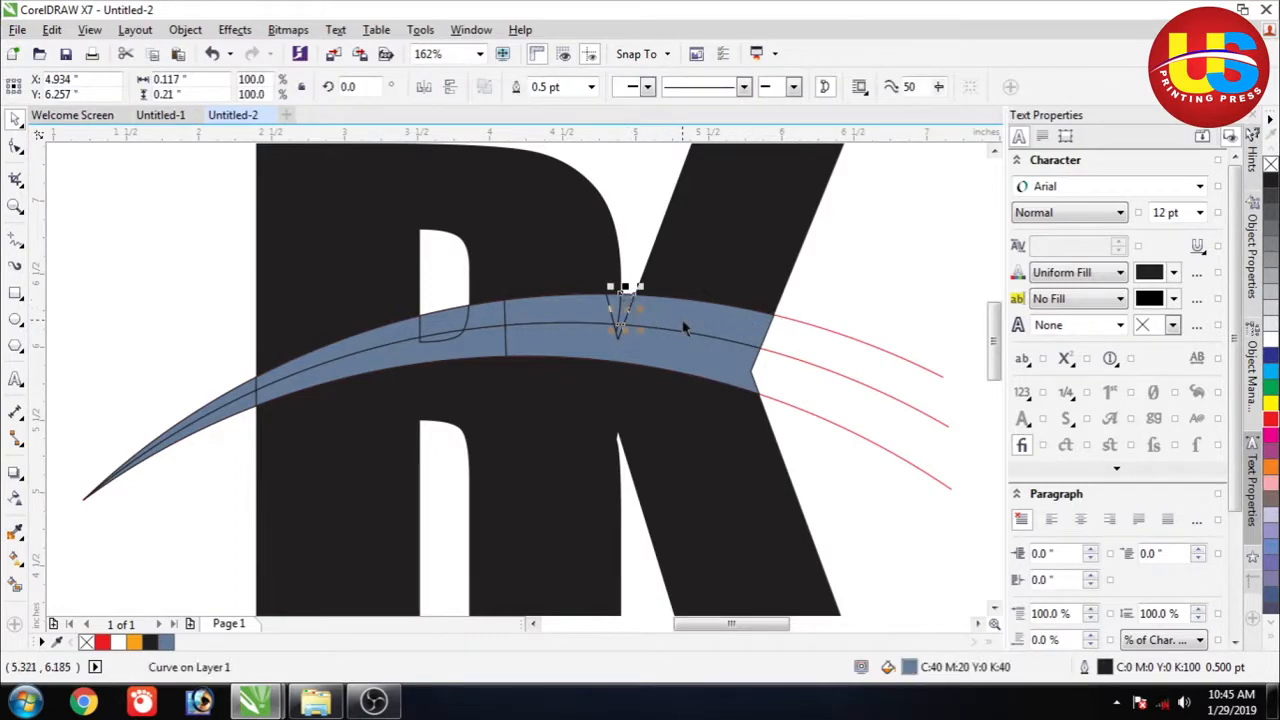
left_click(683, 325, "shift")
left_click(614, 308, "shift")
left_click(564, 317, "shift")
left_click(489, 320, "shift")
left_click(455, 321, "shift")
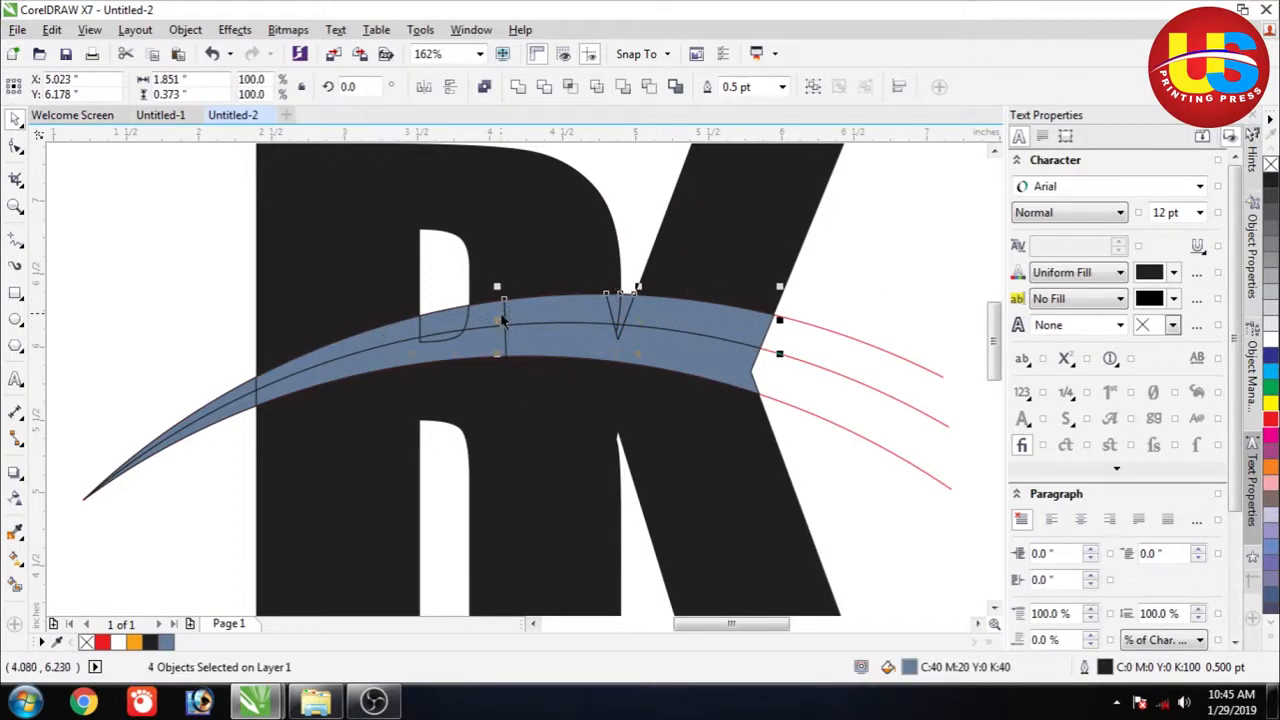
left_click(489, 321, "shift")
left_click(452, 320, "shift")
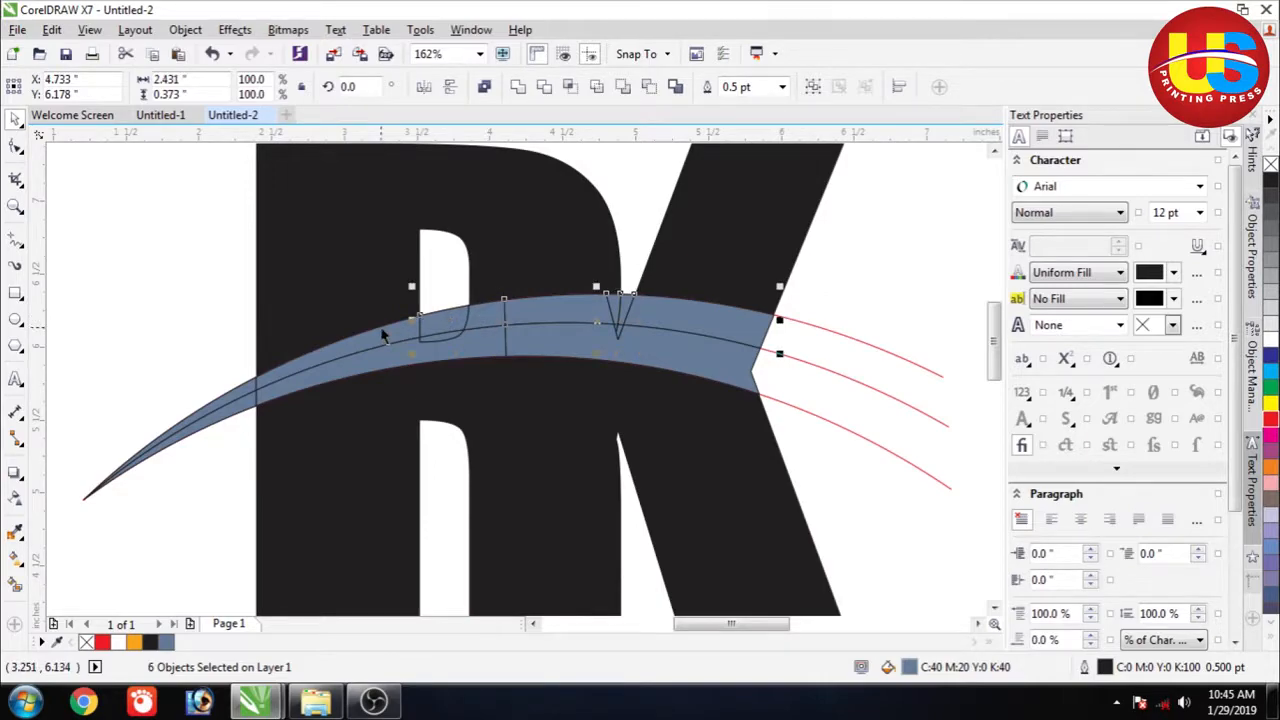
left_click(388, 335, "shift")
left_click(246, 394, "shift")
left_click(518, 87)
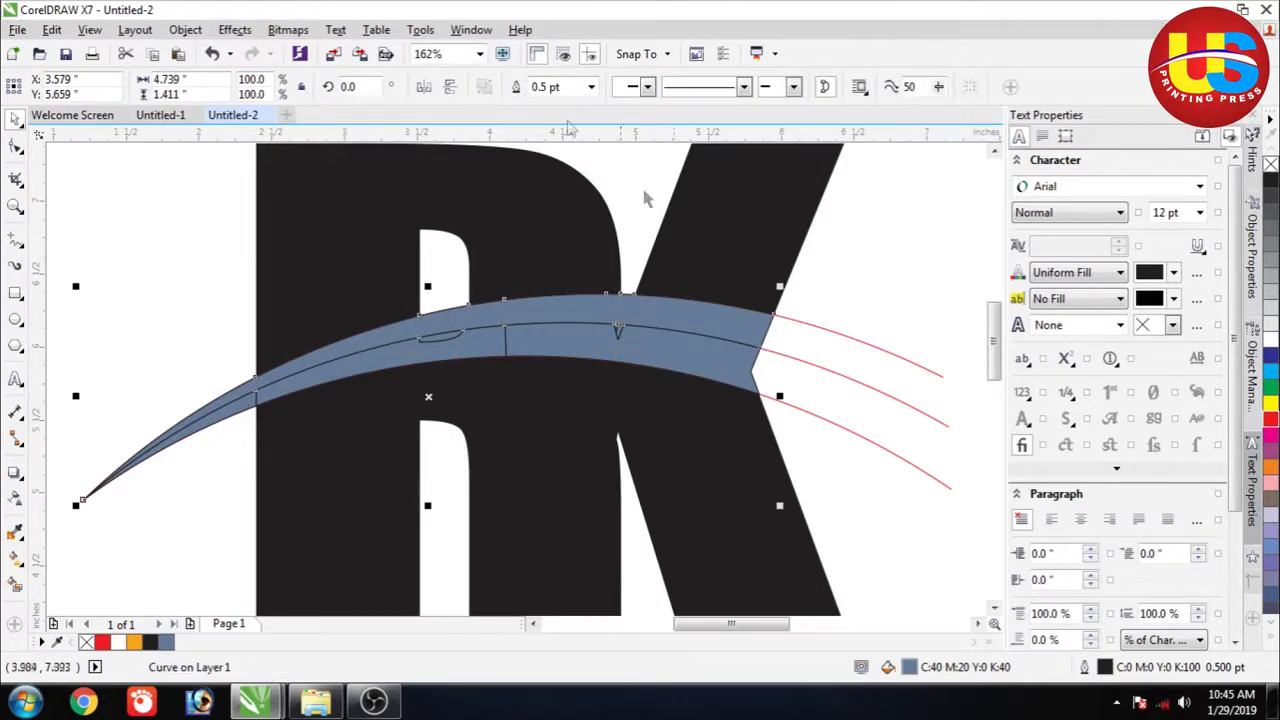
Step: Undo the weld of the upper band's pieces and weld them again into one shape
left_click(917, 289)
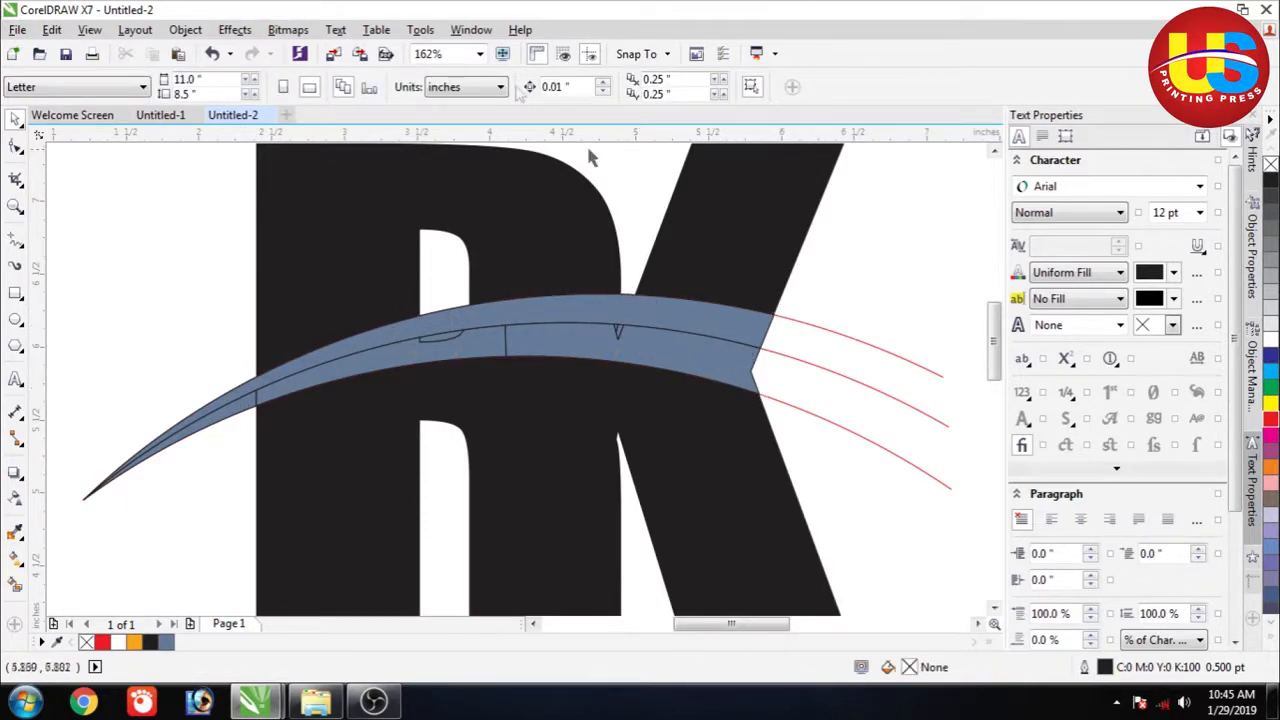
left_click(212, 53)
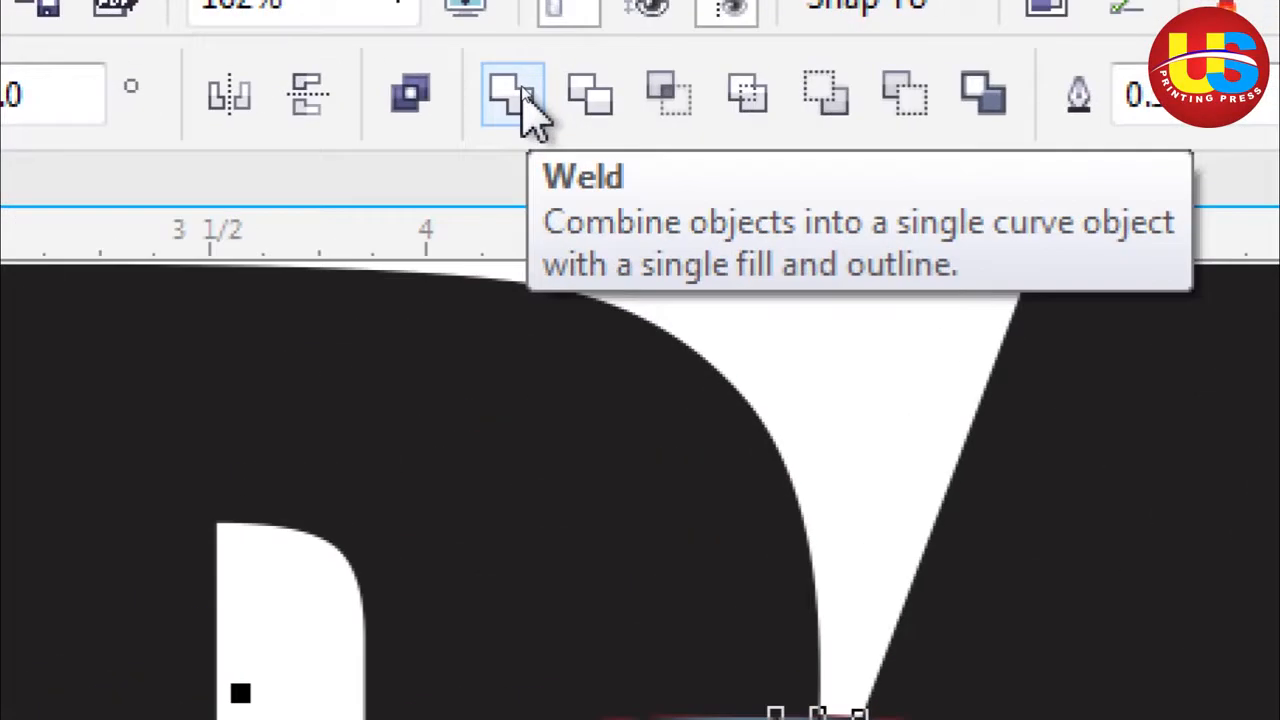
left_click(519, 88)
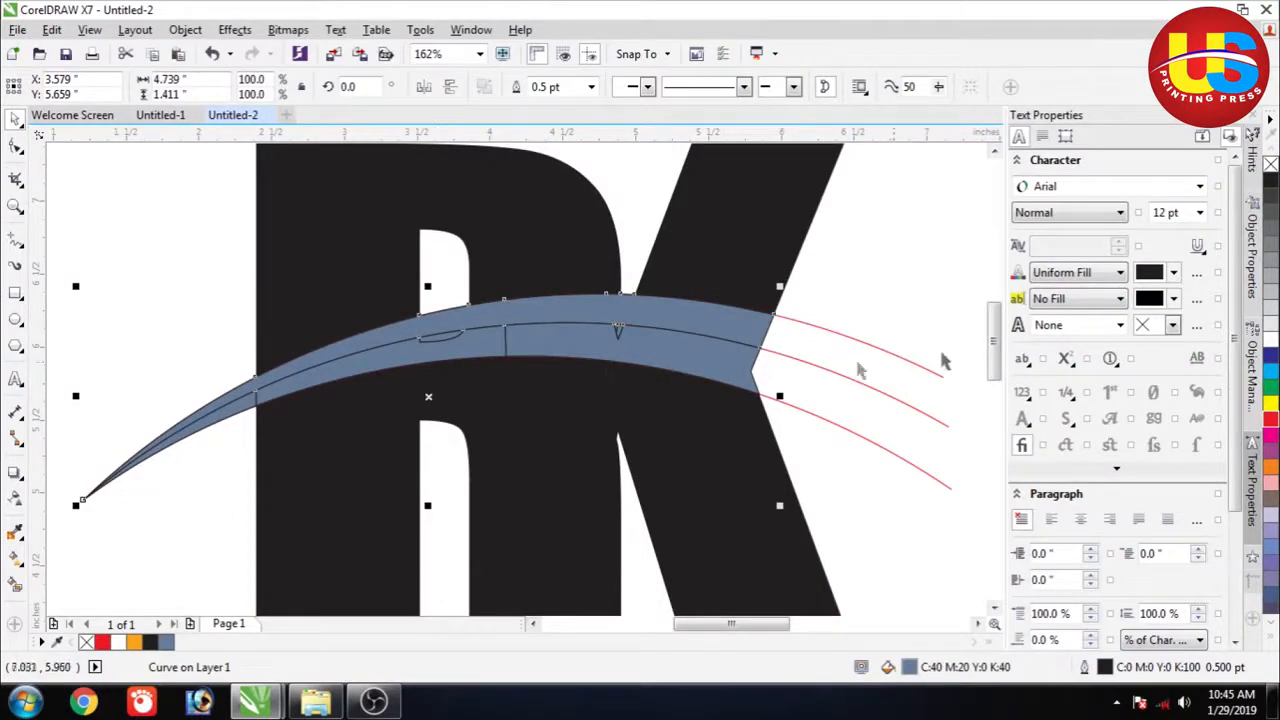
left_click(871, 280)
left_click(620, 338)
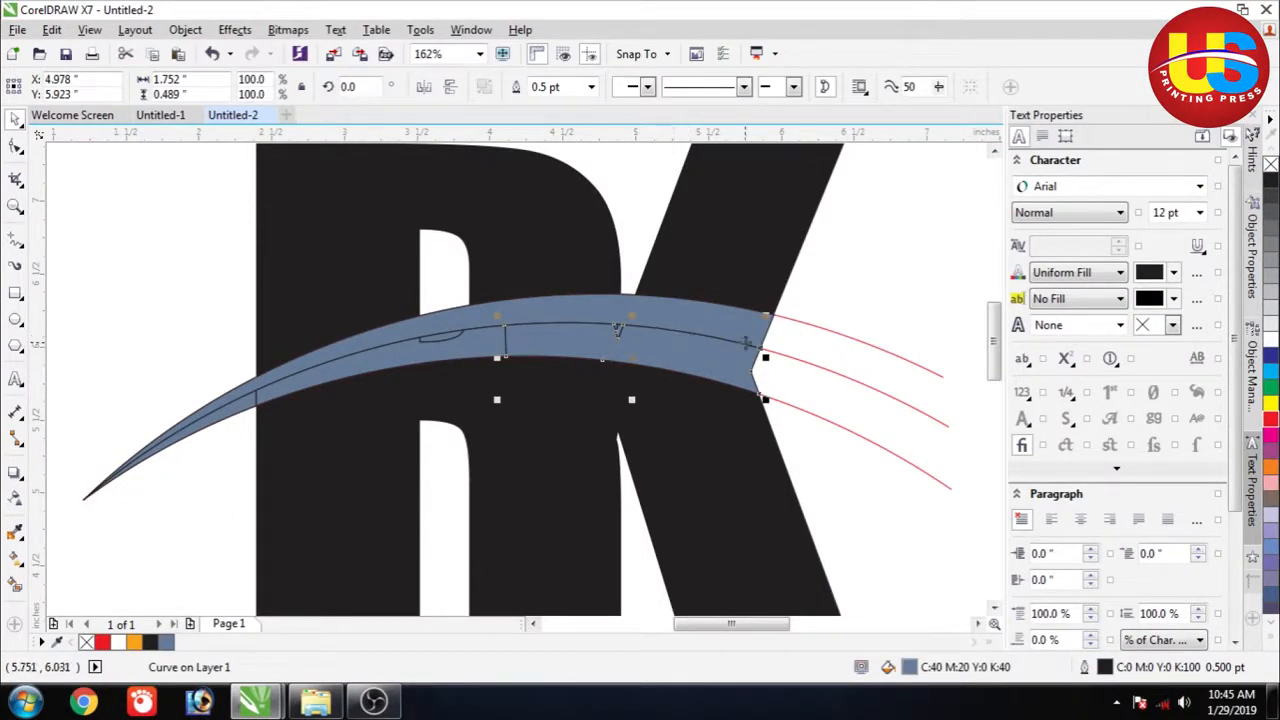
left_click(849, 296)
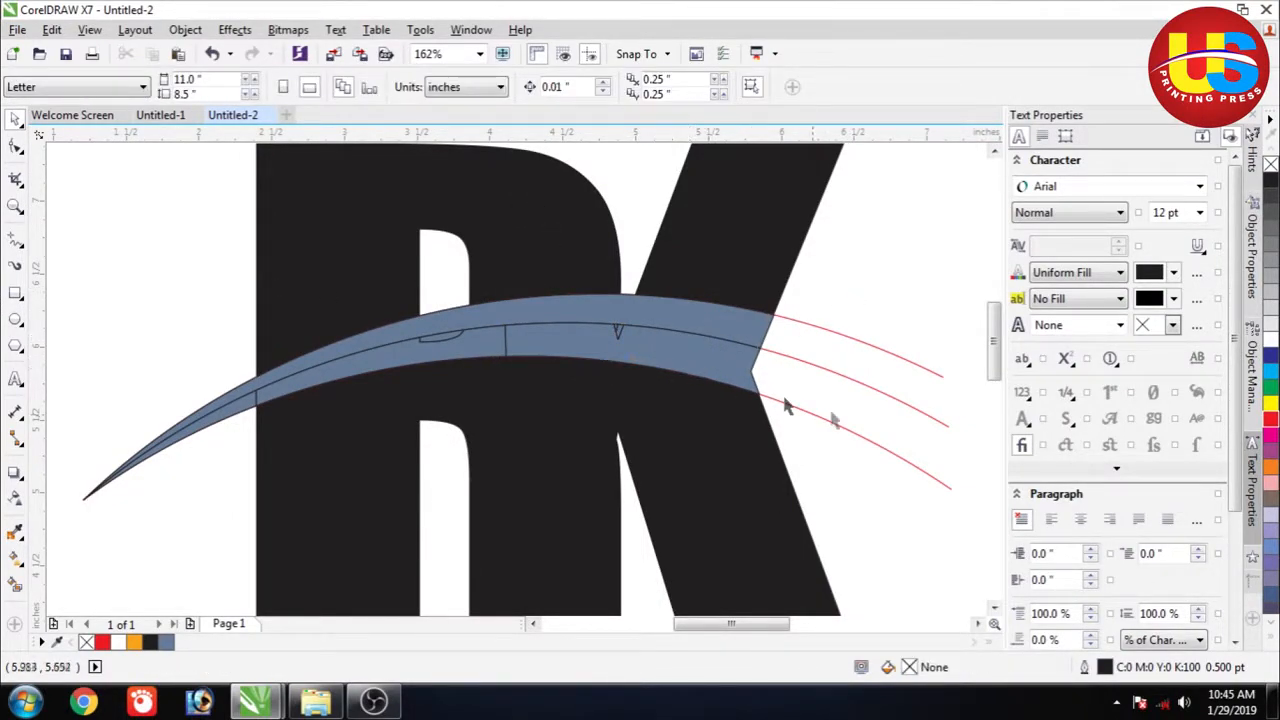
Step: Place a copy of the lowest arched curve below it, rotated about the left tip to about 350.5°
left_click(897, 455)
left_click(915, 459)
left_click(873, 452)
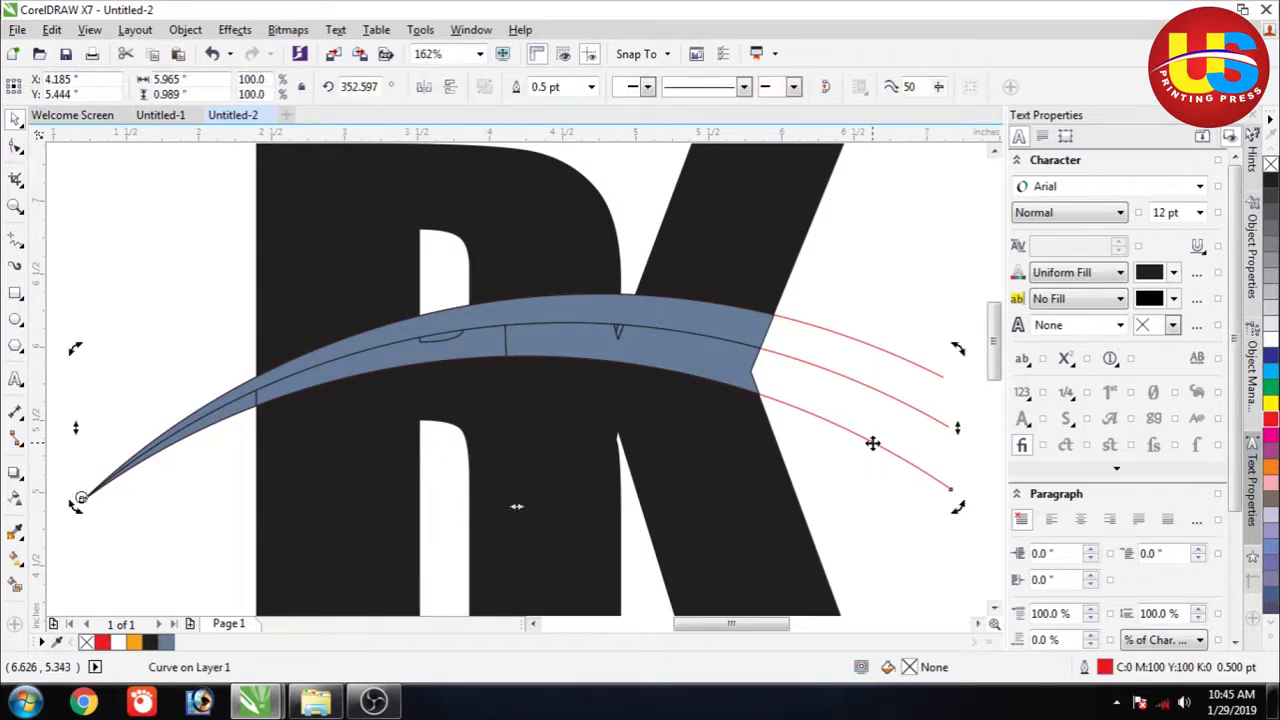
left_click(871, 443)
left_click_drag(960, 350, 971, 379)
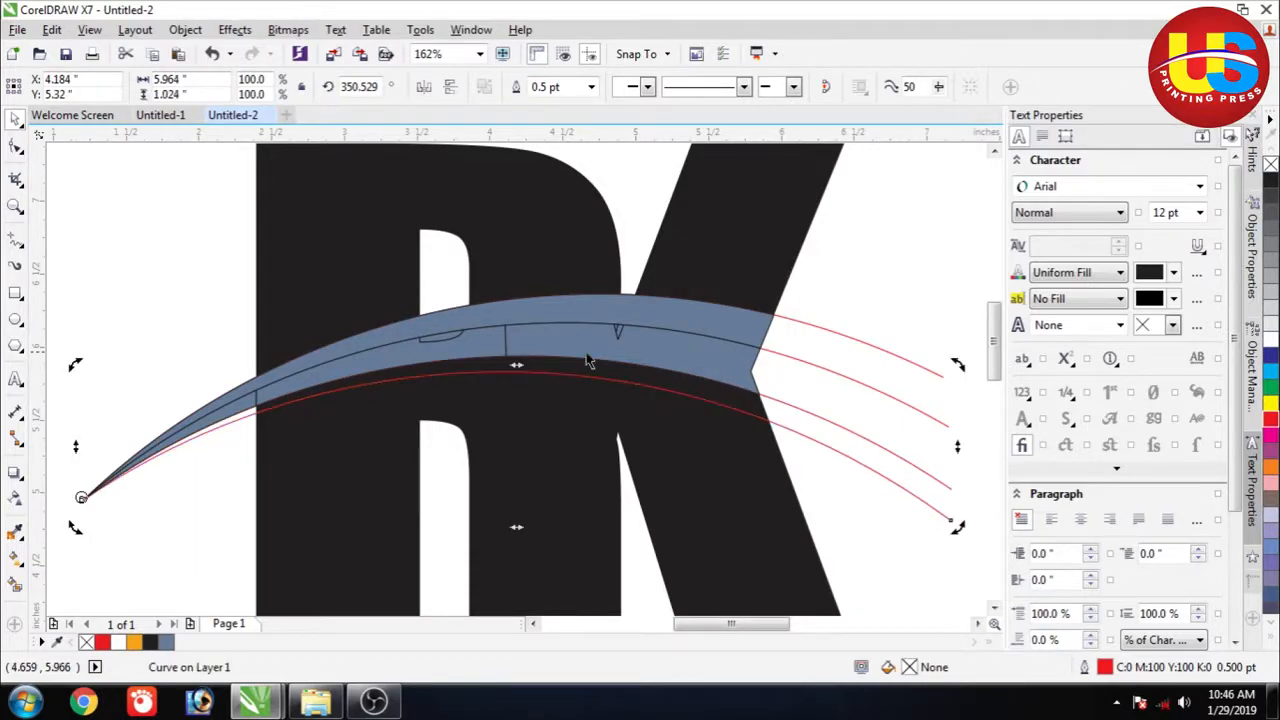
Step: Smart-fill the areas between the two lowest curves in blue-grey, from the K back to the left tip
left_click(16, 584)
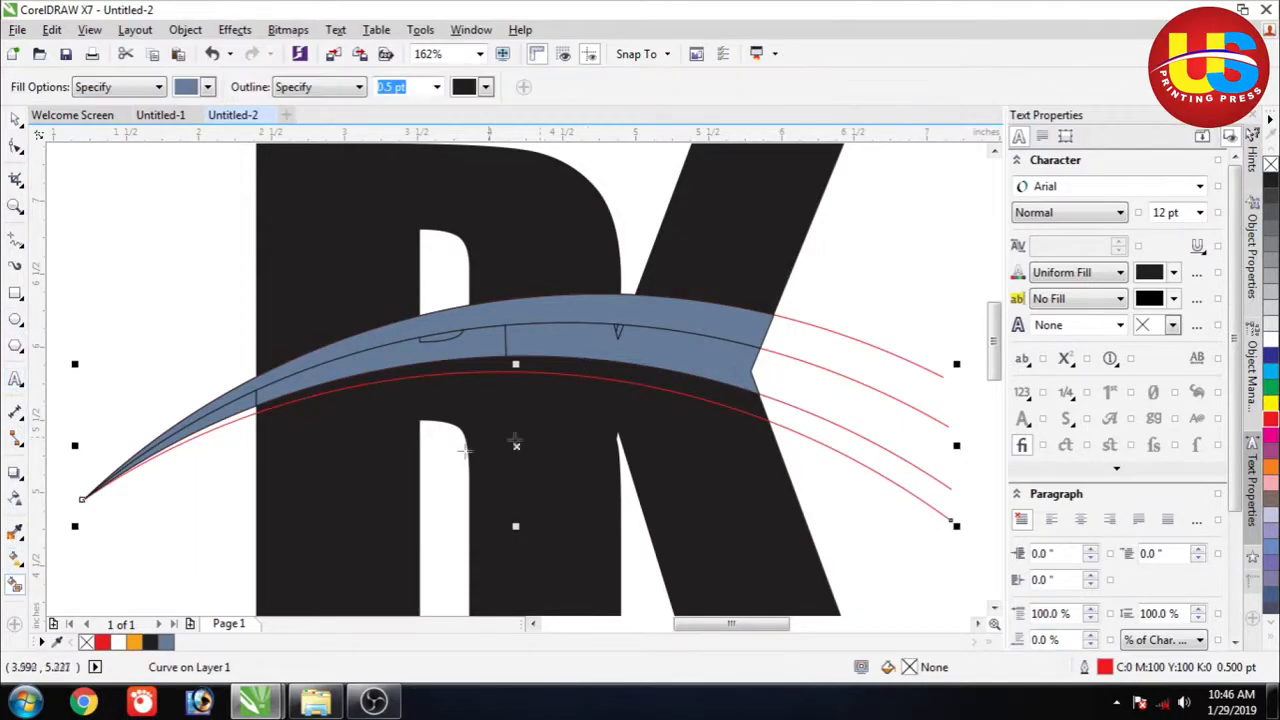
left_click(607, 371)
left_click(406, 371)
left_click(245, 408)
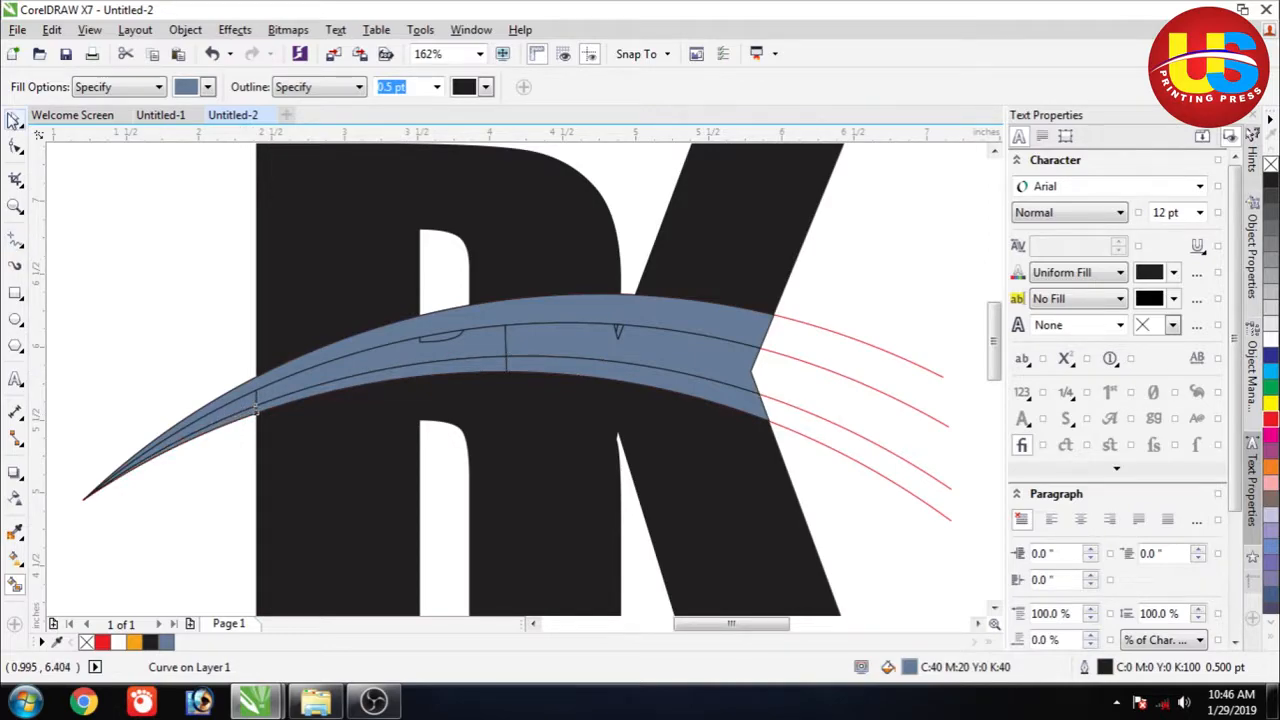
left_click(14, 120)
left_click(180, 250)
Step: Select the filled pieces below the middle curve, including the tiny ones in the R-K notch and under the R's counter, and weld them
left_click(636, 359)
left_click(839, 289)
key("z")
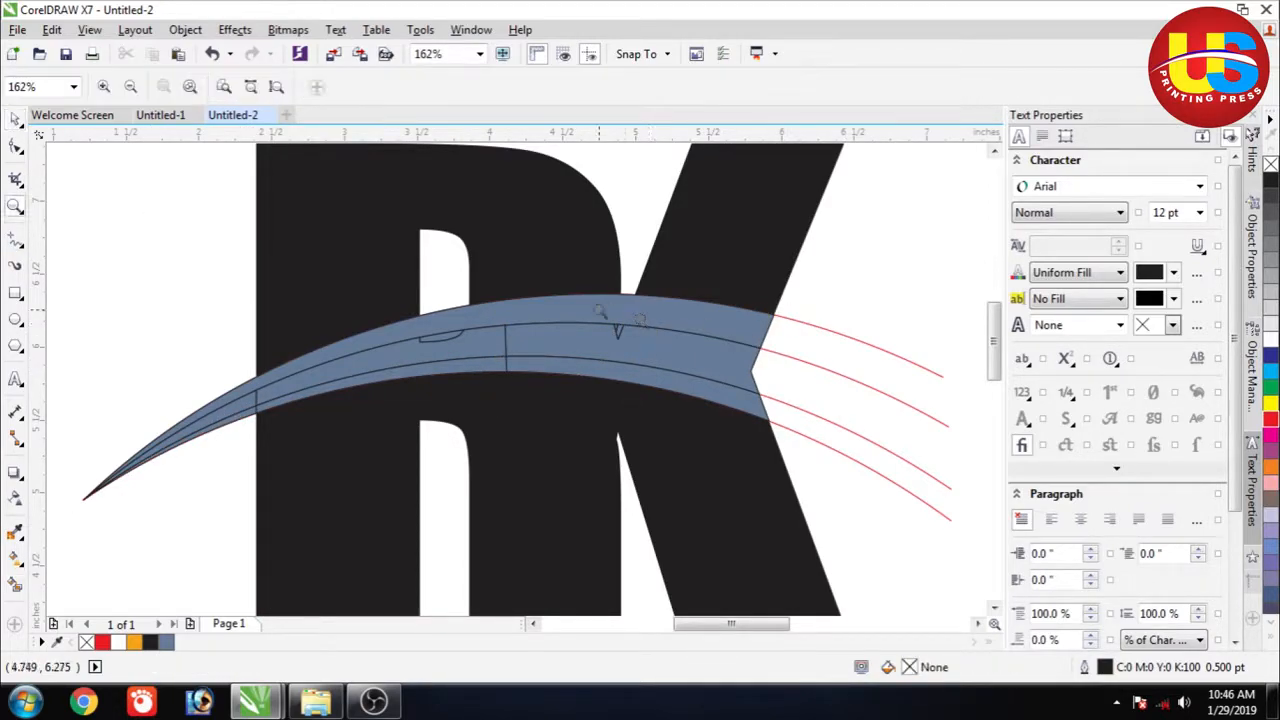
left_click_drag(599, 309, 647, 345)
key("space")
left_click(472, 419)
left_click(419, 369, "shift")
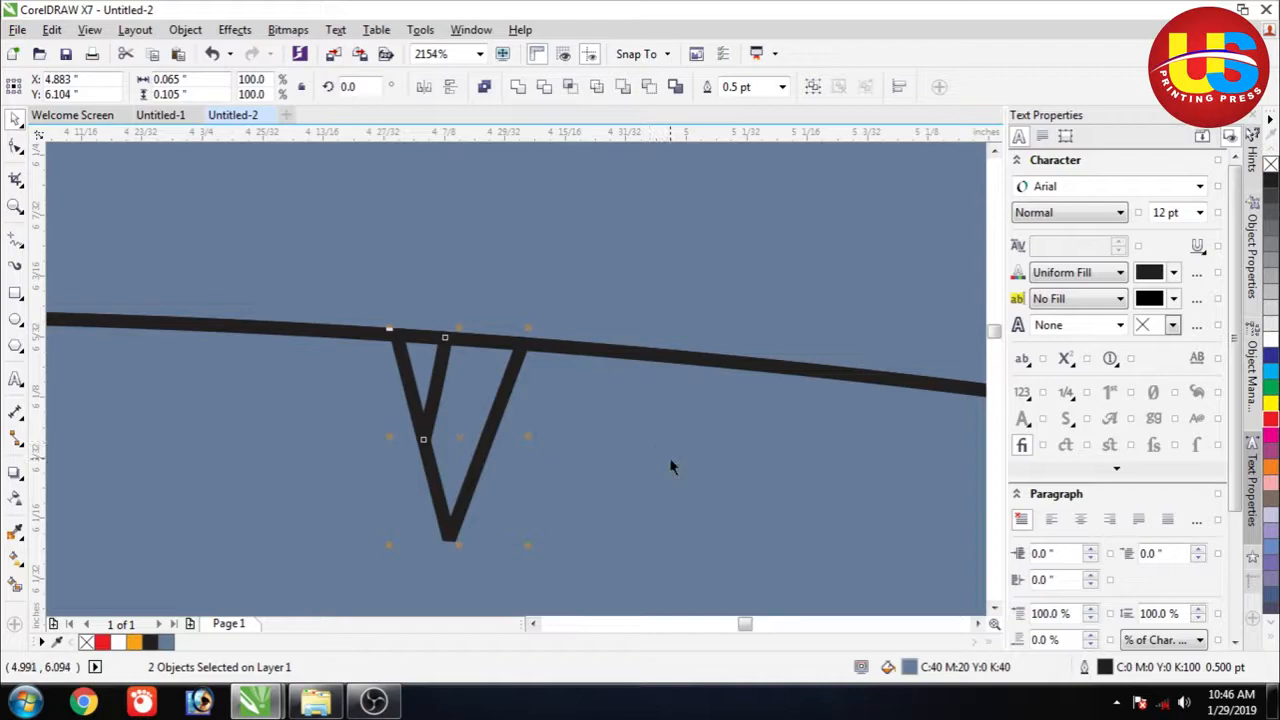
left_click(670, 460, "shift")
key("z")
right_click(565, 380)
key("space")
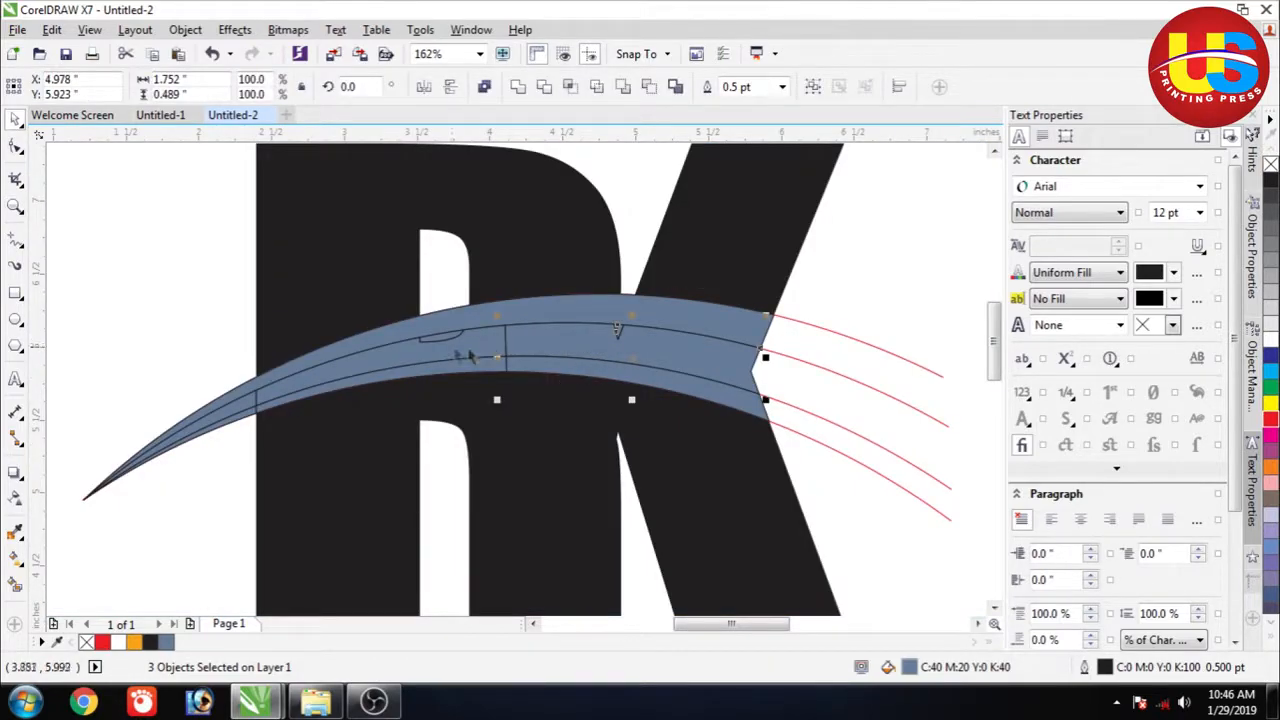
left_click(451, 343, "shift")
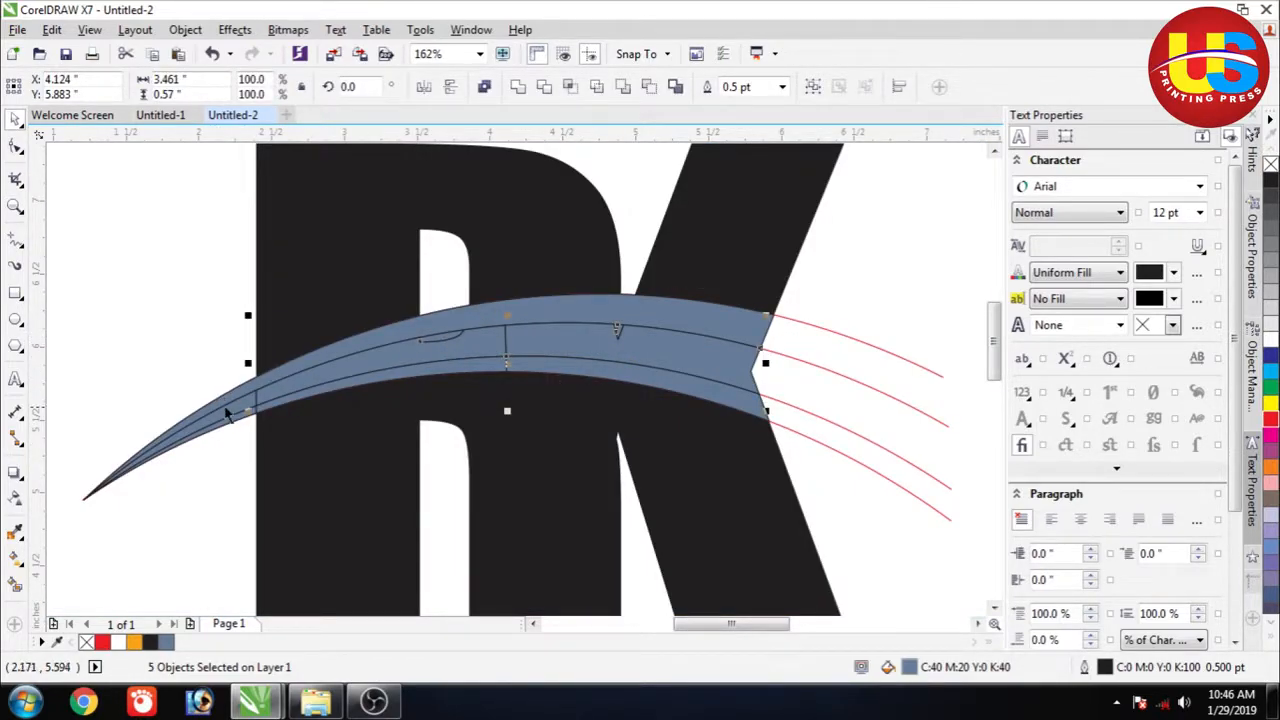
left_click(228, 415, "shift")
left_click(607, 355, "shift")
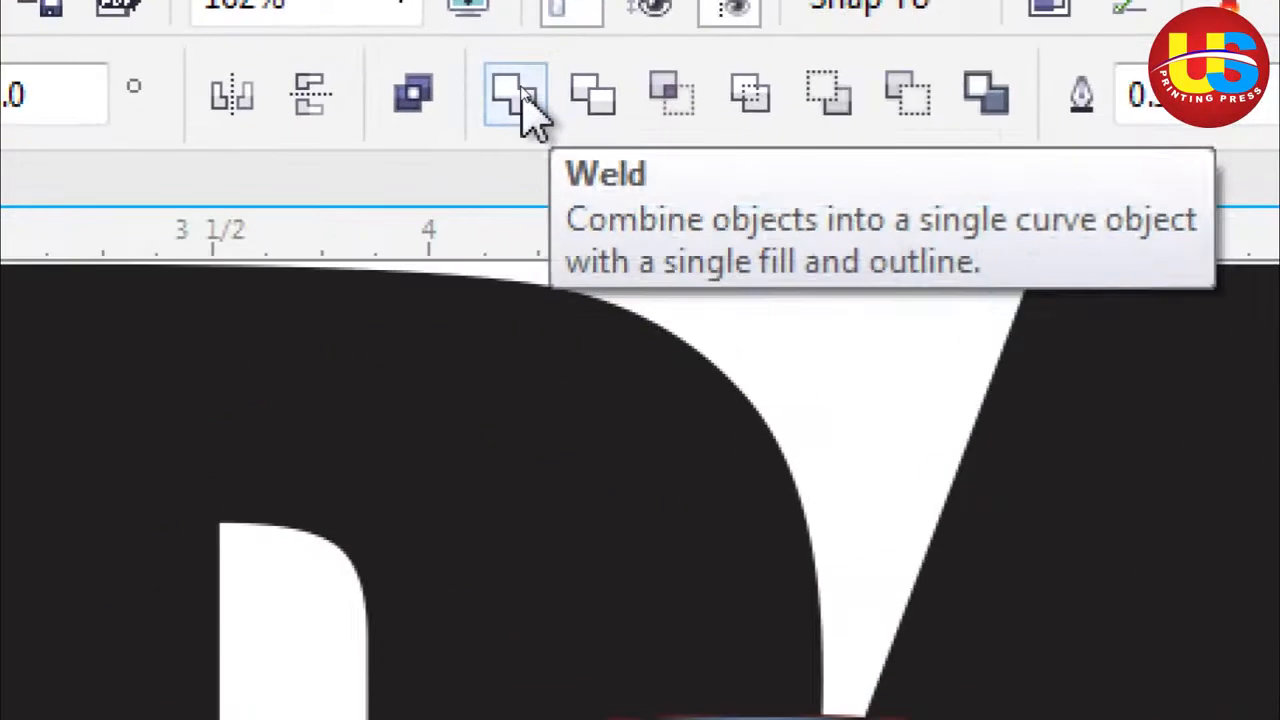
left_click(519, 88)
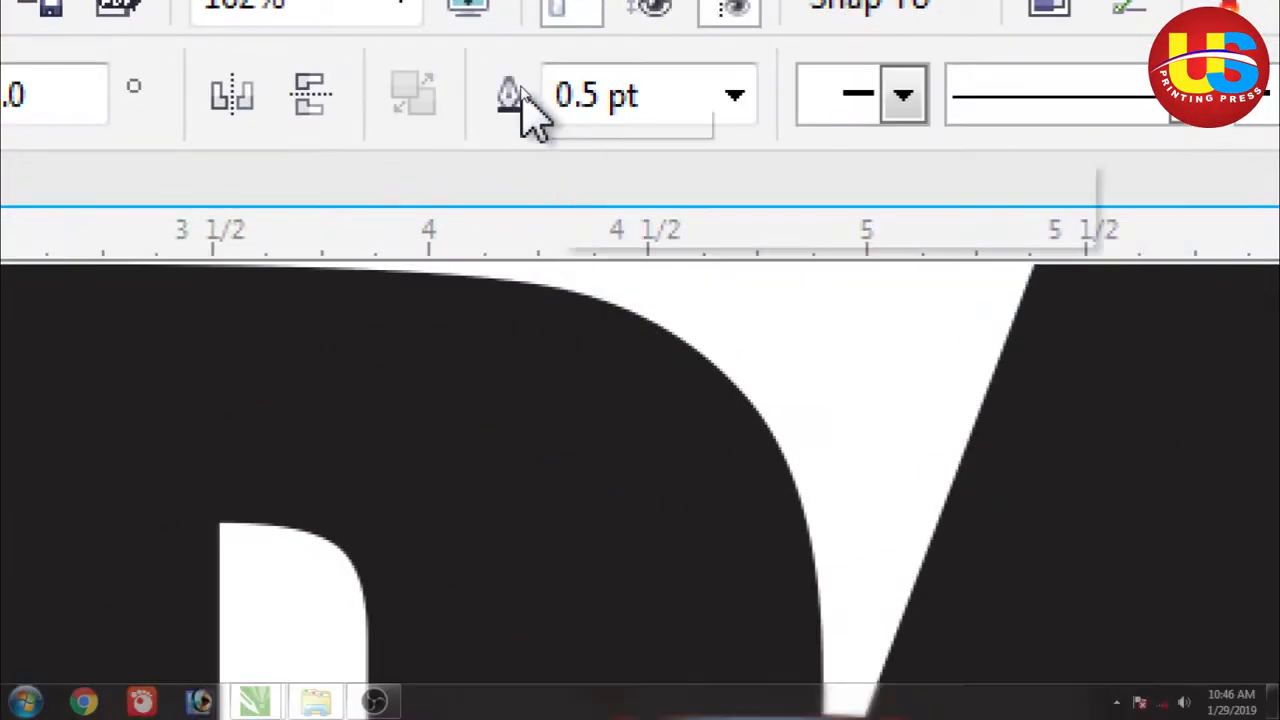
Step: Weld the leftover pieces along the lowest curve into the lower band
left_click(225, 293)
left_click(653, 379)
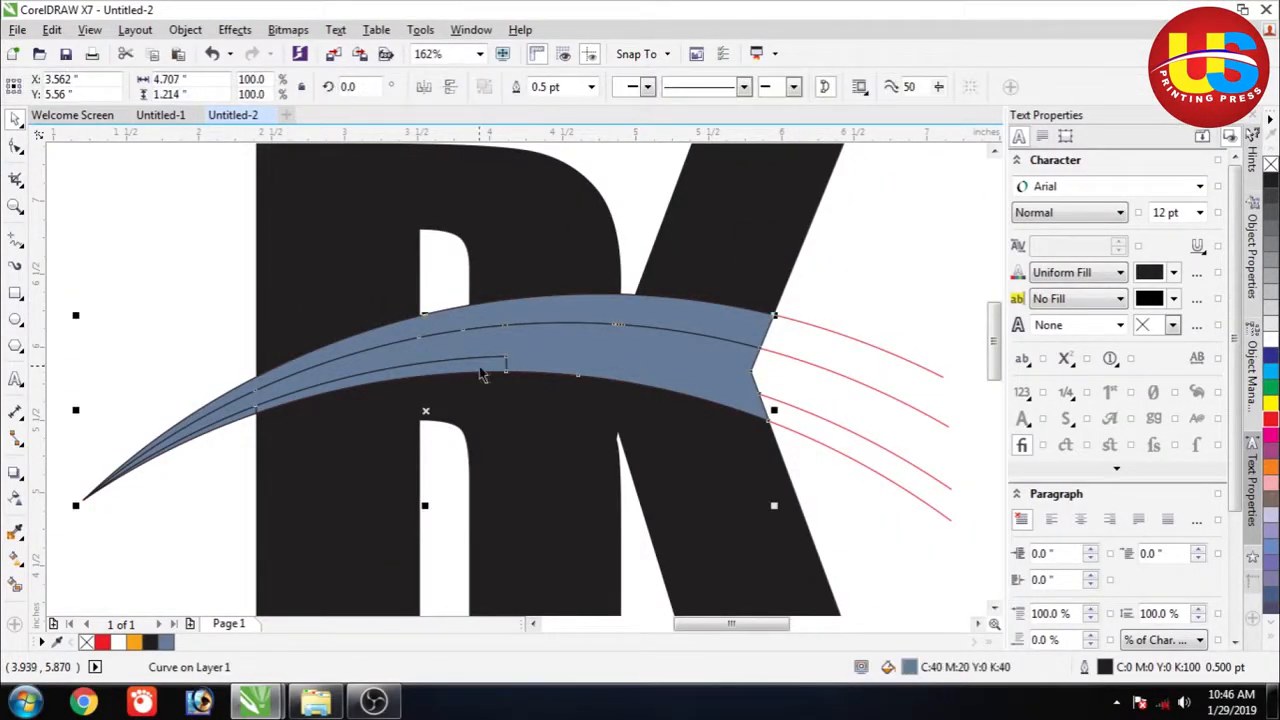
left_click(330, 381, "shift")
left_click(519, 88)
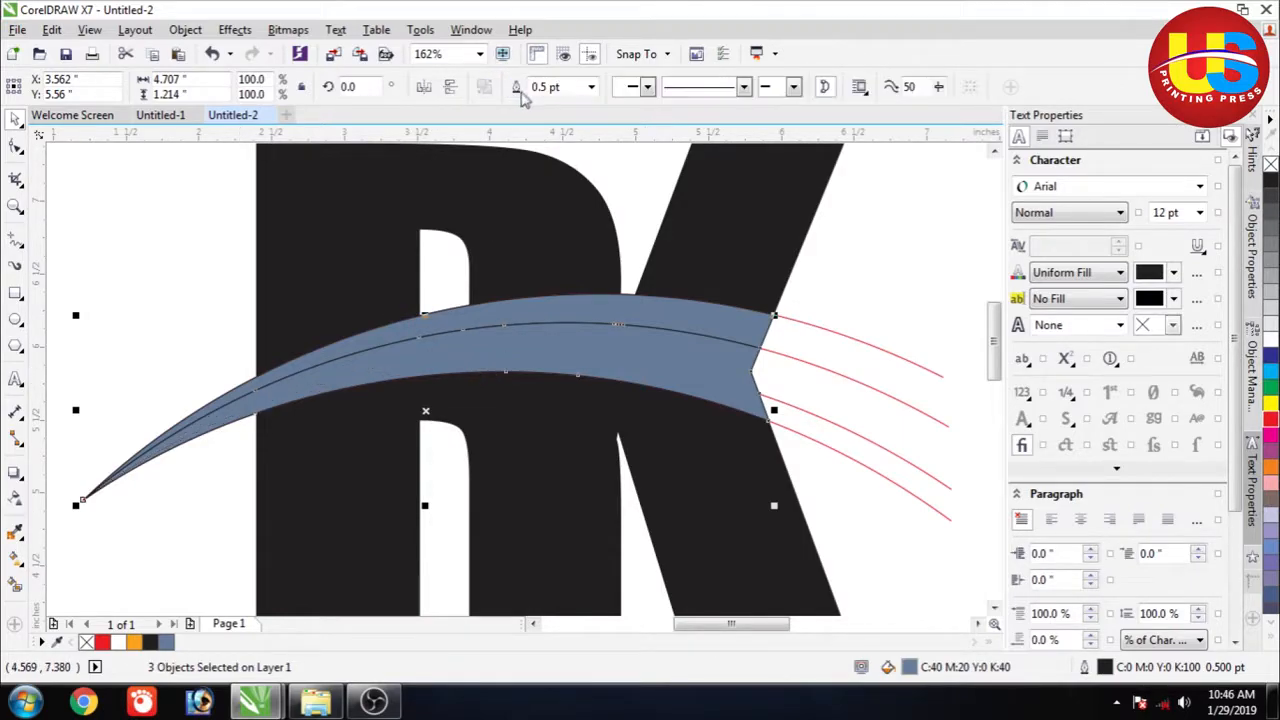
left_click(771, 354)
left_click(564, 357)
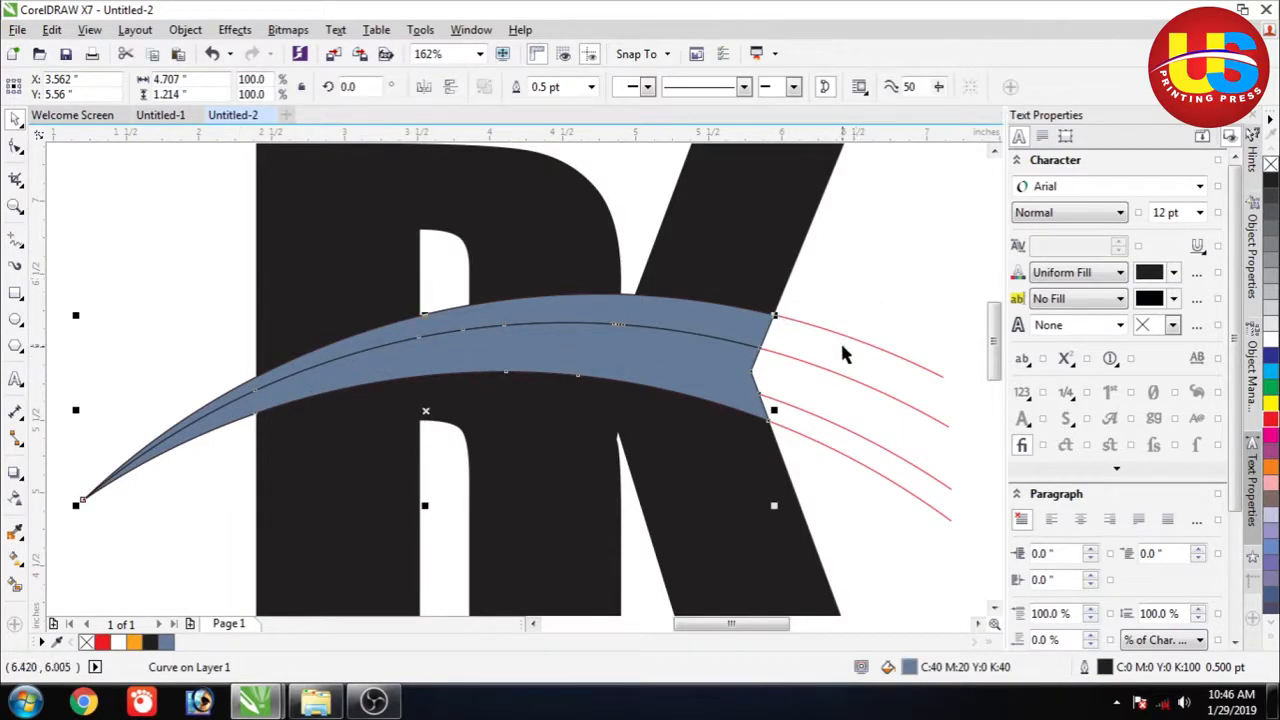
left_click(766, 347)
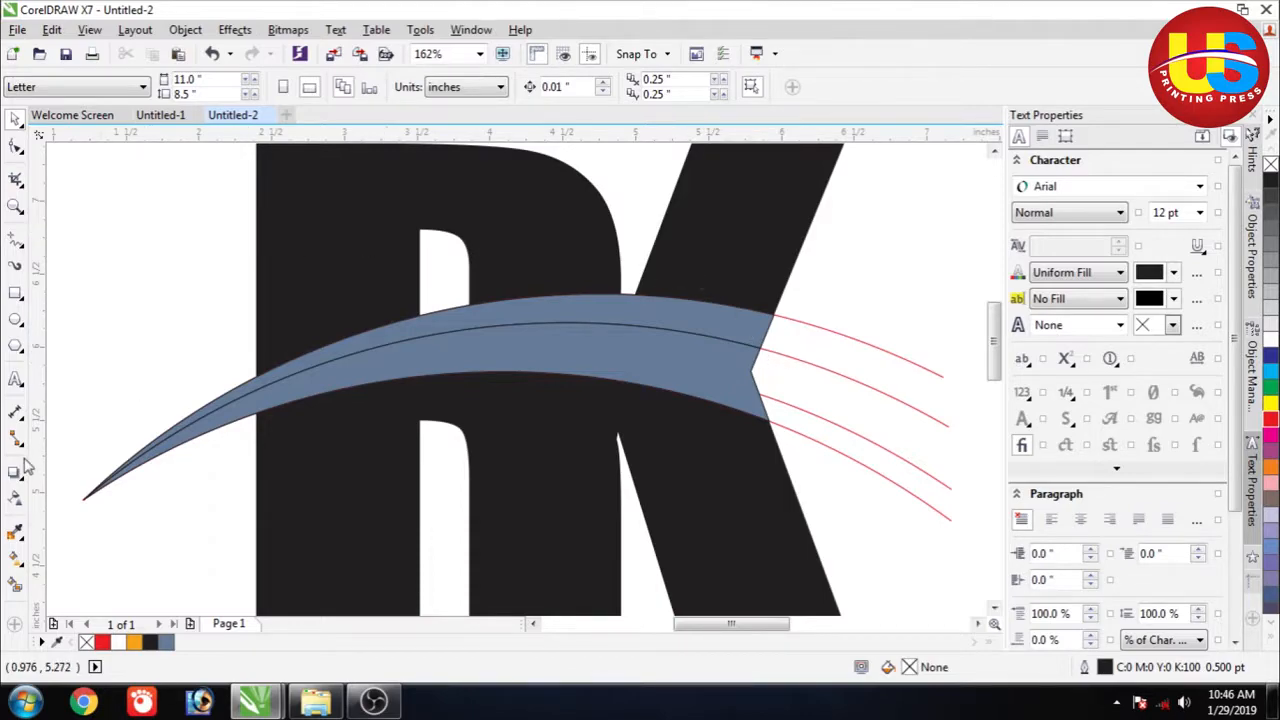
Step: Smart-fill the parts of the R and K above the swoosh in blue-grey
left_click(15, 585)
left_click(286, 331)
left_click(551, 280)
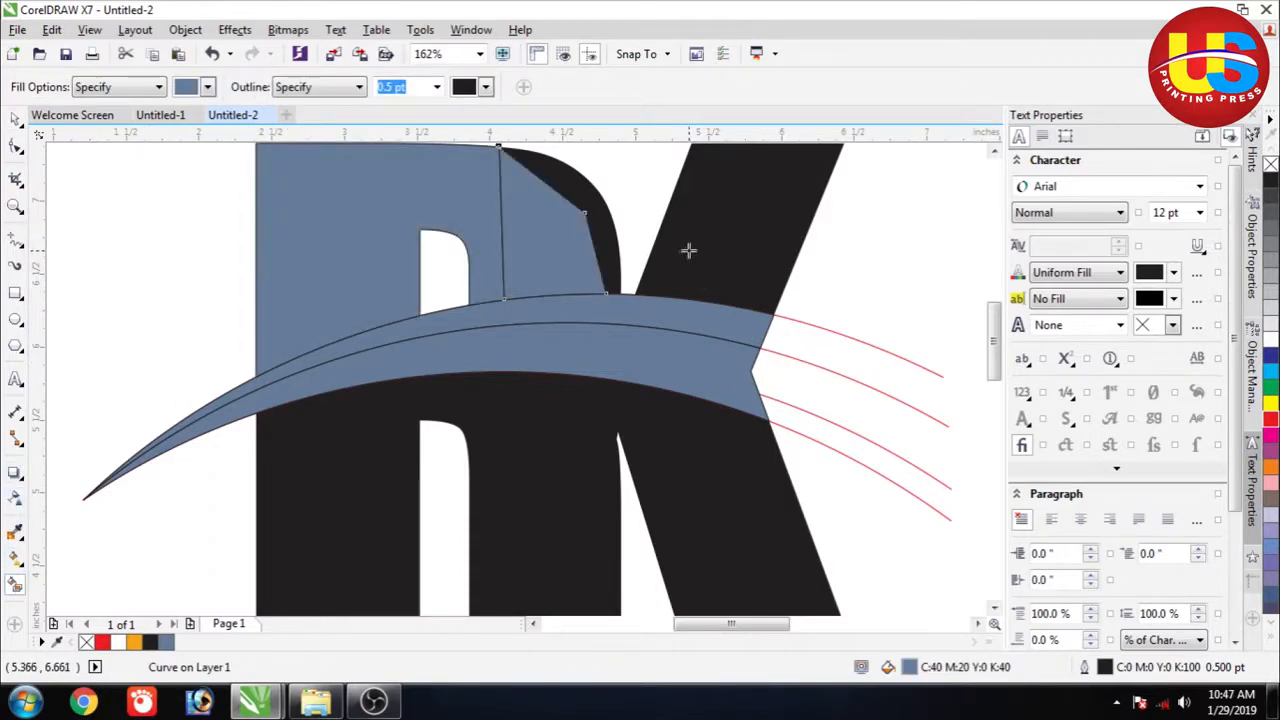
left_click(581, 188)
left_click(702, 241)
Step: Smart-fill the parts of the R and K below the swoosh in blue-grey
left_click(680, 456)
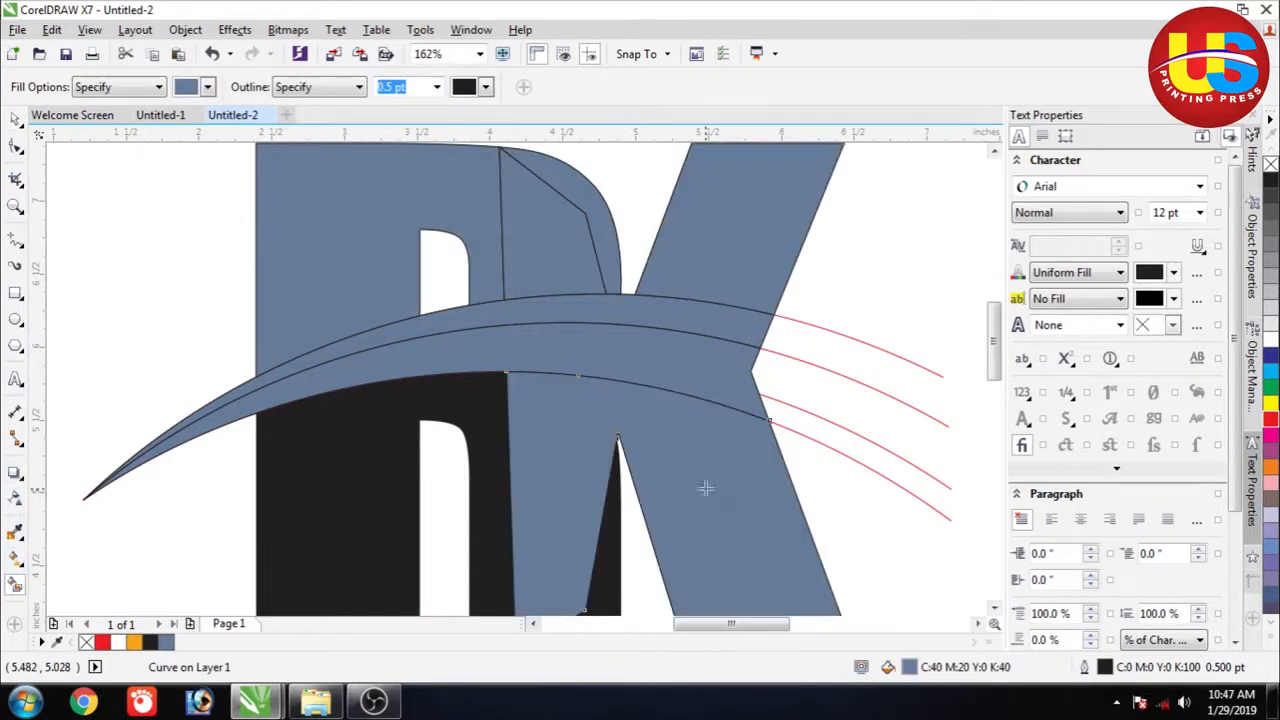
left_click(610, 558)
left_click(490, 516)
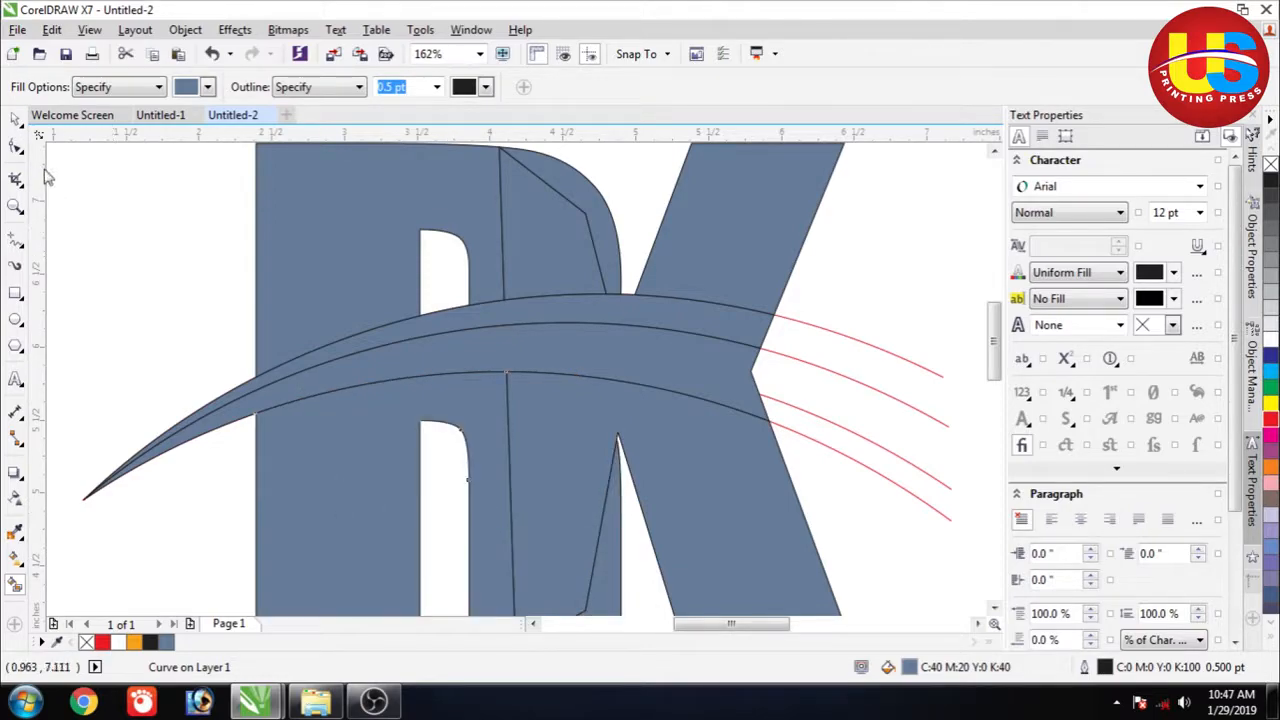
left_click(20, 126)
left_click(108, 178)
left_click(297, 246)
key("space")
left_click(229, 232)
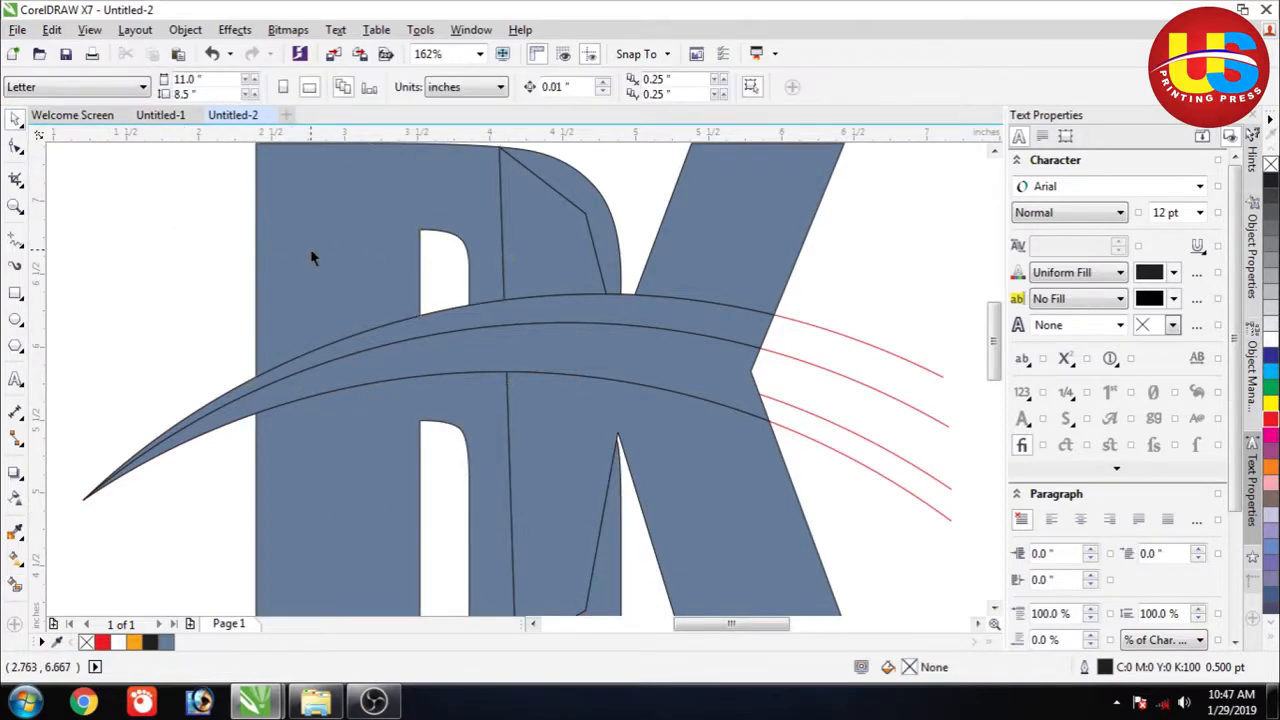
Step: Select the filled R and K pieces above the swoosh and weld them into one shape
left_click(311, 251)
left_click(531, 239, "shift")
left_click(582, 190, "shift")
left_click(686, 213, "shift")
left_click(516, 87)
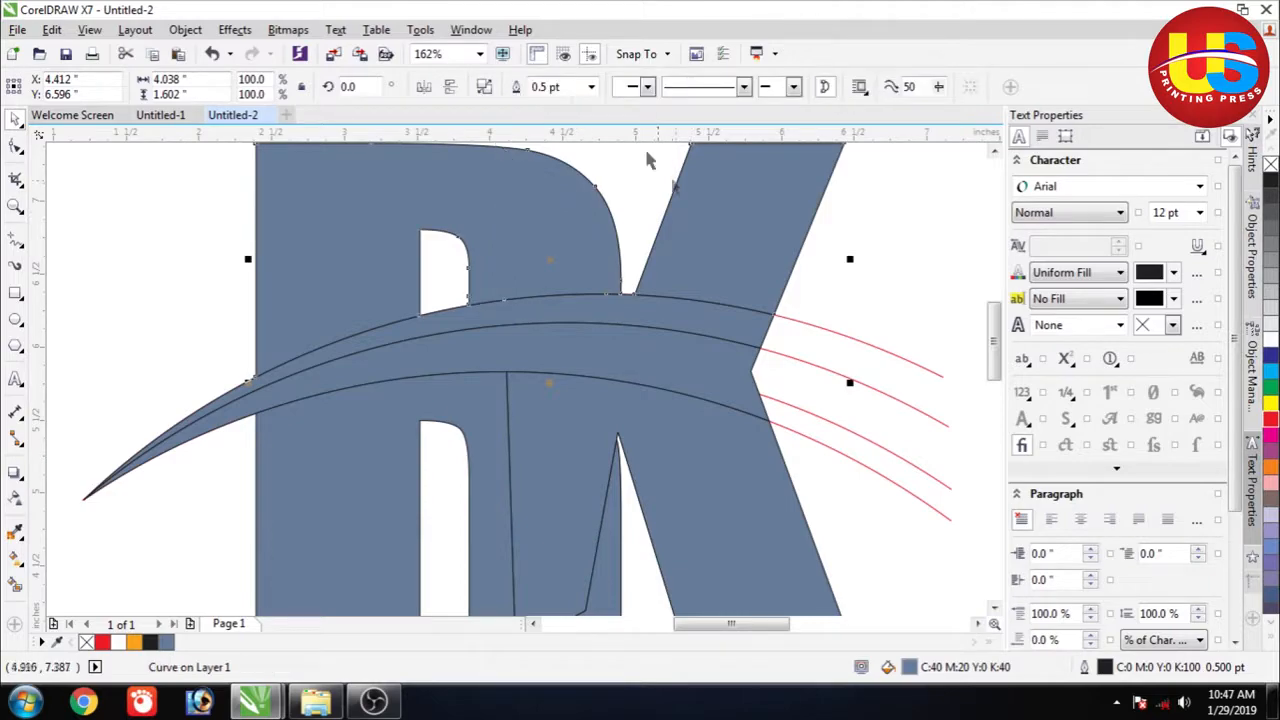
left_click(800, 429)
left_click(606, 566)
left_click(491, 566, "shift")
left_click(397, 497, "shift")
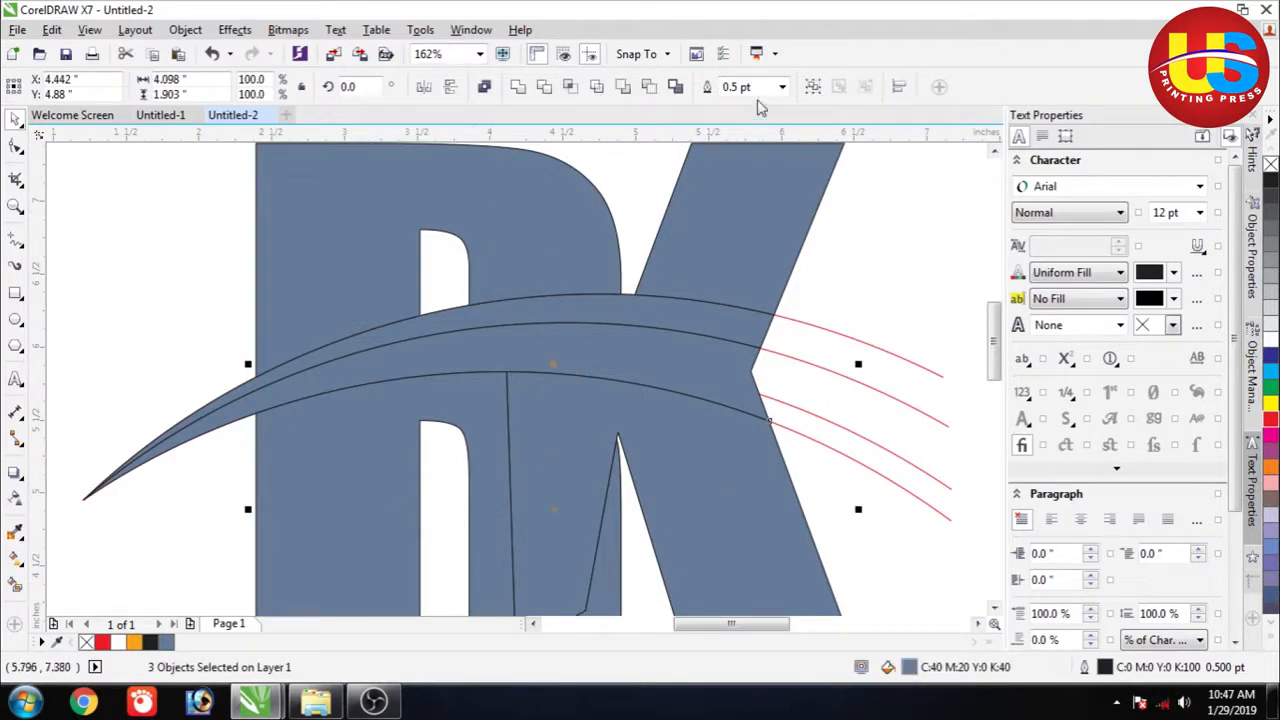
left_click(934, 509)
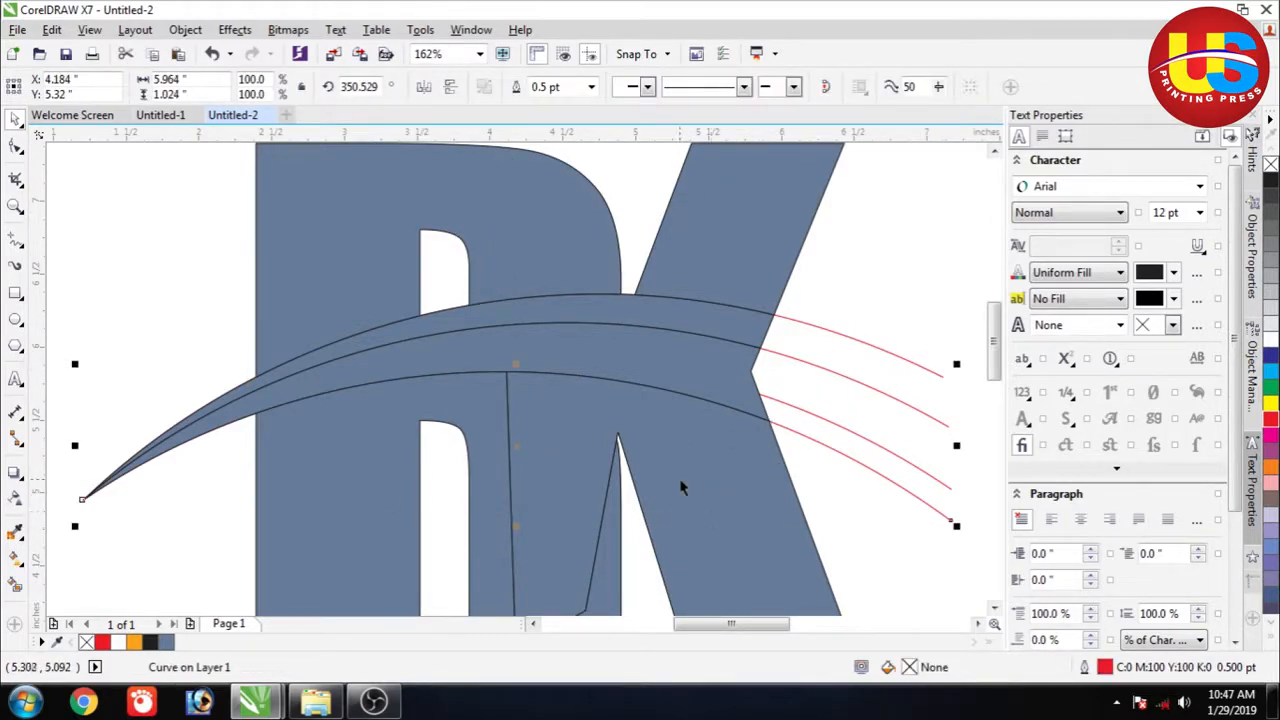
key("Escape")
Step: Weld the filled R and K pieces below the swoosh into one shape
left_click(615, 552)
left_click(609, 507, "shift")
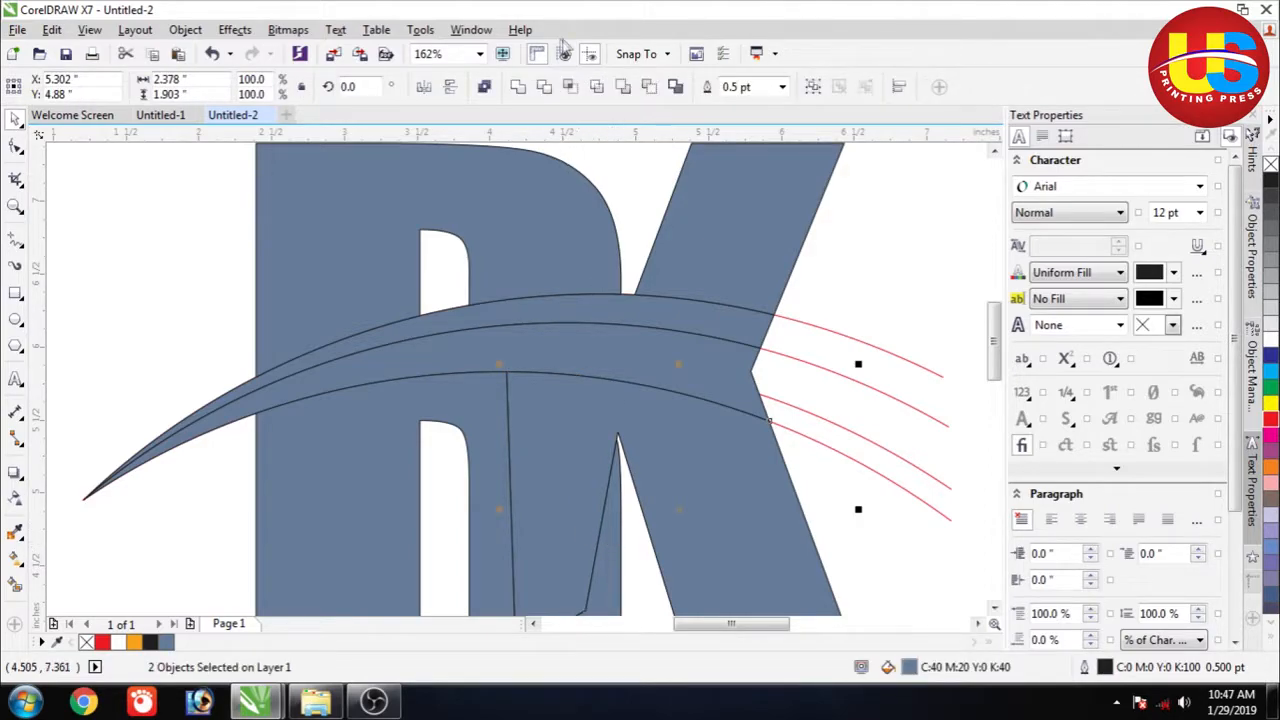
left_click(523, 87)
left_click(405, 413, "shift")
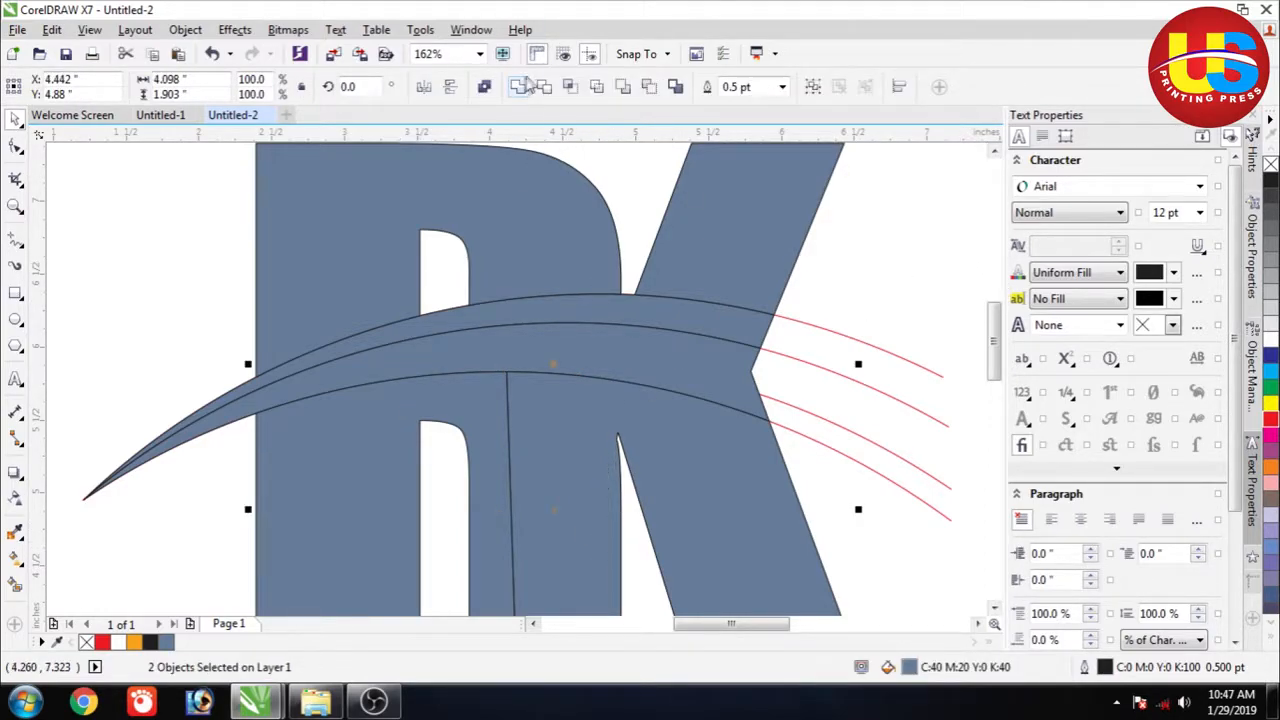
left_click(848, 222)
Step: Move the upper letter shape, both swoosh bands and the lower letter shape by the same offset, clear of the original black letters
key("z")
left_click(852, 281, "shift")
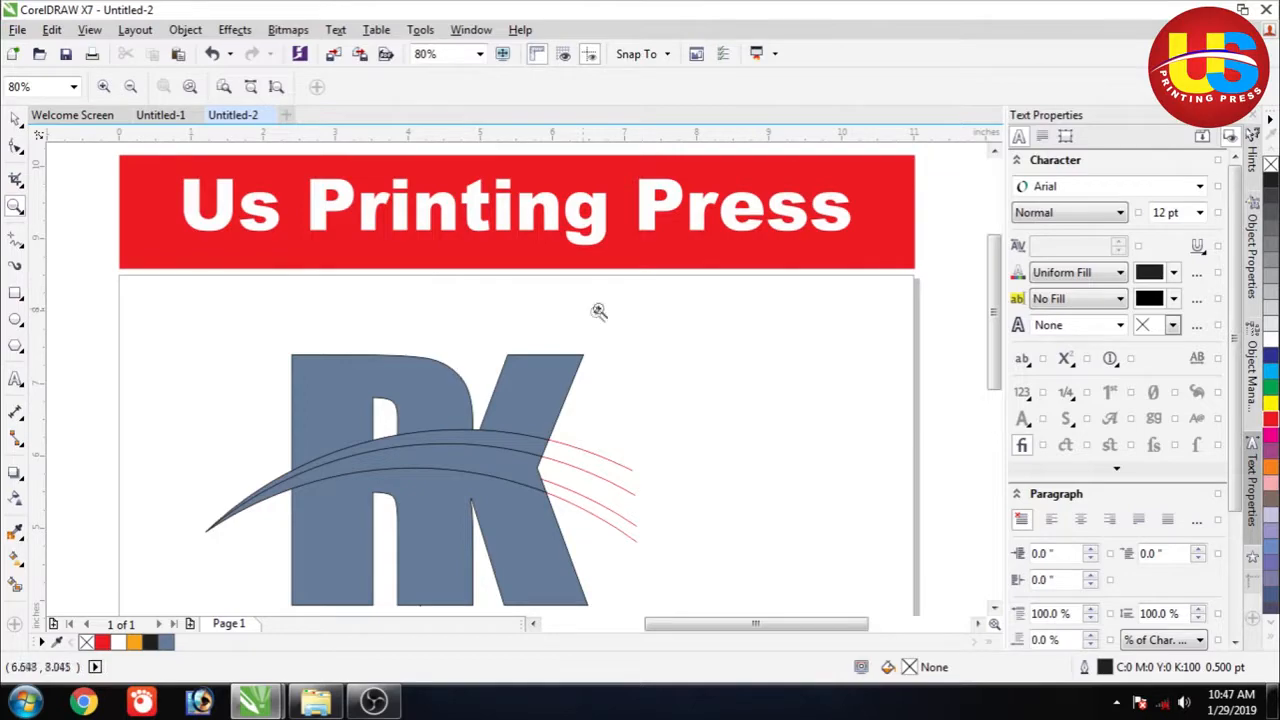
left_click(15, 119)
left_click(355, 412)
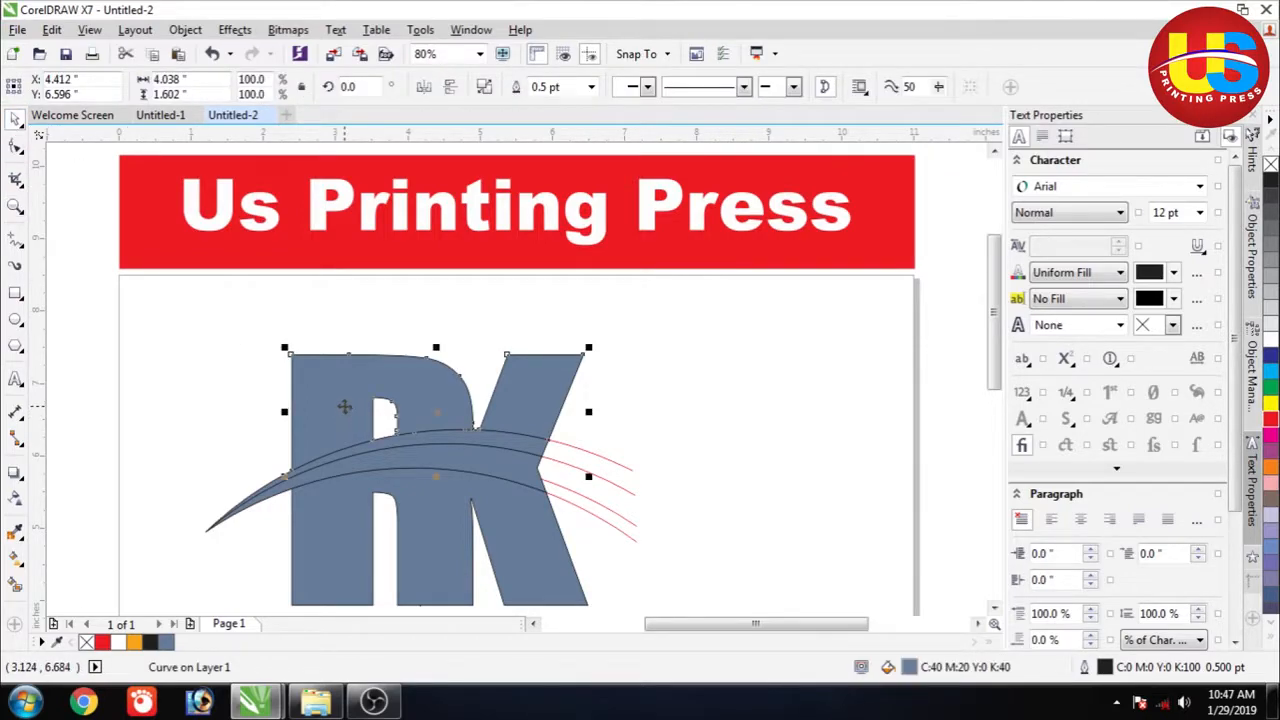
left_click_drag(344, 407, 734, 367)
left_click(491, 443)
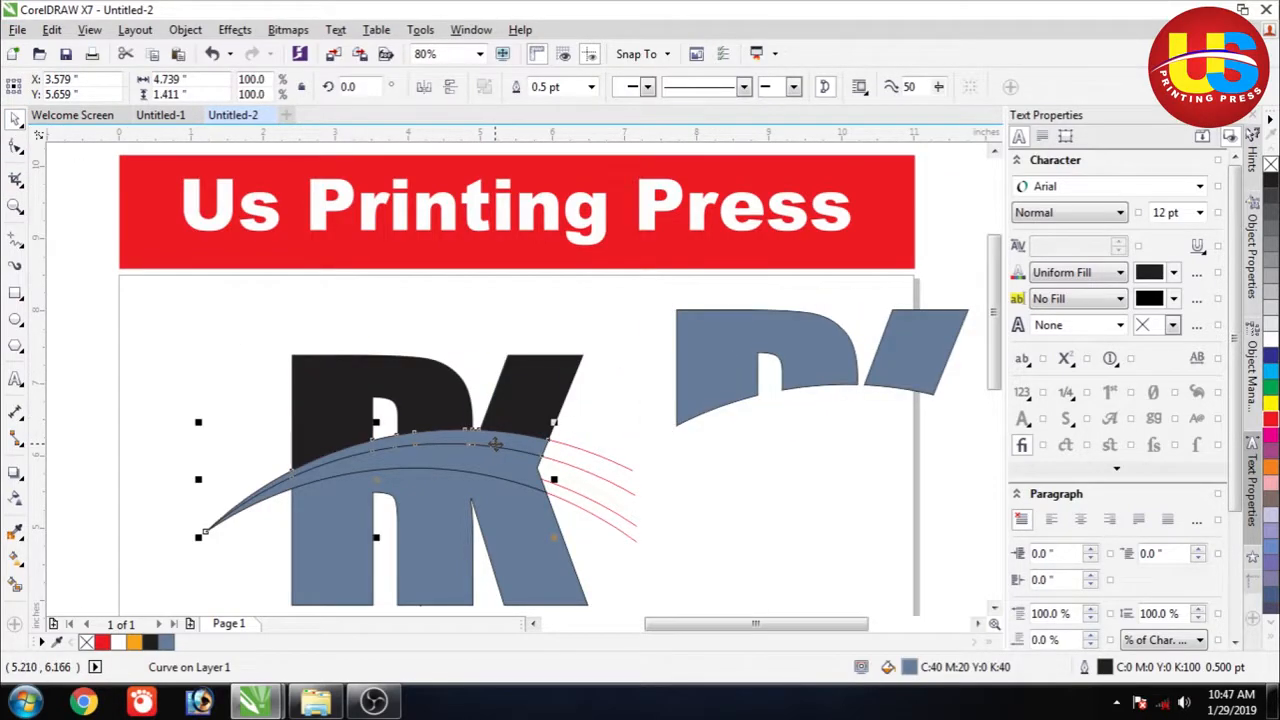
key("ctrl+r")
left_click(465, 473)
key("ctrl+r")
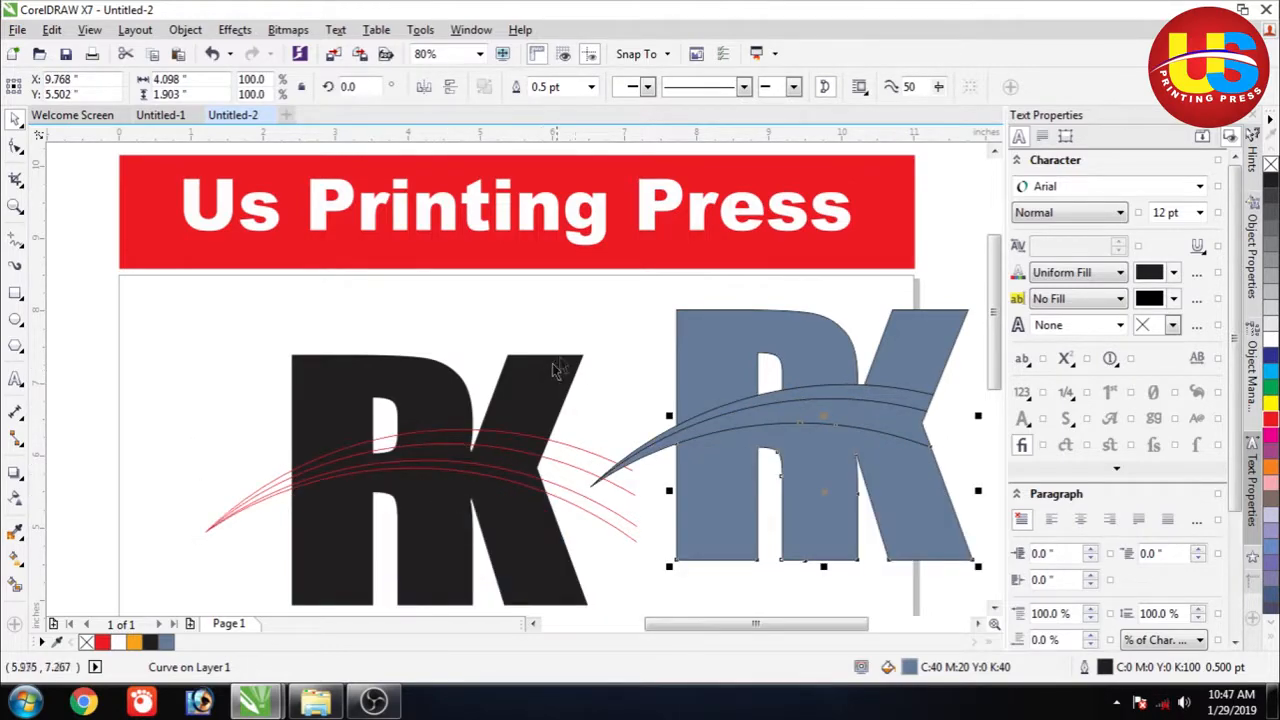
Step: Delete the original black RK letters together with the red guide curves
left_click(184, 307)
left_click_drag(110, 290, 651, 586)
key("Delete")
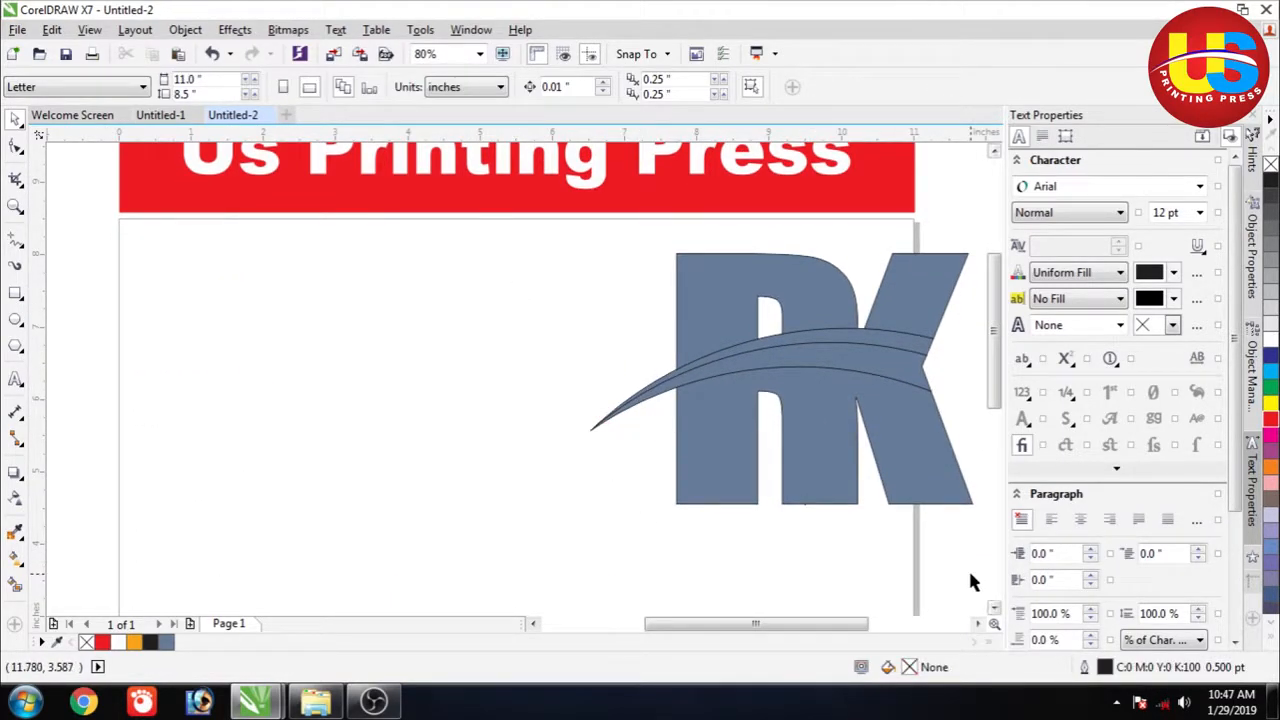
Step: Group the four blue-grey logo pieces and centre the group on the page
left_click_drag(984, 570, 578, 300)
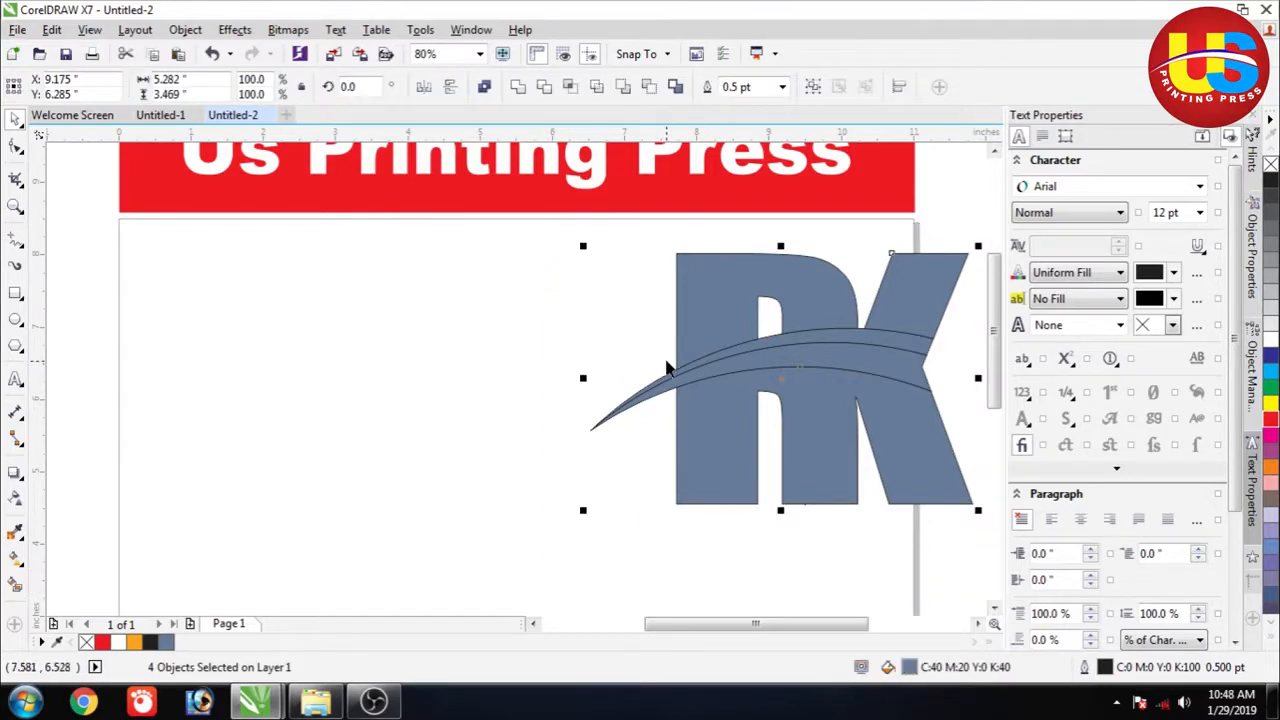
key("ctrl+g")
key("p")
left_click(703, 403)
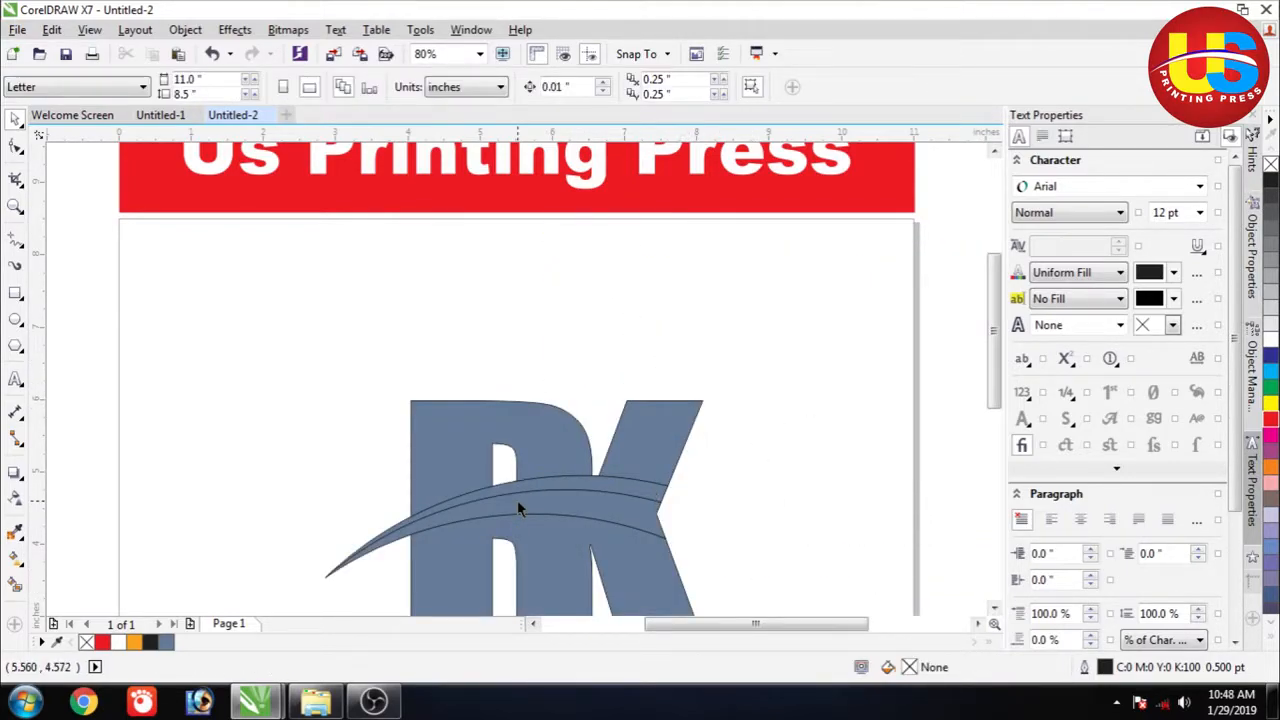
Step: Move the logo group up the page to about X 5.435 in, Y 6.31 in and ungroup it
left_click_drag(509, 520, 505, 372)
scroll(802, 405, "up", 2)
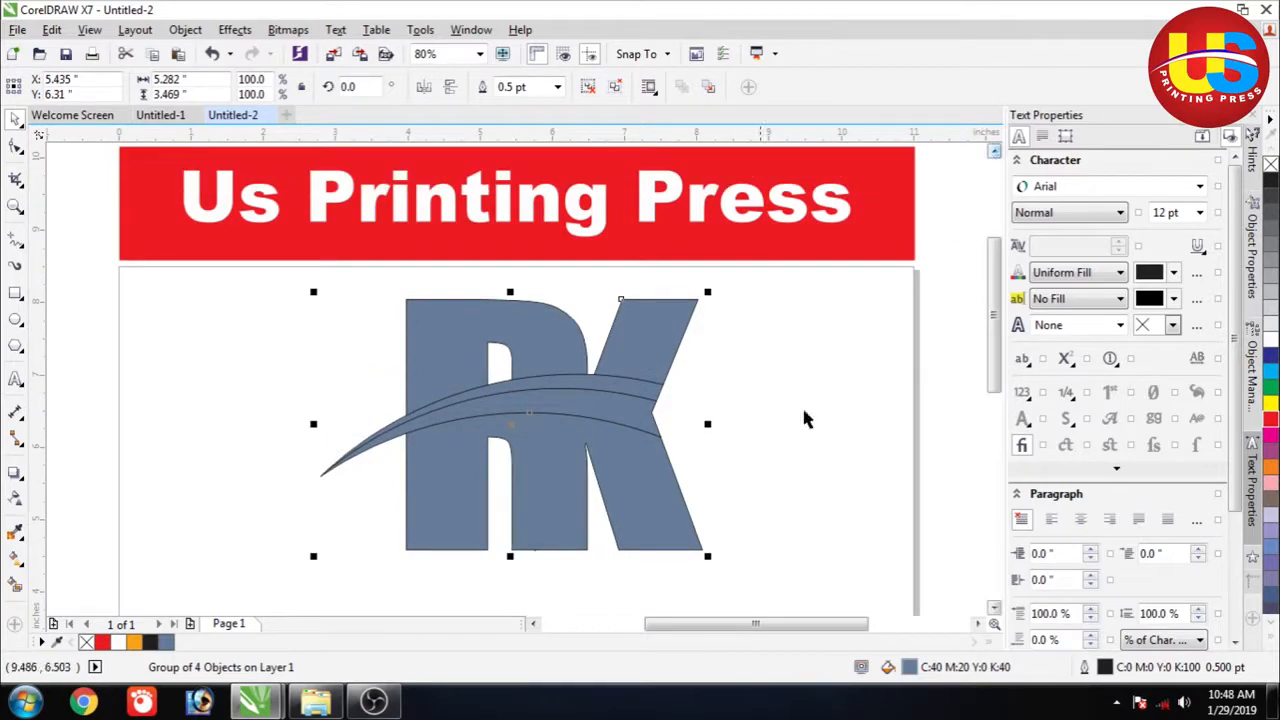
left_click(757, 410)
left_click(650, 410)
key("ctrl+u")
key("Escape")
Step: Fill the upper letter shape orange and the lower letter shape black
left_click(641, 424)
left_click(631, 338)
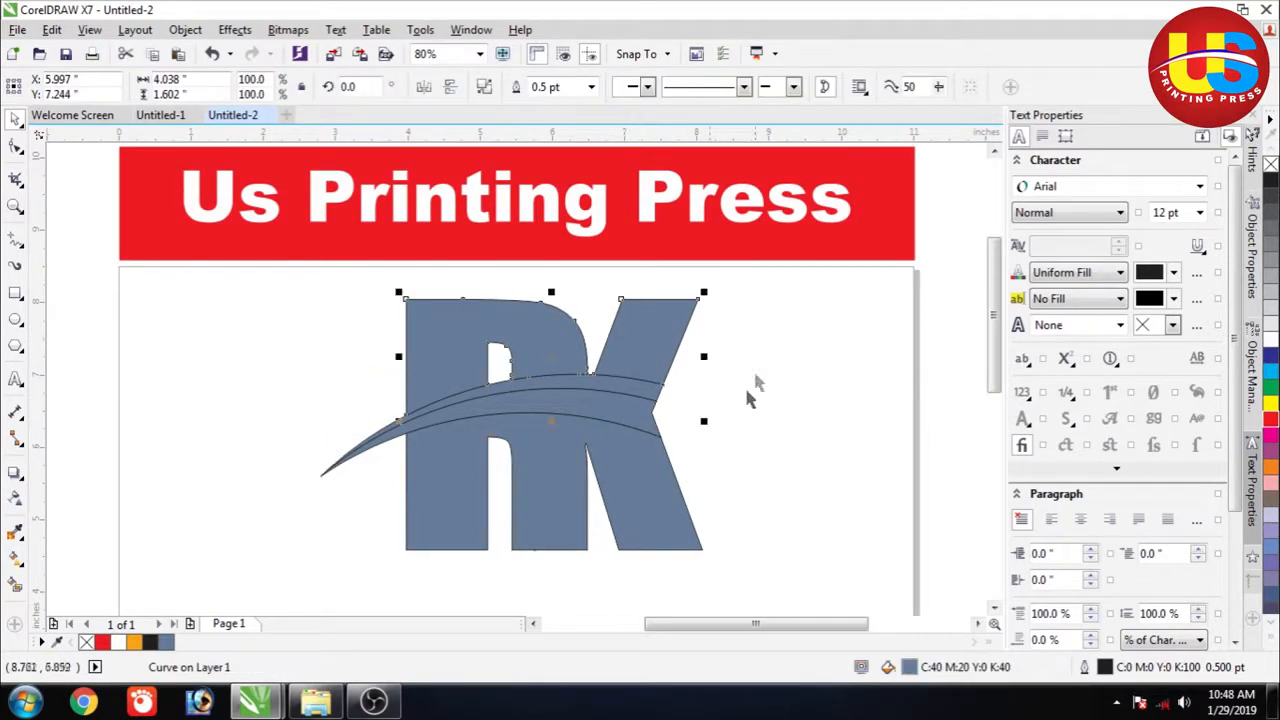
left_click(134, 642)
key("Tab")
left_click(150, 642)
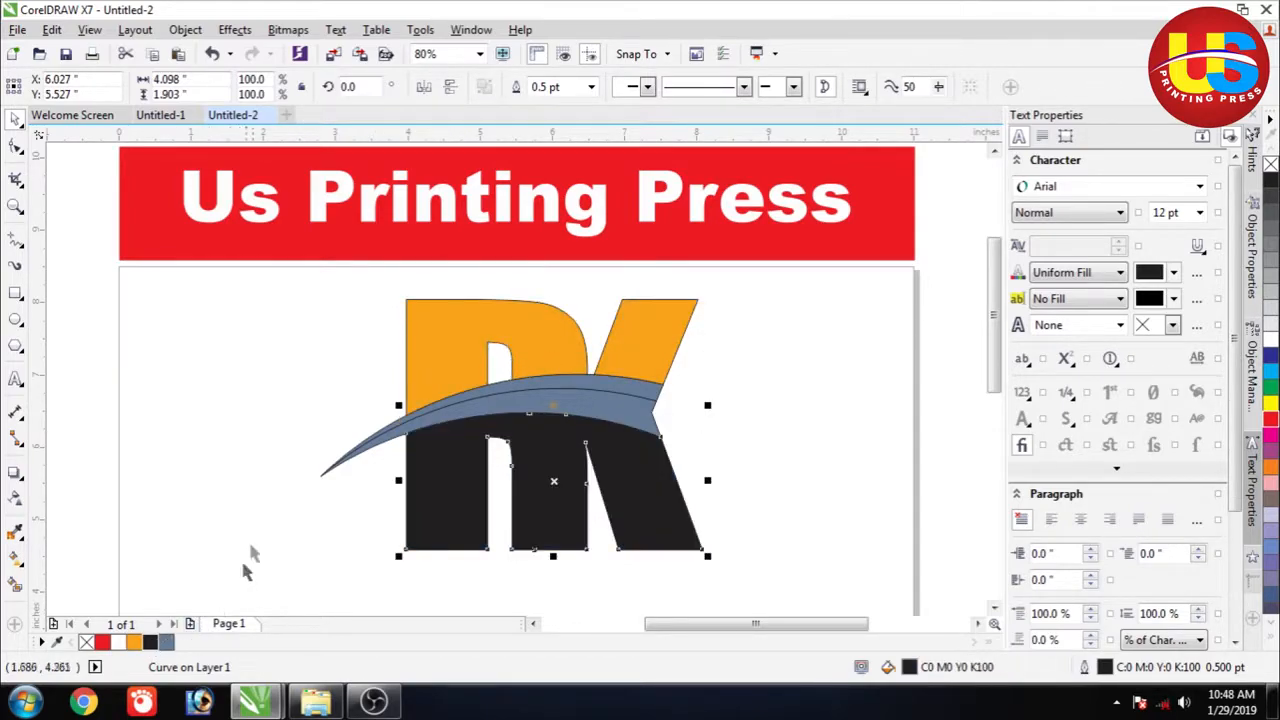
left_click(249, 557)
Step: Undo the black fill of the lower letter shape and redo it
left_click(579, 385)
left_click(214, 54)
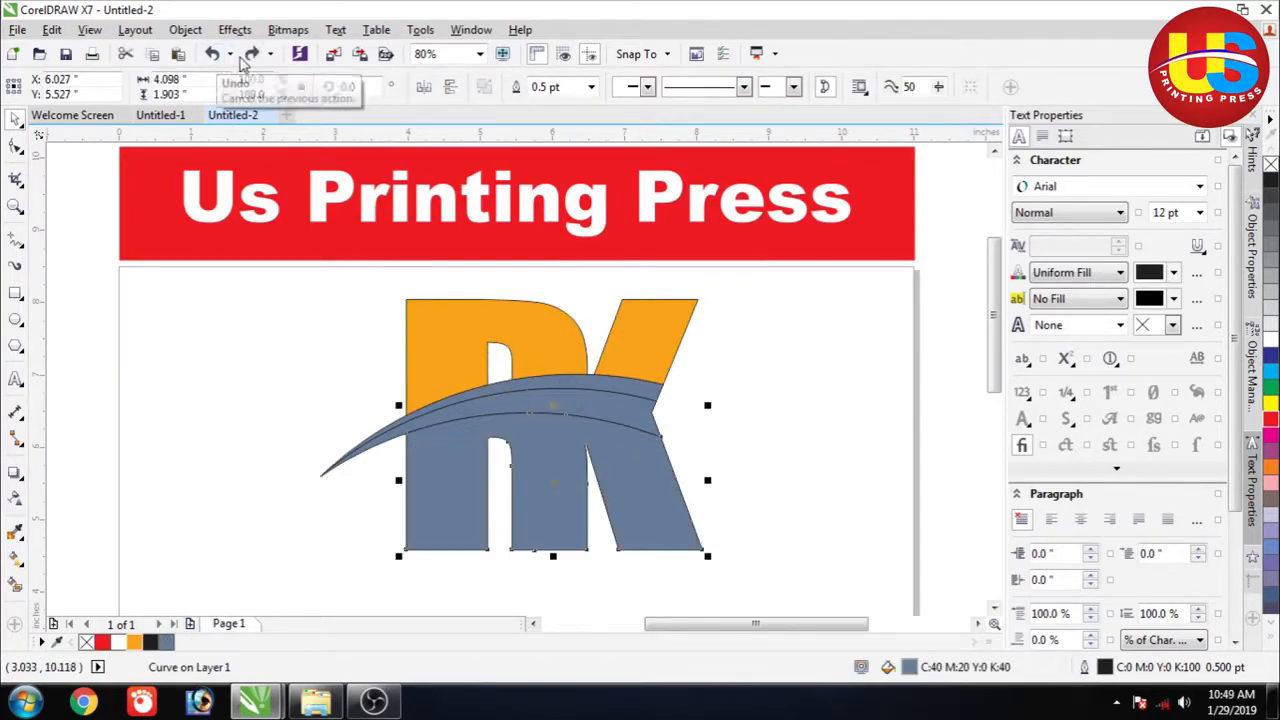
left_click(245, 54)
left_click(577, 279)
Step: Duplicate the upper swoosh band and raise the copy together with the orange letter shape by about 0.26 in
left_click(633, 392)
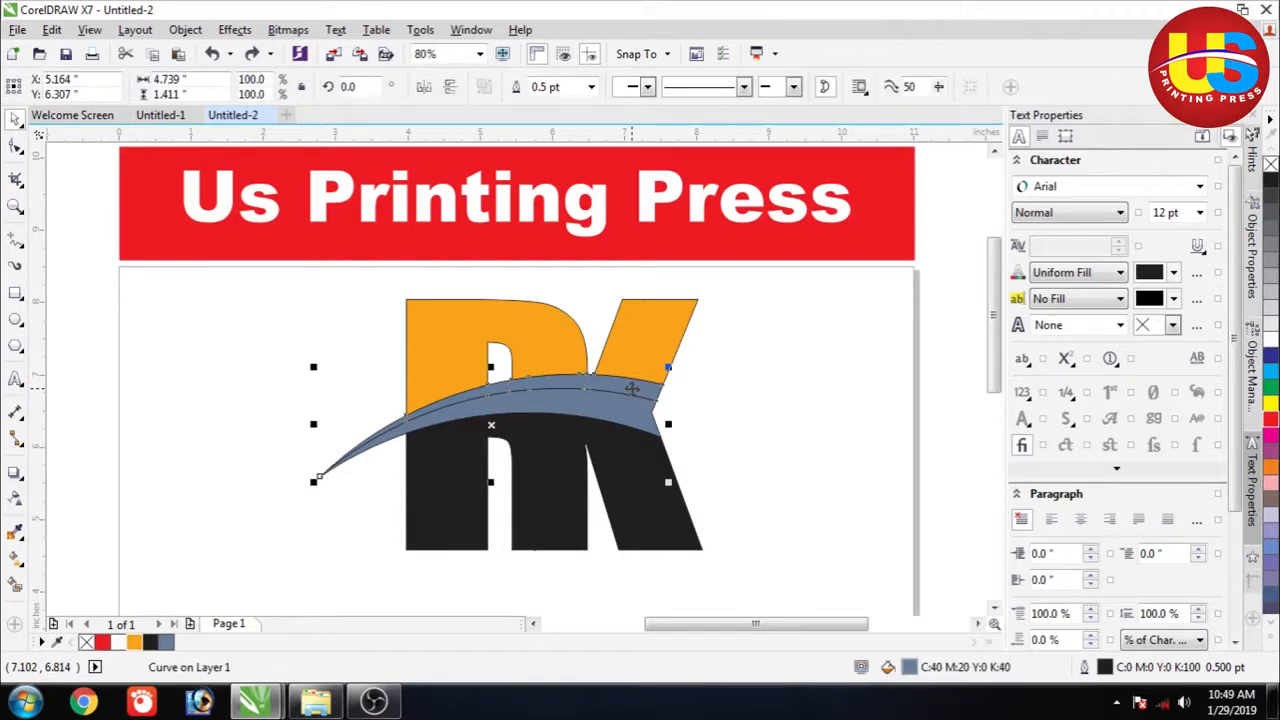
left_click(664, 405)
left_click(646, 357)
left_click(660, 422, "shift")
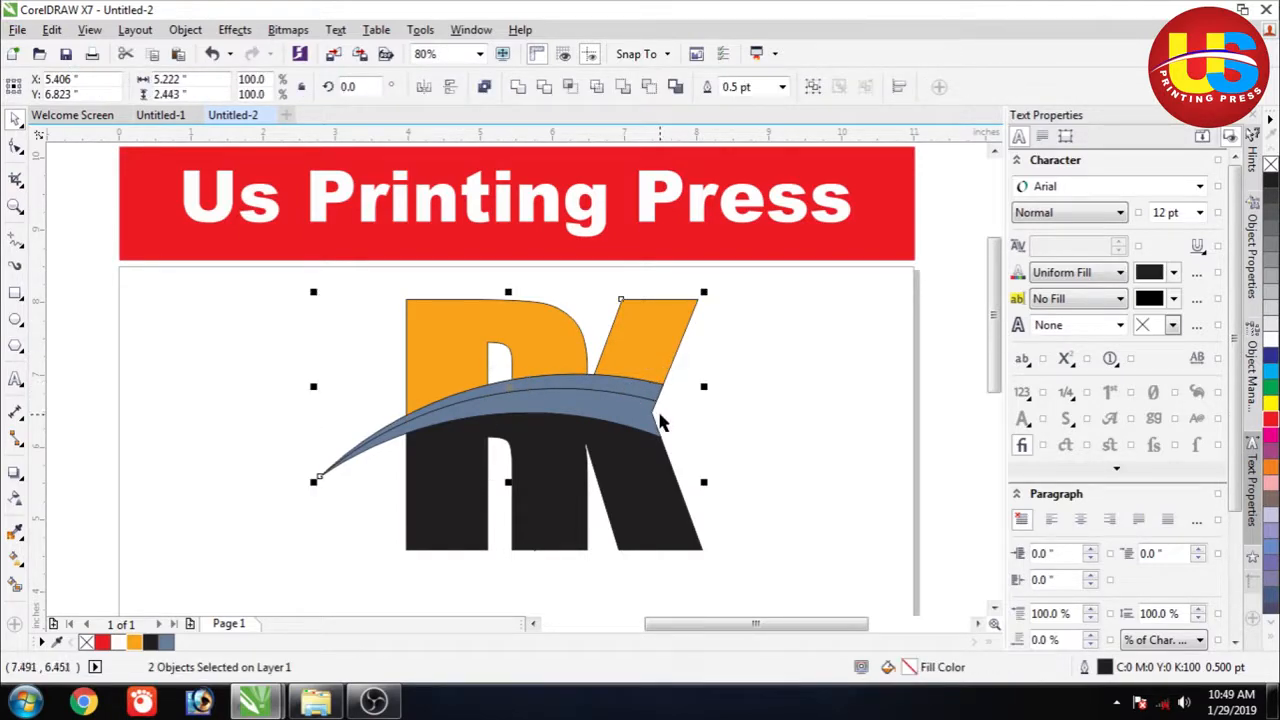
key("Up")
key("Up")
key("Up")
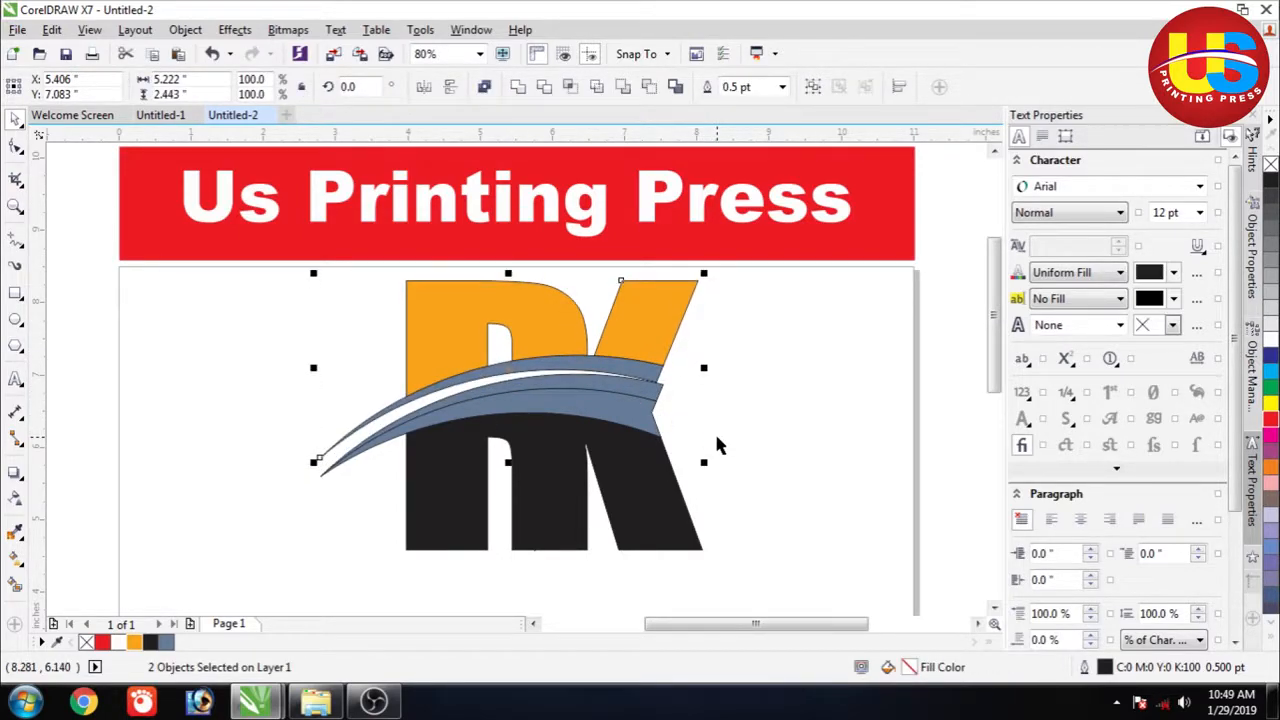
key("Escape")
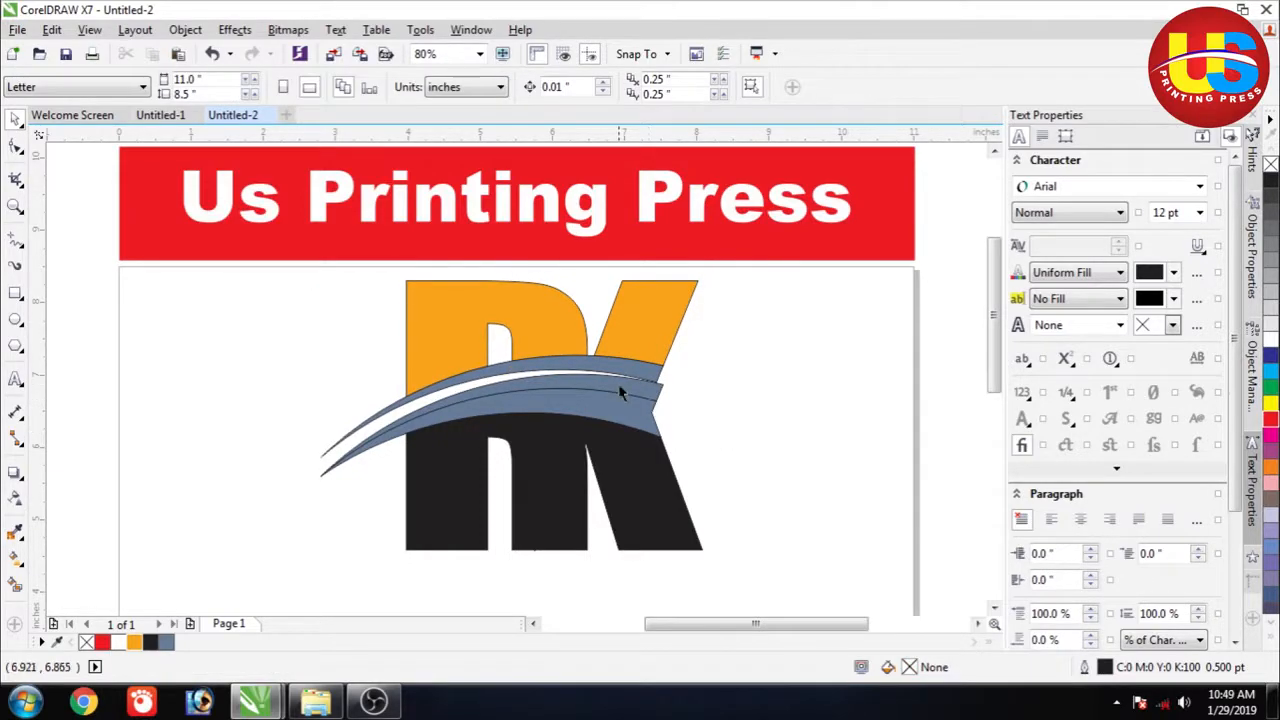
Step: Fill the raised swoosh band beneath the orange letters with the same orange
left_click(618, 392)
left_click(582, 334)
left_click(546, 364)
left_click(680, 393)
left_click(584, 368)
left_click(133, 642)
left_click(197, 500)
Step: Weld the orange band to the orange letter shape and remove the outline of the combined shape
left_click(563, 366)
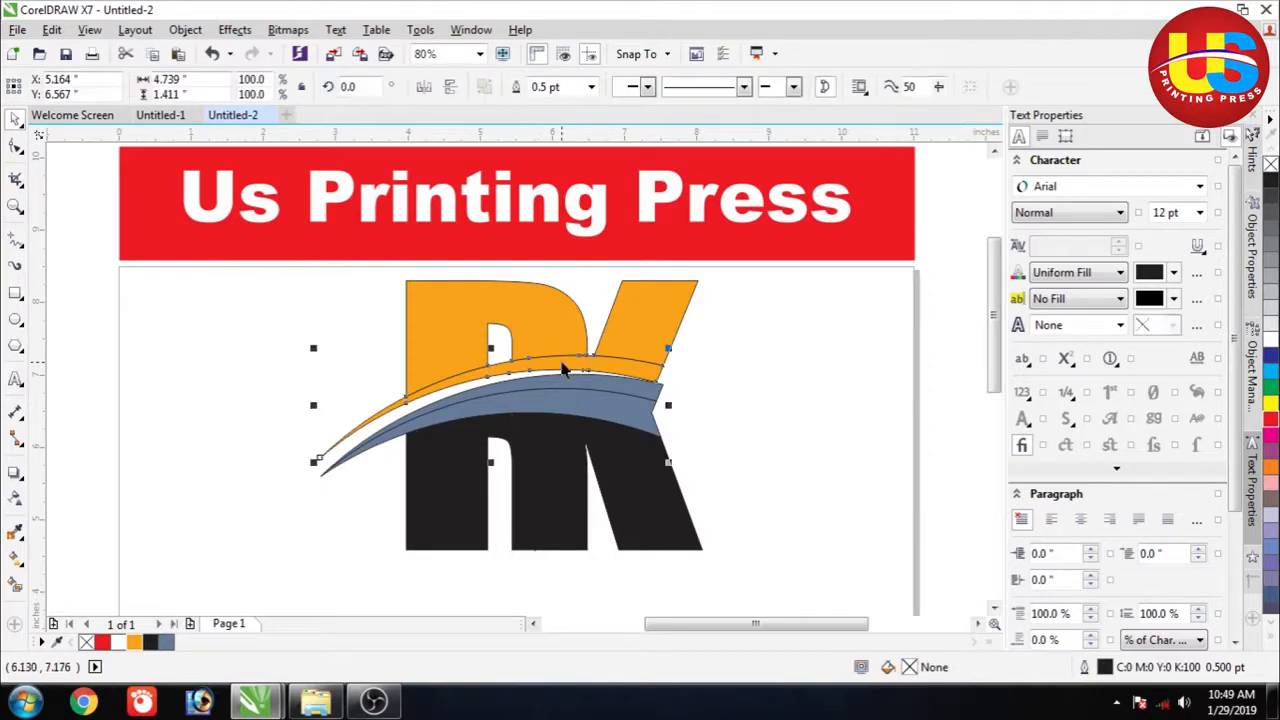
left_click(550, 320, "shift")
left_click(521, 87)
left_click(797, 446)
left_click(622, 332)
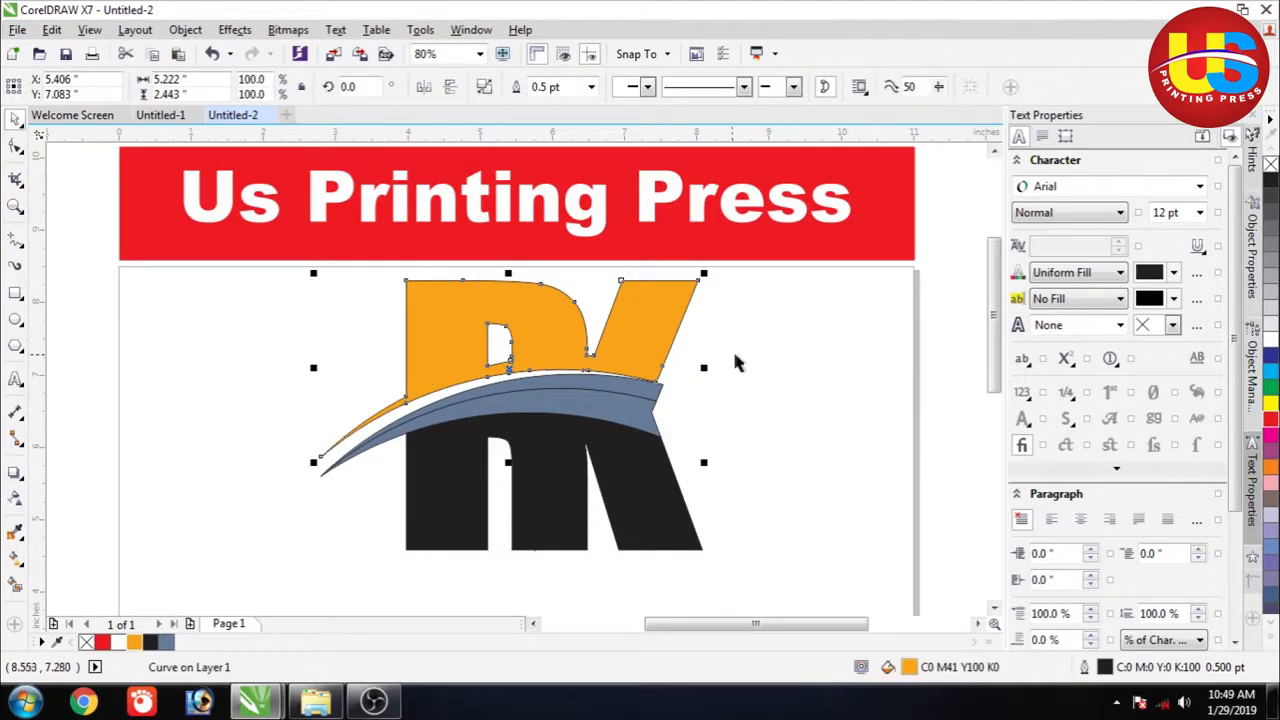
left_click(684, 378)
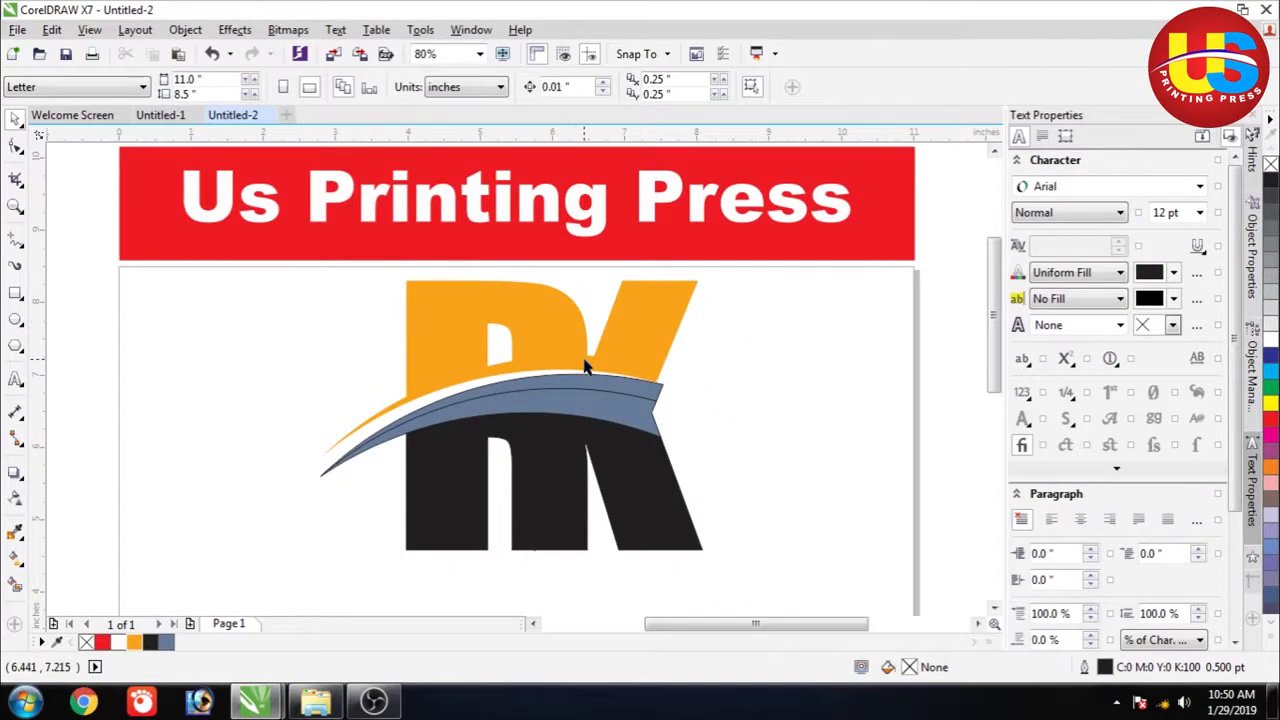
Step: Undo the outline removal and the weld of the orange shape, and redo both
left_click(211, 54)
left_click(212, 54)
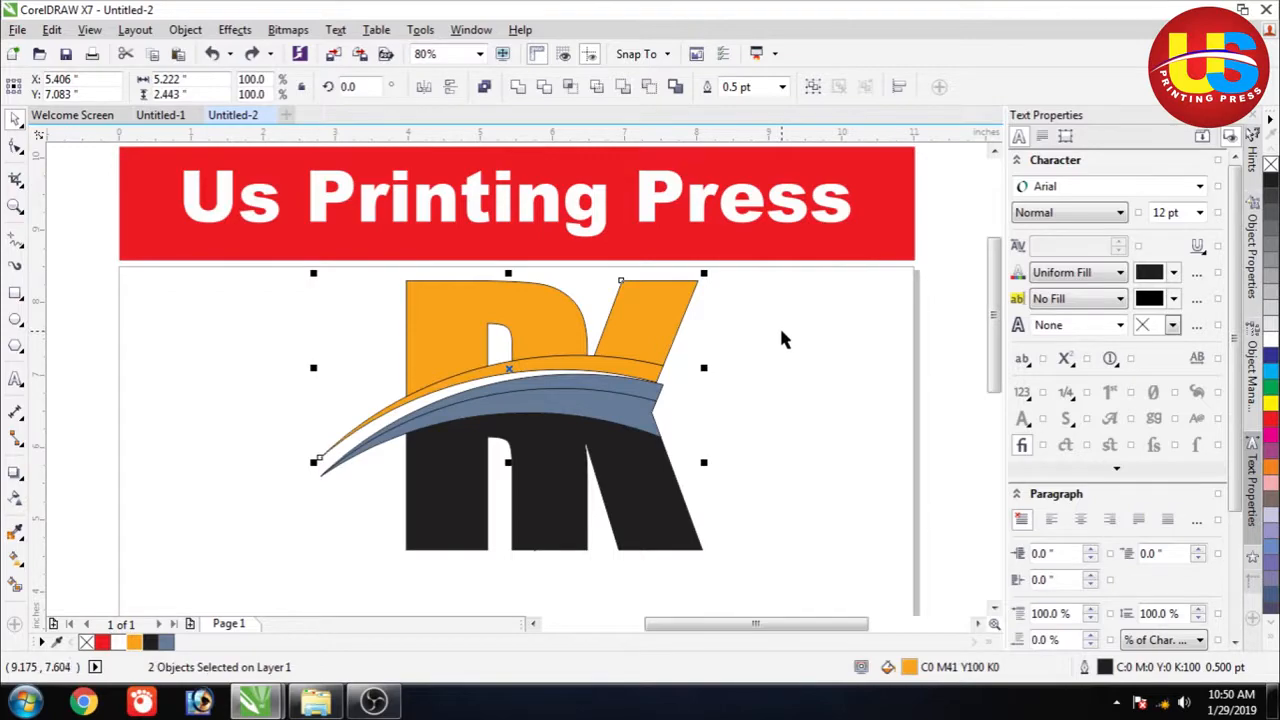
left_click(779, 325)
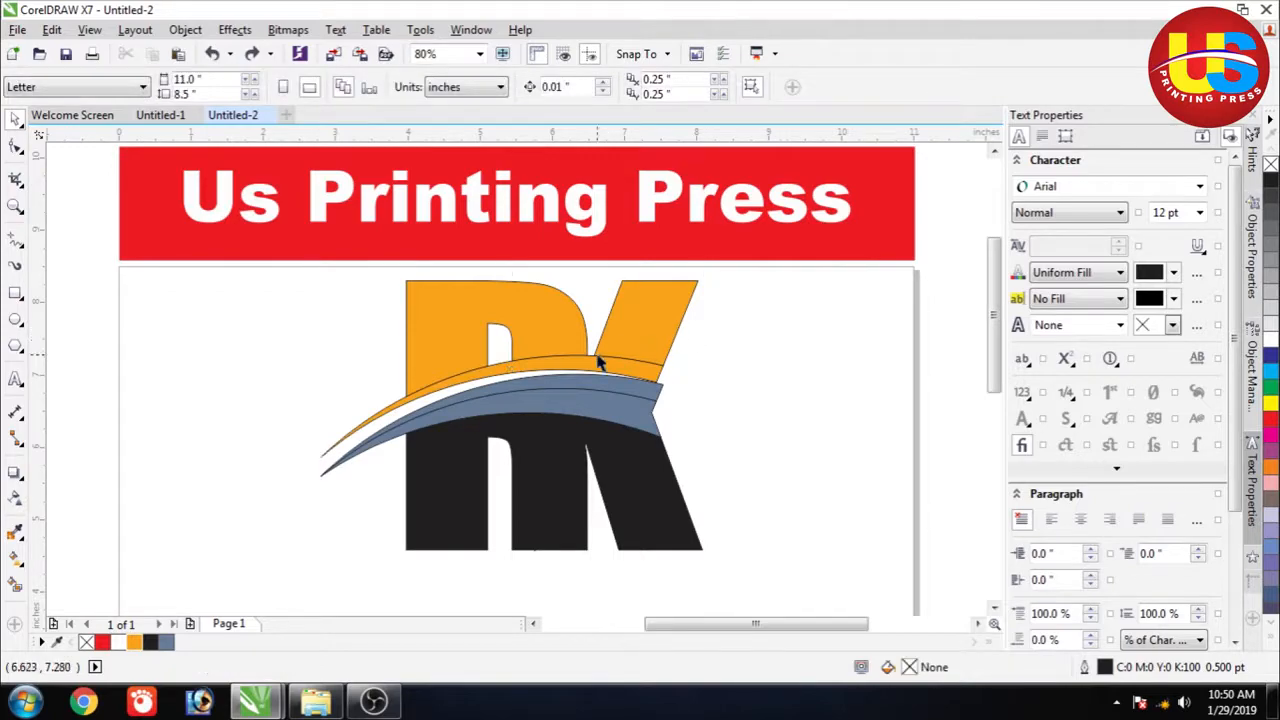
left_click(251, 55)
left_click(774, 383)
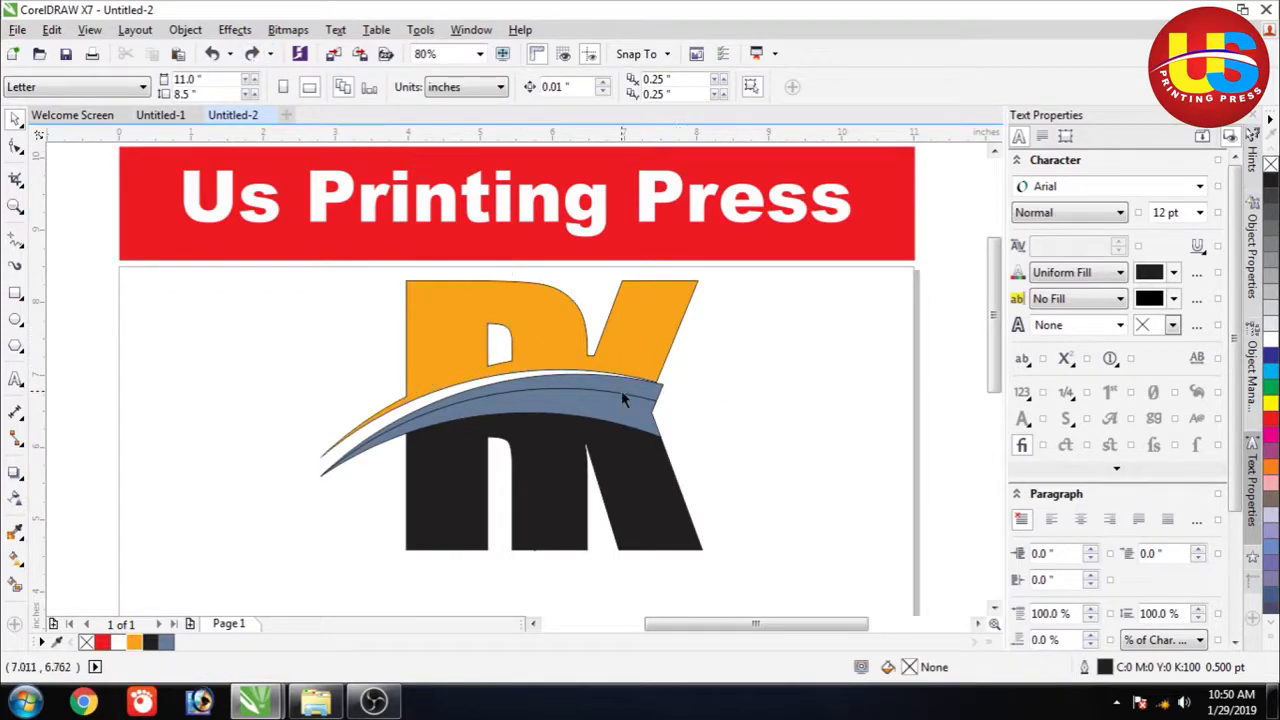
left_click(256, 55)
left_click(817, 395)
Step: Delete the leftover upper blue-grey swoosh band and put the lower band's rotation centre on its pointed left tip
left_click(632, 388)
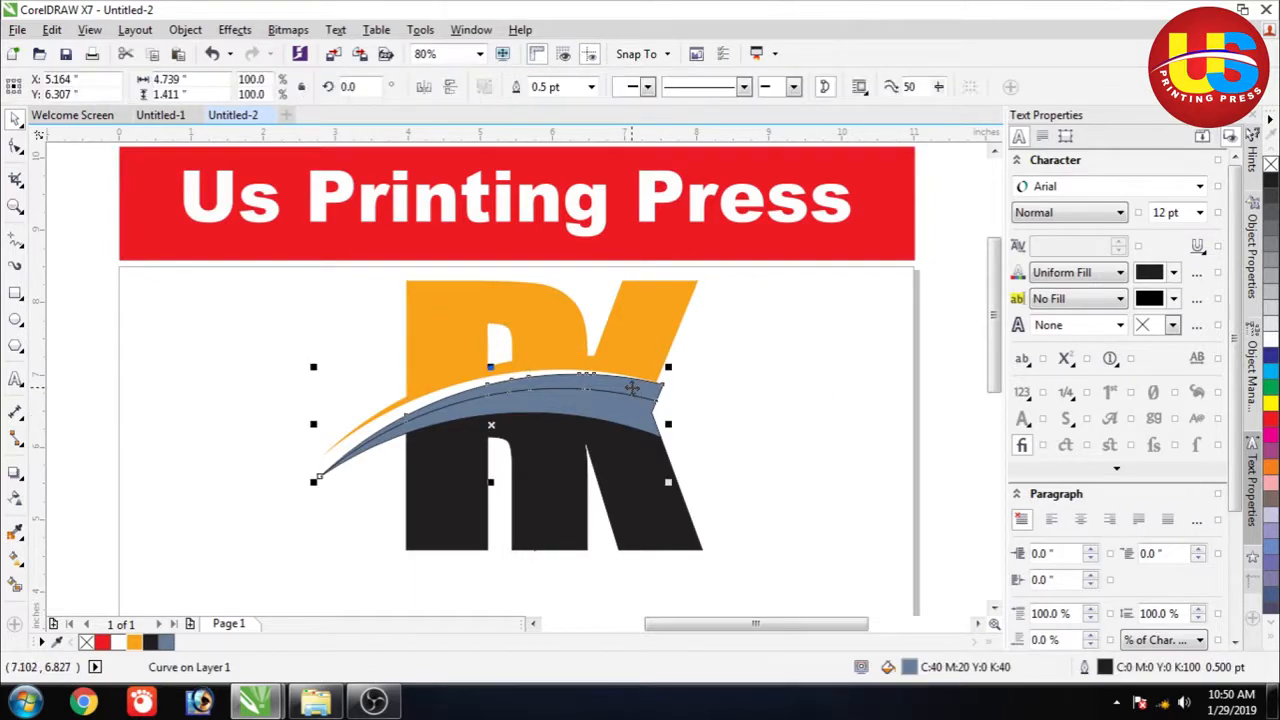
key("Tab")
key("Tab")
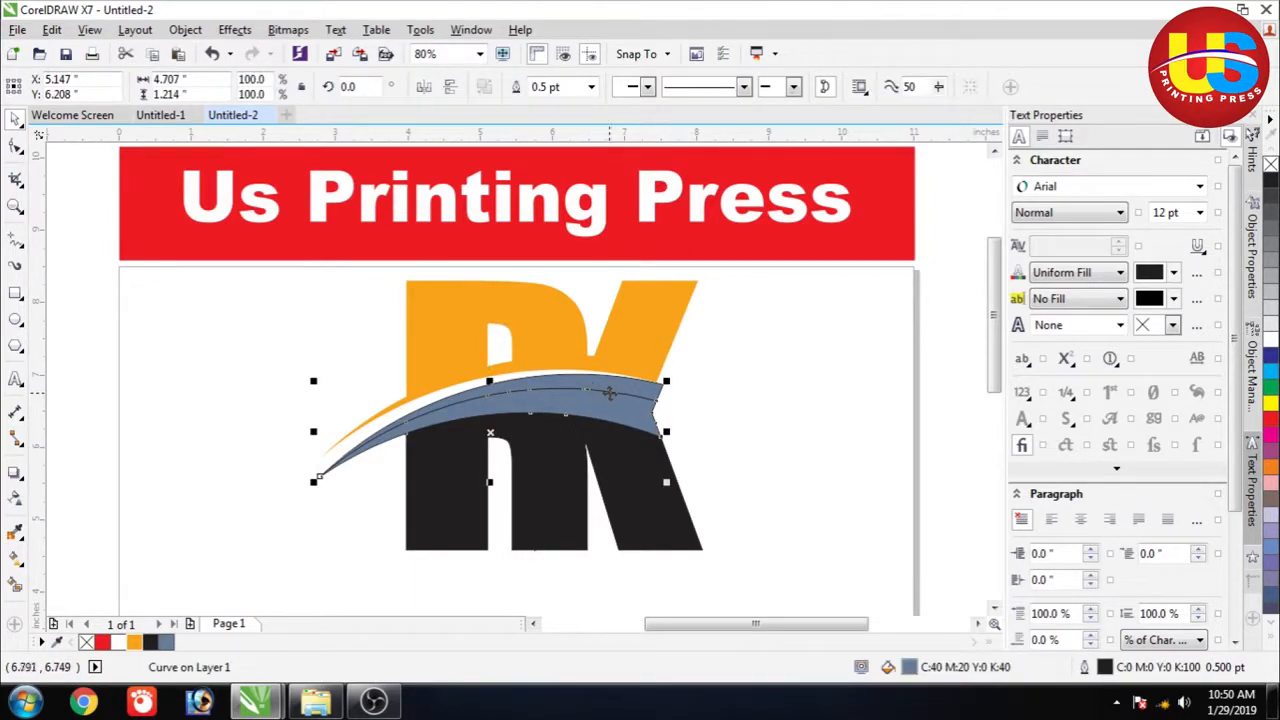
left_click(495, 432)
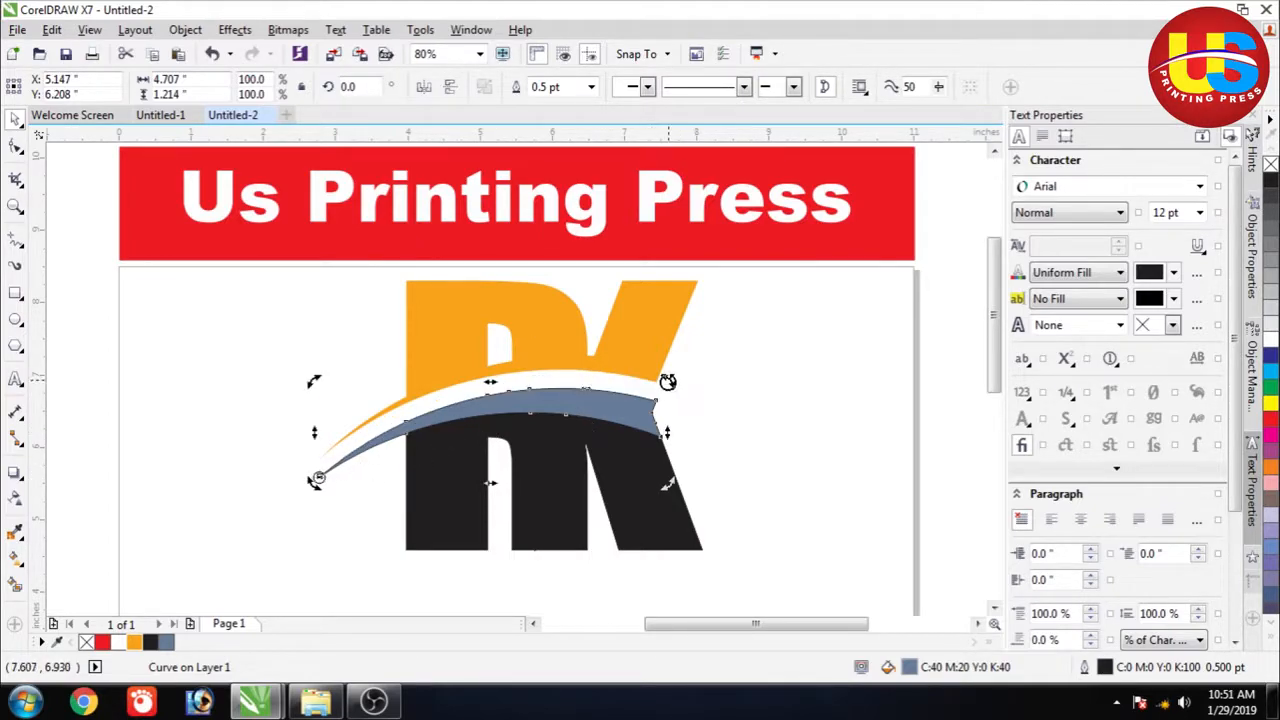
Step: Try rotating a copy of the blue-grey band by about 3° around its left tip, keeping the original in place
left_click_drag(667, 380, 664, 362)
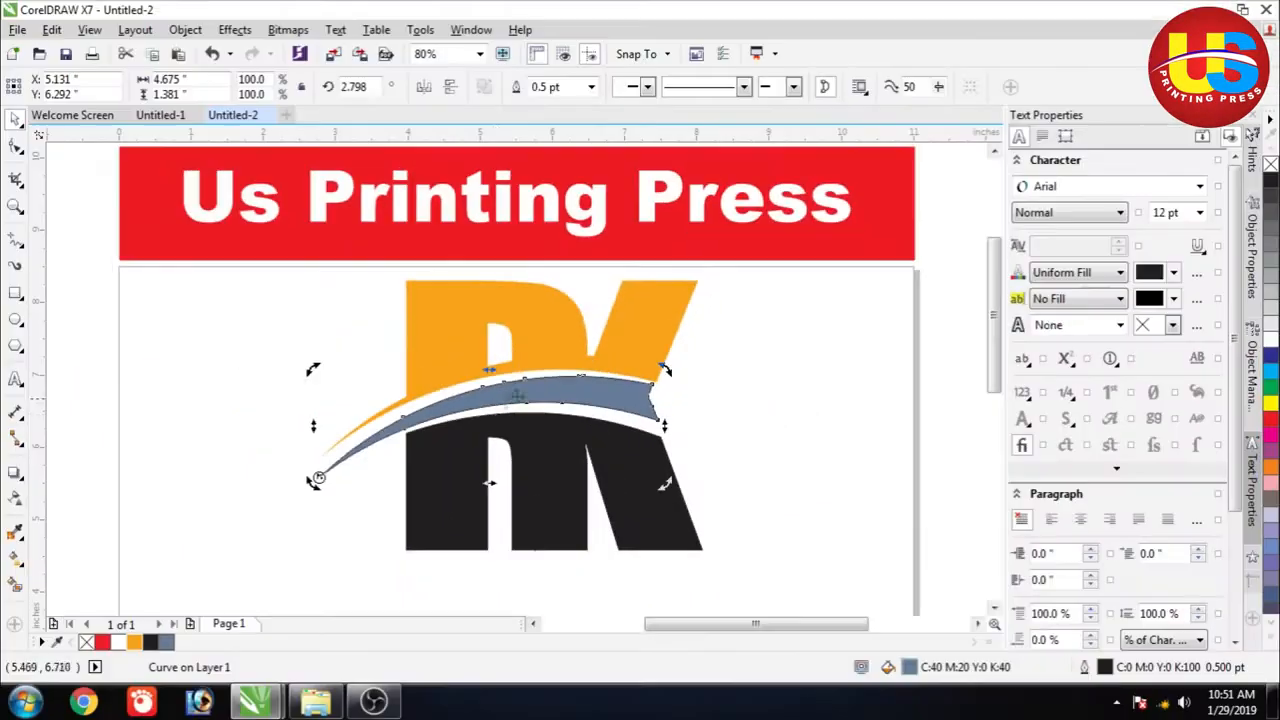
left_click(212, 53)
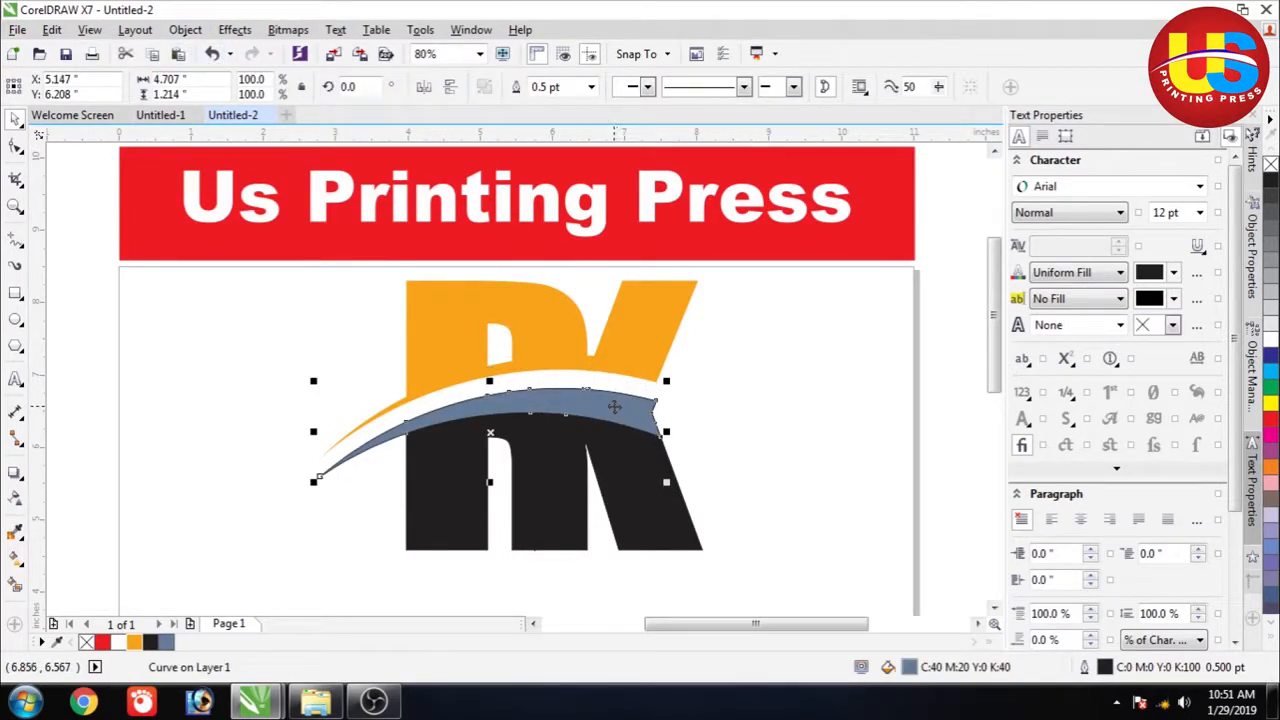
double_click(508, 411)
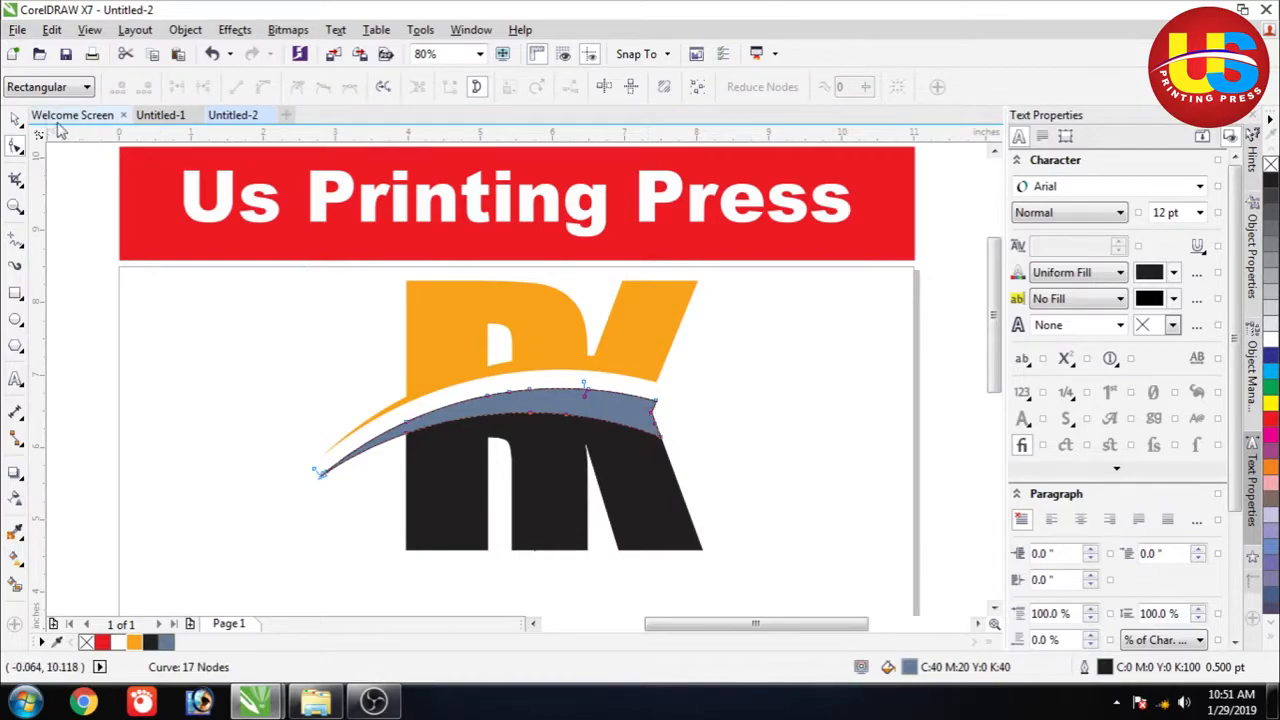
left_click(15, 119)
left_click(540, 392)
left_click_drag(667, 383, 665, 364)
left_click(733, 375)
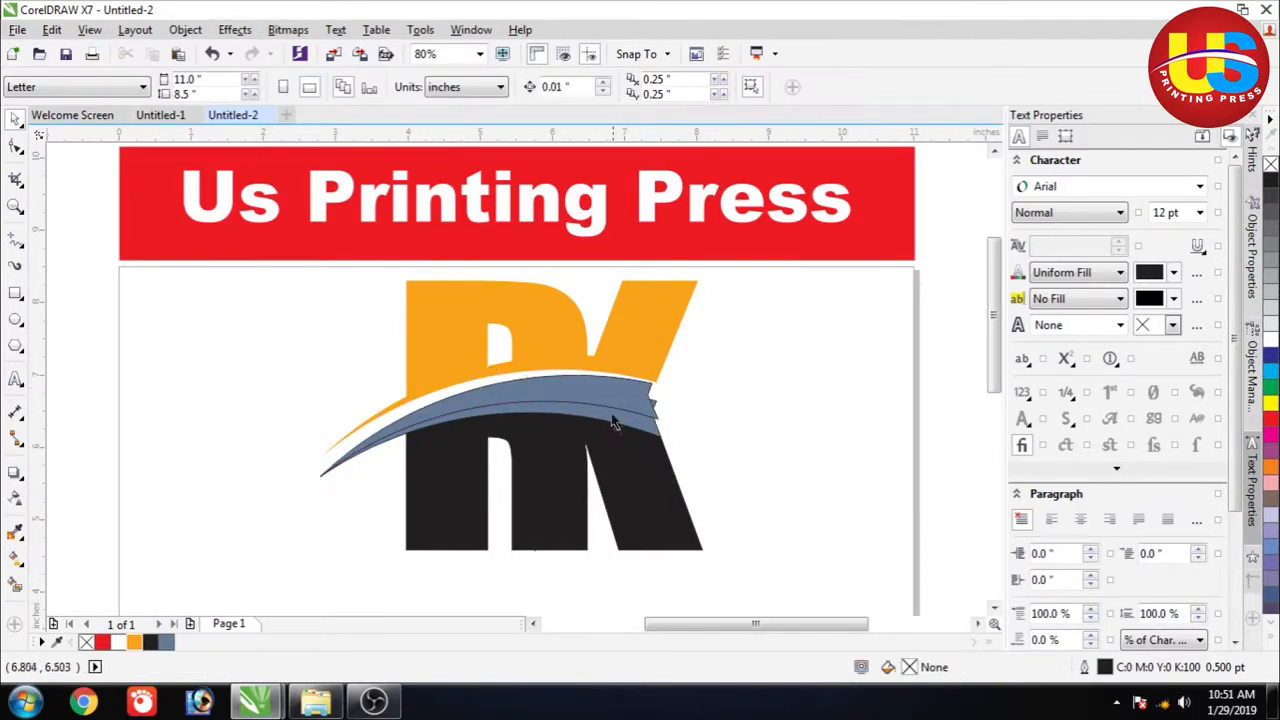
Step: Try filling the rotated band copy black and the original band 50% grey
left_click(608, 398)
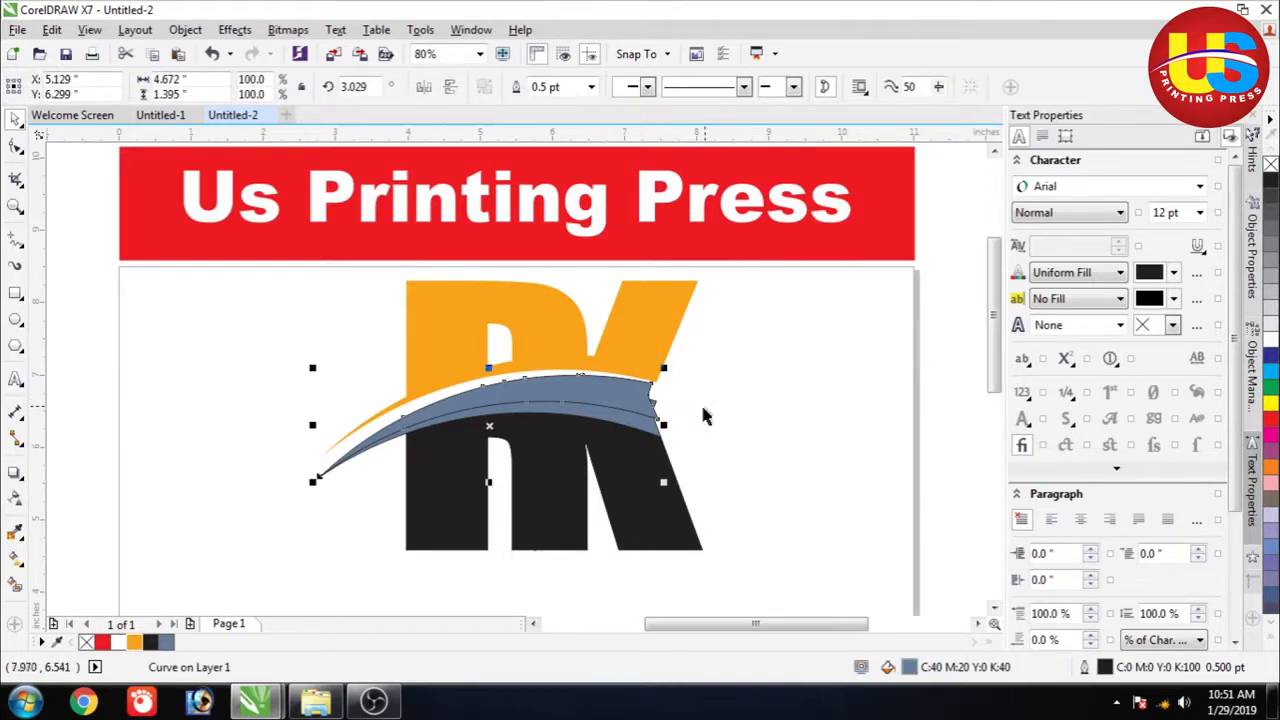
left_click(151, 642)
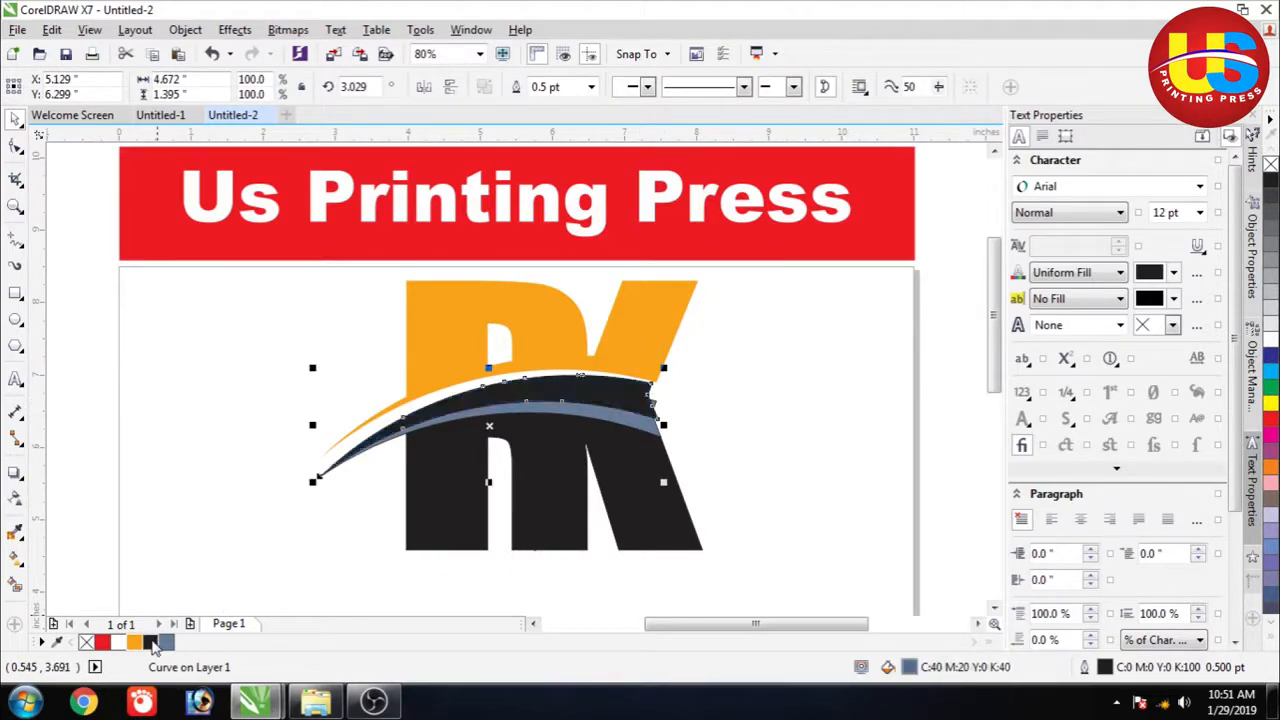
left_click(889, 398)
left_click(636, 428)
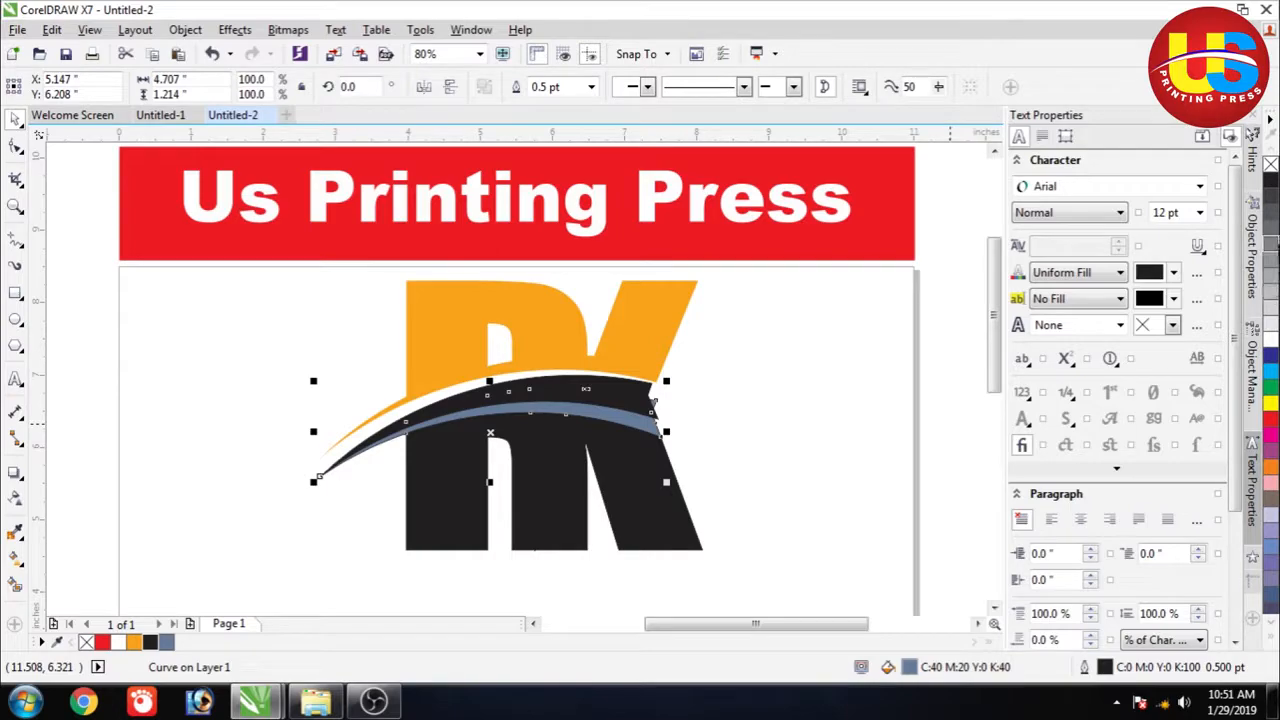
left_click(1272, 280)
left_click(755, 403)
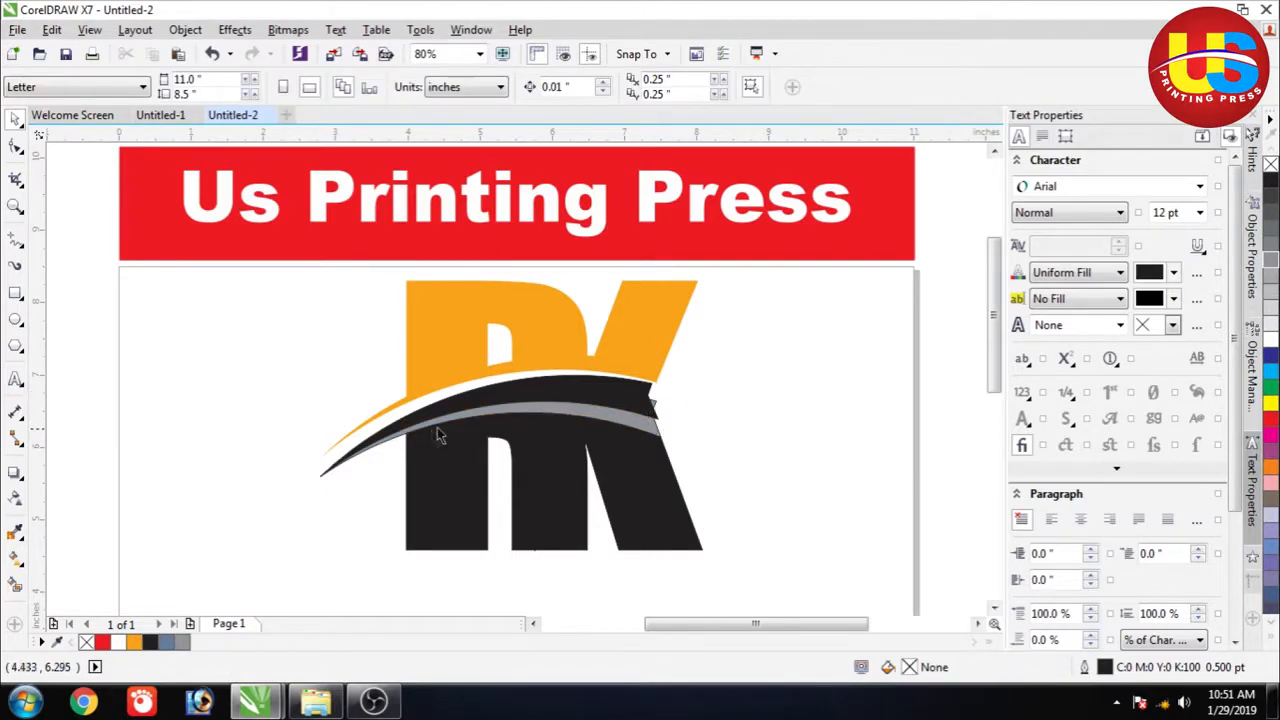
Step: Undo the grey and black band fills together with the rotated band copy
left_click(381, 440)
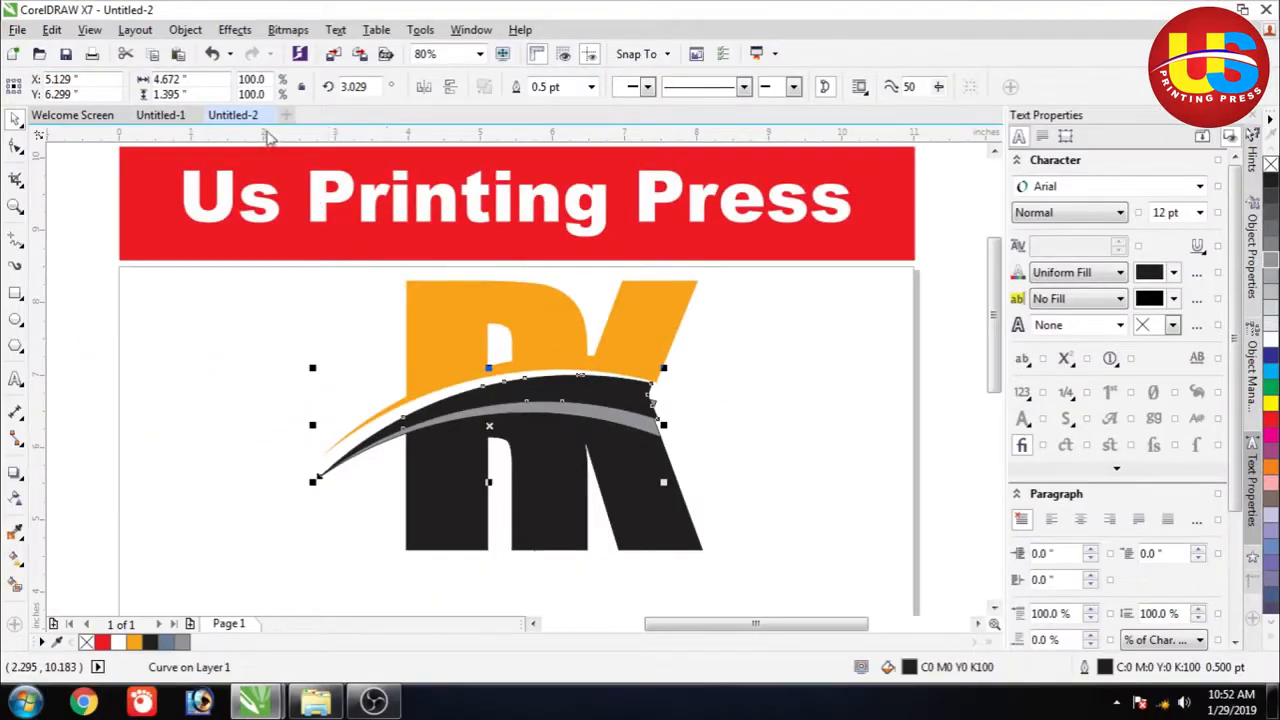
left_click(1009, 505)
left_click(598, 390)
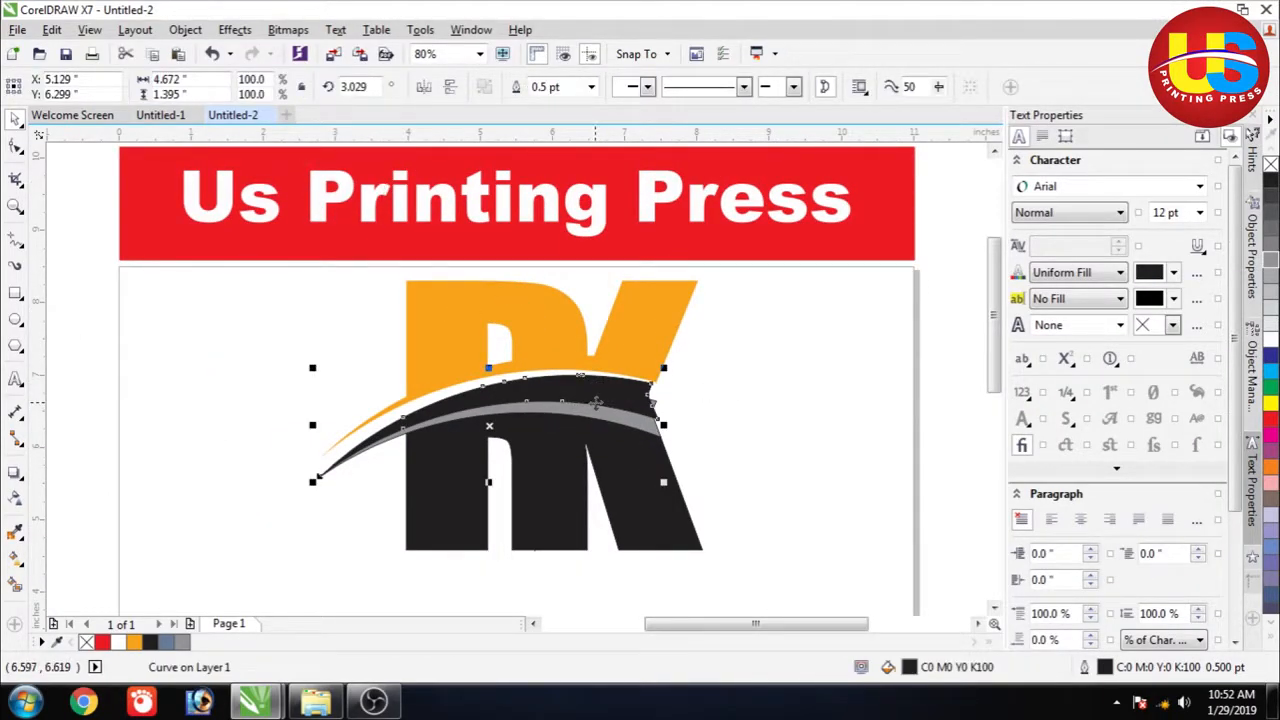
left_click(549, 413)
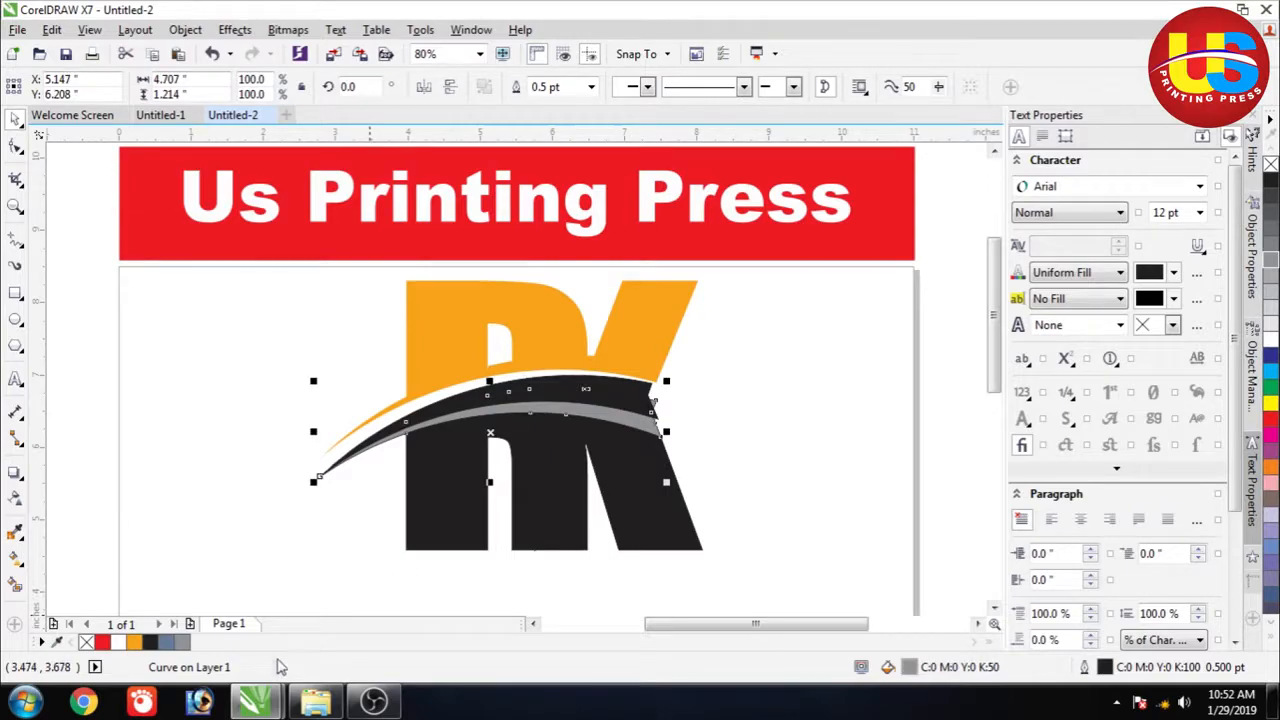
left_click(212, 53)
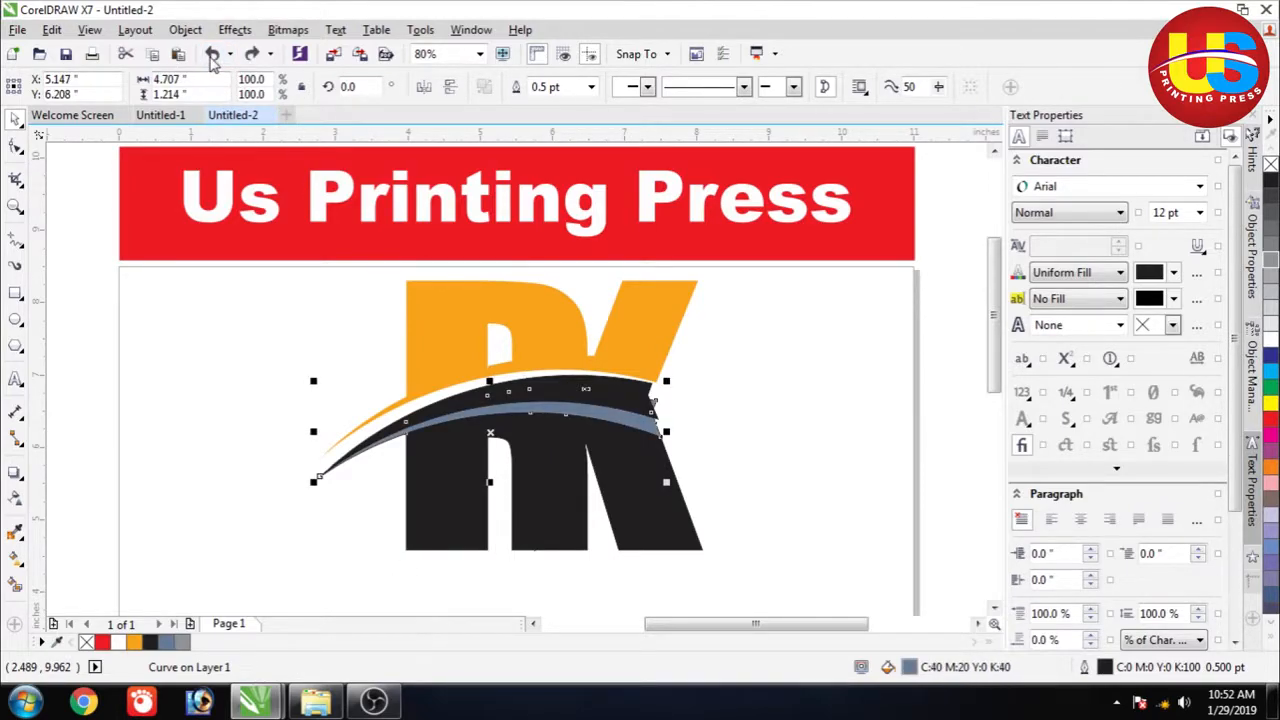
left_click(212, 53)
Step: Duplicate the remaining blue-grey swoosh band in place
left_click(686, 365)
left_click(560, 400)
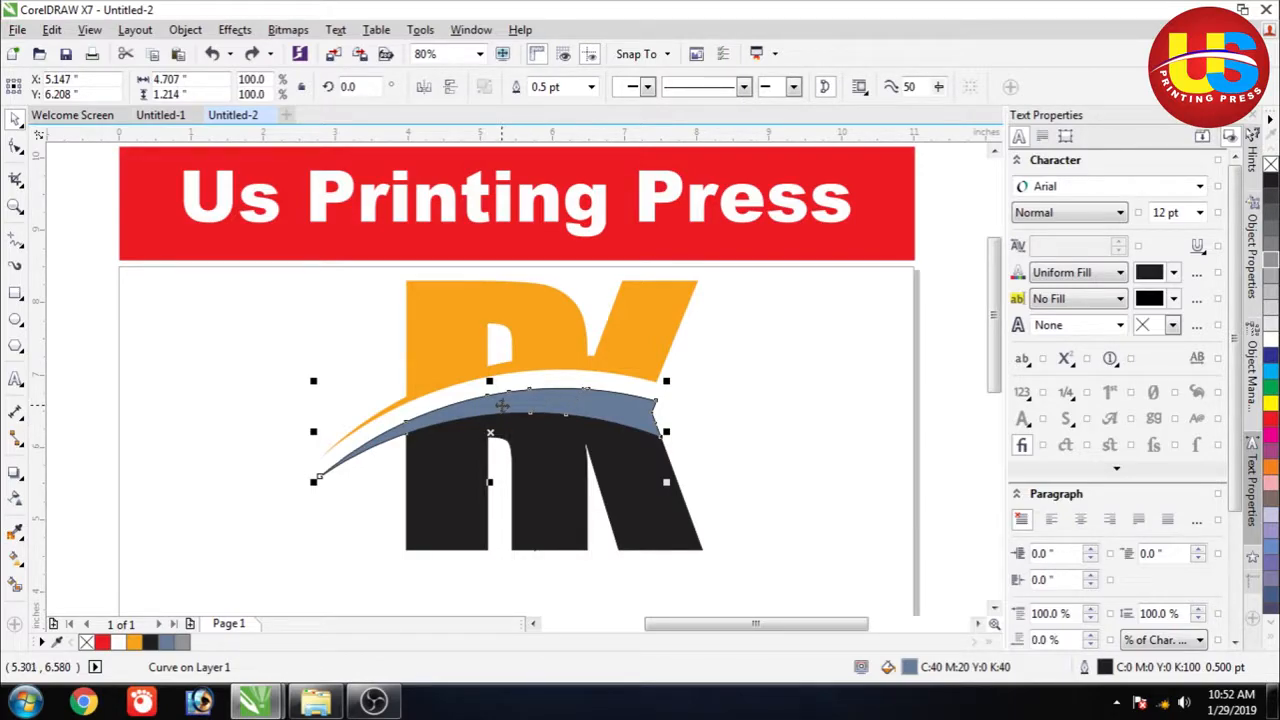
key("plus")
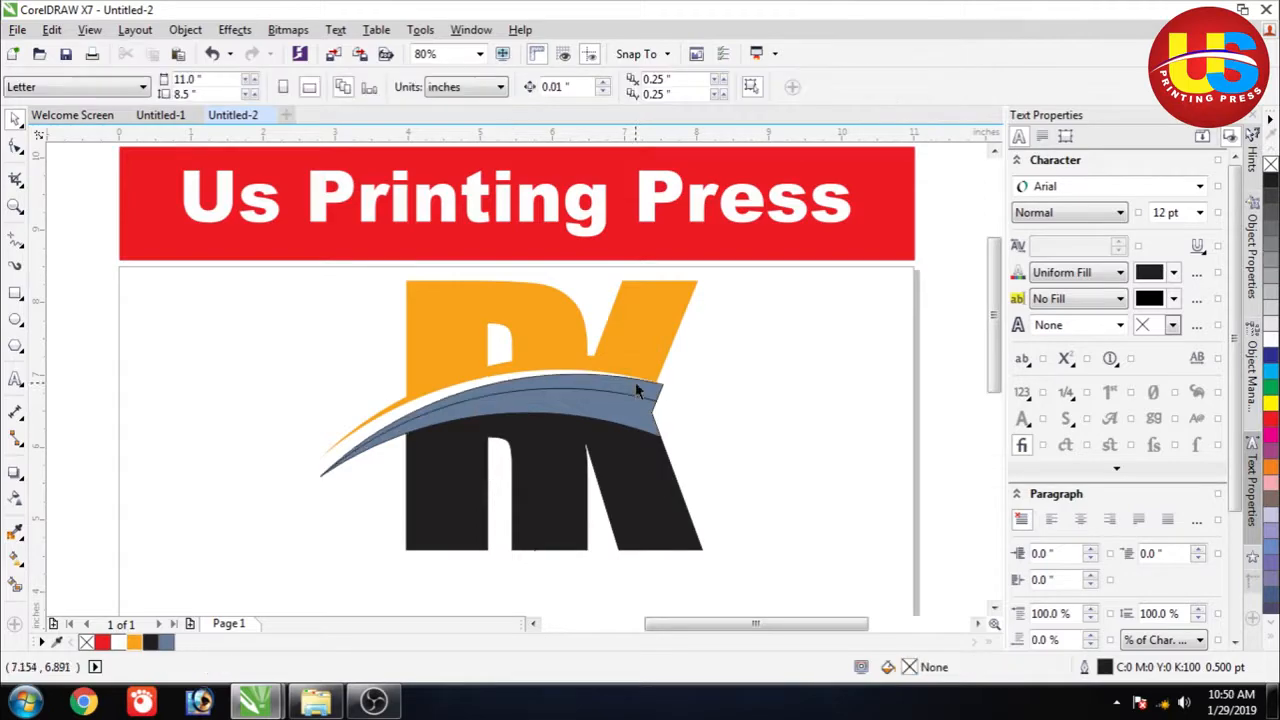
Step: Delete the upper blue-grey band and rotate the lower band 2.798° around its pointed left tip
left_click(634, 383)
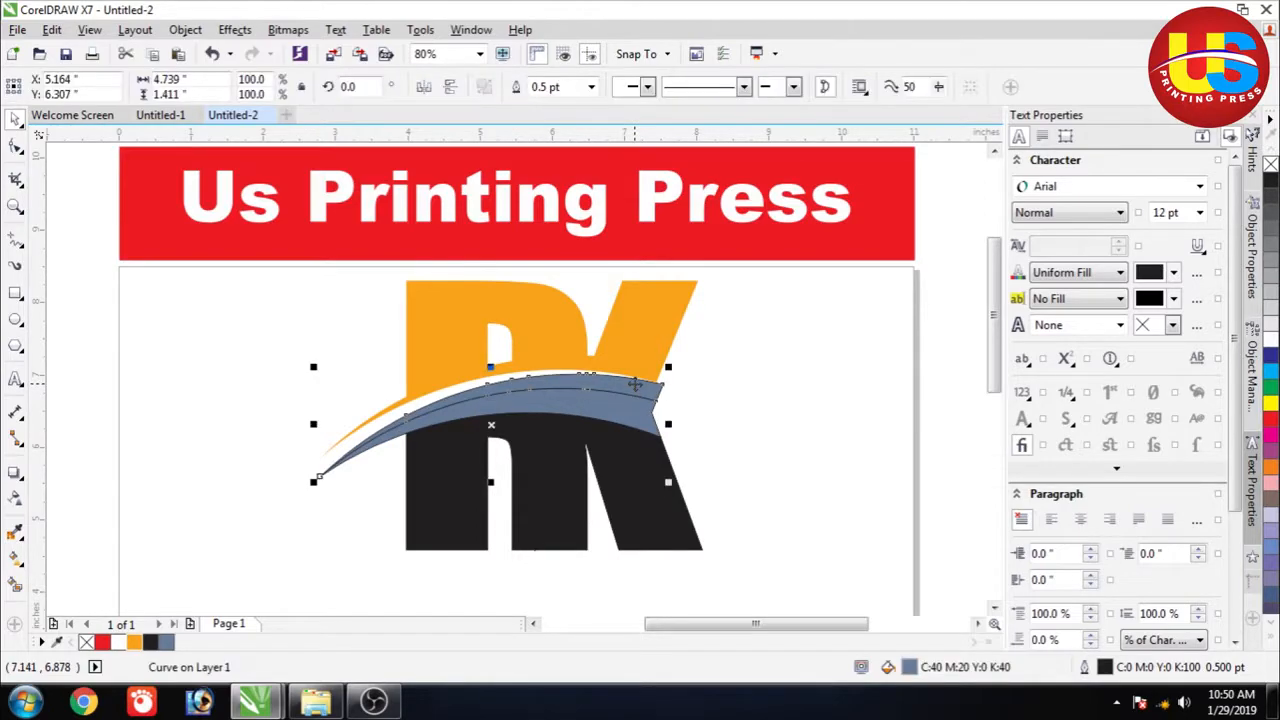
key("Delete")
left_click(630, 406)
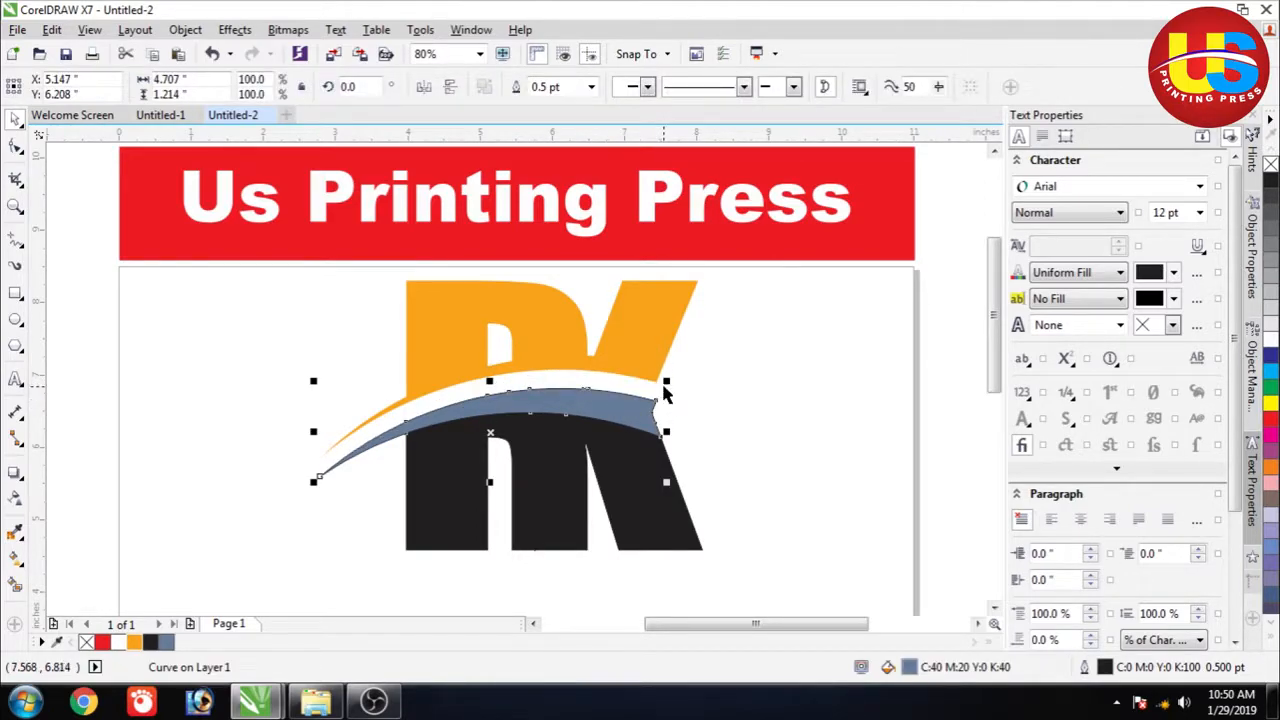
left_click(556, 405)
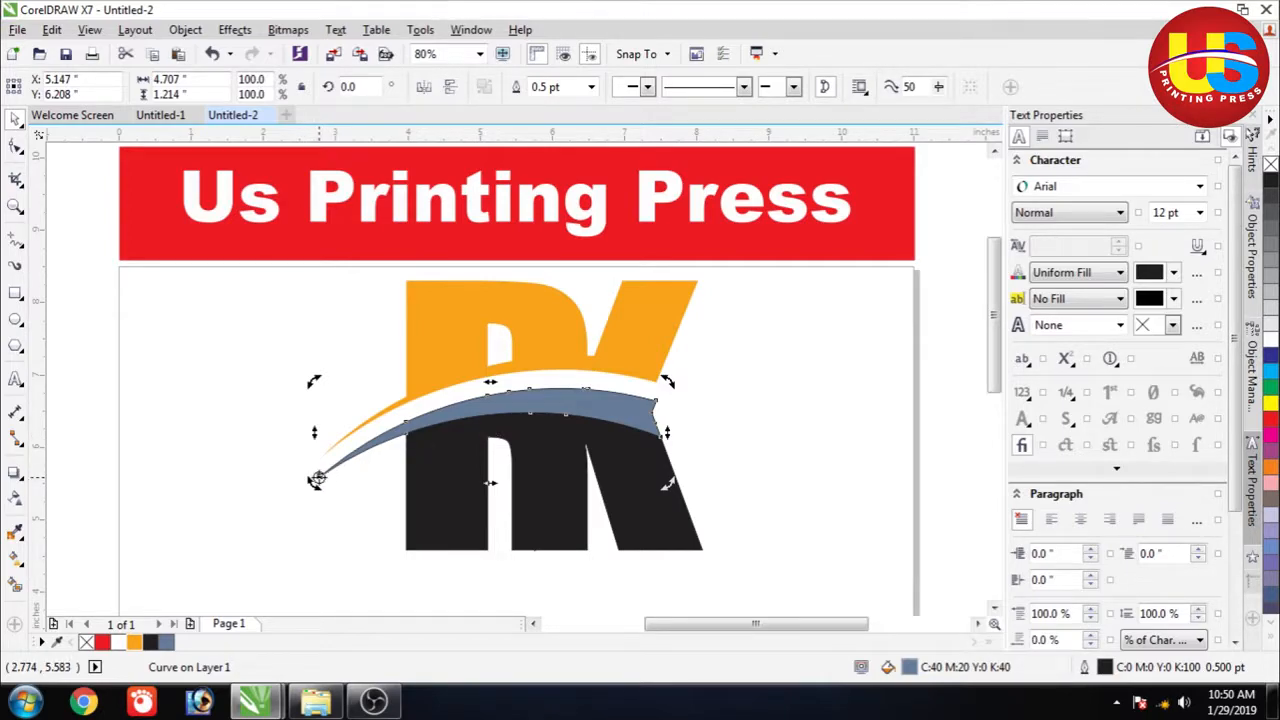
left_click_drag(666, 374, 667, 366)
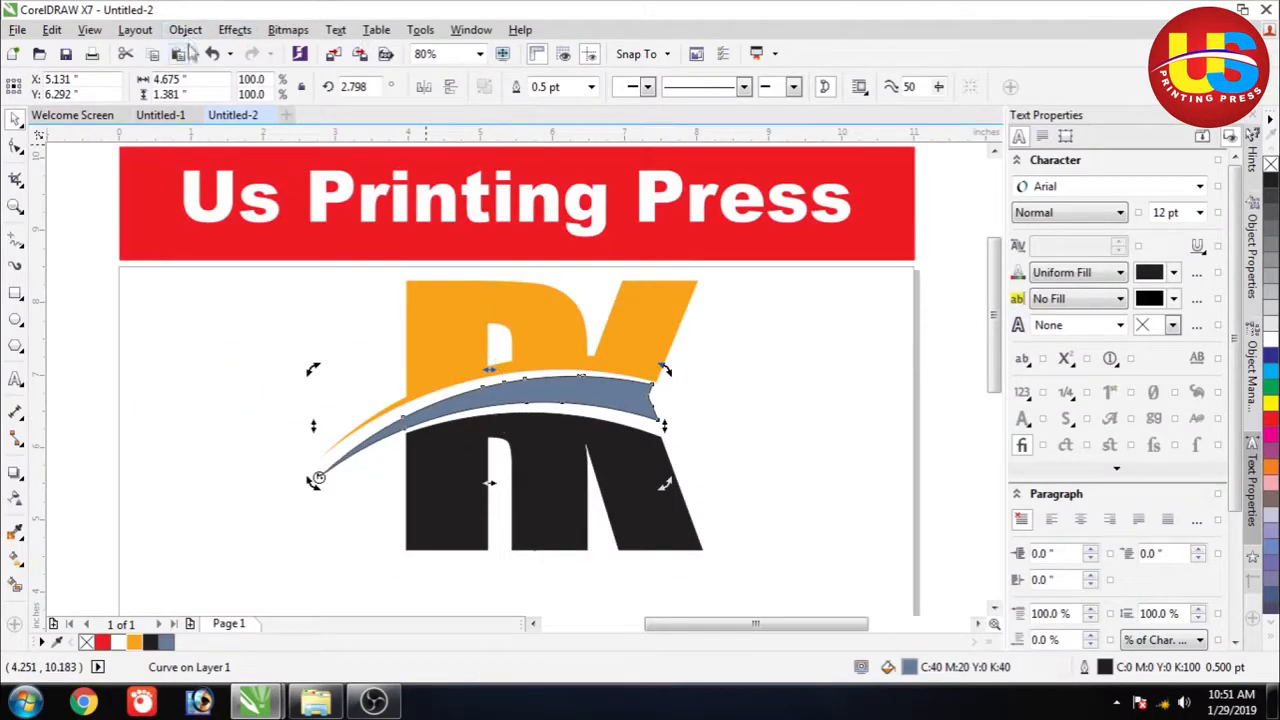
Step: Undo the last rotation of the blue-grey swoosh band
left_click(212, 54)
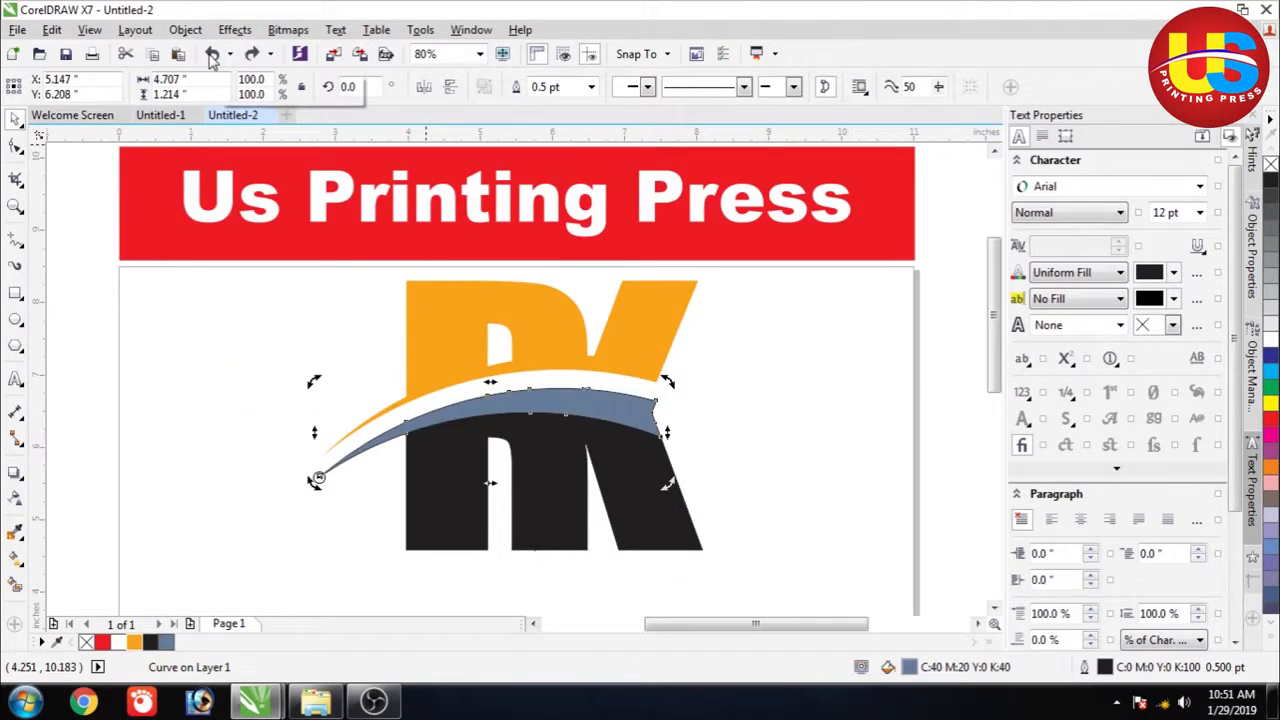
left_click(589, 386)
left_click(587, 402)
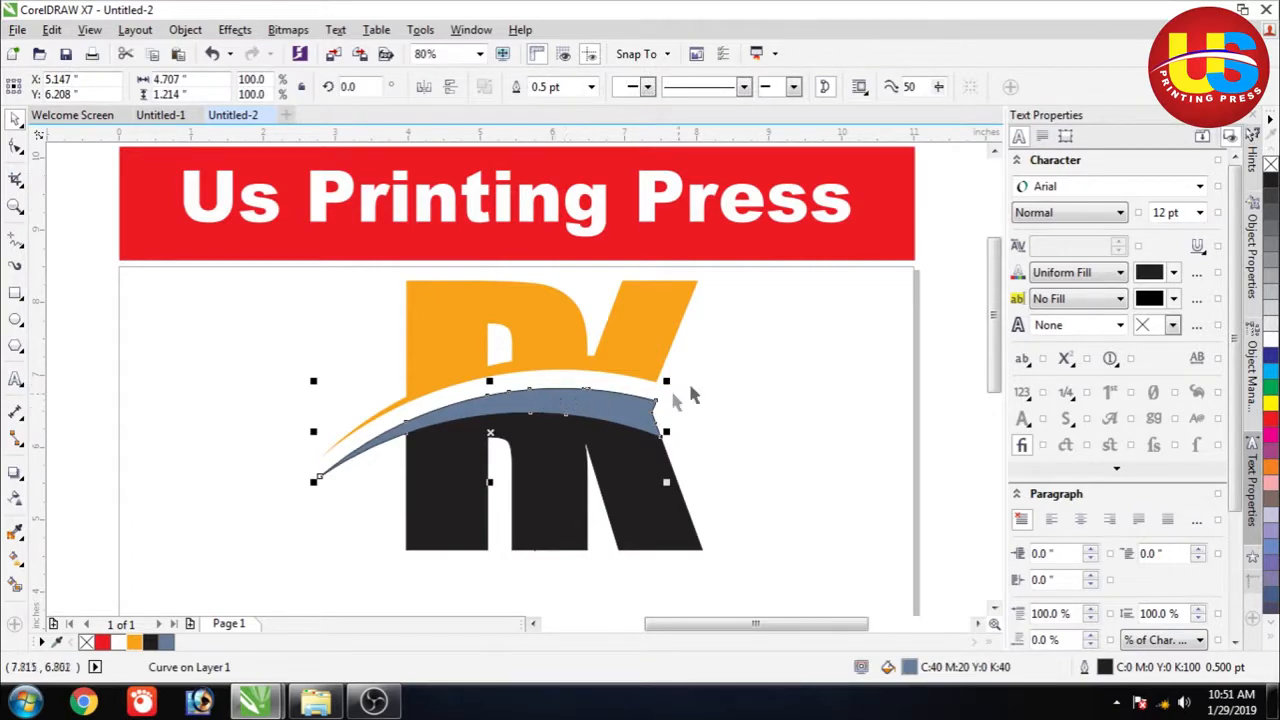
left_click(508, 410)
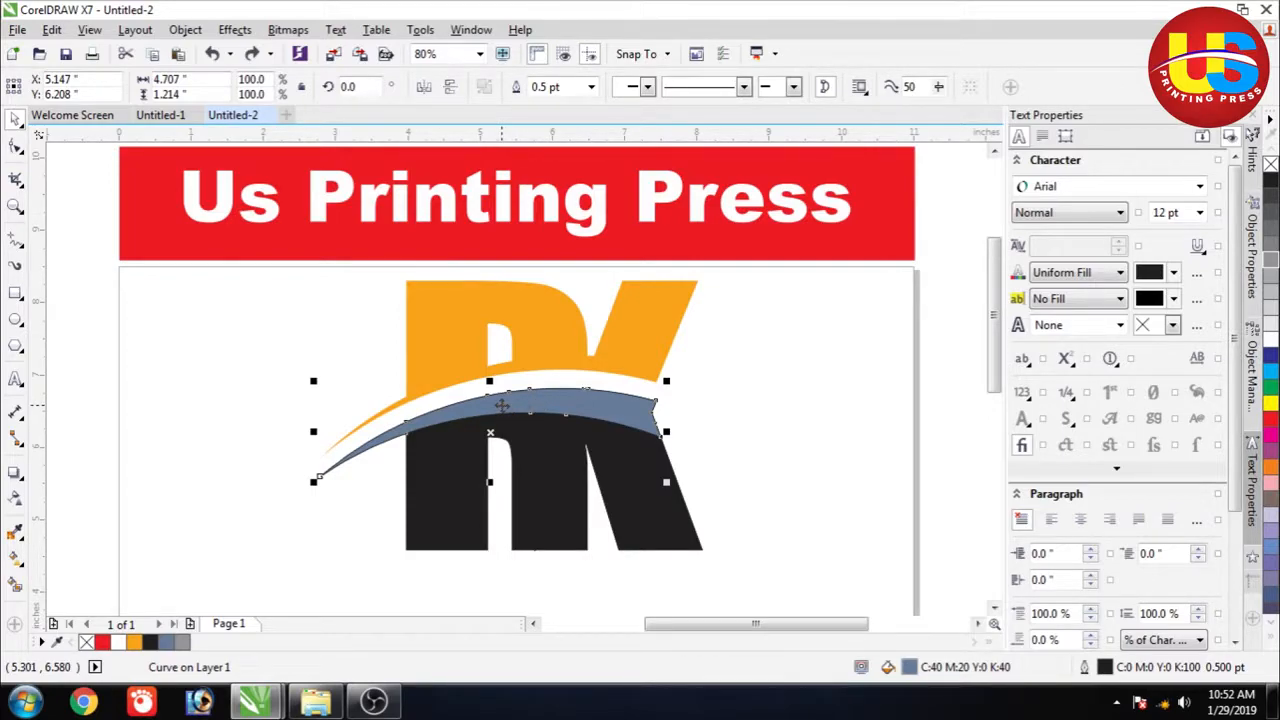
Step: Duplicate the blue-grey swoosh band and nudge the copy up 0.2 inches
key("Delete")
left_click(507, 406)
left_click(508, 406)
left_click(705, 403)
left_click(611, 395)
key("plus")
key("Up")
key("Up")
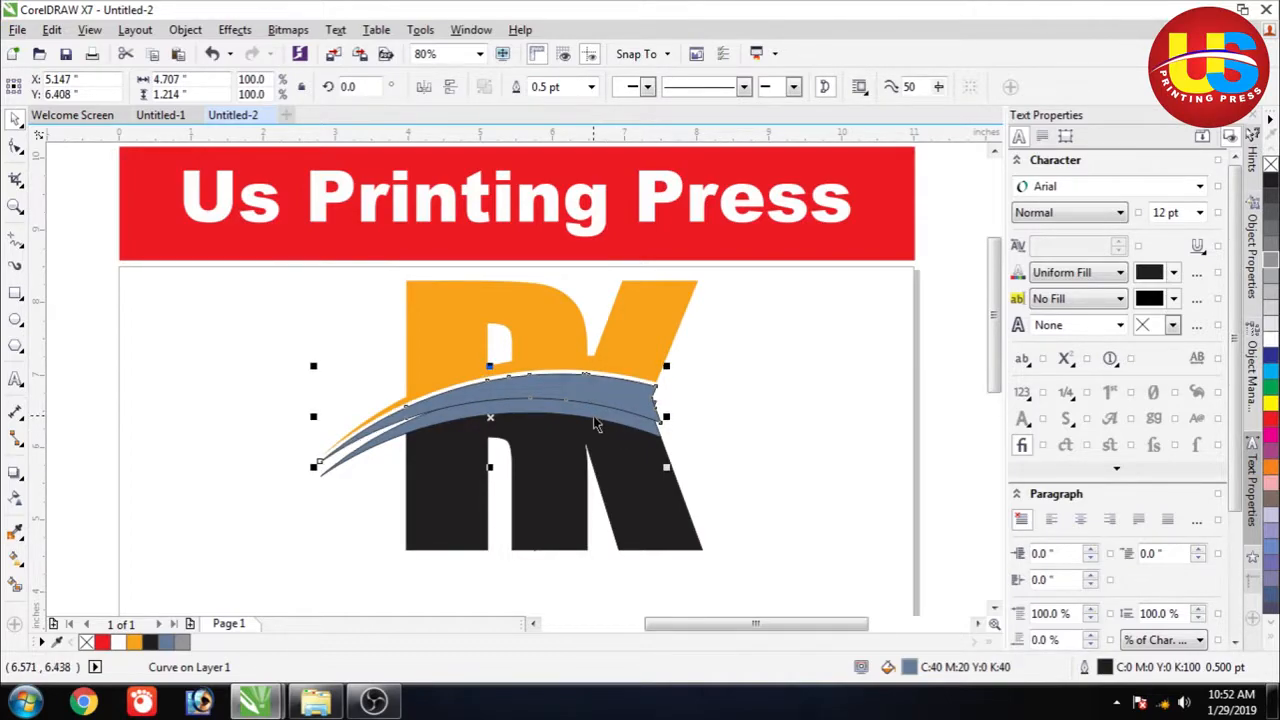
Step: Rotate the lower blue-grey band 1.171° around its pointed left tip
key("Down")
key("Down")
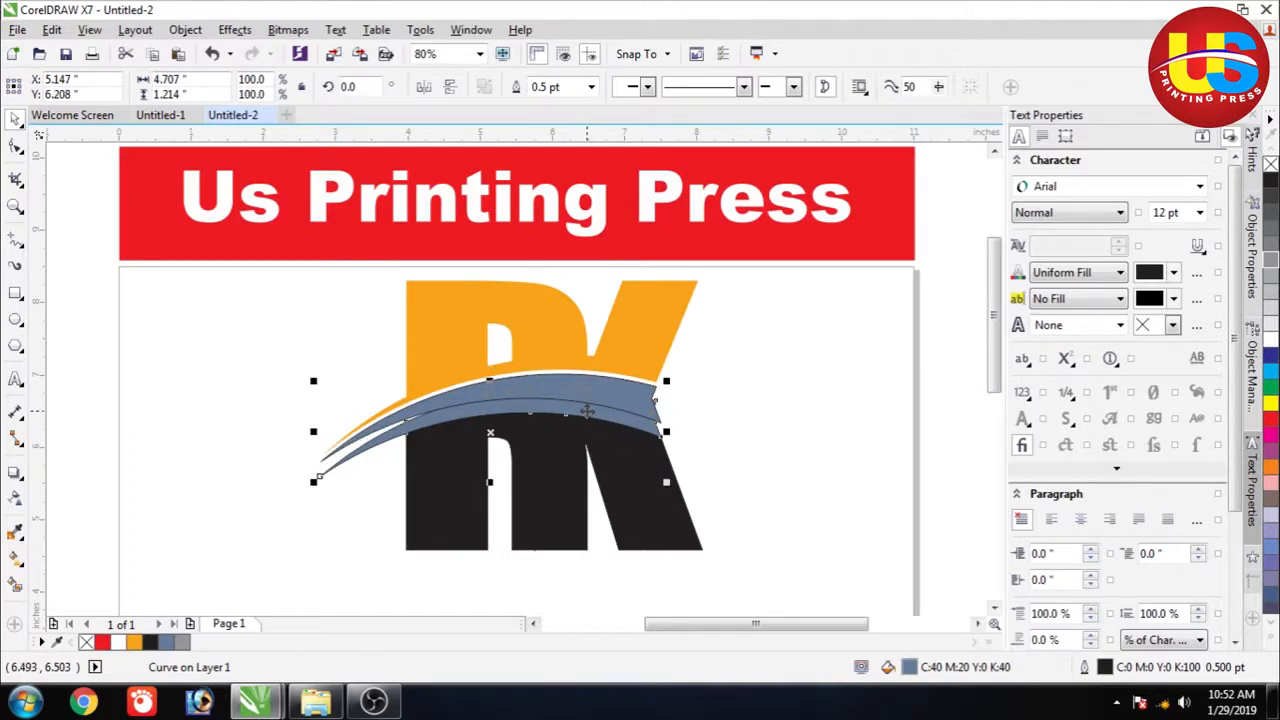
left_click(588, 410)
left_click_drag(669, 382, 668, 374)
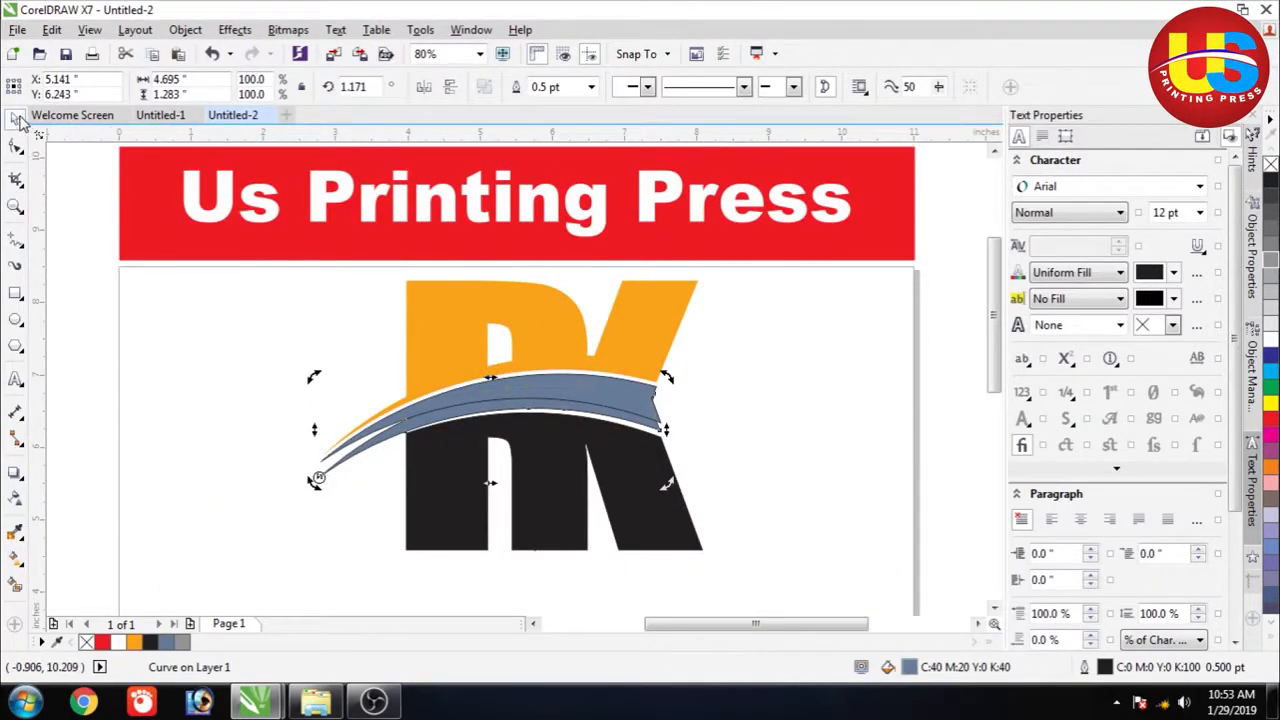
left_click(493, 460)
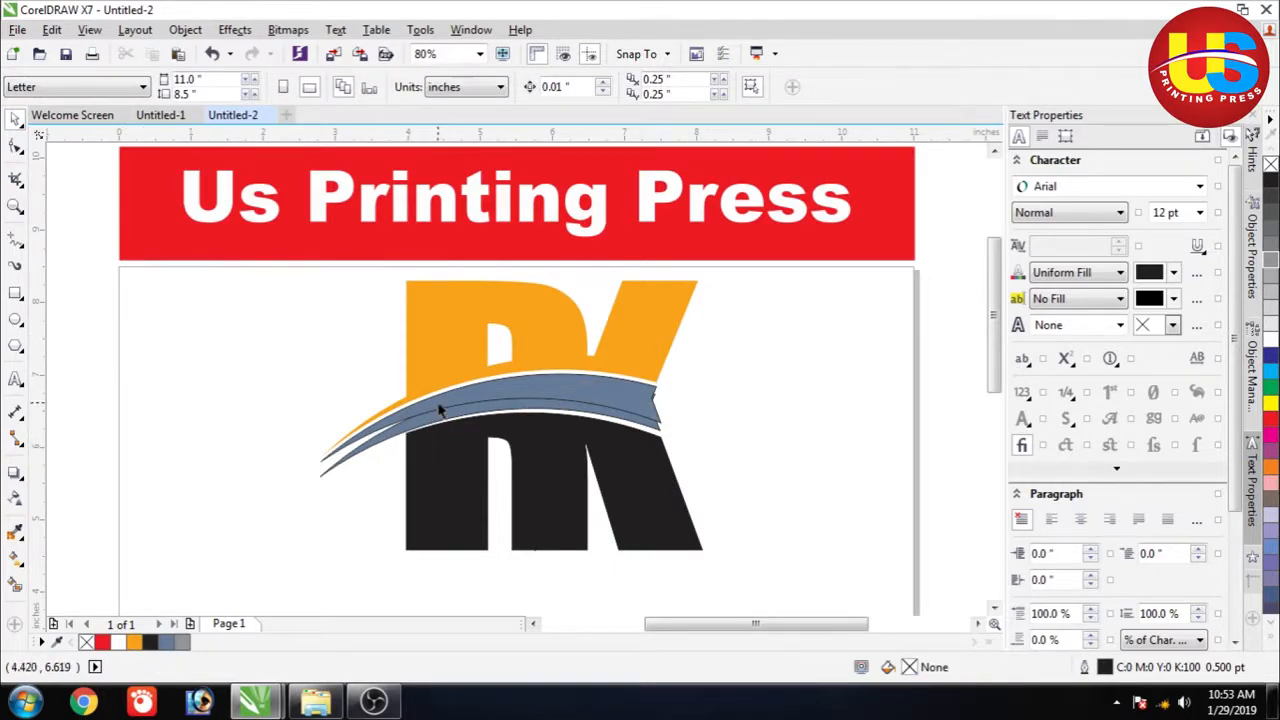
Step: Try rotating the upper band 0.746° around its left tip and swinging it around its notched right end
left_click(481, 400)
left_click(481, 400)
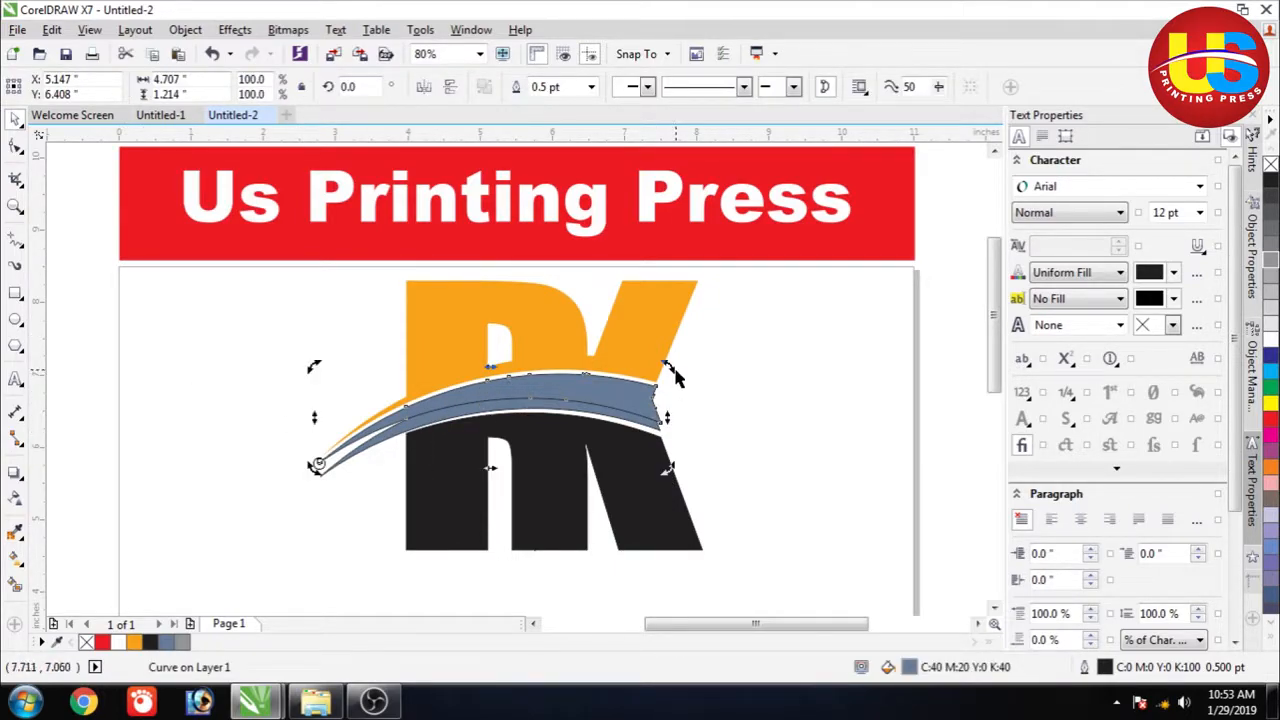
left_click_drag(671, 368, 670, 362)
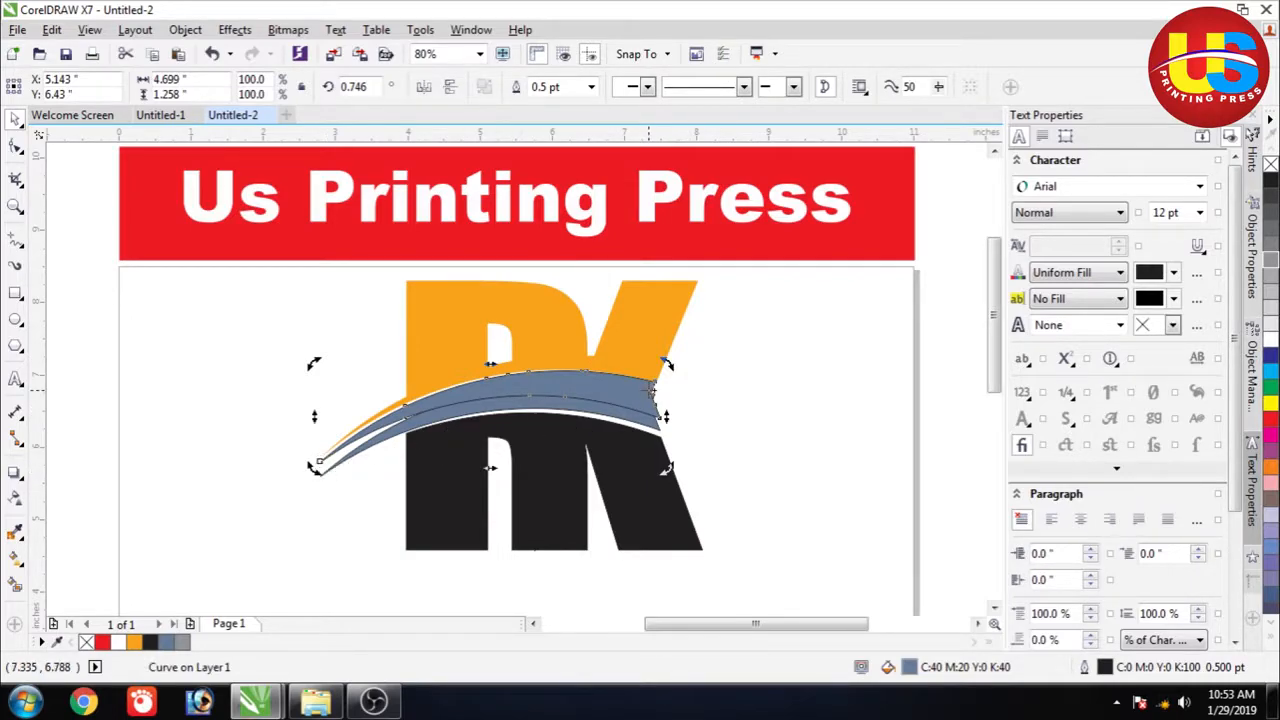
left_click_drag(314, 366, 313, 390)
left_click(665, 411)
Step: Try rotating the lower band to 0.163° around its left tip, and undo the trial rotations of both bands
left_click(650, 419)
left_click(650, 419)
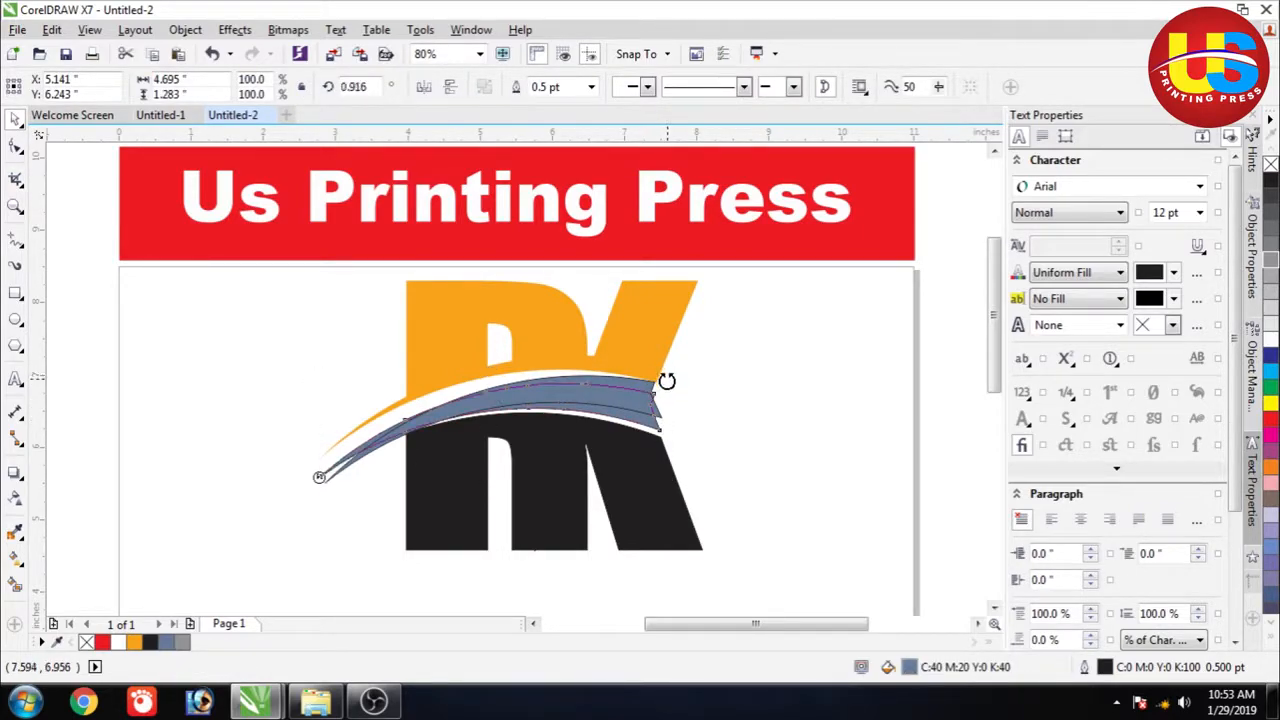
left_click(706, 397)
left_click(337, 468)
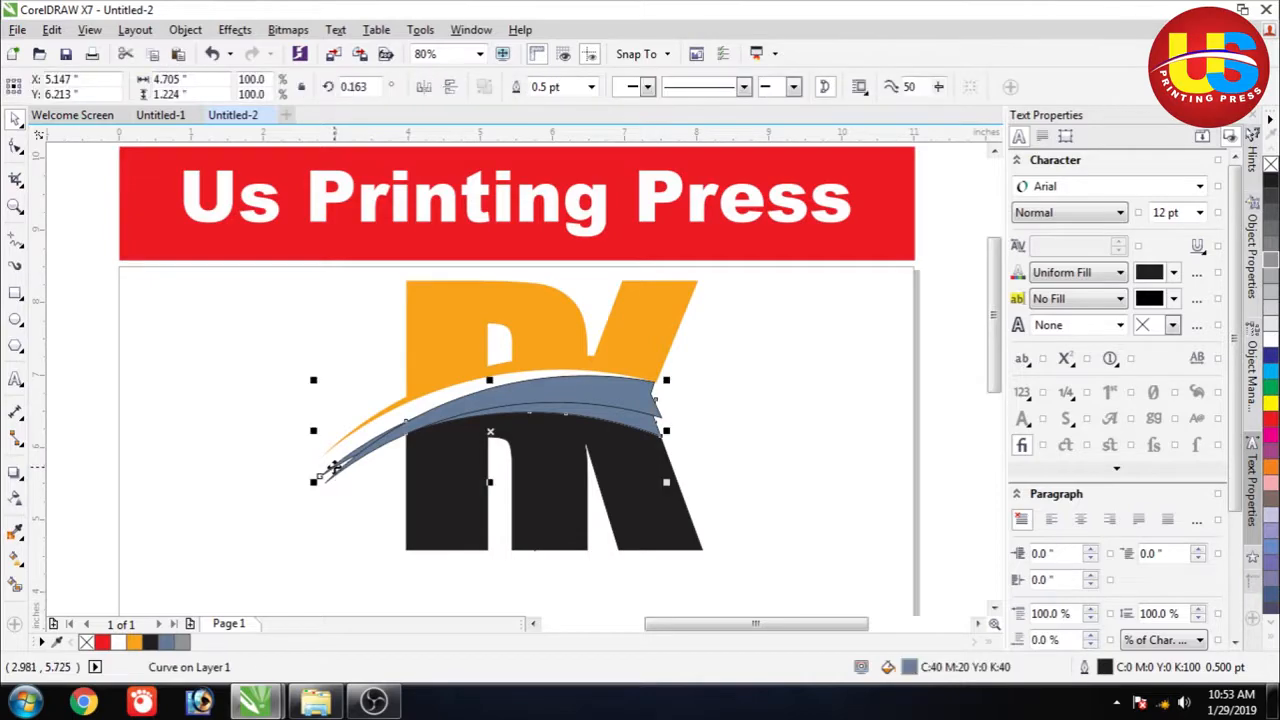
left_click(334, 468)
key("ctrl+z")
key("ctrl+z")
Step: Rotate the upper band 0.746° around its left tip and lower that tip by rotating around the notched right end
left_click(506, 388)
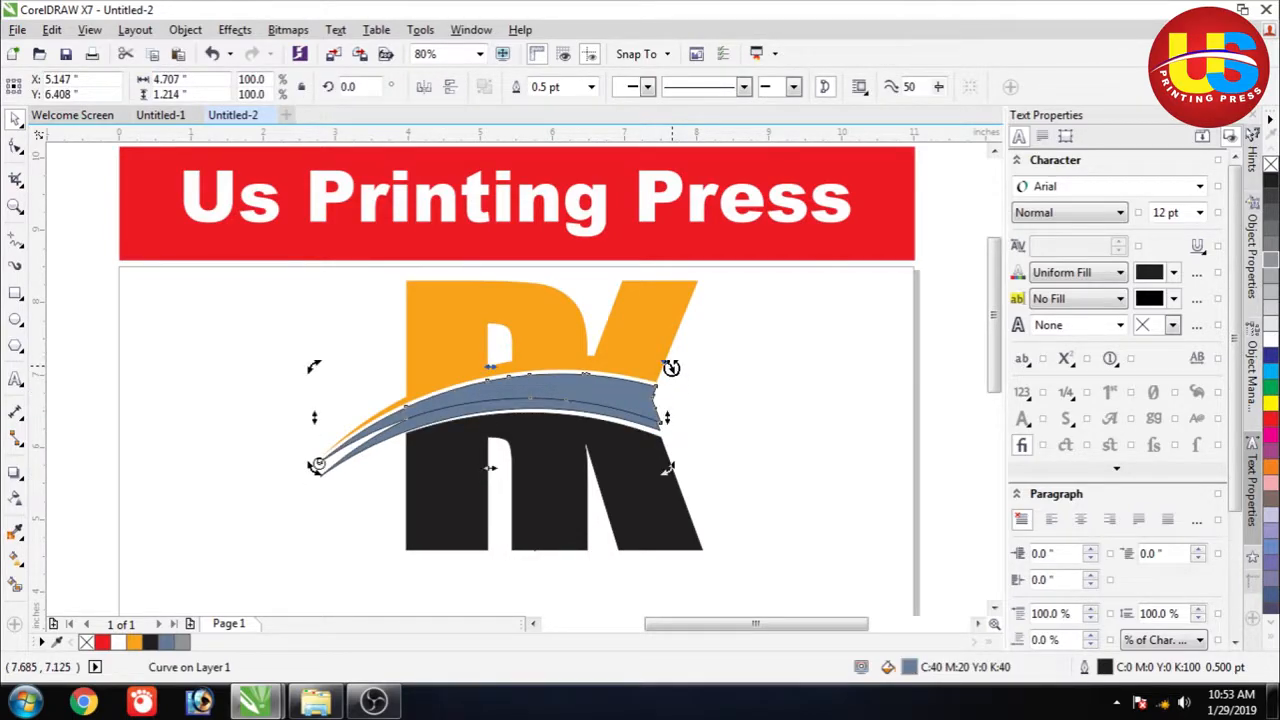
left_click_drag(671, 368, 670, 362)
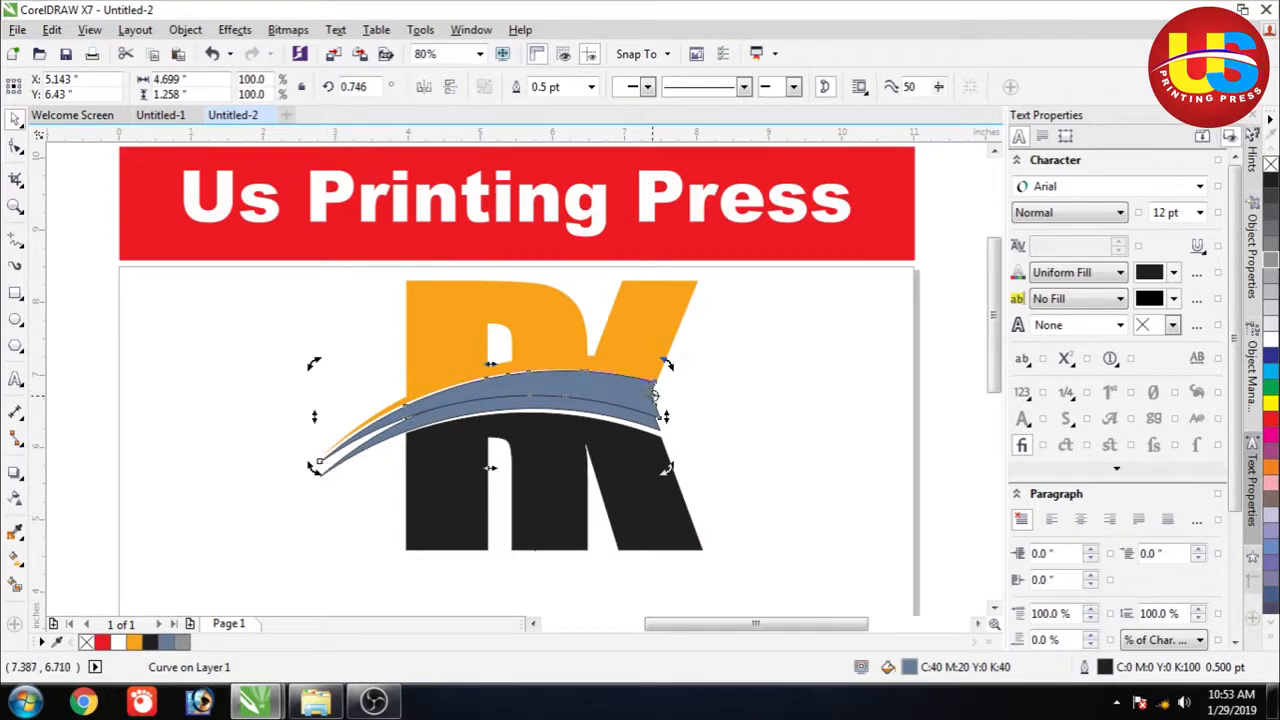
left_click_drag(313, 363, 312, 389)
Step: Rotate the lower band to 0.163° around its left tip, and to 359.064° around its right end
left_click(648, 425)
left_click(647, 424)
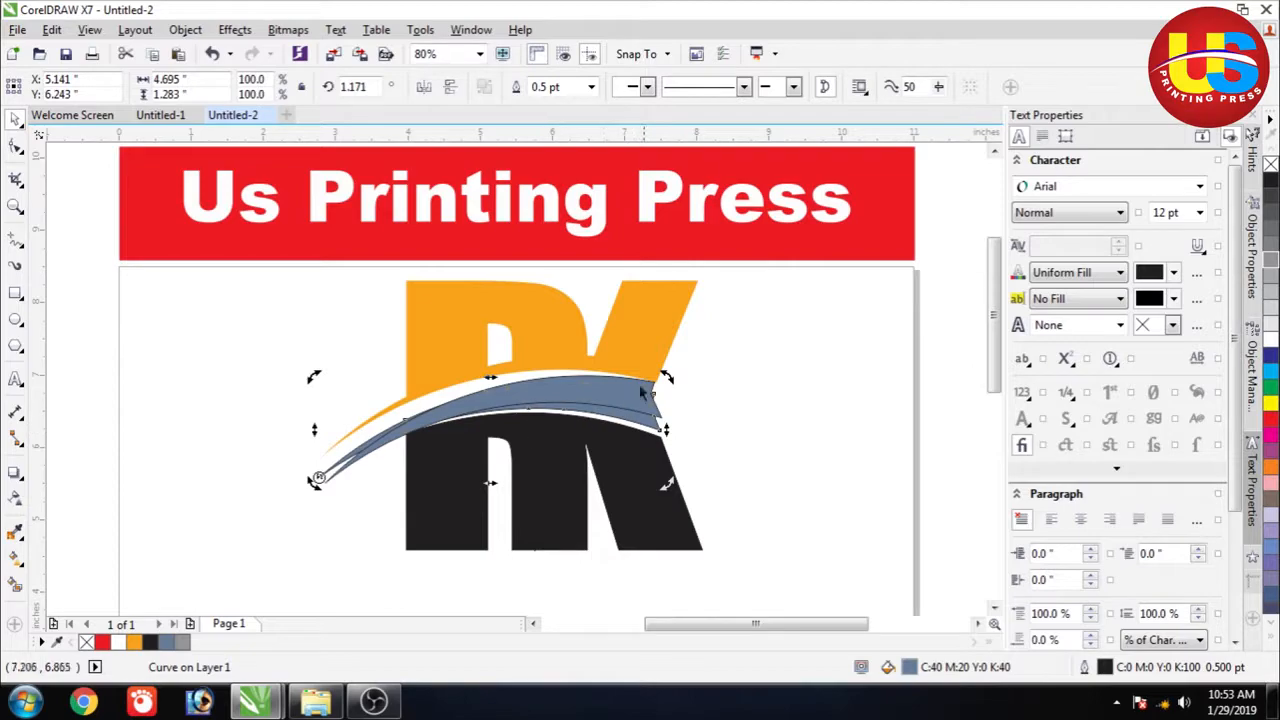
left_click_drag(662, 374, 668, 385)
left_click(379, 457)
left_click(334, 461)
left_click(334, 461)
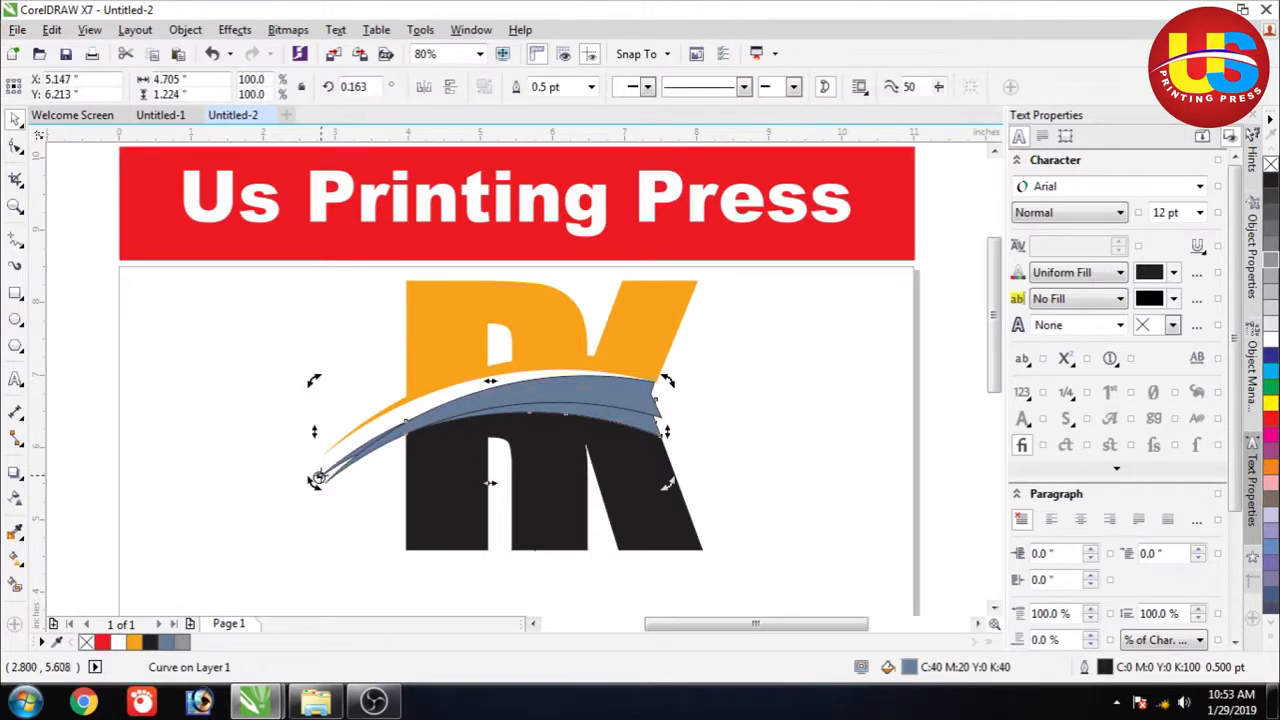
left_click_drag(314, 380, 312, 376)
left_click(785, 490)
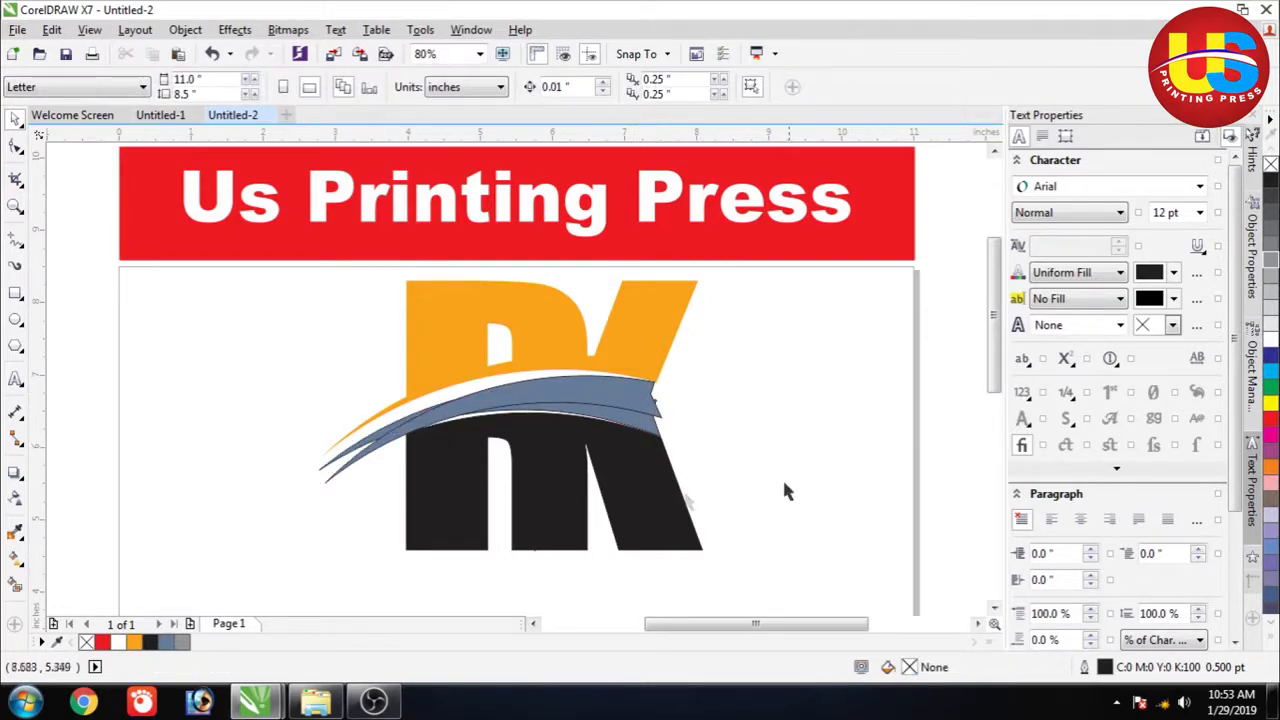
Step: Rotate the upper band to 3.268° around its notched right end
left_click(385, 452)
left_click(388, 452)
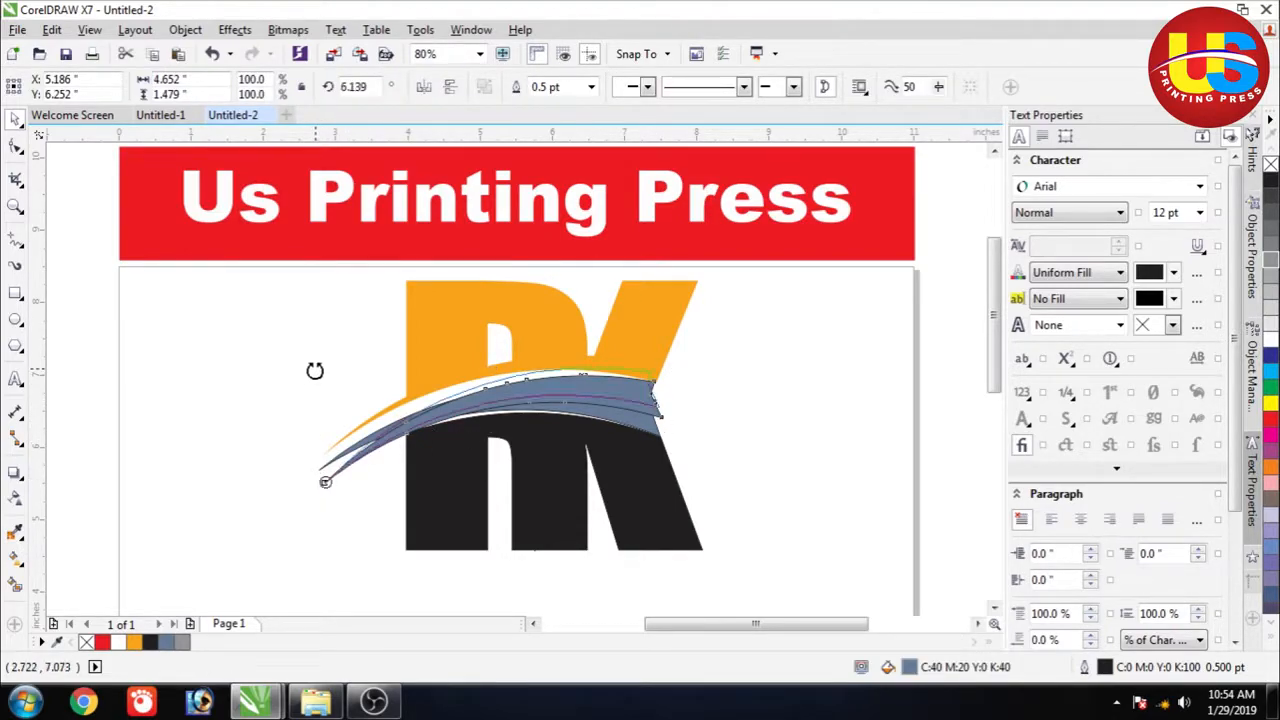
left_click_drag(320, 490, 334, 494)
left_click(212, 55)
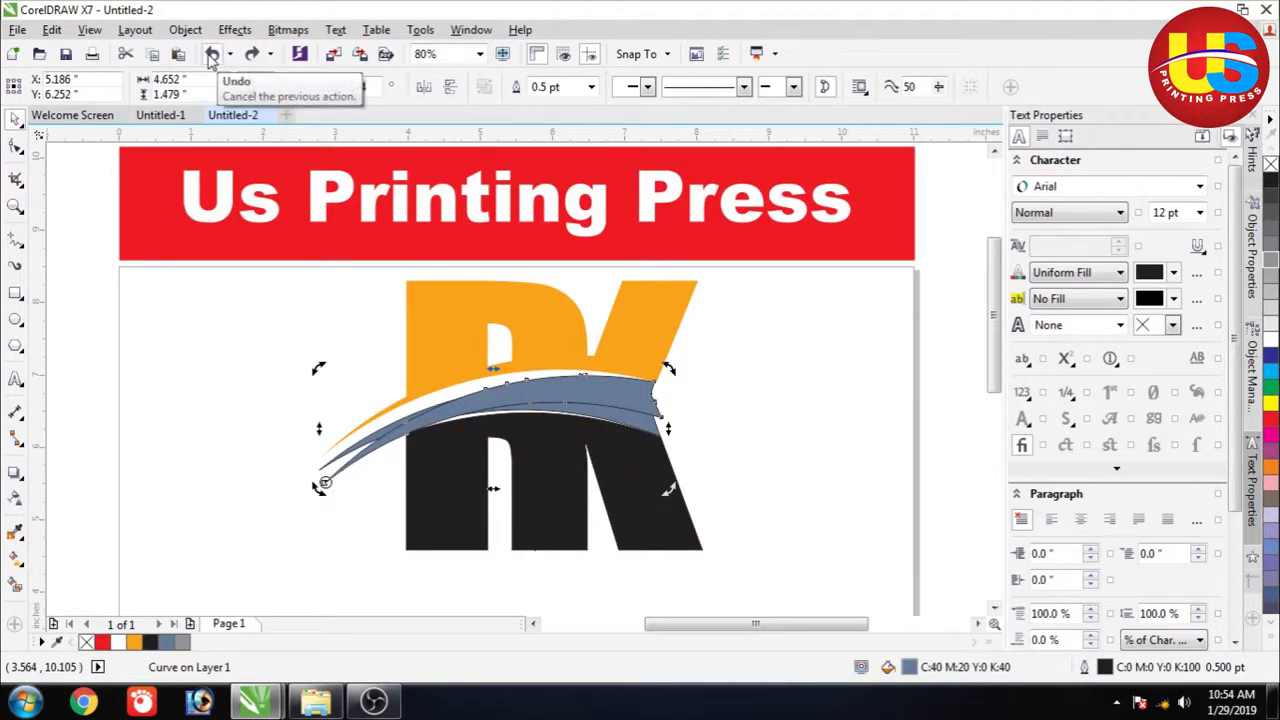
left_click_drag(319, 489, 314, 481)
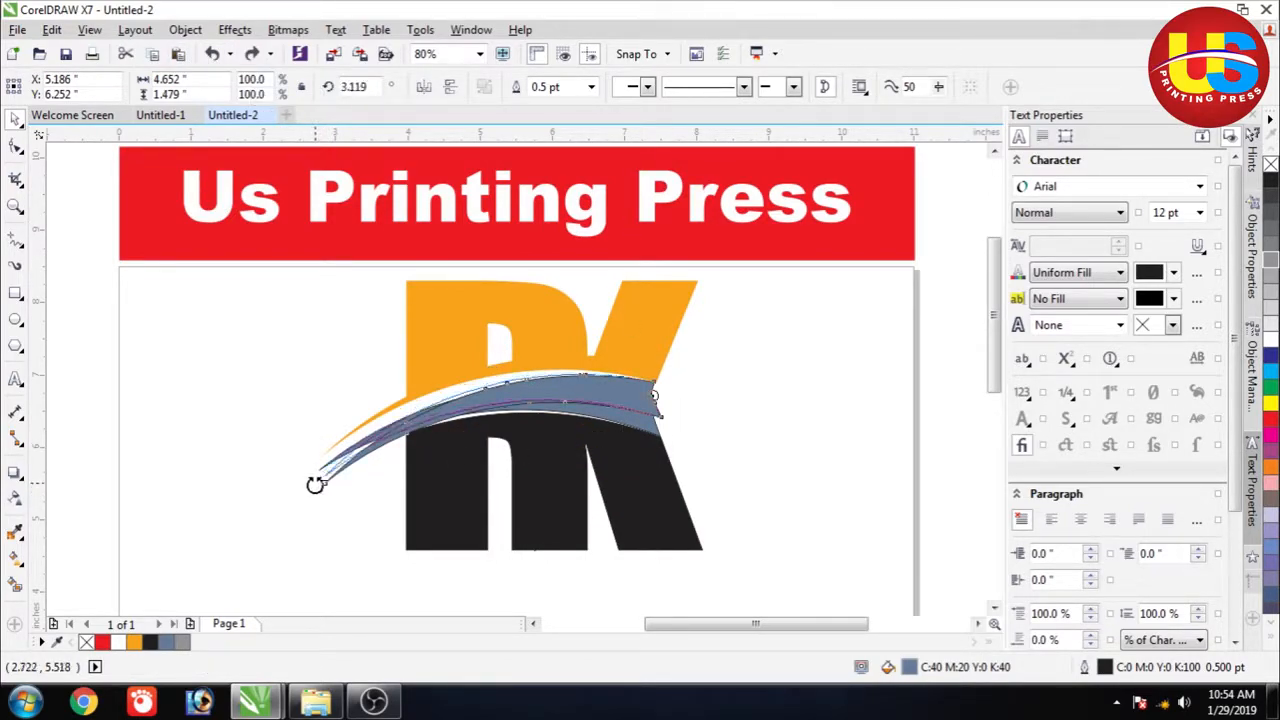
left_click(774, 393)
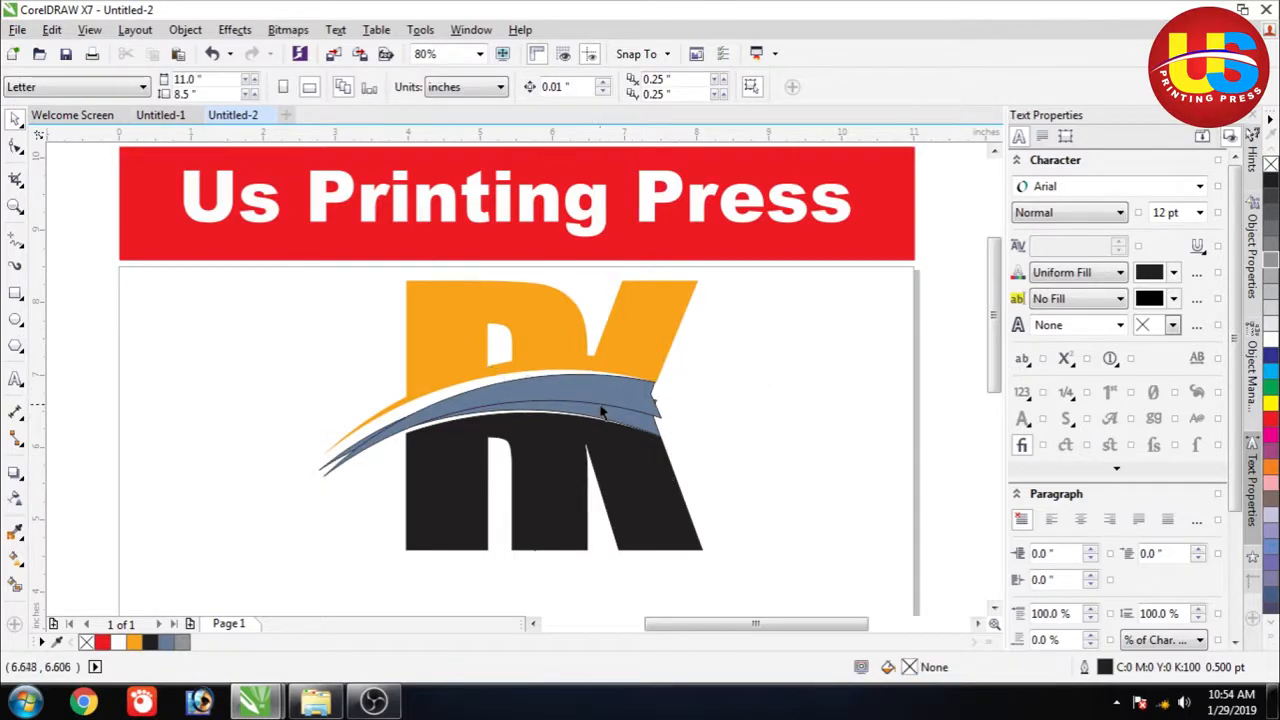
Step: Fill the upper swoosh band black and the lower band 50% black grey
left_click(602, 412)
left_click(150, 642)
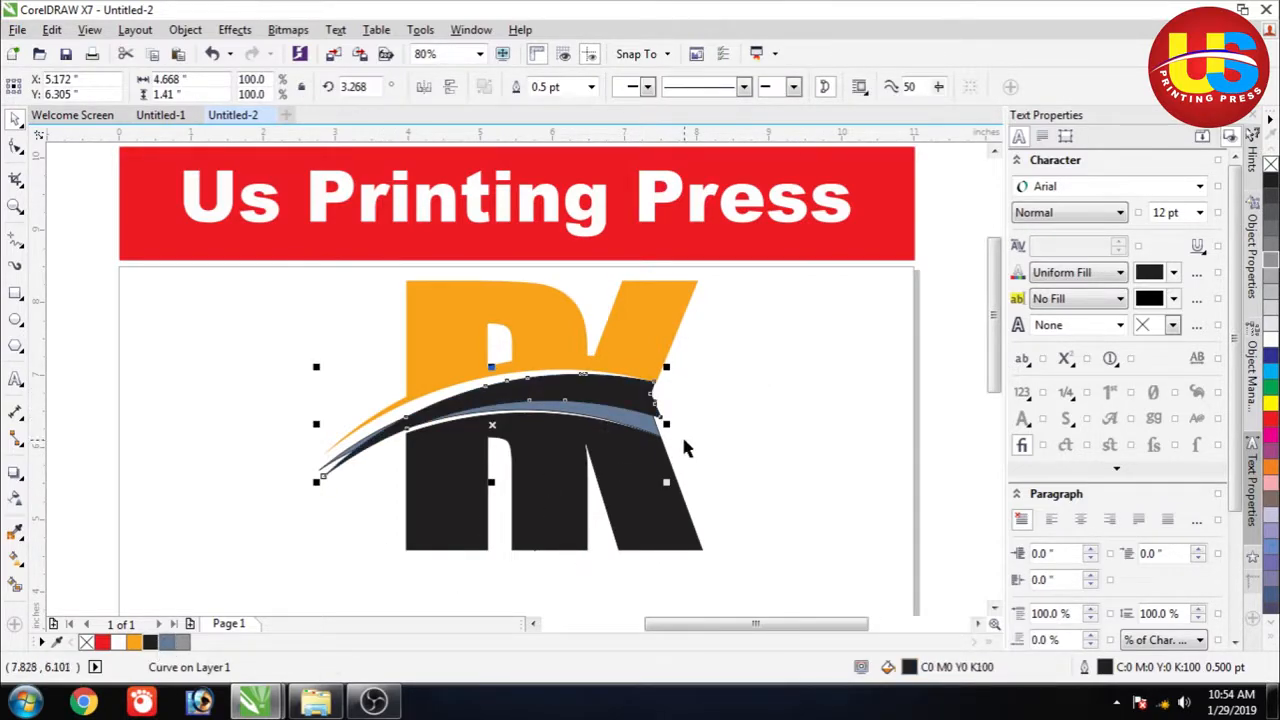
left_click(627, 426)
left_click(184, 643)
left_click(787, 403)
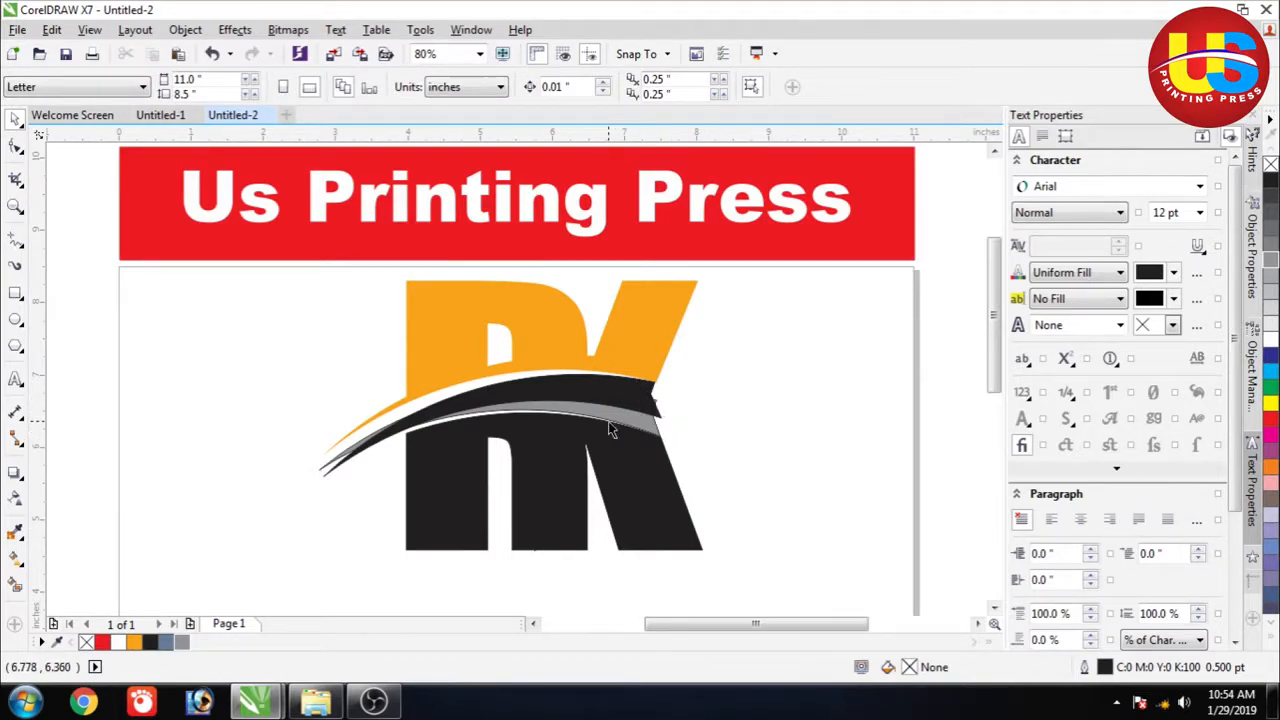
Step: Move the black band's lower-right corner node onto the grey band's end edge and delete the node above it
key("z")
left_click_drag(590, 372, 693, 473)
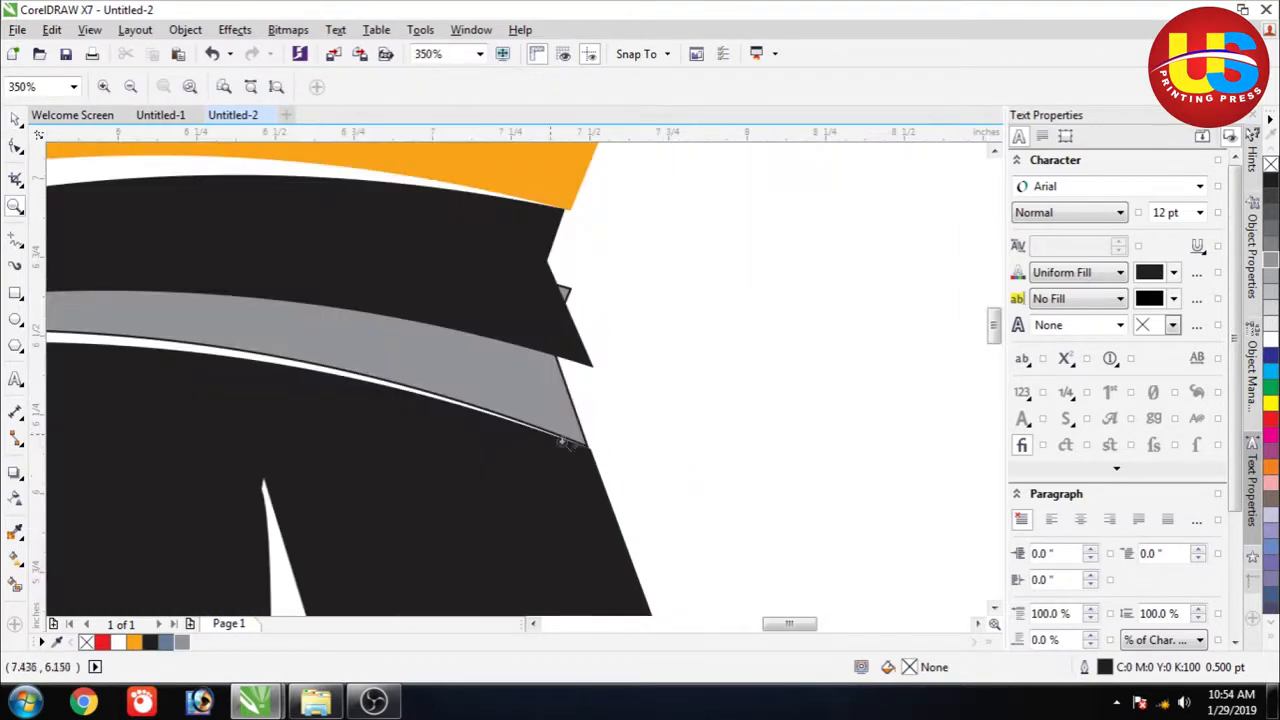
left_click(14, 150)
left_click(466, 294)
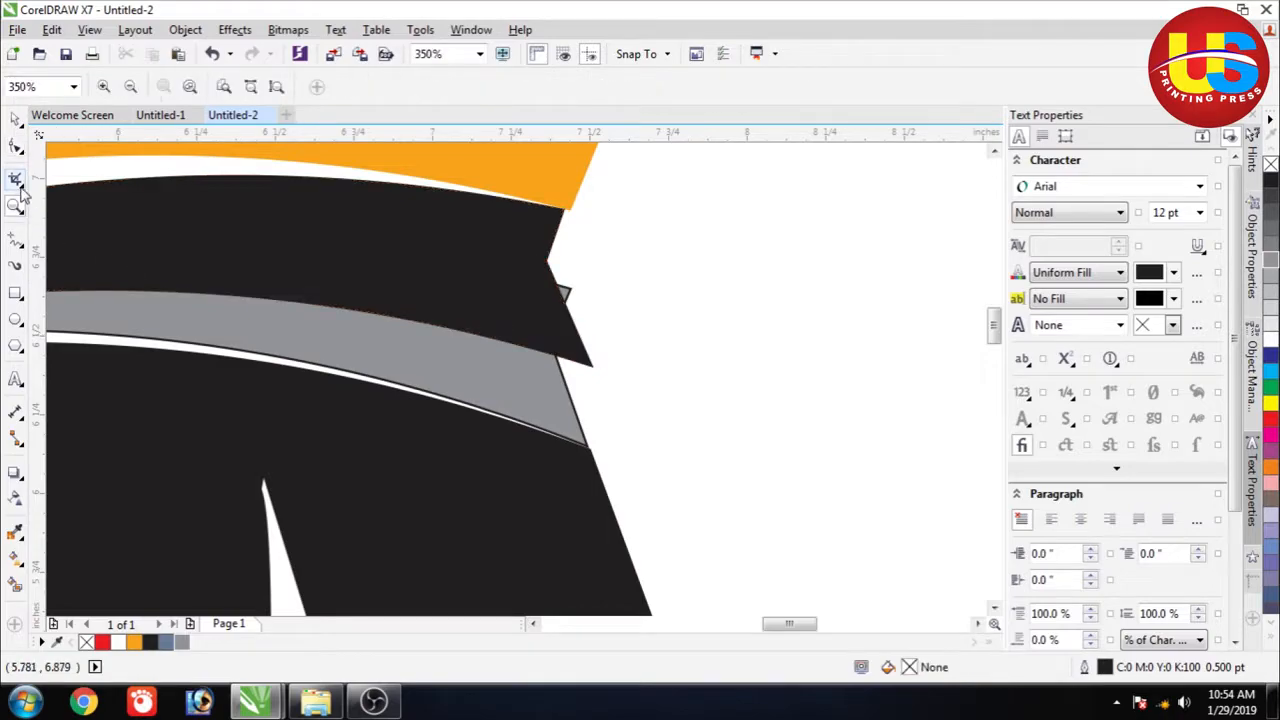
left_click(14, 150)
left_click(464, 294)
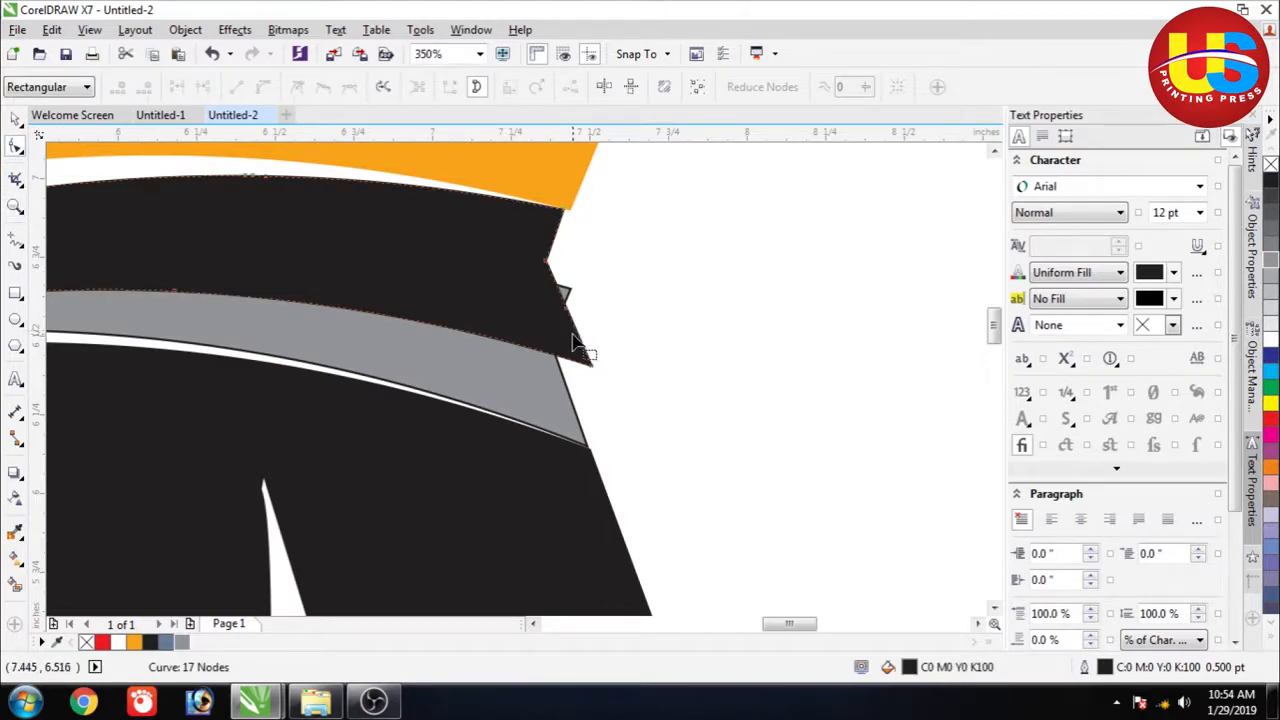
left_click_drag(593, 368, 567, 386)
double_click(564, 308)
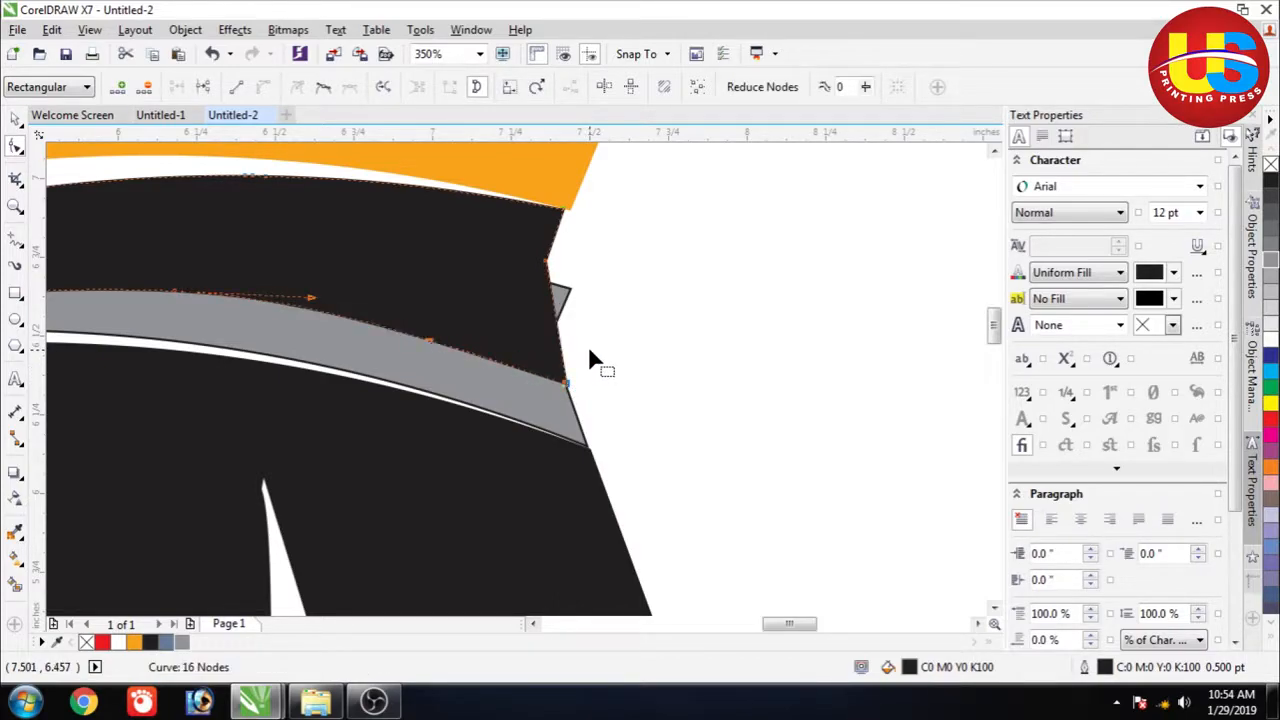
Step: Move the grey band's protruding upper-right corner node inward to the black band's edge
left_click(569, 297)
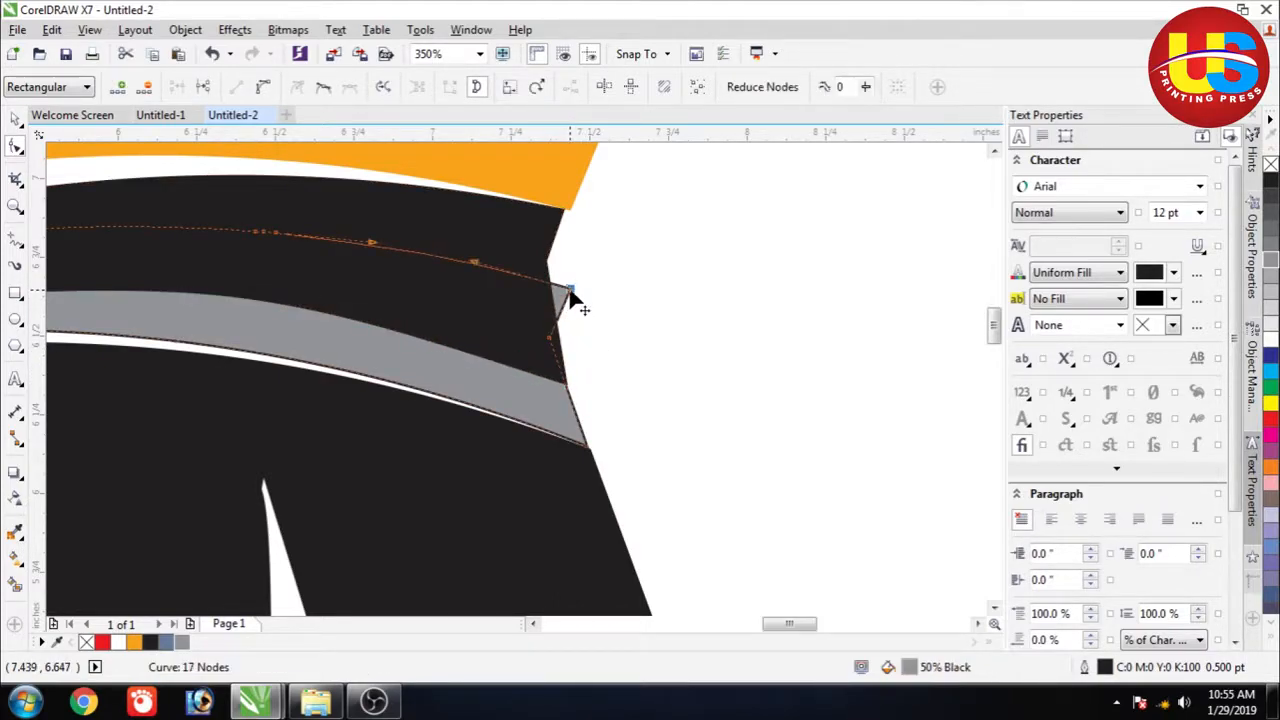
left_click_drag(572, 297, 557, 289)
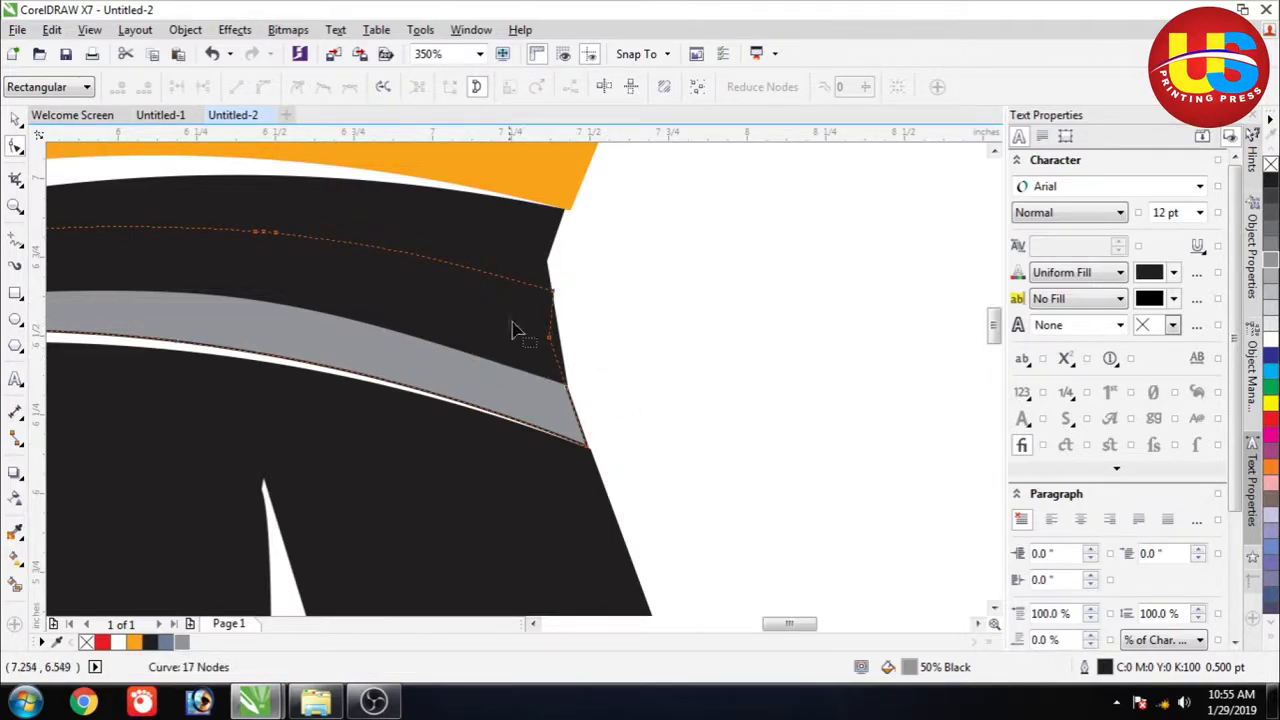
key("z")
right_click(475, 269)
left_click(302, 342)
right_click(591, 420)
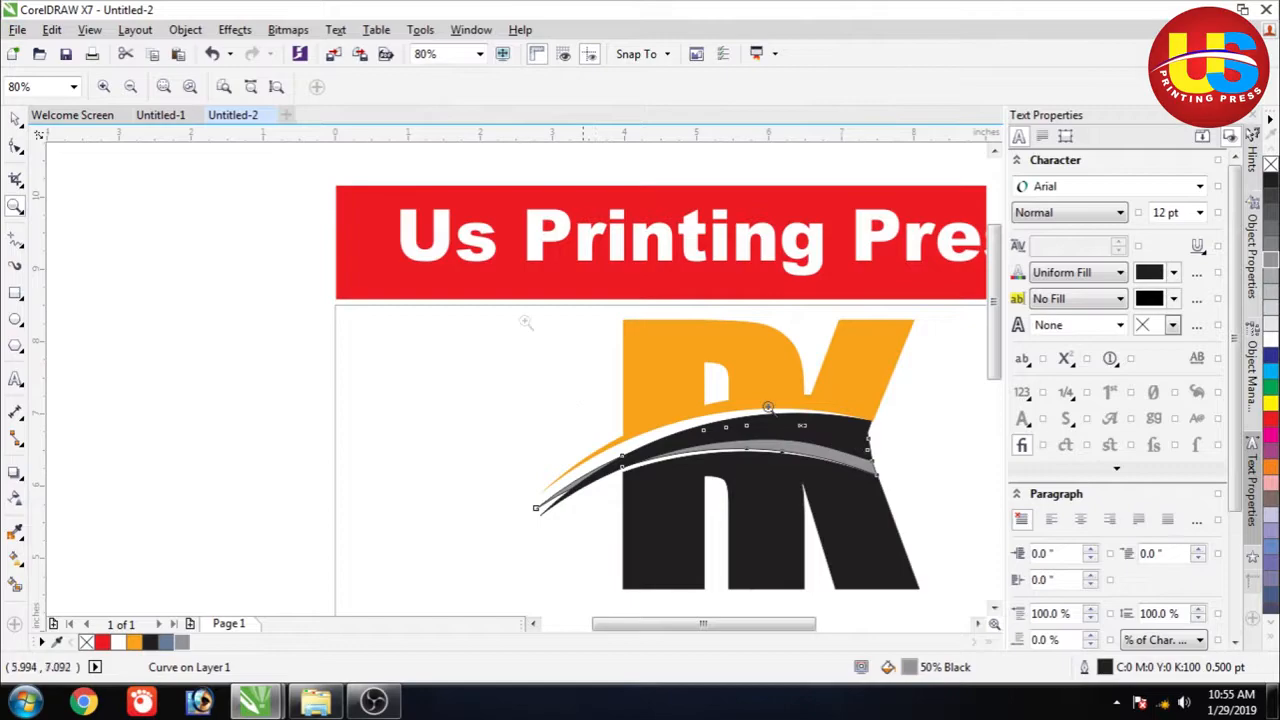
Step: Shift the grey band's upper-right corner node slightly further inward behind the black band
left_click(15, 119)
left_click(157, 263)
left_click(829, 459)
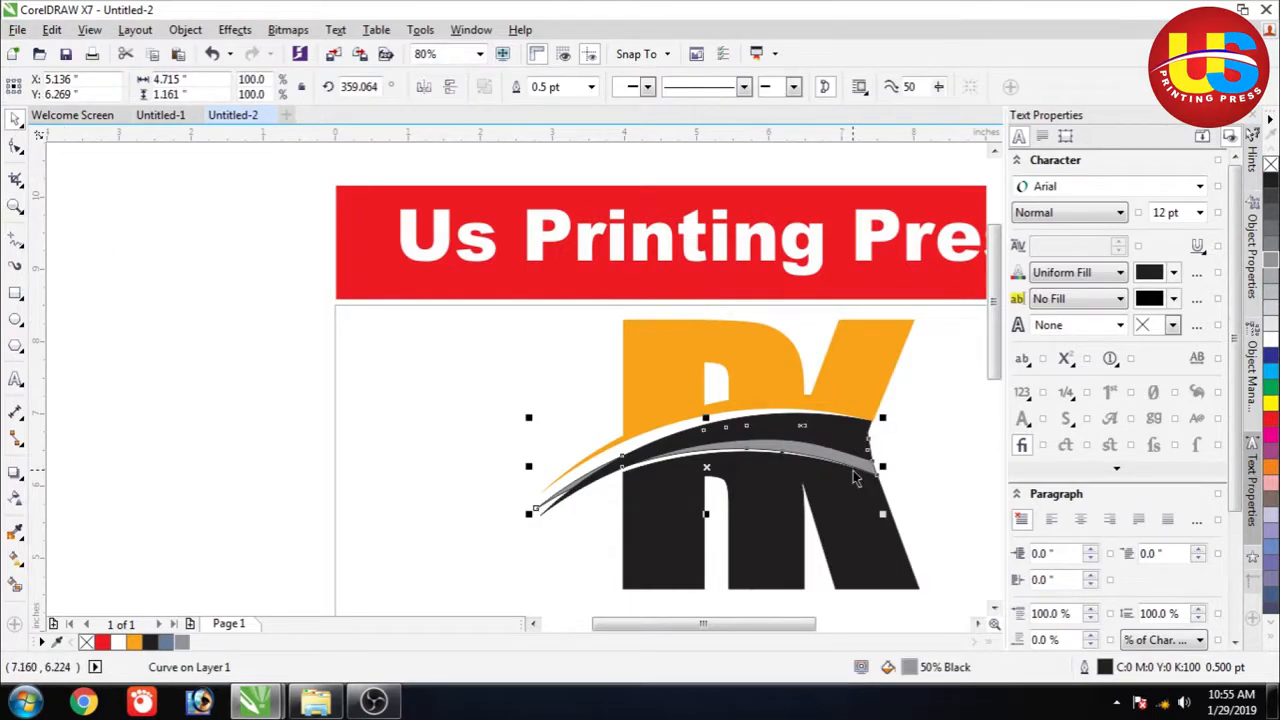
key("z")
left_click_drag(872, 420, 847, 474)
key("F10")
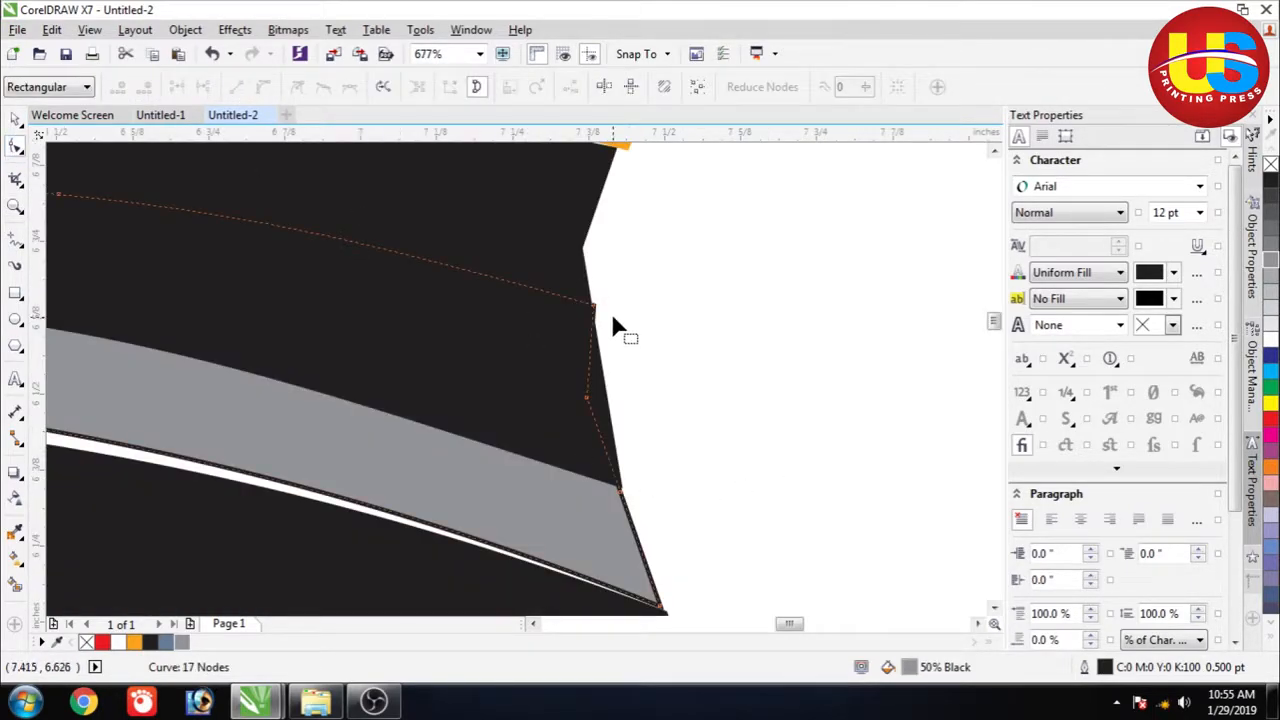
left_click_drag(590, 307, 586, 307)
key("z")
right_click(470, 301)
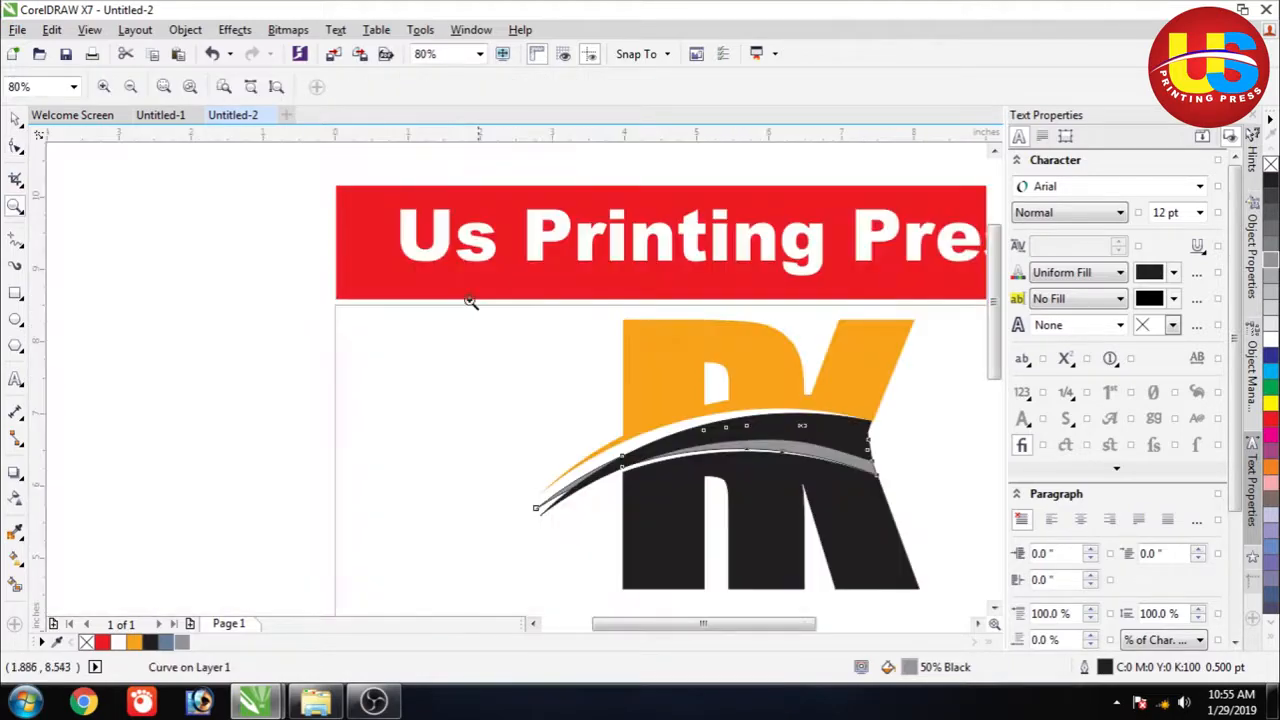
left_click_drag(765, 624, 809, 628)
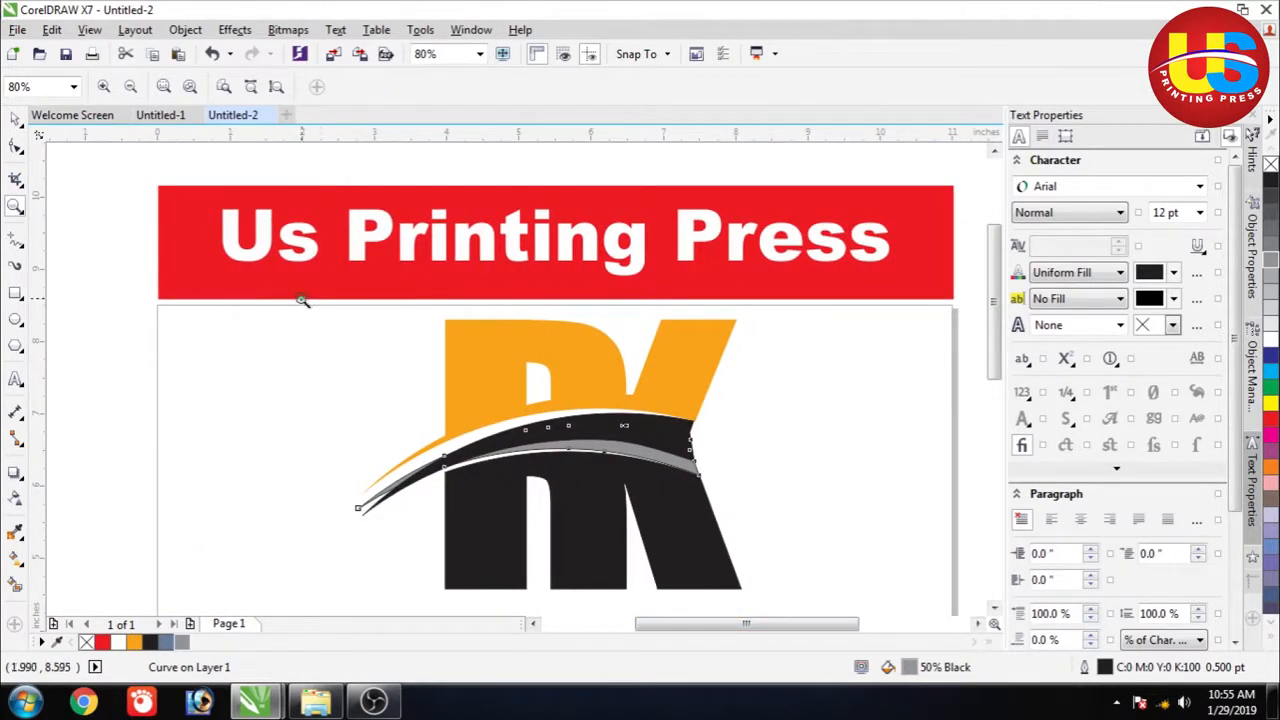
left_click_drag(303, 303, 670, 544)
right_click(585, 470)
left_click_drag(294, 308, 442, 364)
right_click(574, 404)
Step: Pull the node midway along the black band's end edge inward and down, and move its upper-right corner node onto the orange shape's corner
left_click(14, 119)
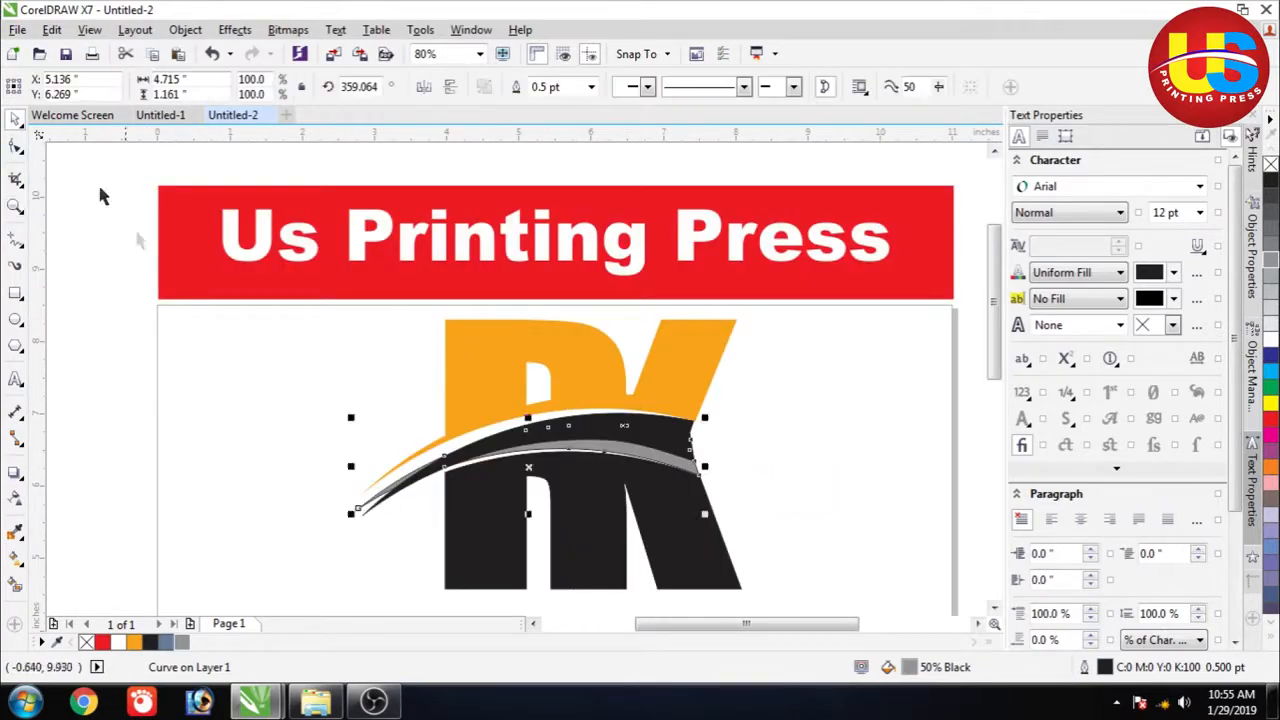
left_click(100, 194)
left_click(680, 448)
key("z")
left_click_drag(662, 410, 743, 507)
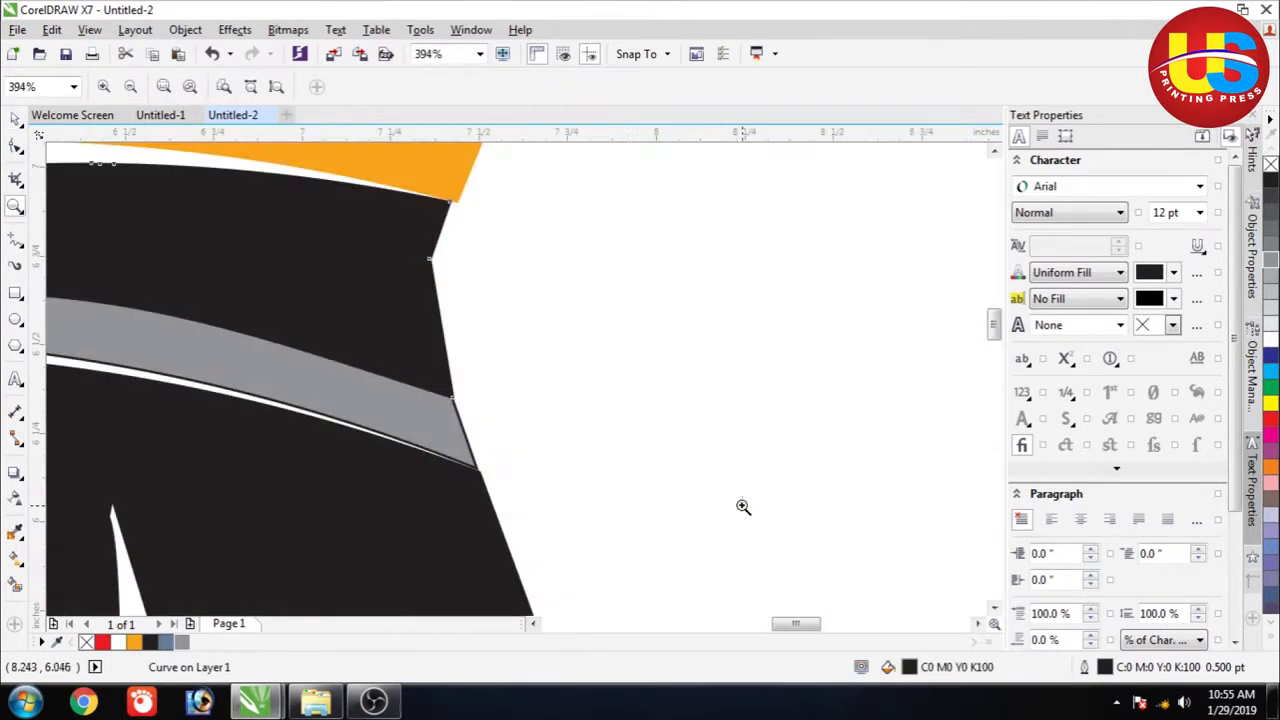
left_click(15, 146)
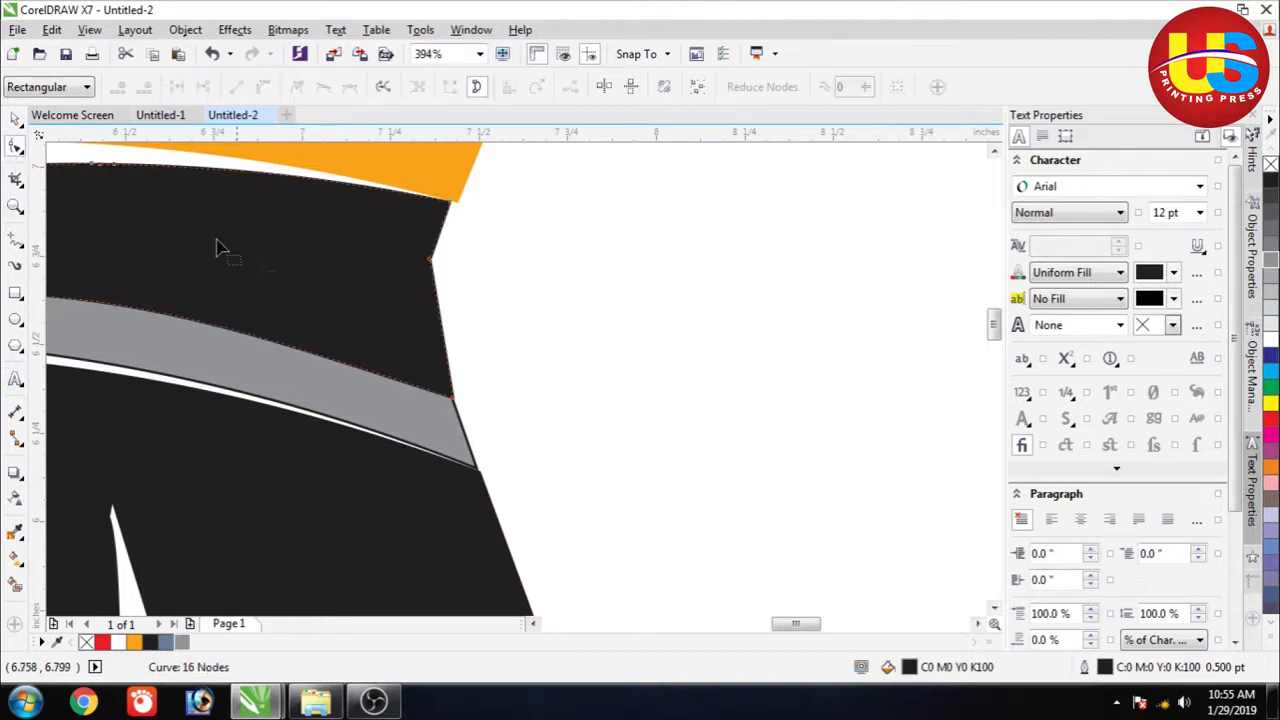
left_click_drag(430, 260, 413, 286)
left_click_drag(450, 201, 458, 201)
Step: Move the grey band's upper-right corner node inward to follow the black band's indented end edge
left_click(434, 304)
left_click_drag(437, 301, 418, 297)
left_click(454, 298)
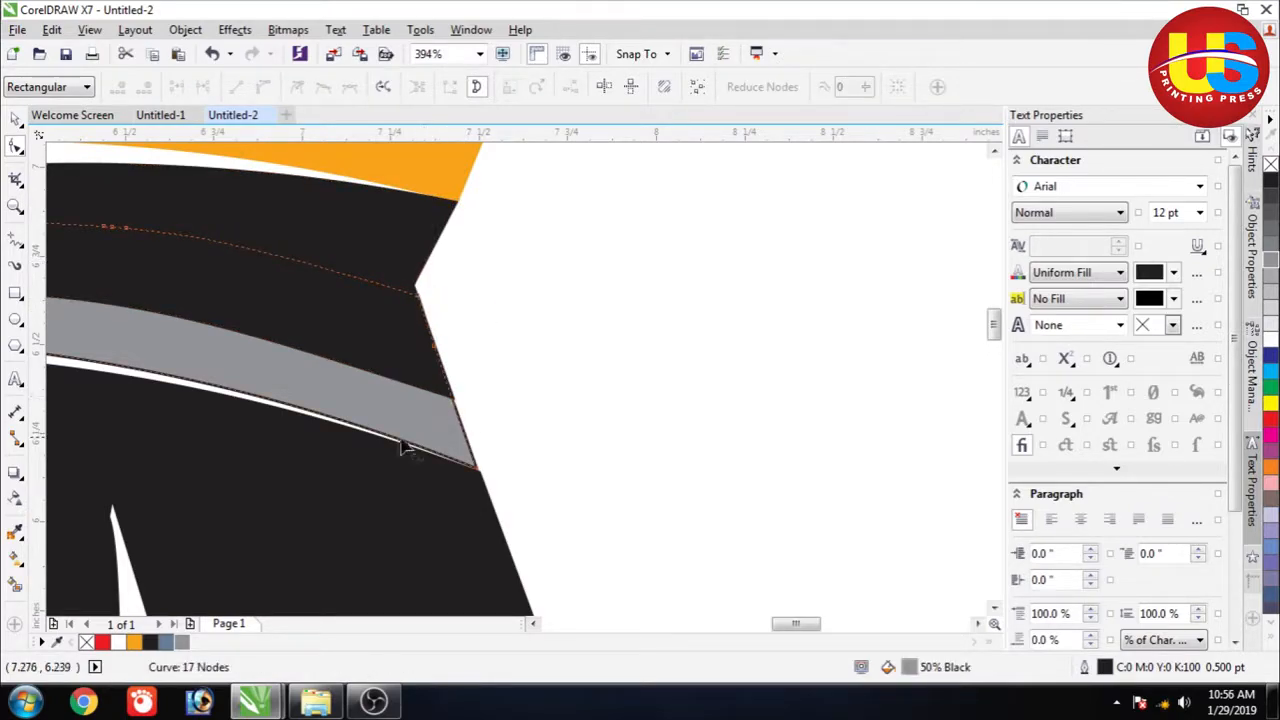
Step: Nudge the orange shape's lower-right corner and the black band's upper-right corner slightly inward so their edges meet
key("z")
right_click(255, 339)
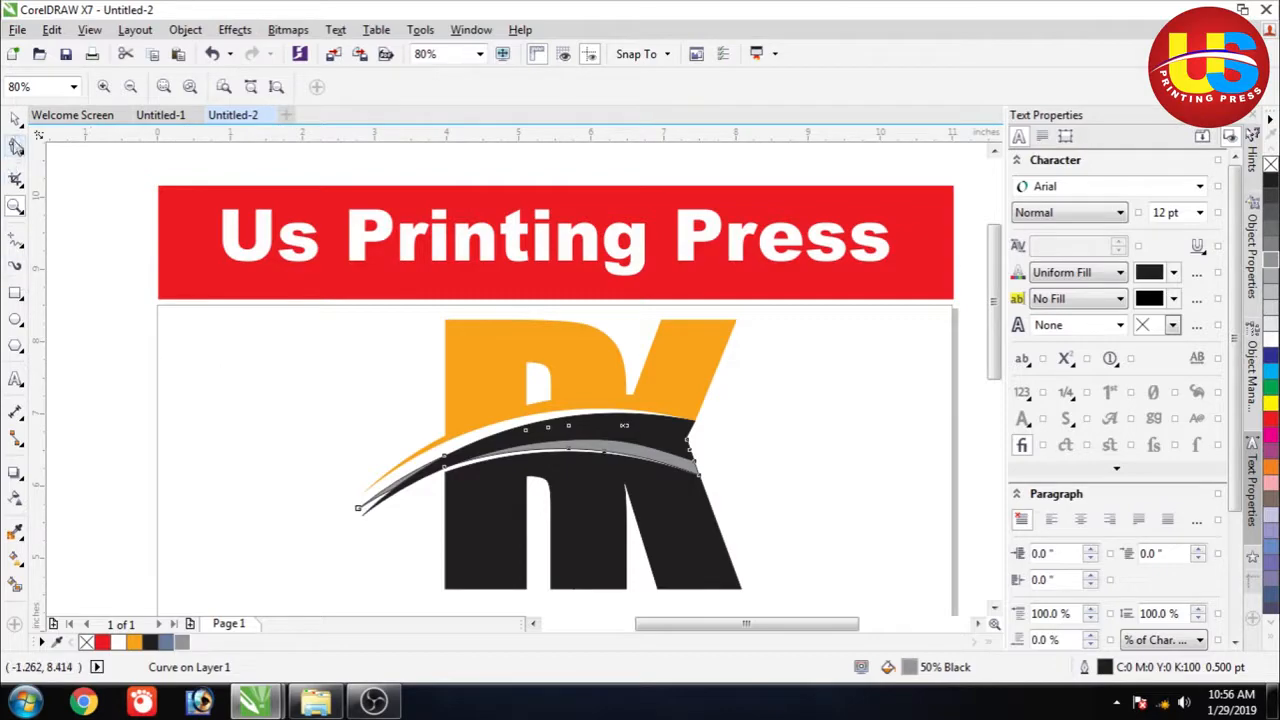
left_click_drag(634, 385, 740, 469)
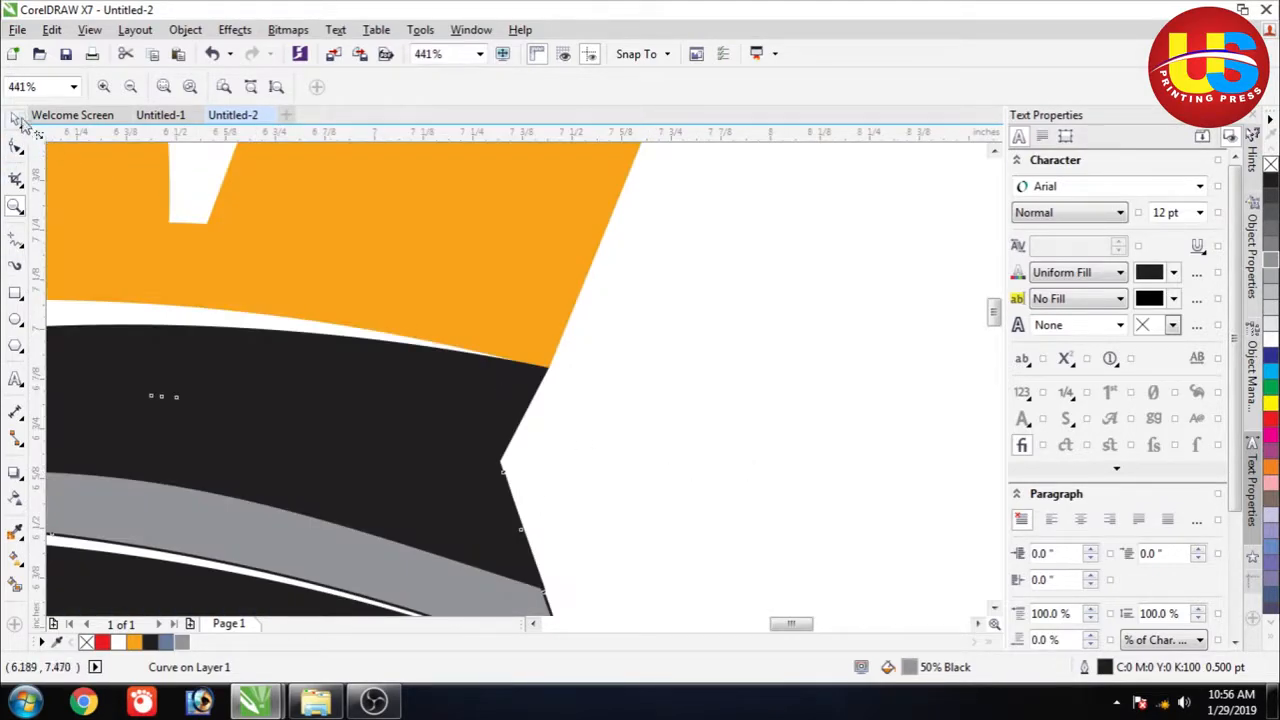
left_click(16, 119)
key("F10")
left_click(552, 369)
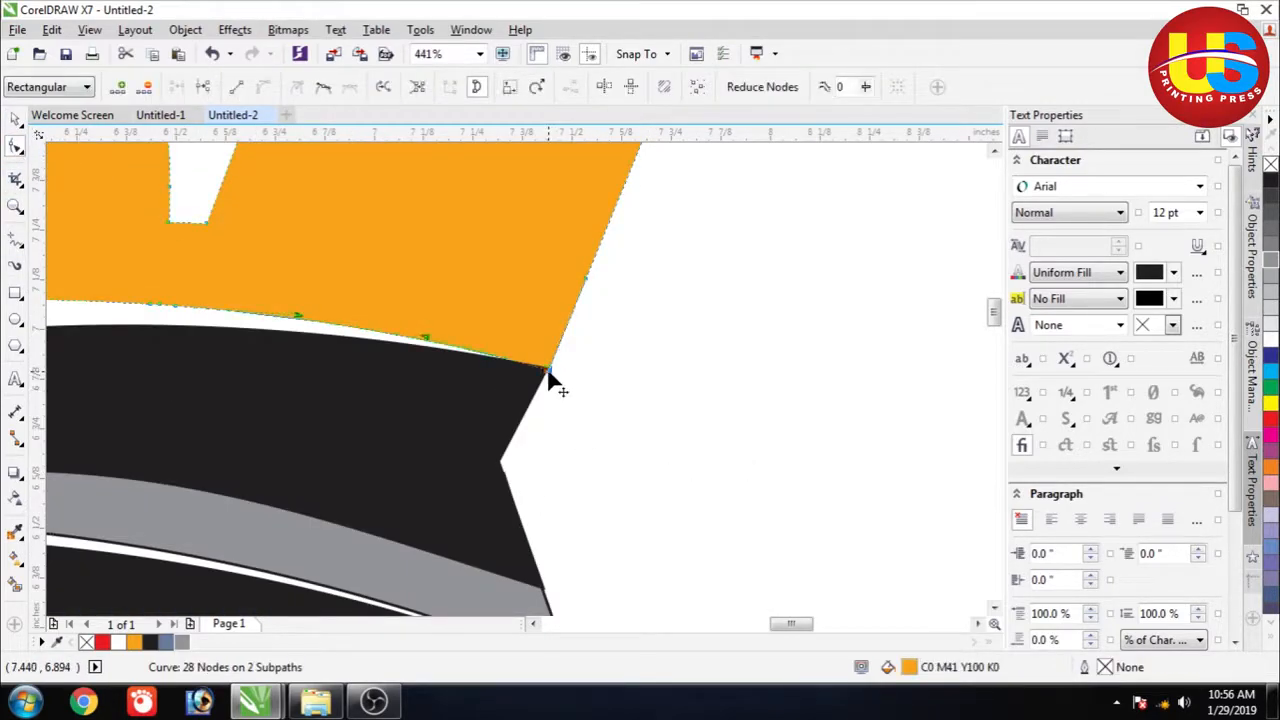
left_click_drag(548, 372, 545, 373)
left_click(533, 400)
left_click(585, 275)
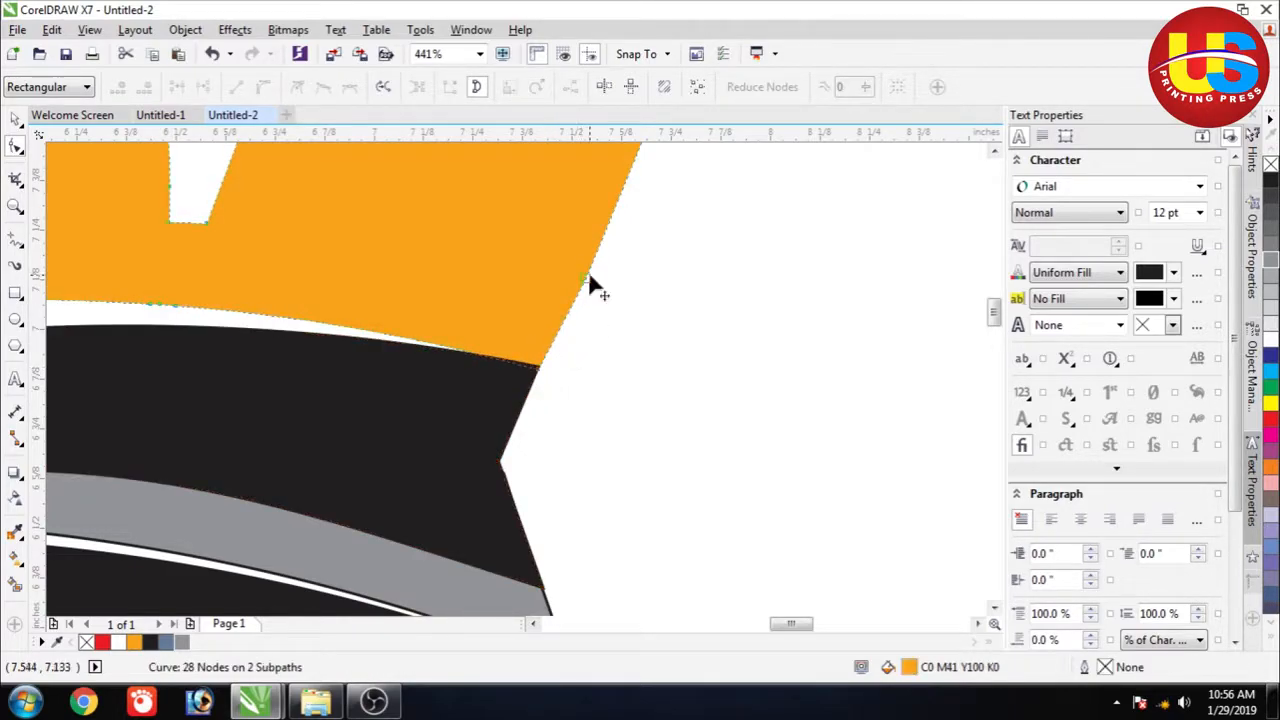
Step: Select all pieces of the RK logo and remove their outlines
key("z")
key("F3")
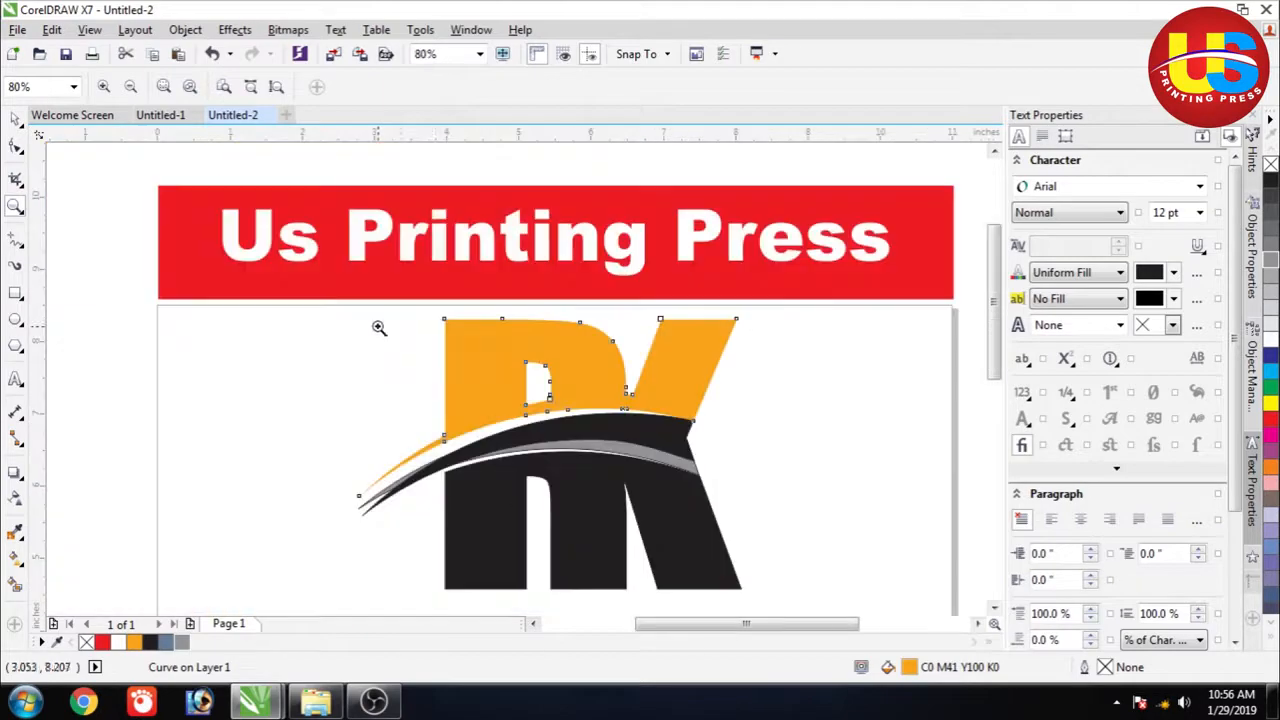
key("F3")
key("F3")
key("F3")
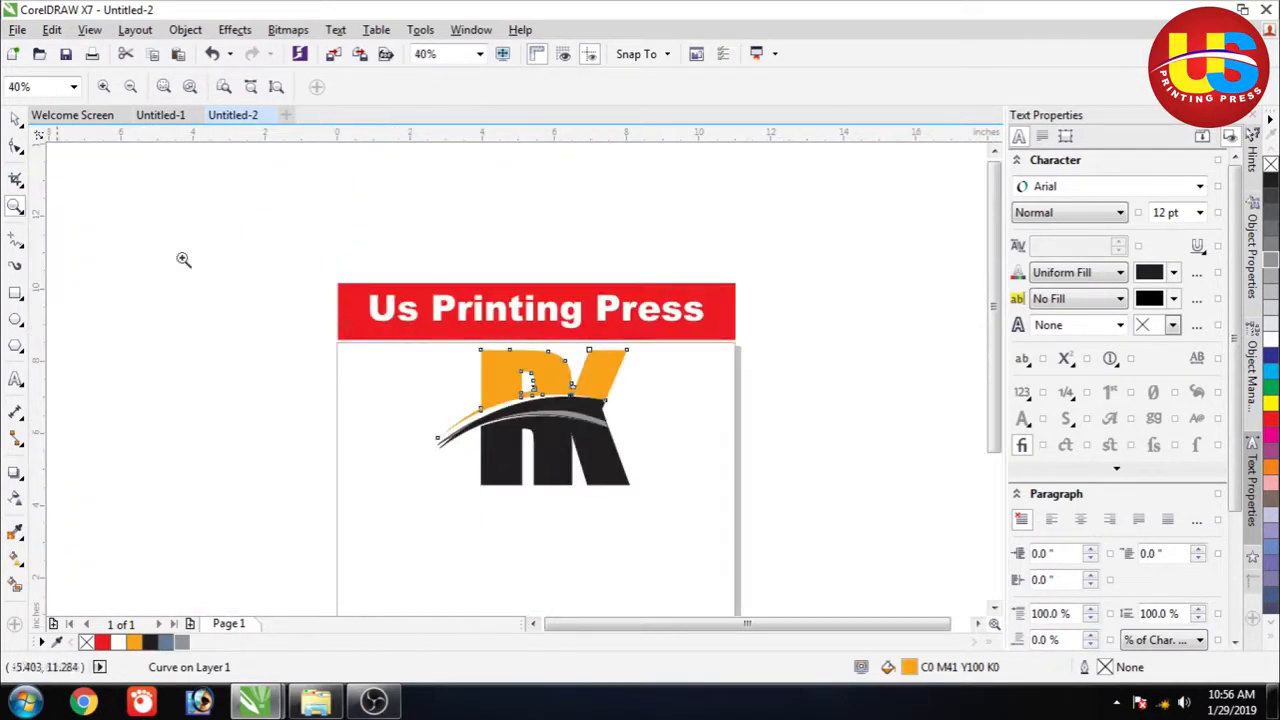
left_click(15, 118)
key("Escape")
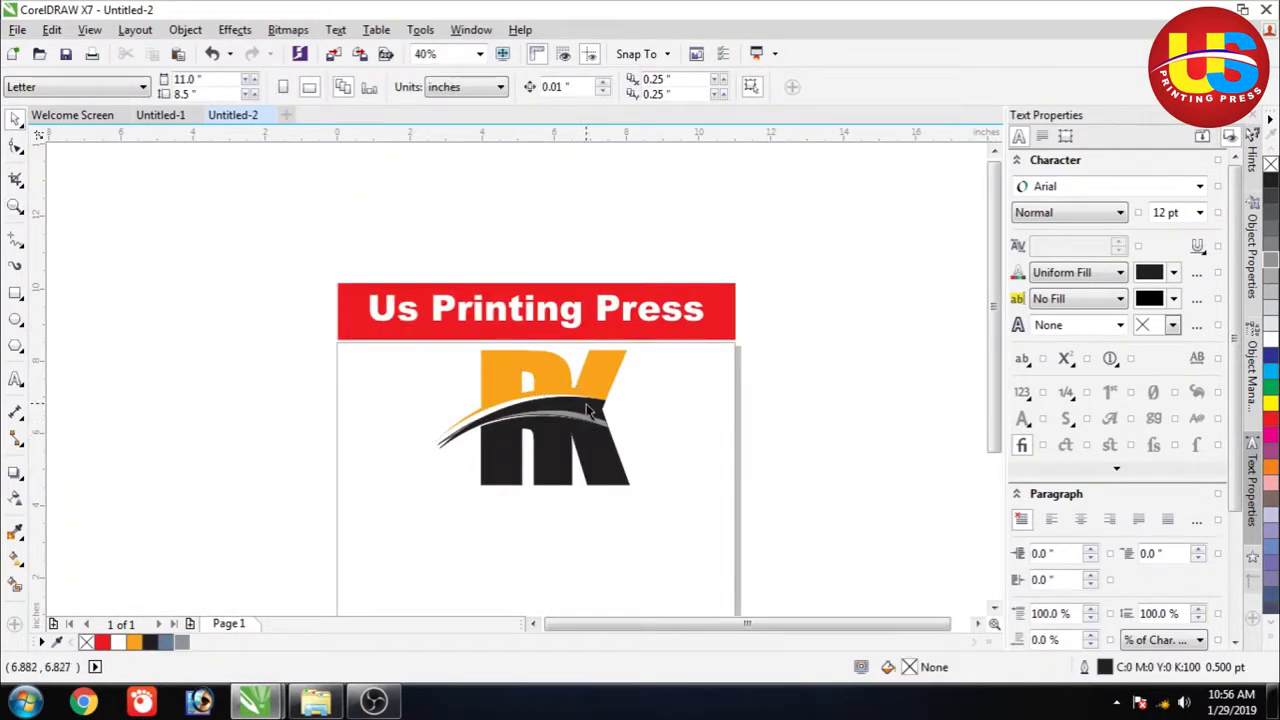
left_click(590, 410)
left_click_drag(418, 349, 694, 492)
left_click_drag(694, 524, 669, 478)
key("Escape")
Step: Apply a uniform transparency of 50 to the grey swoosh band
key("z")
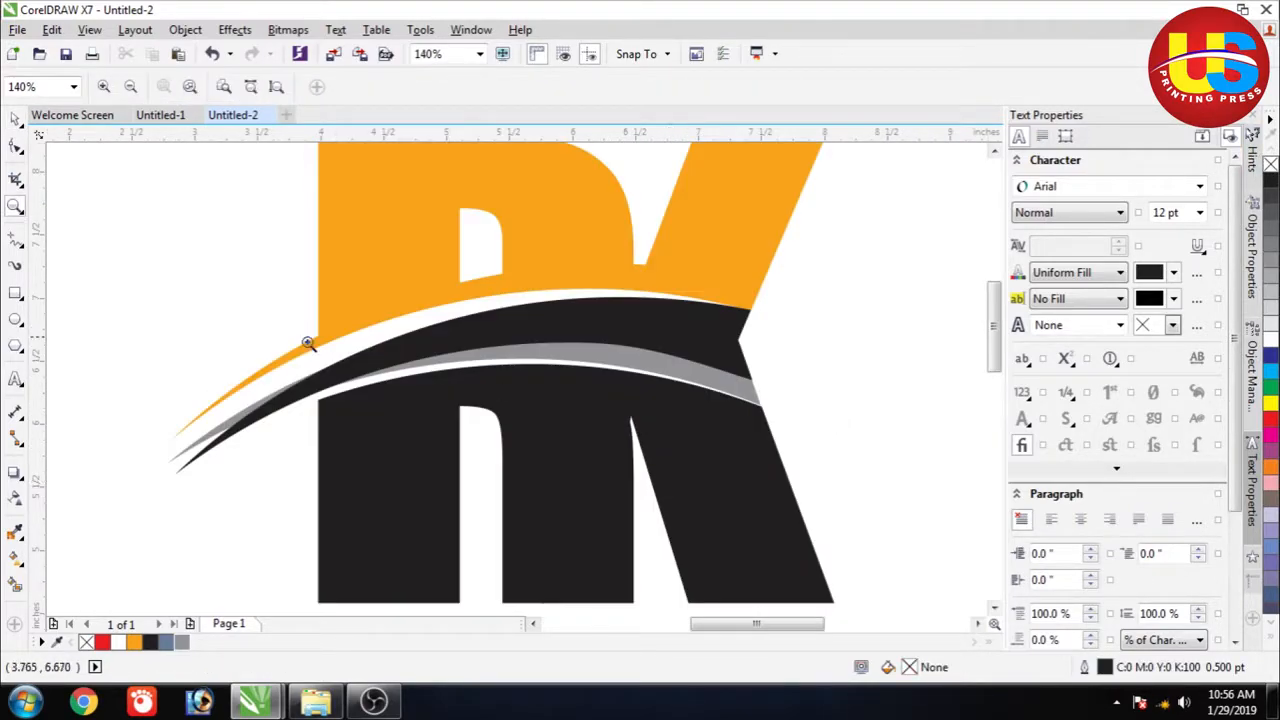
left_click(15, 499)
left_click(539, 357)
left_click_drag(424, 489, 447, 492)
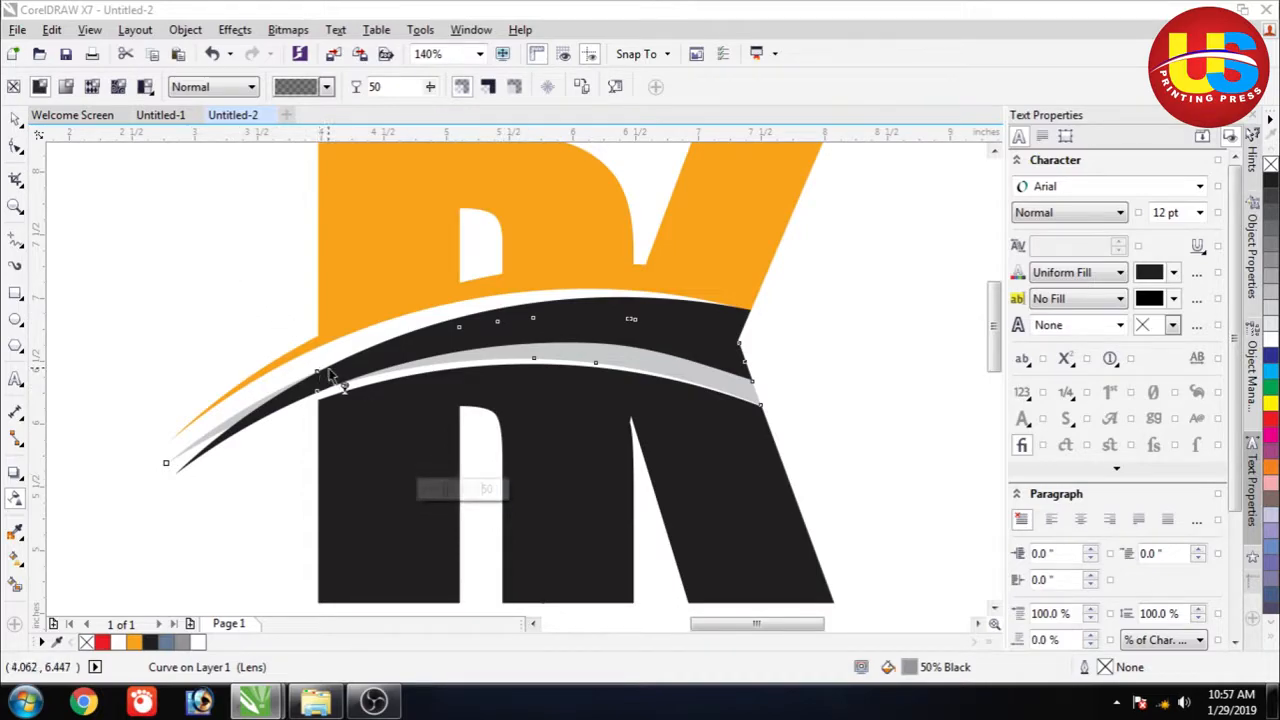
left_click(15, 119)
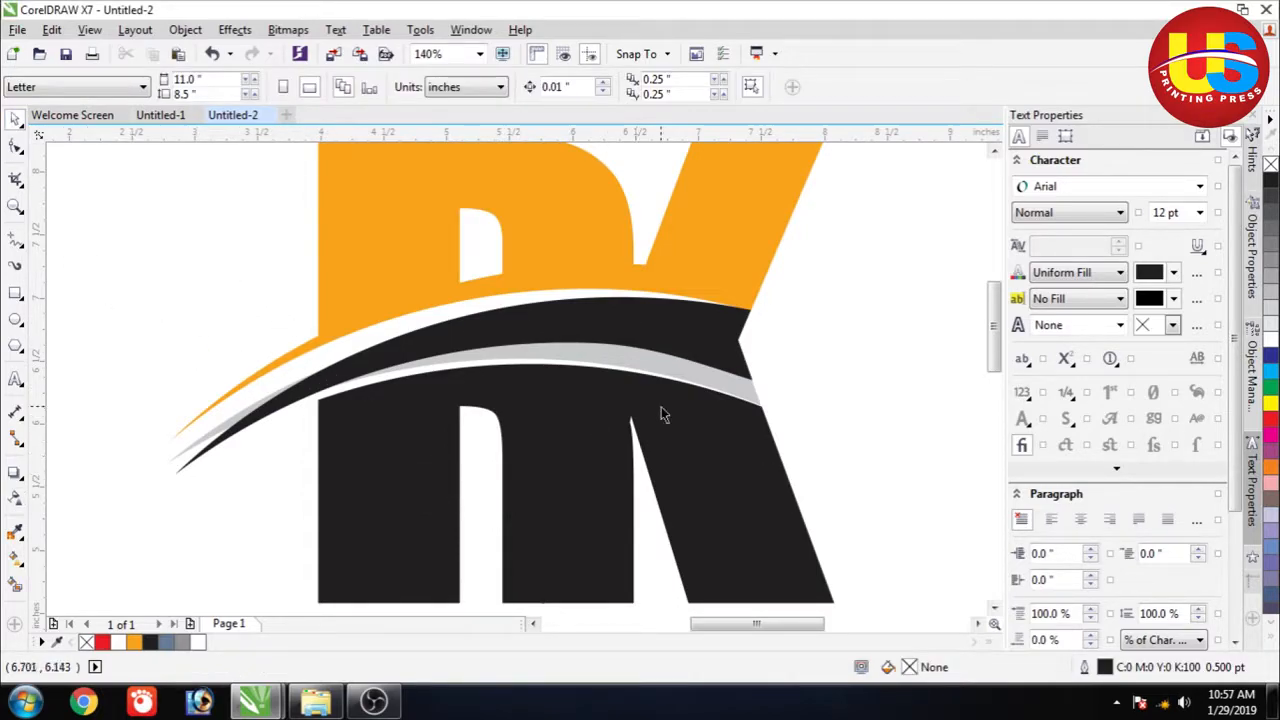
Step: Select the whole RK logo and stretch it wider horizontally about its centre
key("z")
right_click(232, 372)
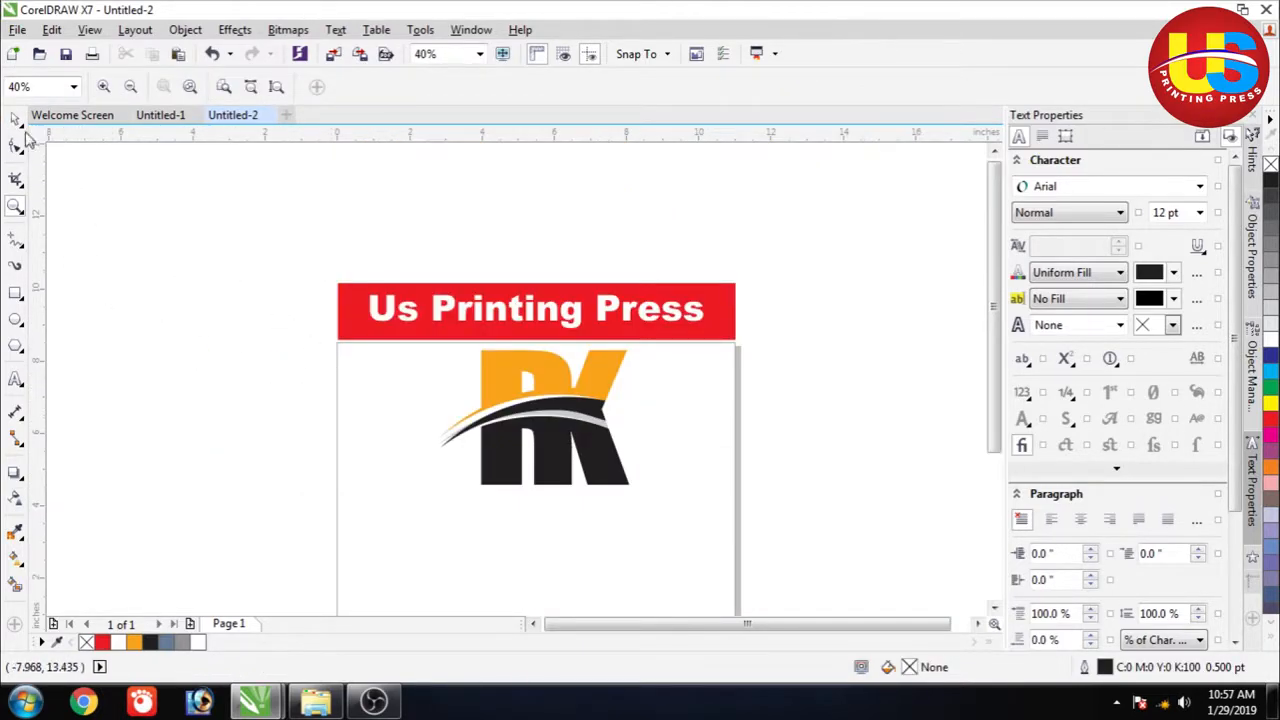
left_click(16, 120)
left_click_drag(678, 570, 397, 354)
left_click_drag(634, 417, 657, 420)
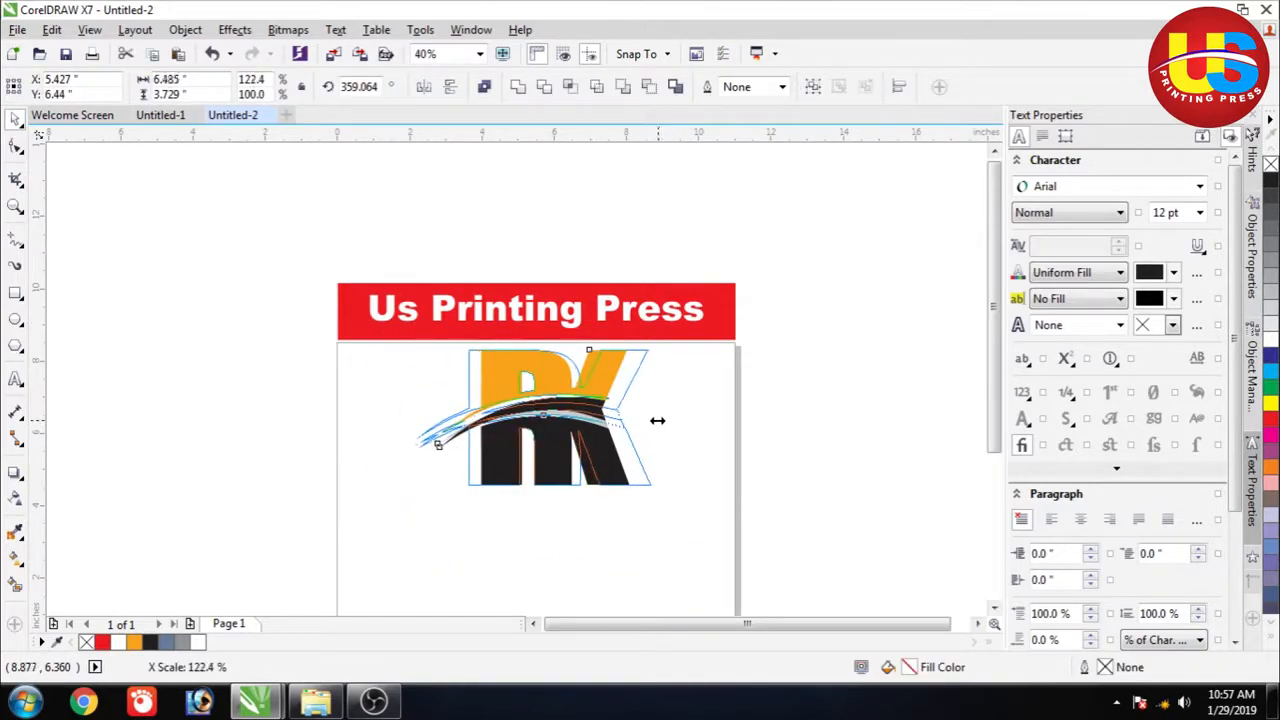
left_click(789, 471)
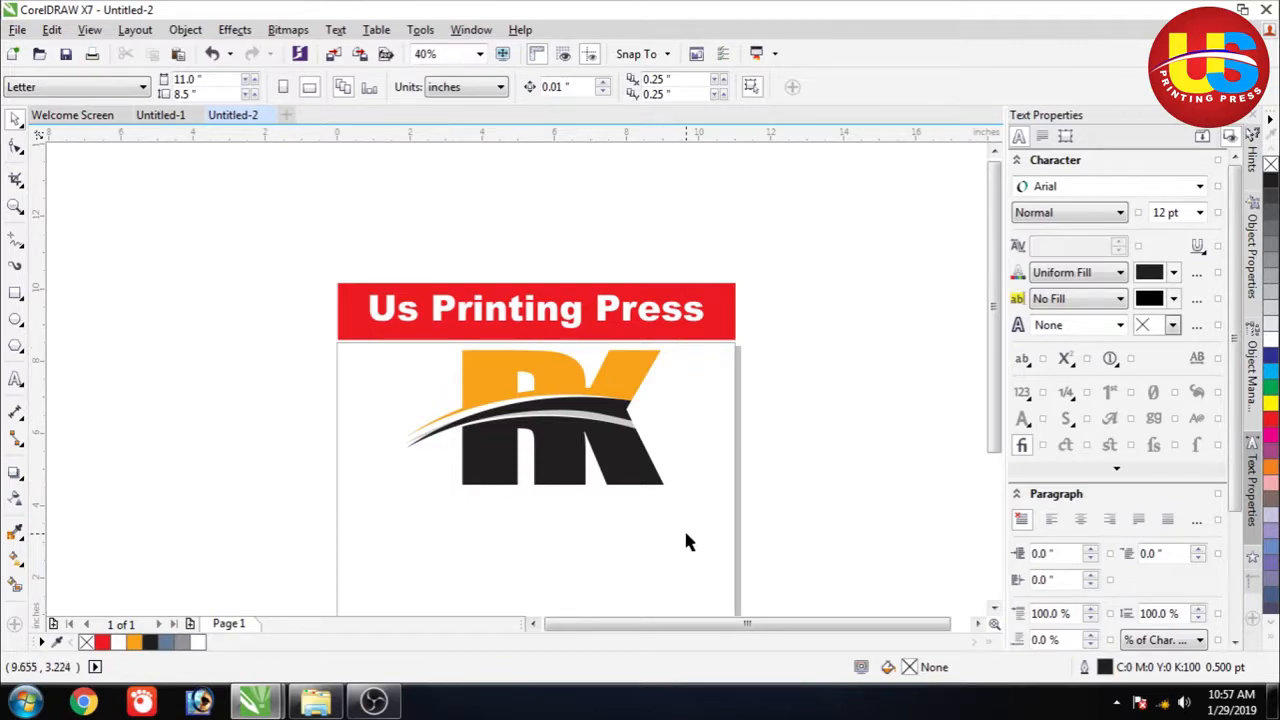
Step: Draw a rectangle about 1.53 by 1.01 inches over the foot of the R's stem, extending below it
left_click_drag(686, 541, 337, 337)
left_click(665, 448)
left_click(15, 293)
left_click_drag(462, 476, 516, 512)
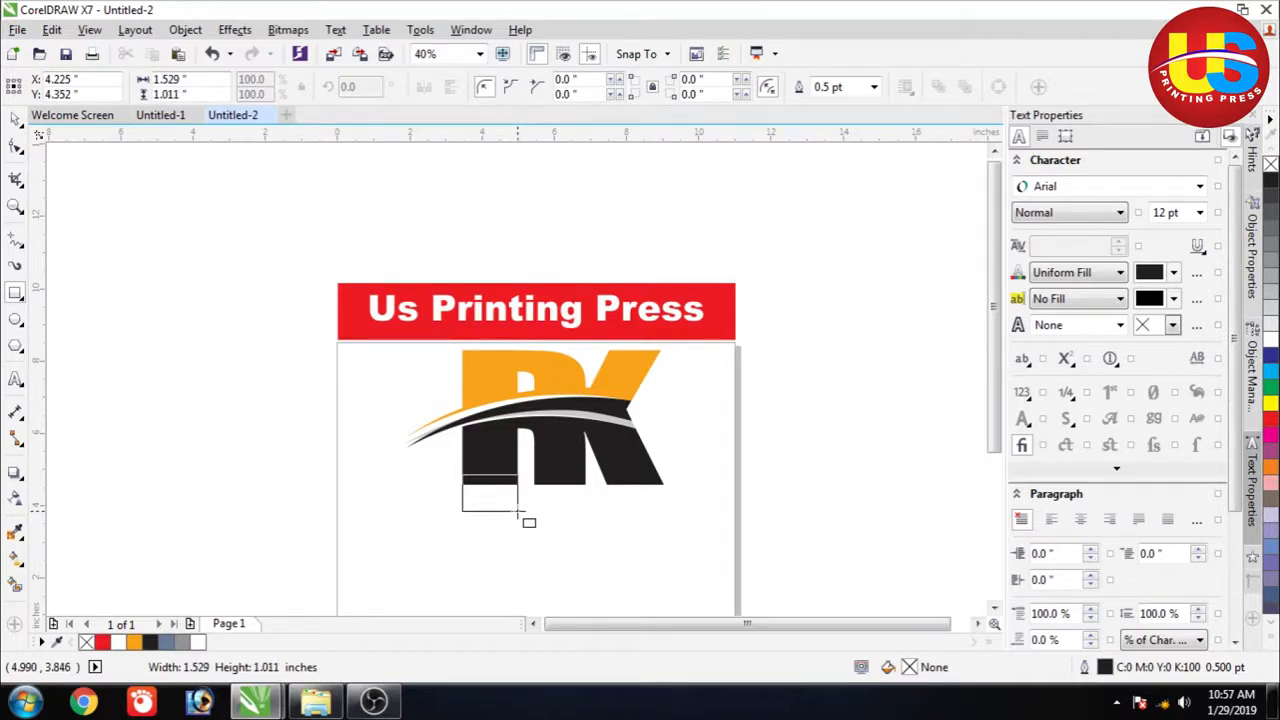
left_click_drag(518, 513, 518, 513)
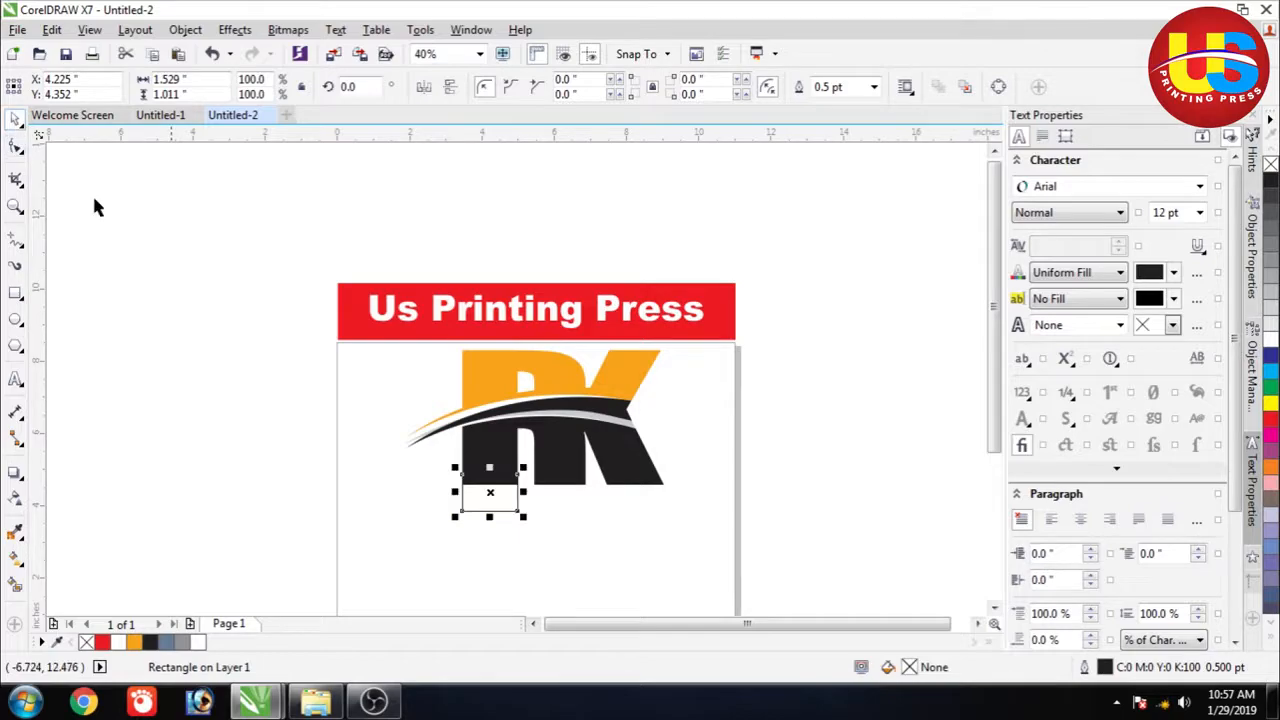
left_click(441, 497)
Step: Draw a long thin rectangle about 6.43 by 0.52 inches beneath the letters, starting at the R stem's outer edge
key("F6")
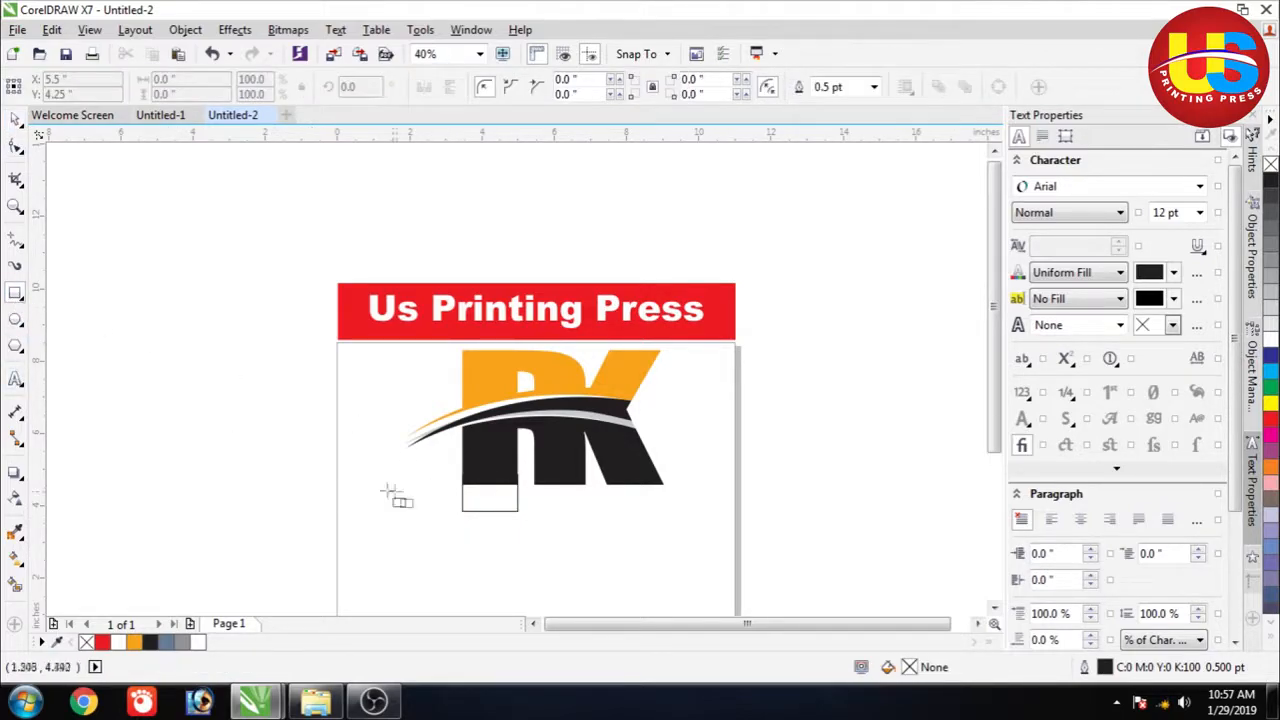
left_click_drag(463, 503, 695, 522)
left_click(15, 118)
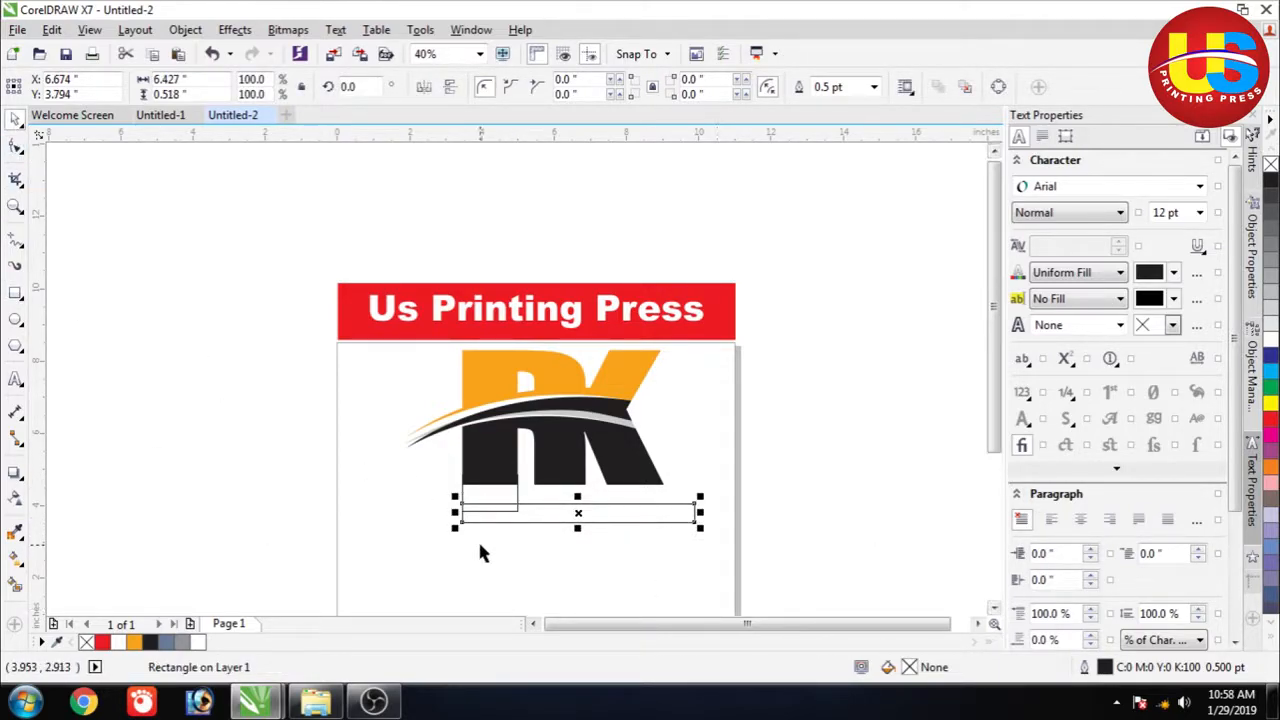
Step: Round the long bar's lower-left corner to a radius of about 0.26 inches
key("z")
left_click_drag(394, 457, 732, 558)
left_click(15, 119)
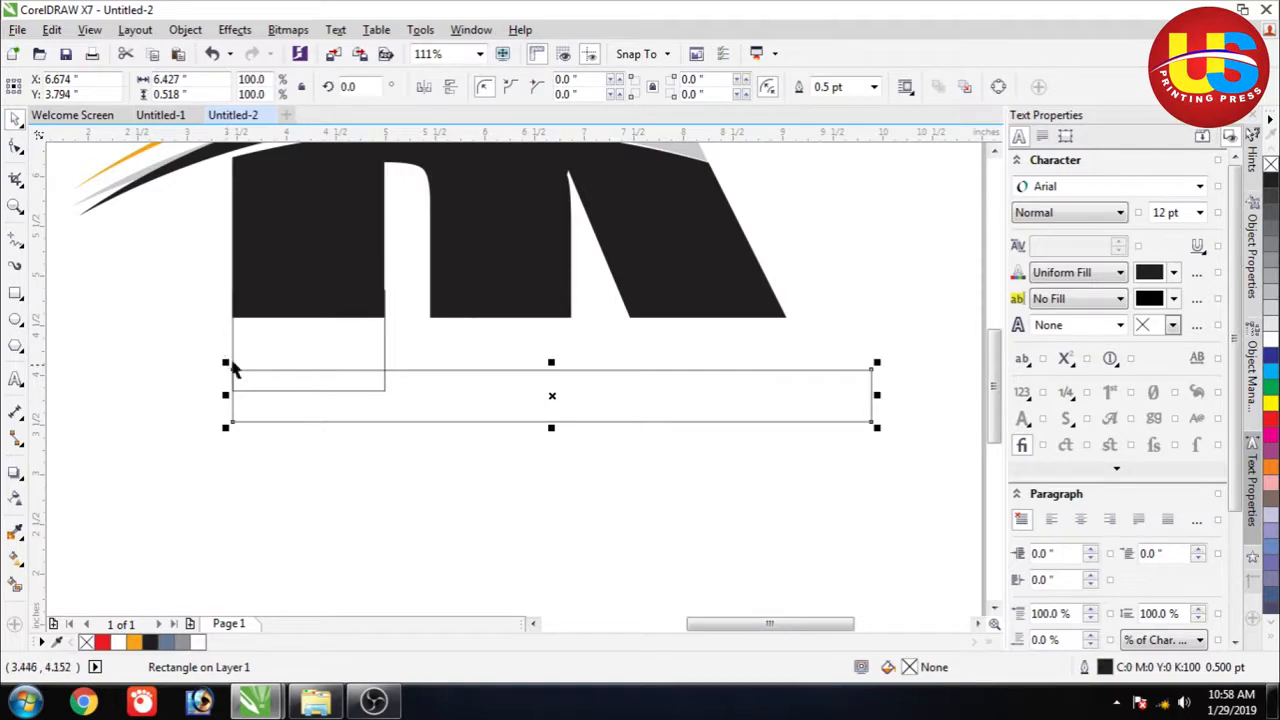
left_click(164, 399)
left_click(250, 405)
left_click(15, 146)
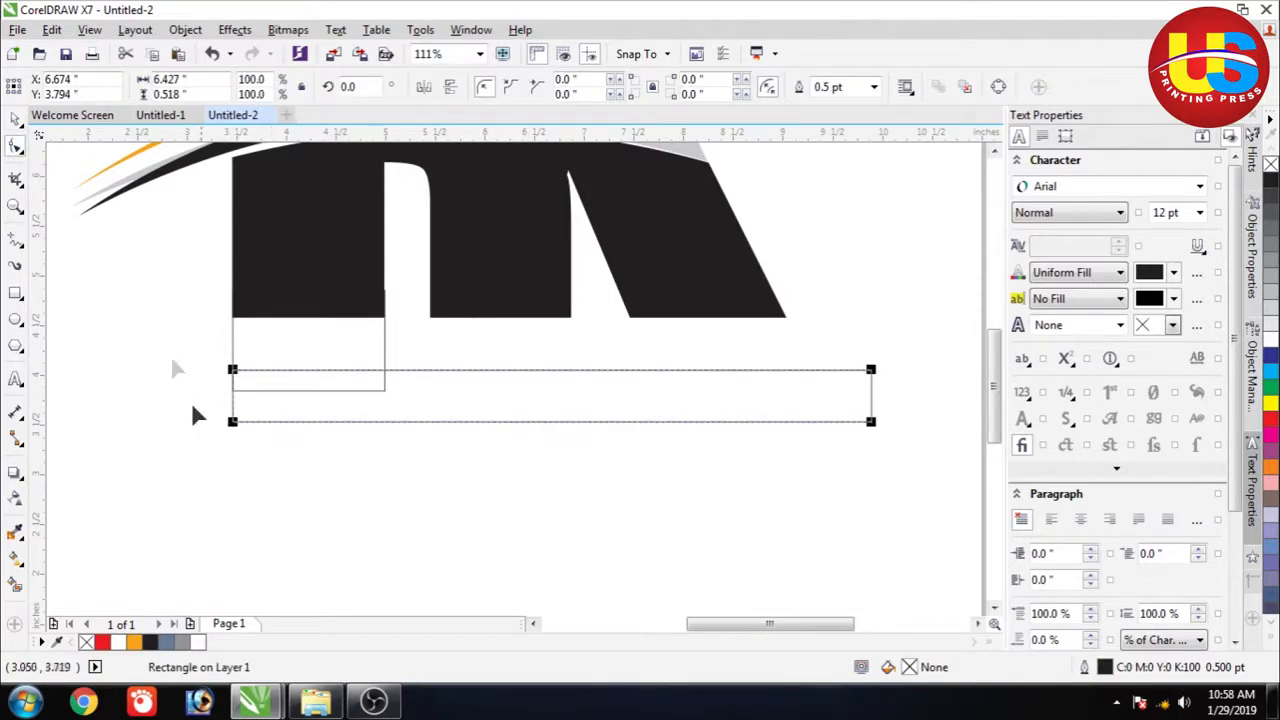
left_click_drag(231, 422, 259, 426)
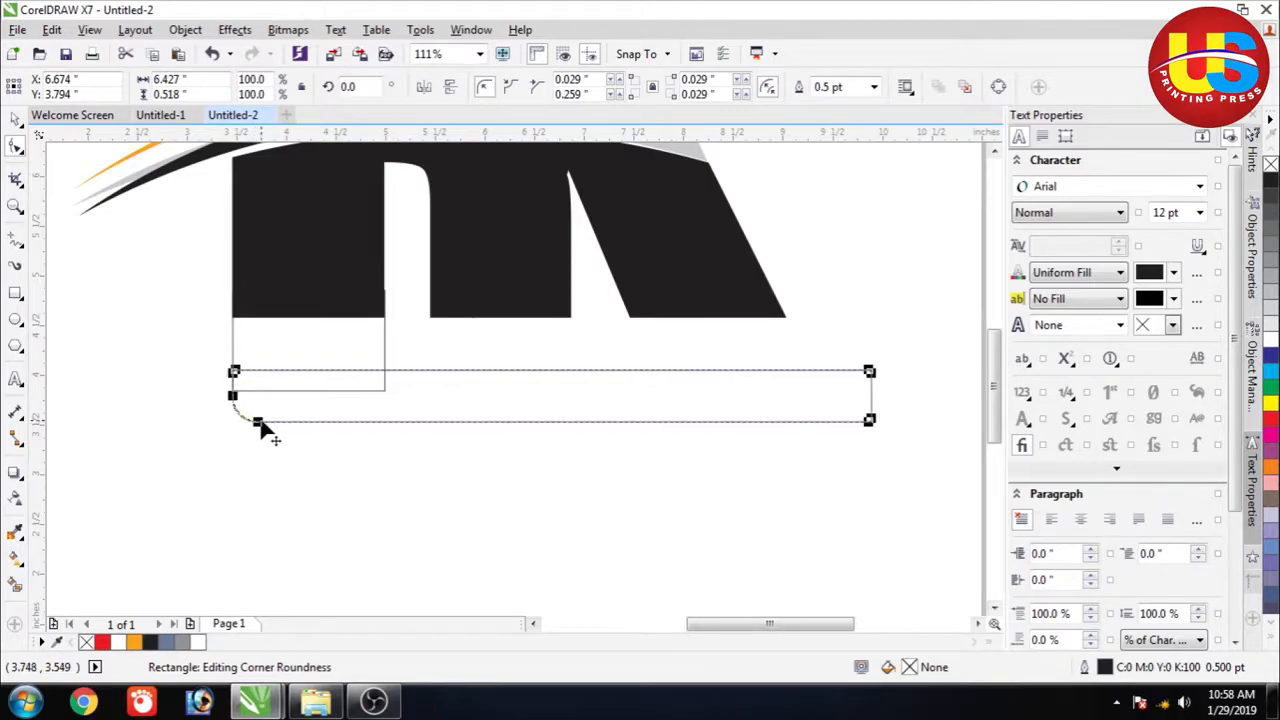
left_click(15, 119)
left_click(257, 399)
left_click(268, 370)
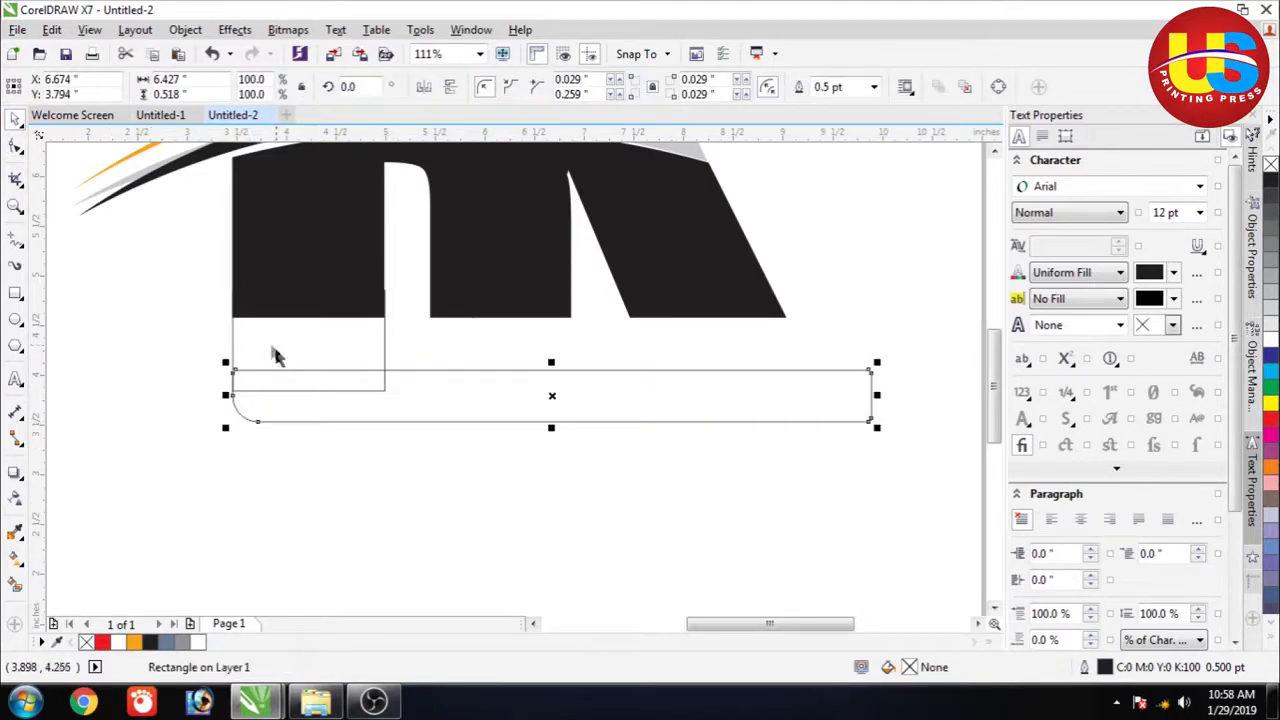
Step: Narrow the small rectangle slightly so its right edge lines up with the R's stem
key("z")
left_click(392, 360)
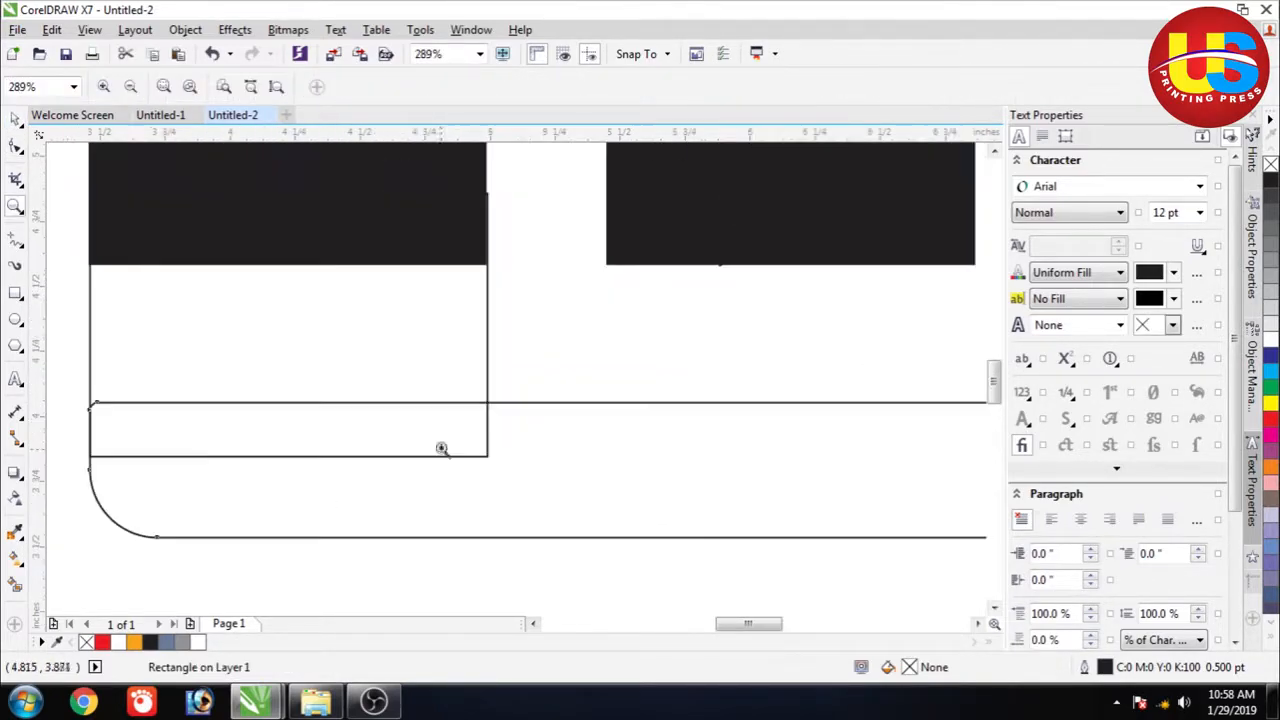
left_click(16, 120)
left_click_drag(497, 325, 488, 323)
left_click(480, 588)
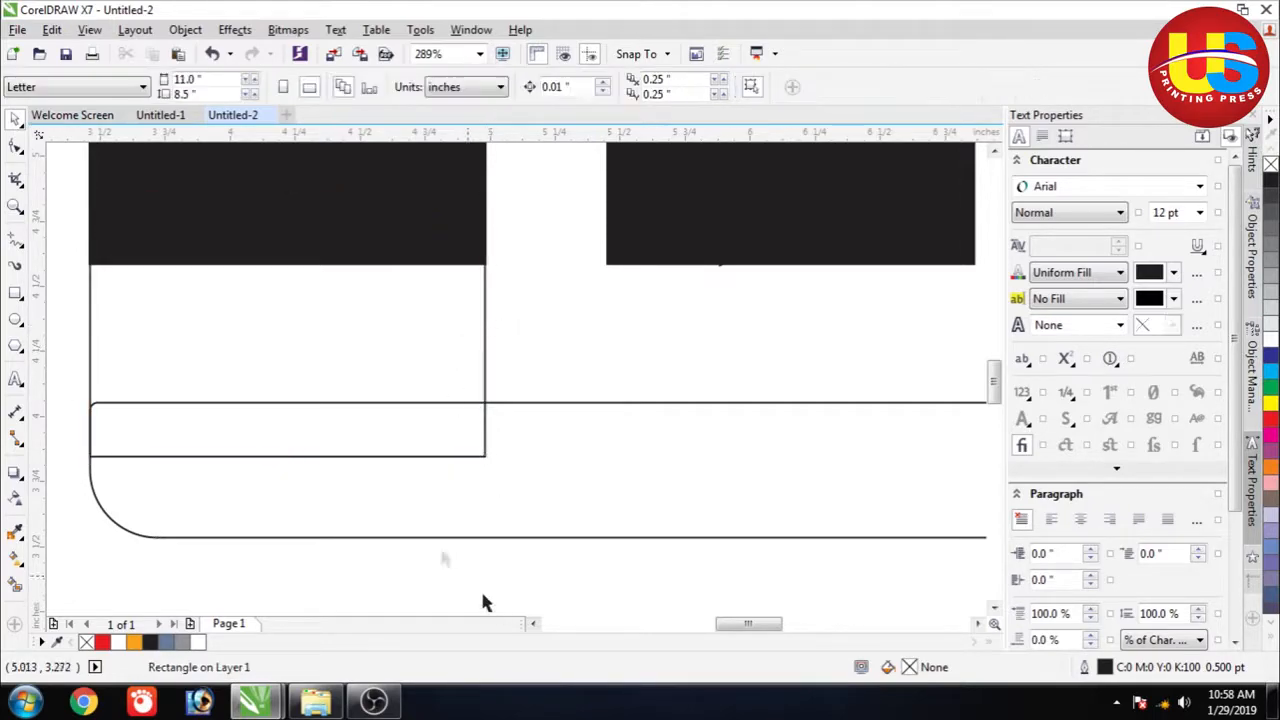
Step: Reduce the long bar's upper-left corner rounding to about 0.007 inches so it is practically square
left_click(156, 436)
key("F10")
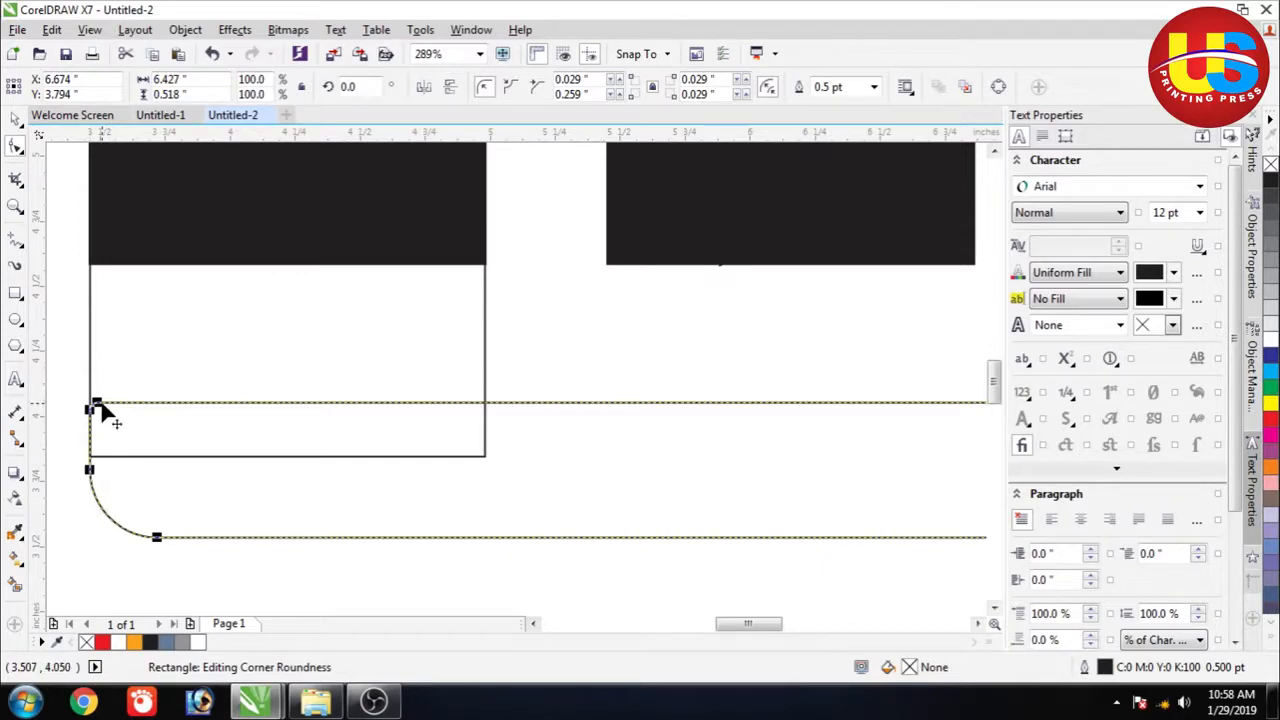
left_click_drag(101, 405, 81, 407)
key("z")
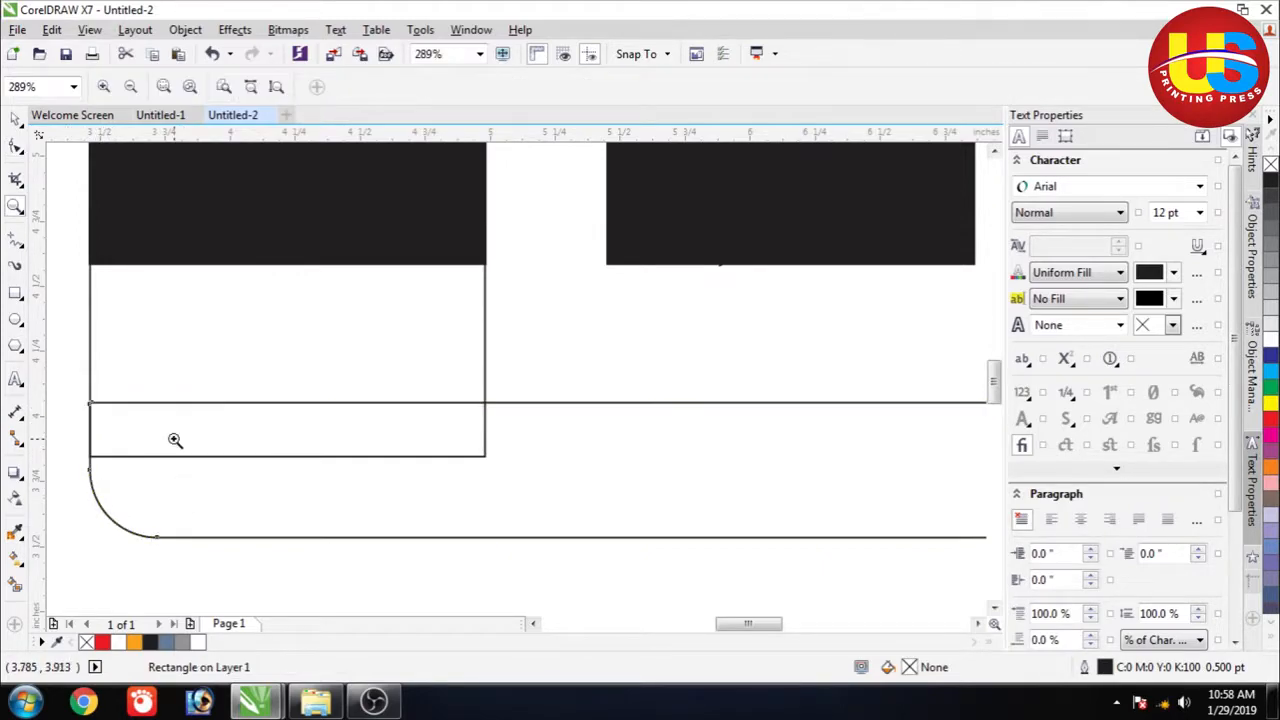
Step: Reduce the rounding of both right corners of the long bar to about 0.003 inches
right_click(174, 440)
left_click_drag(839, 342, 903, 456)
left_click(15, 146)
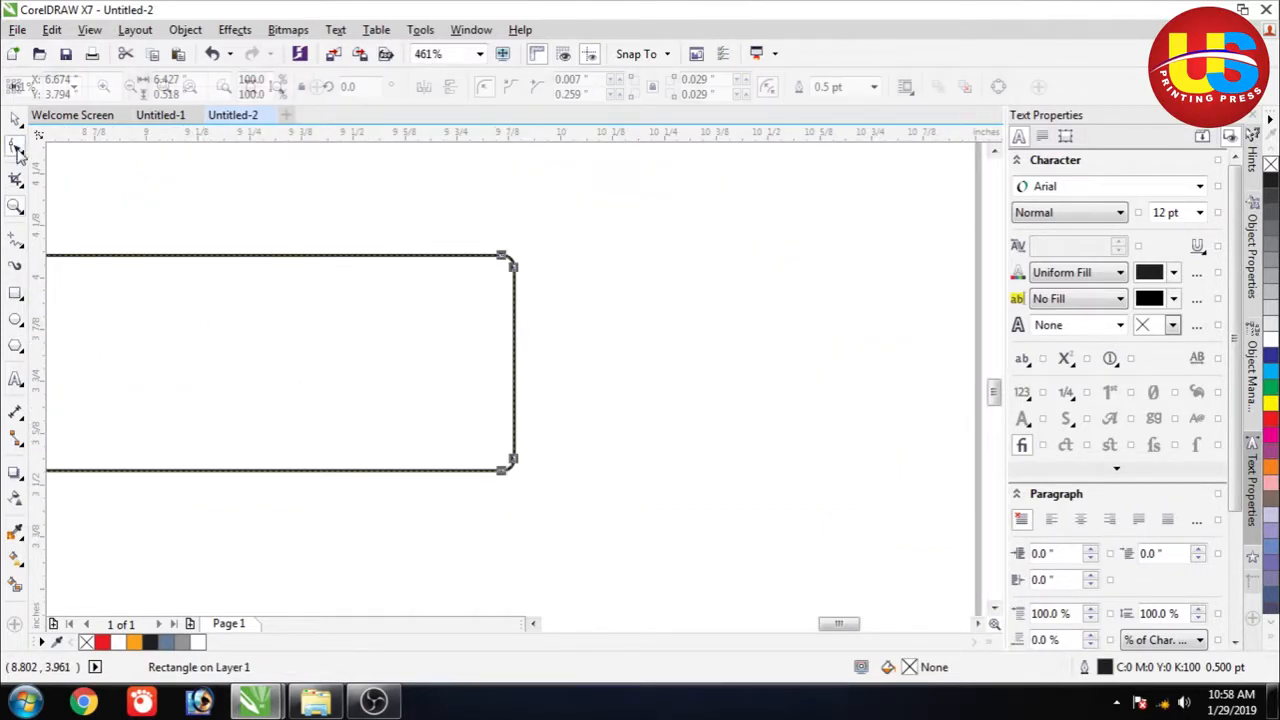
left_click_drag(513, 266, 514, 267)
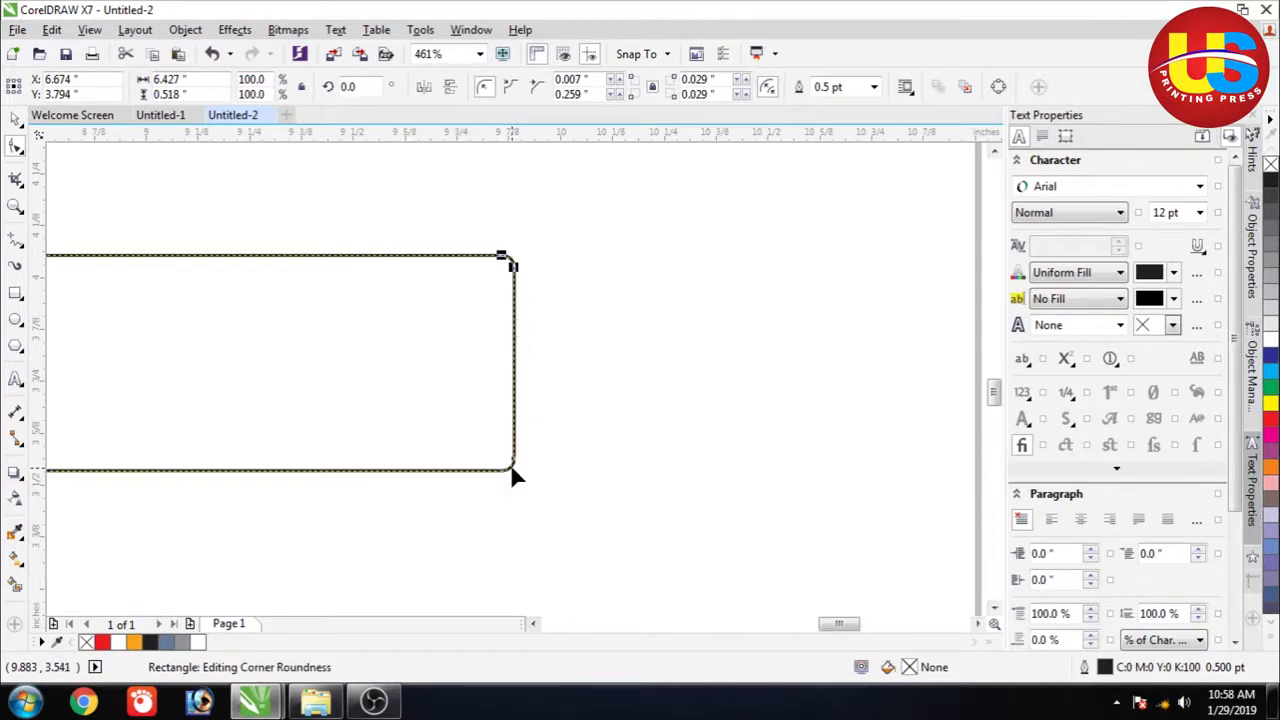
left_click(15, 119)
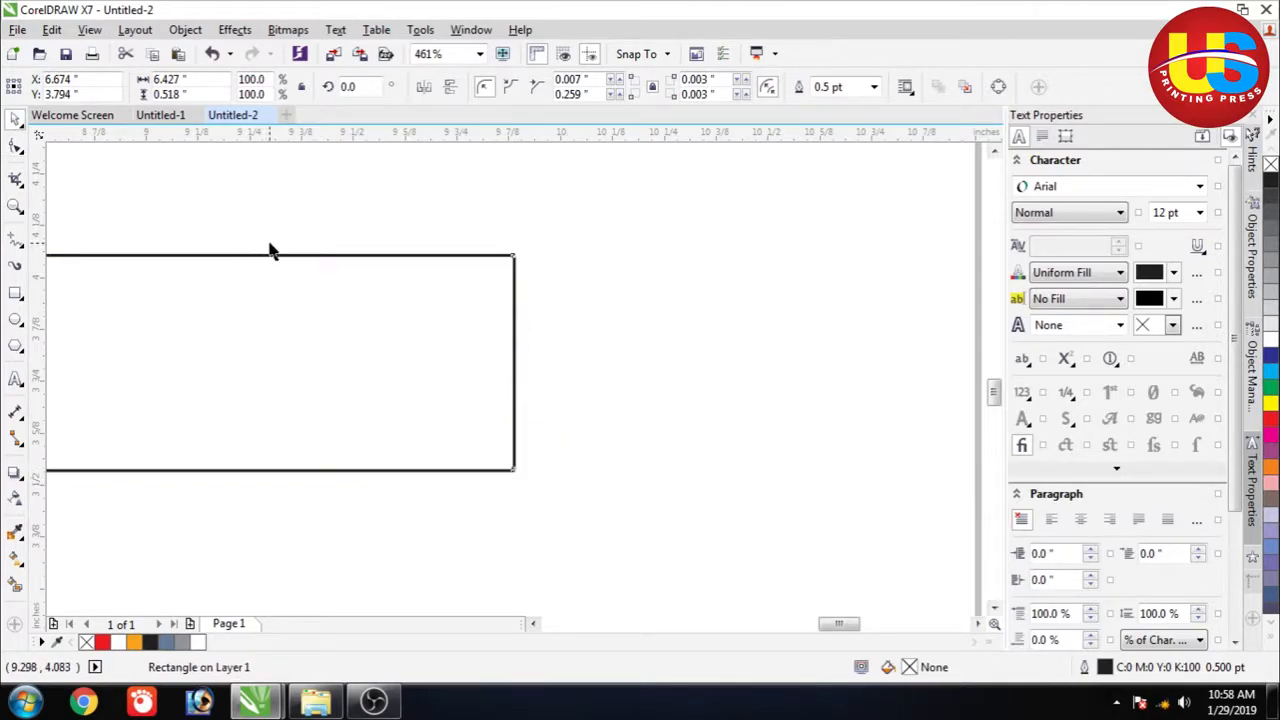
Step: Fill the stem extension and the long bar below the letters with blue-grey using Smart Fill
key("z")
right_click(309, 314)
left_click(16, 120)
left_click(294, 337)
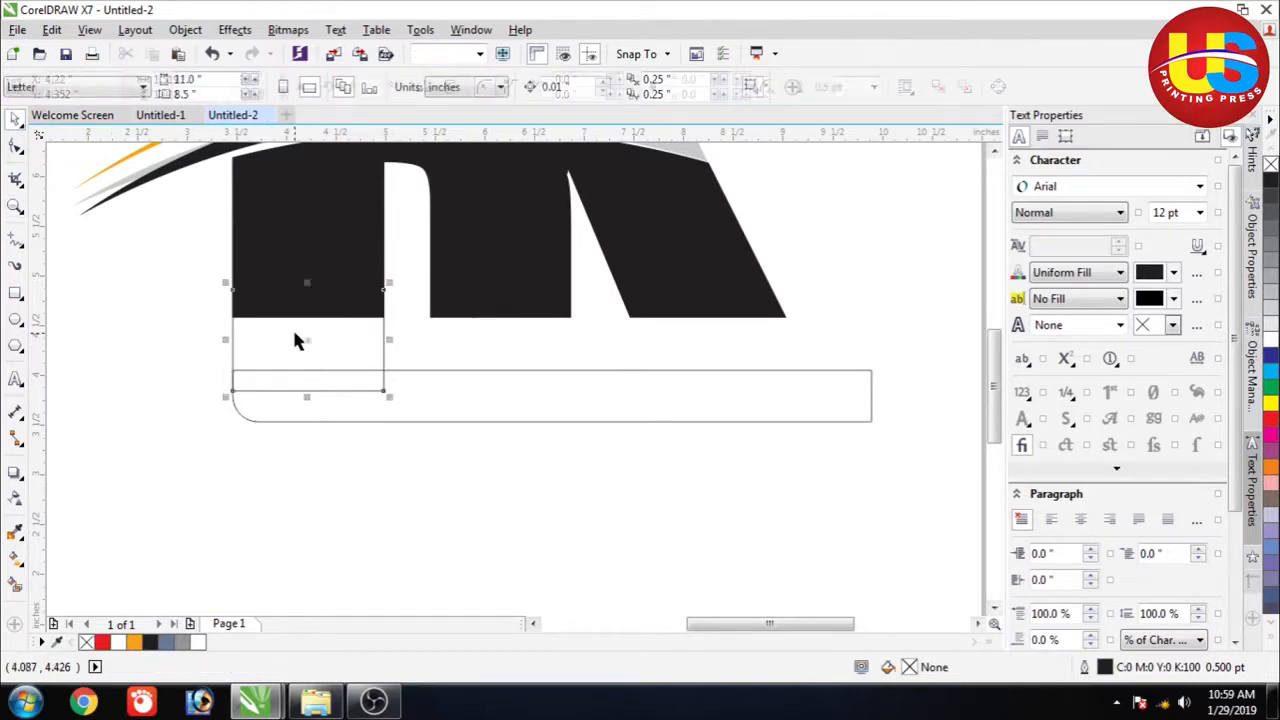
left_click(15, 584)
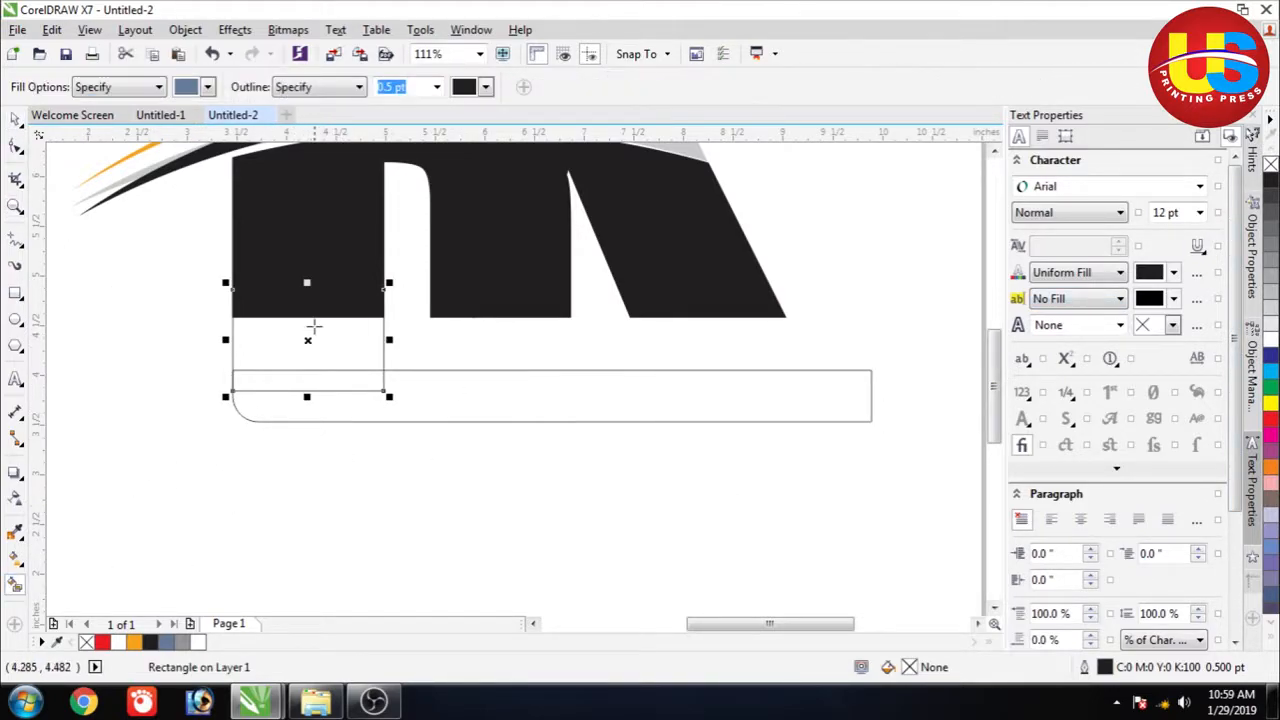
left_click(313, 357)
left_click(433, 403)
left_click(15, 119)
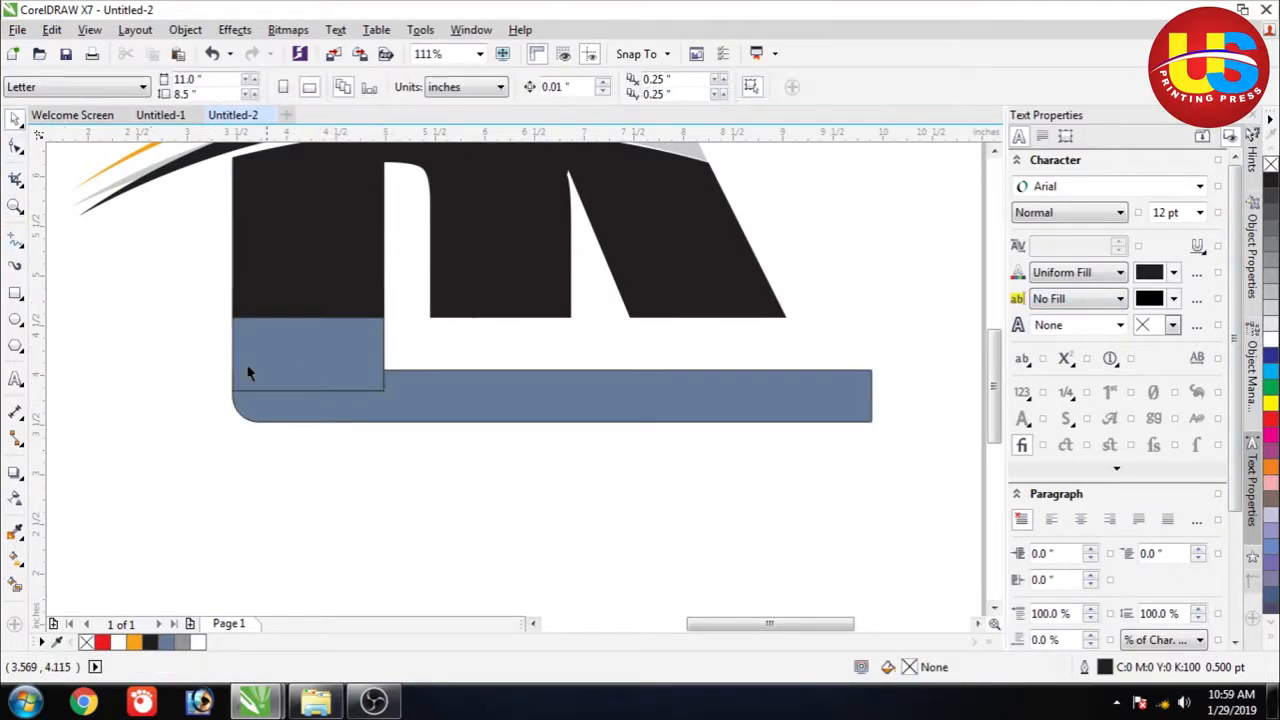
Step: Move the two blue-grey shapes below their source outlines and weld them into a single shape
left_click(246, 366)
left_click(434, 412, "shift")
left_click_drag(404, 401, 406, 534)
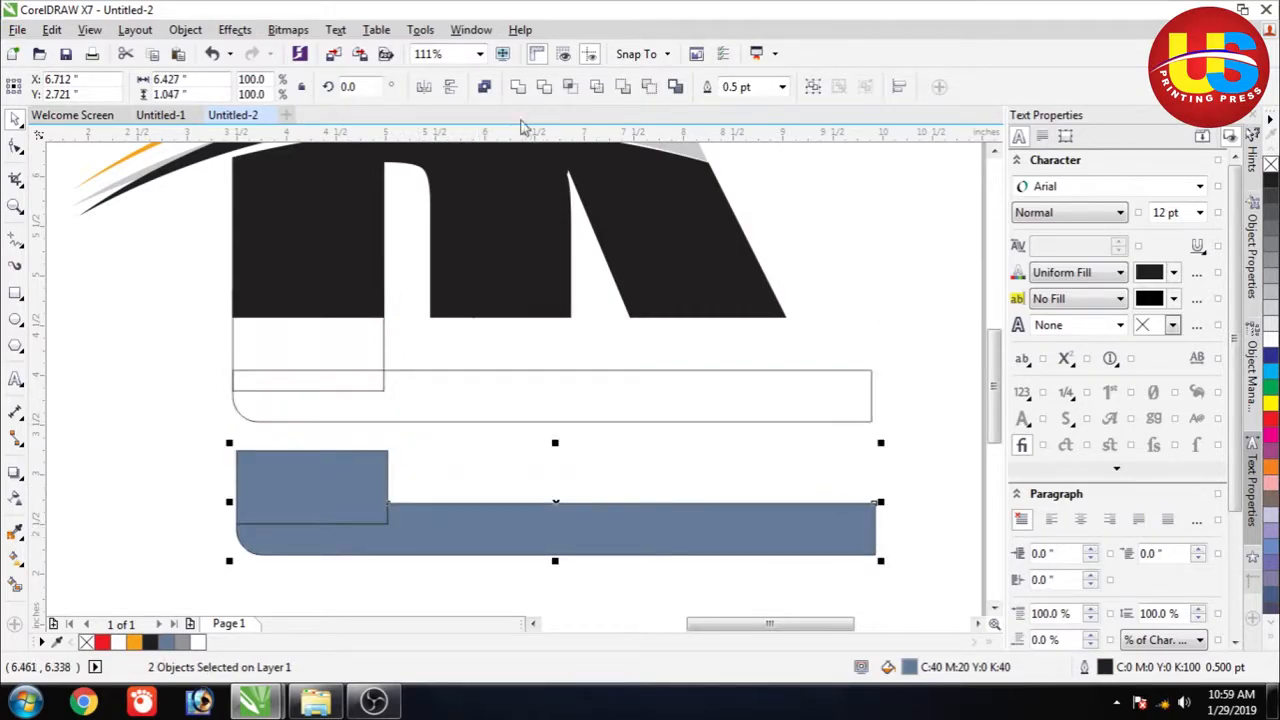
key("Escape")
left_click(268, 490)
Step: Delete the two leftover unfilled rectangles beneath the letters
left_click(263, 368)
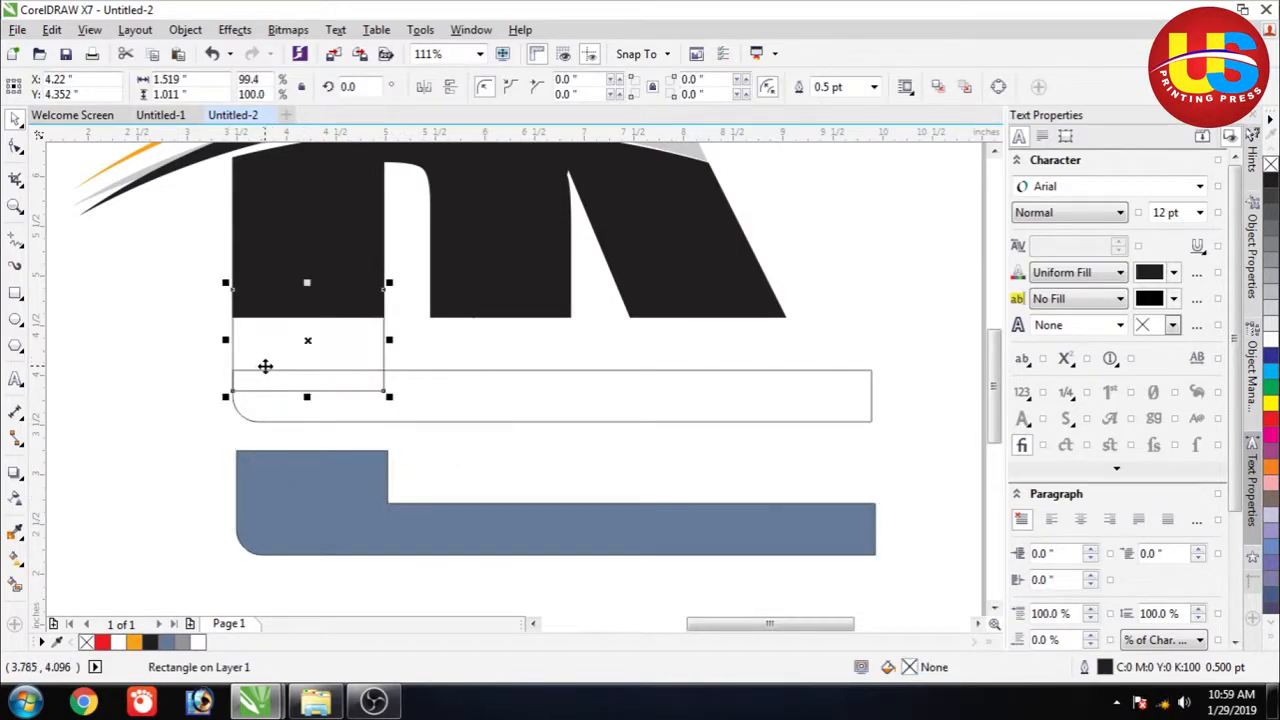
key("Delete")
left_click(420, 408)
key("Delete")
Step: Move the welded blue-grey shape up so it overlaps the lower end of the R's stem
left_click(368, 474)
left_click_drag(368, 474, 317, 374)
left_click(366, 477)
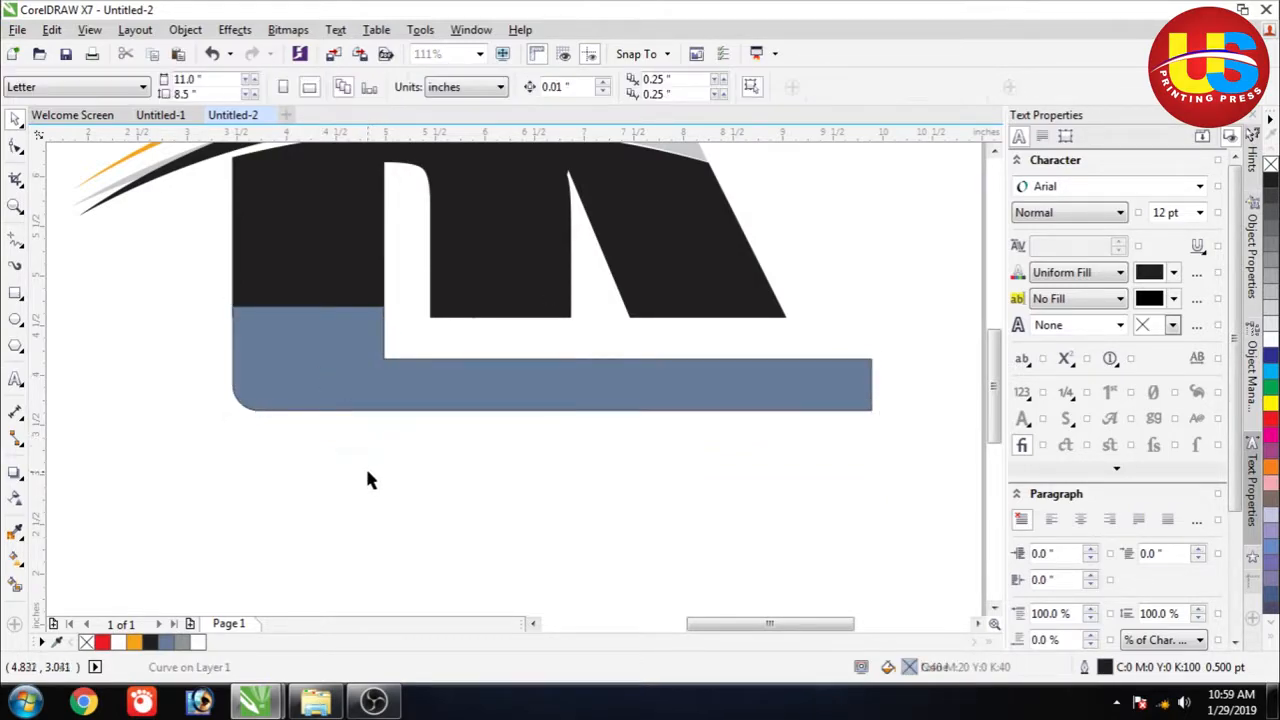
Step: Remove the outline from the welded blue-grey shape
left_click_drag(200, 277, 872, 478)
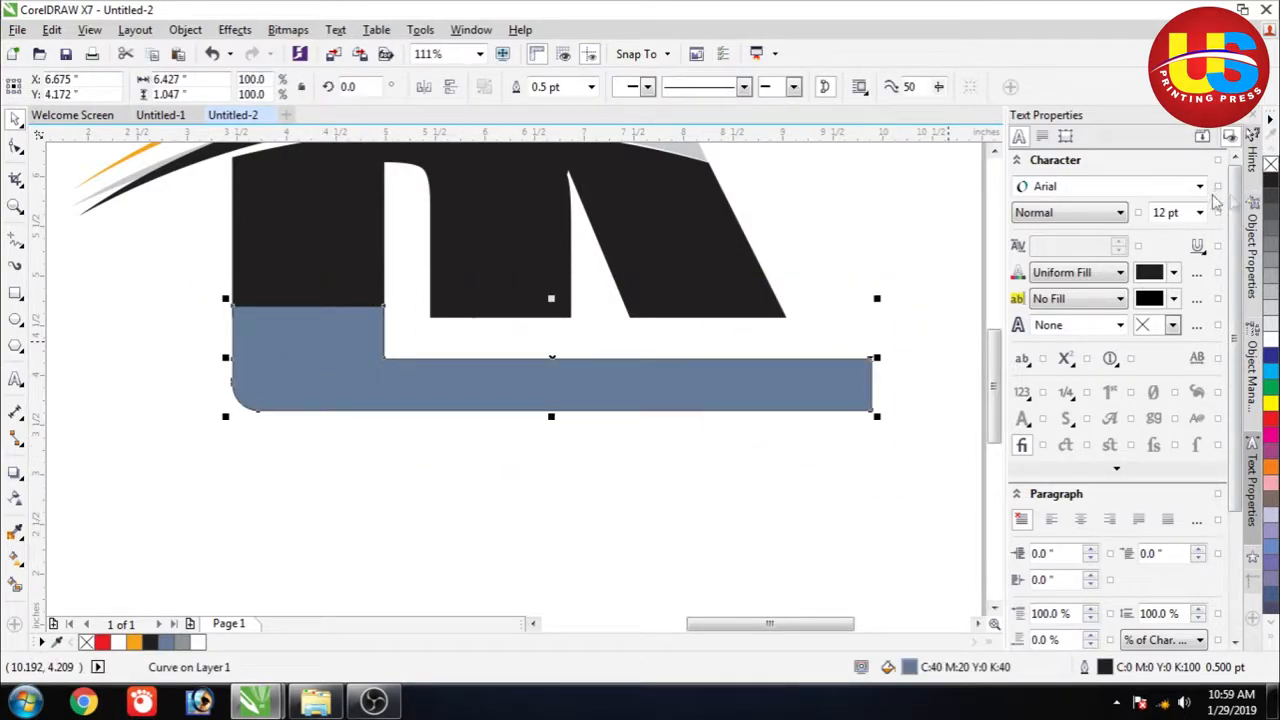
right_click(1270, 165)
left_click(414, 330)
left_click(355, 342)
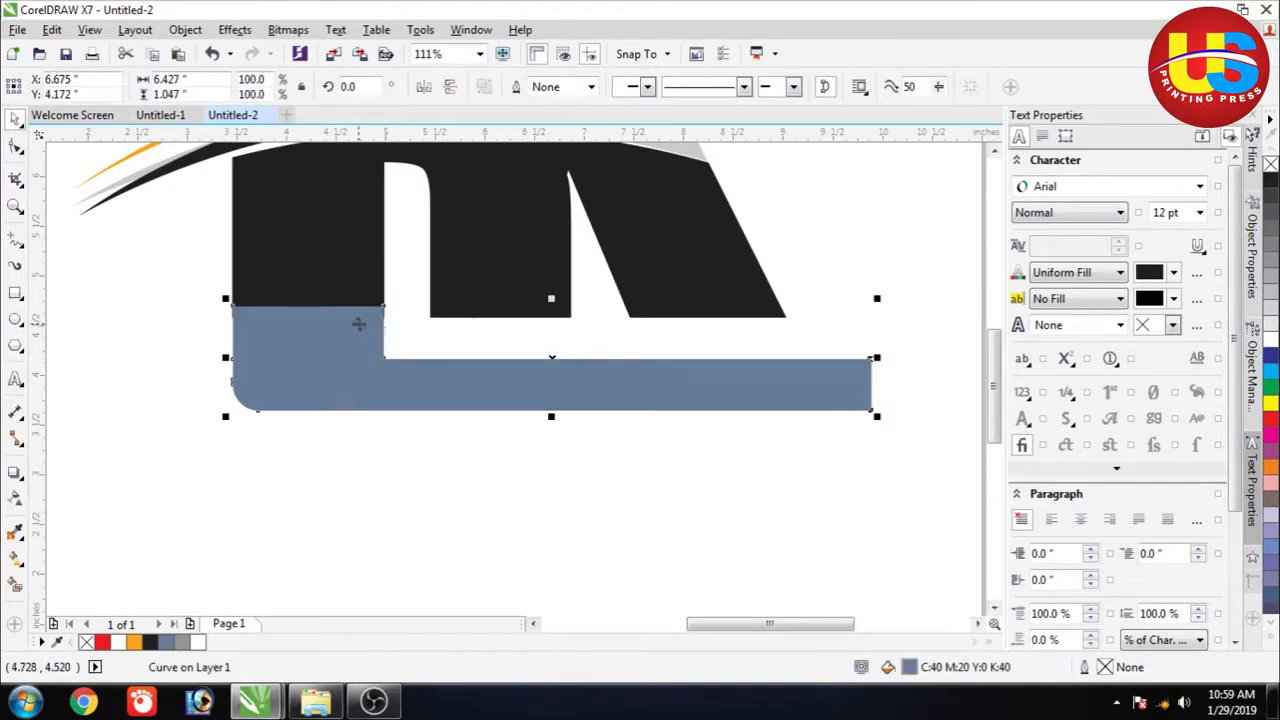
Step: Shift the welded shape's left-edge nodes slightly outward to line up with the left edge of the R's stem
key("z")
left_click_drag(196, 268, 294, 437)
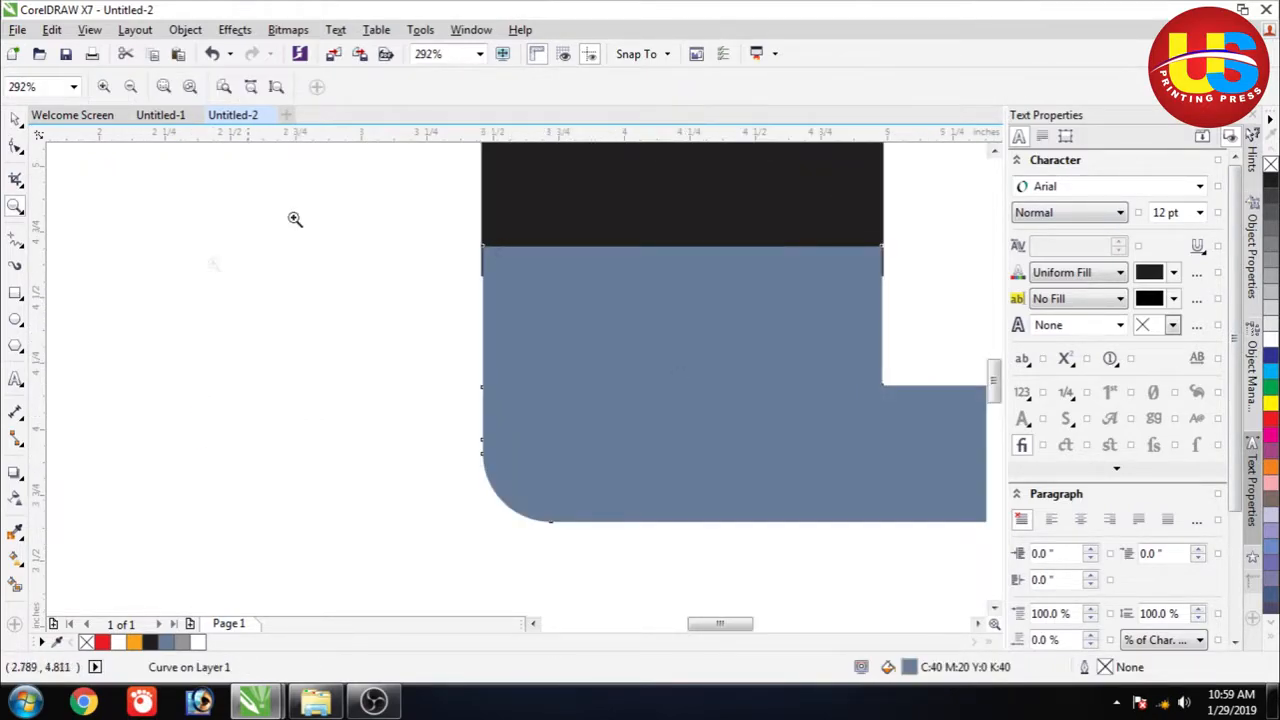
key("F10")
left_click_drag(390, 205, 529, 509)
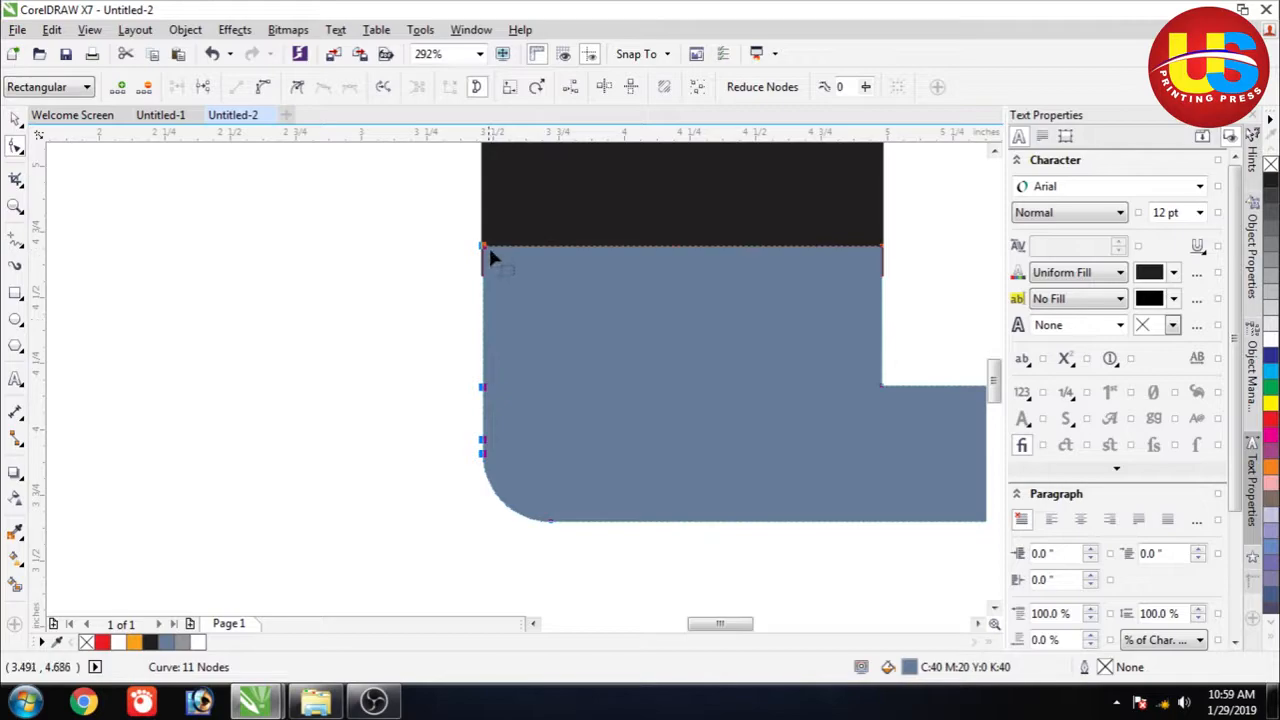
left_click_drag(488, 245, 484, 252)
left_click(470, 292)
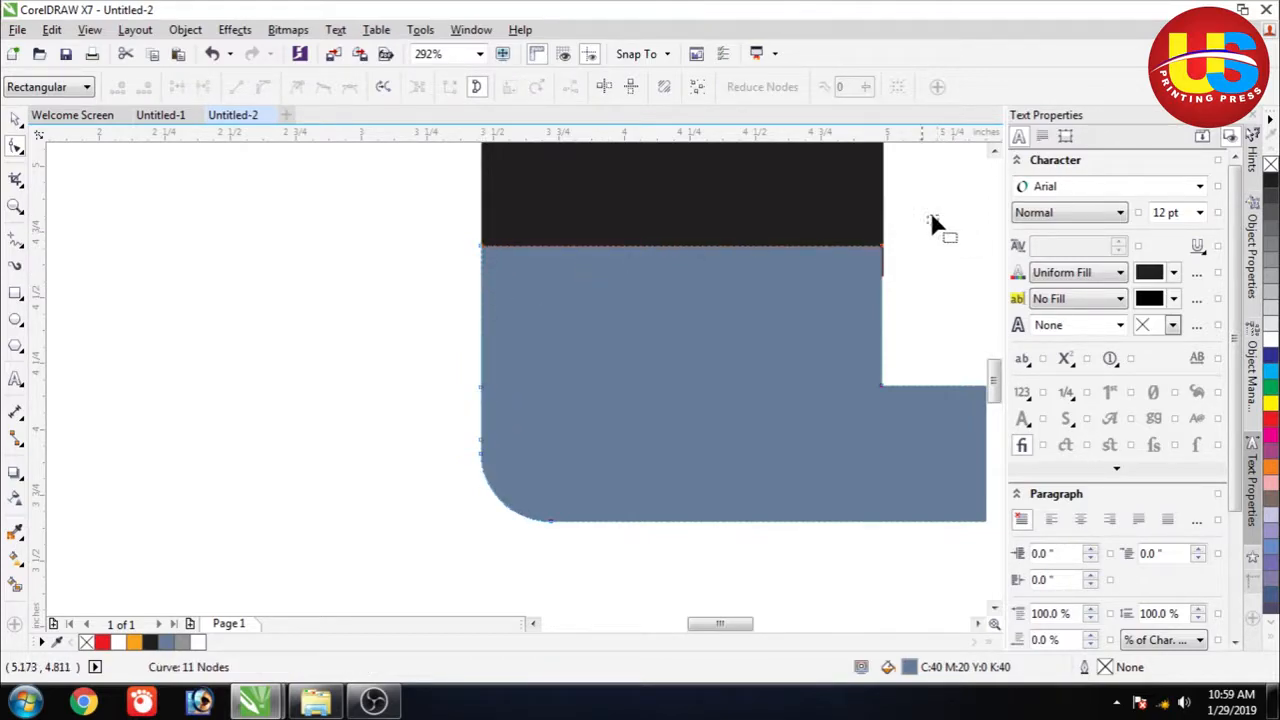
Step: Align the nodes on the right side of the stem extension with the right edge of the R's stem
left_click(888, 279)
left_click_drag(882, 392, 884, 392)
left_click(766, 527)
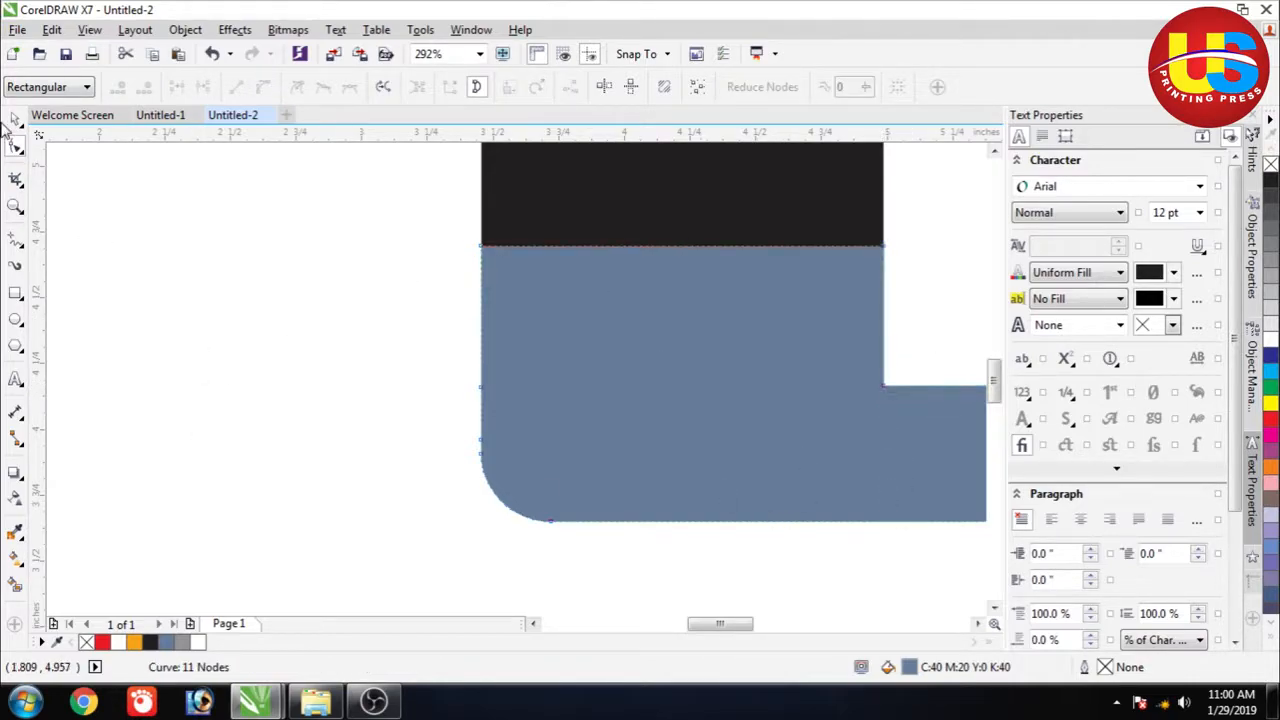
left_click(14, 119)
left_click(185, 254)
key("z")
right_click(168, 268)
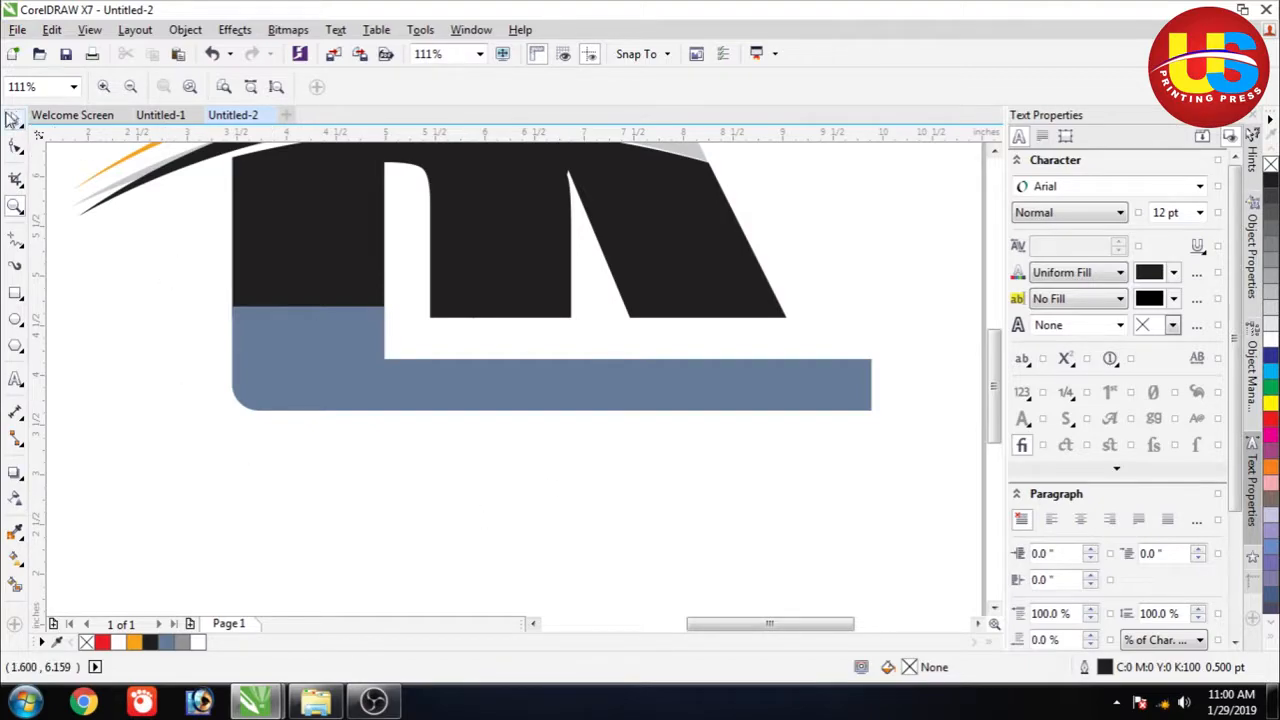
Step: Fill the welded stem and bar shape with the same black as the lower letters
left_click(10, 118)
left_click(297, 337)
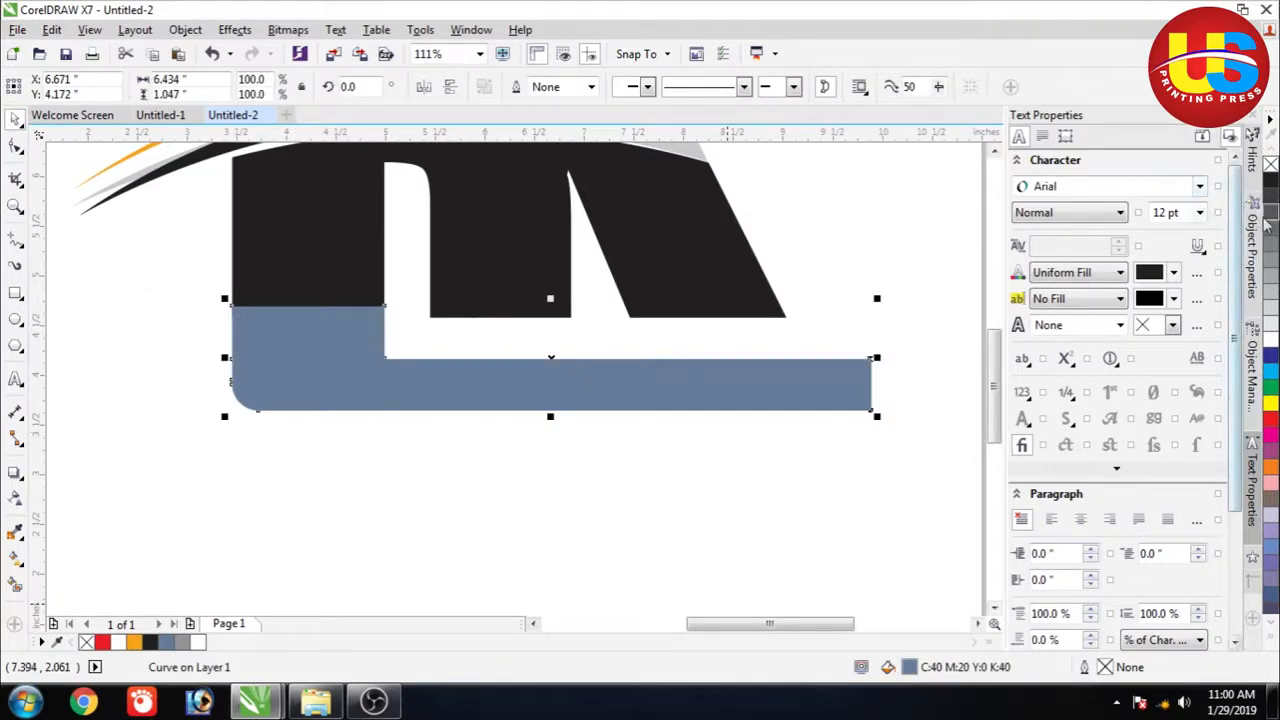
left_click(150, 642)
left_click(389, 491)
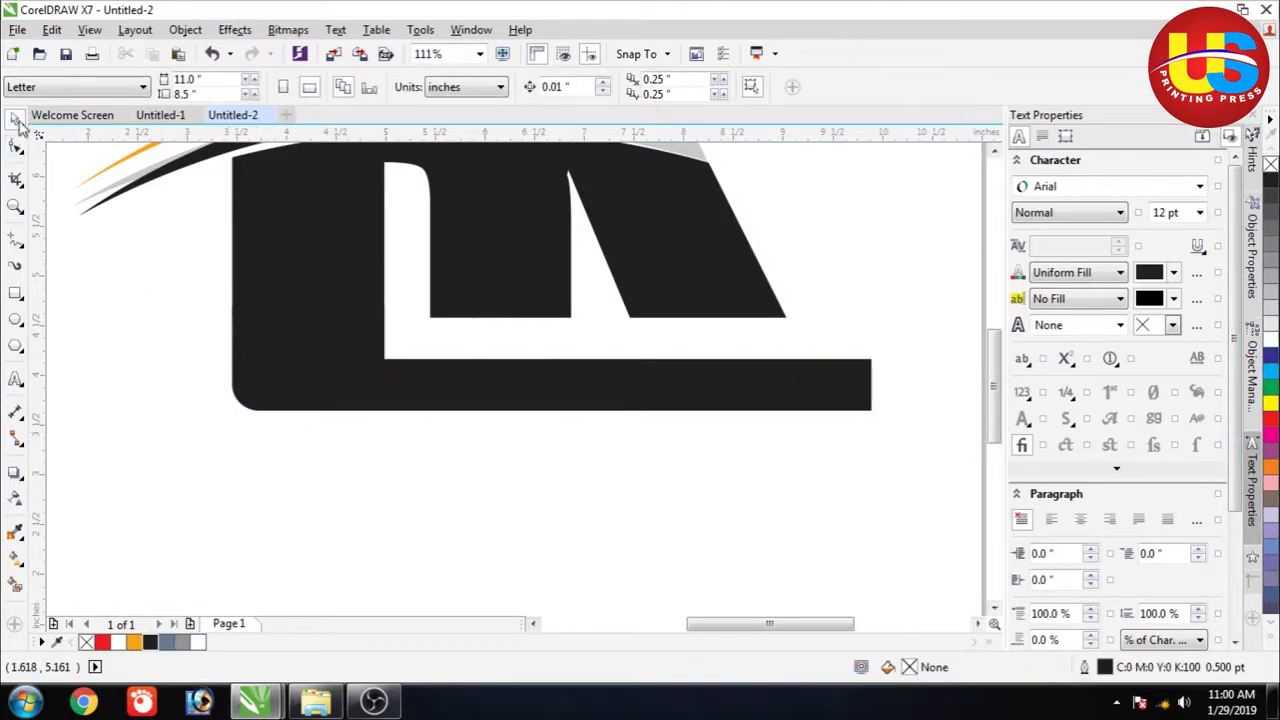
Step: Fine-tune the black shape's left-edge nodes so they sit flush with the left edge of the R's stem
left_click(15, 205)
left_click_drag(177, 258, 305, 452)
left_click(16, 148)
left_click_drag(423, 234, 551, 560)
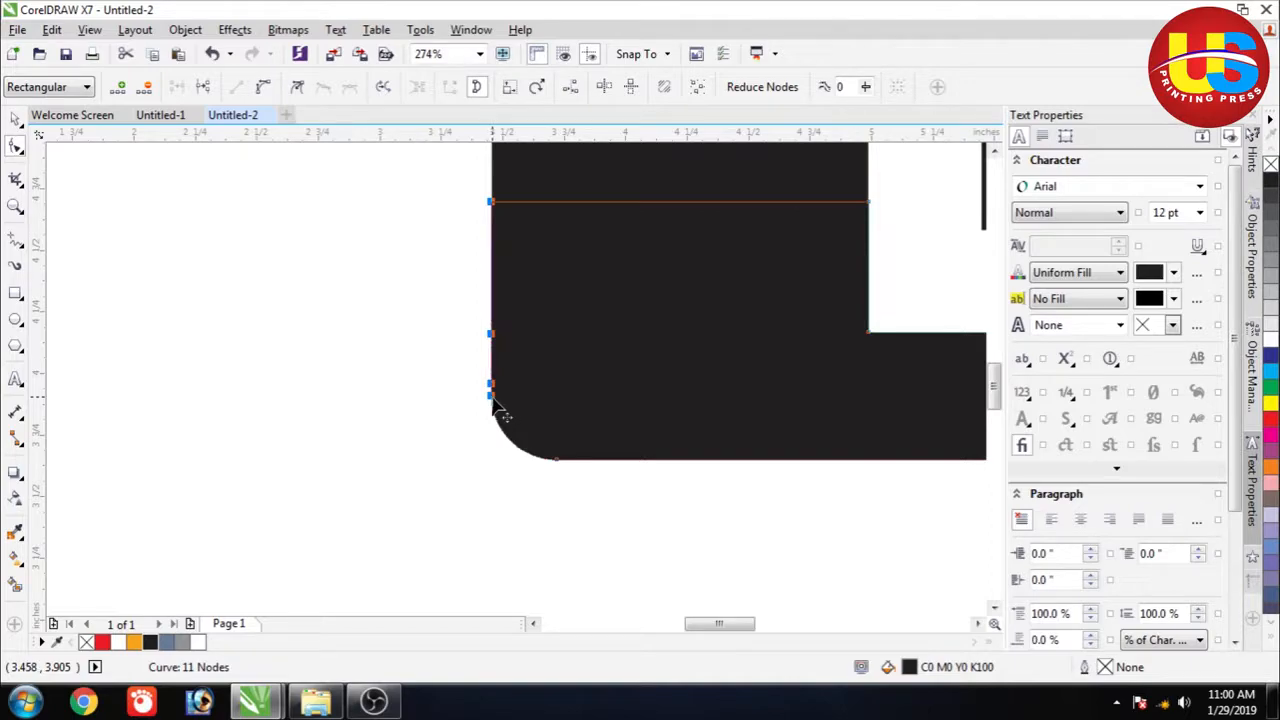
left_click_drag(492, 397, 494, 397)
left_click(479, 446)
left_click(15, 118)
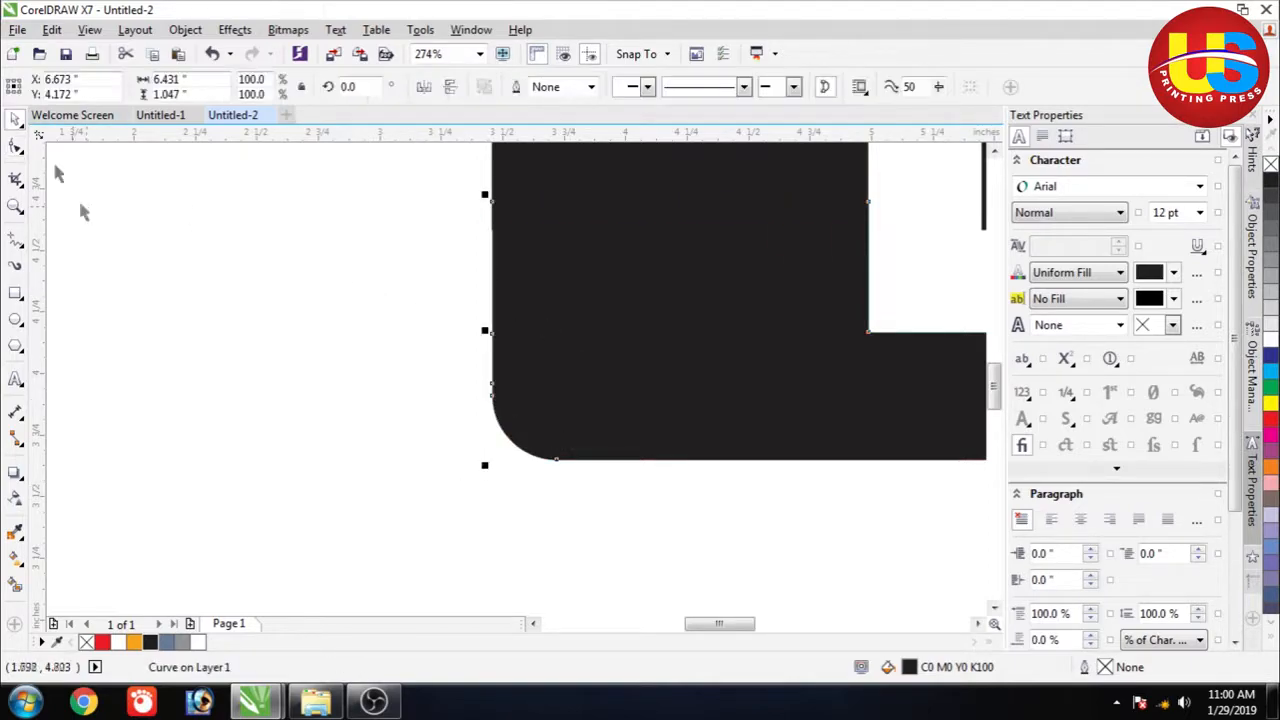
left_click(340, 432)
key("z")
right_click(380, 385)
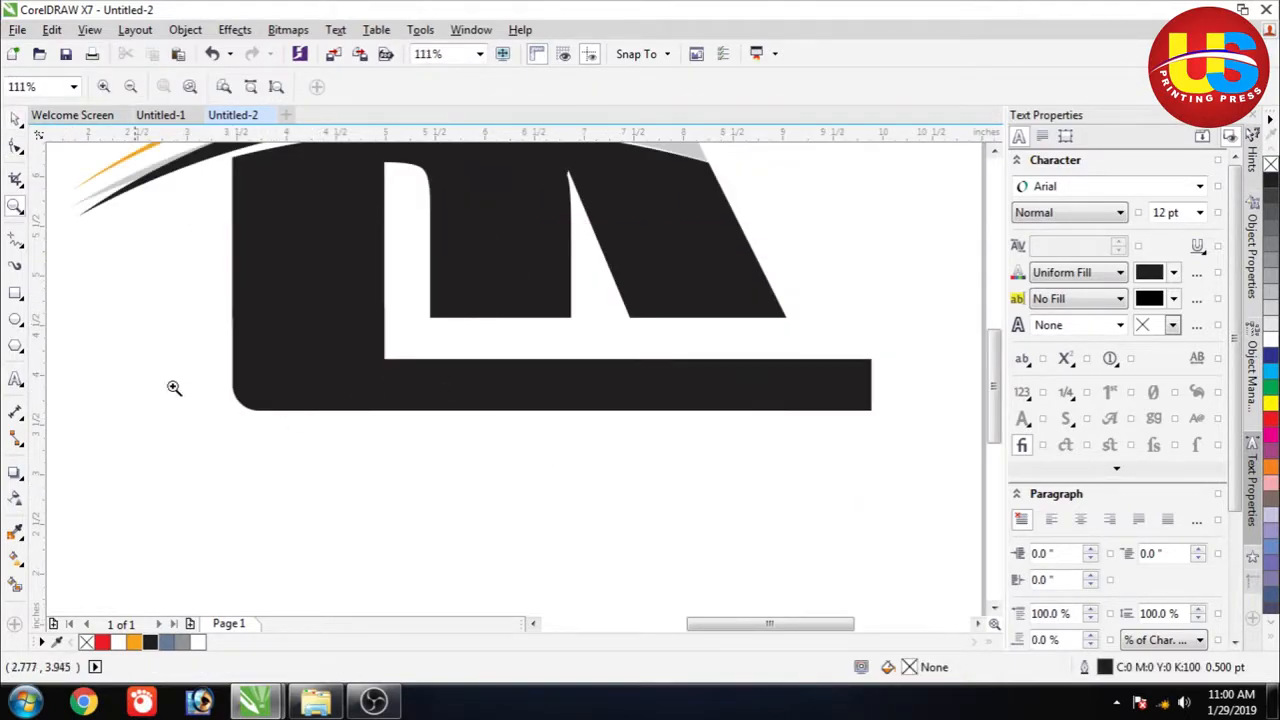
Step: Draw a straight guide line about 4.56 inches long from the K's notch along its leg and past the bar
left_click(15, 120)
left_click_drag(994, 410, 997, 365)
left_click(15, 240)
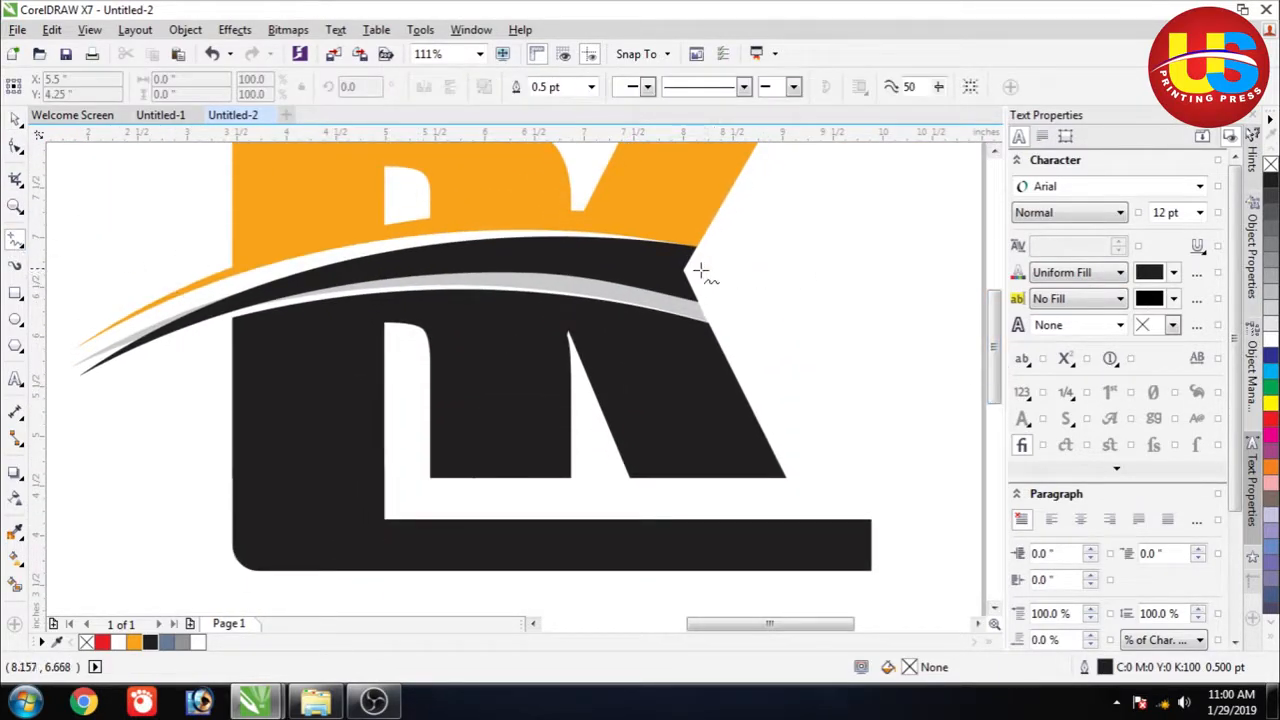
left_click(685, 270)
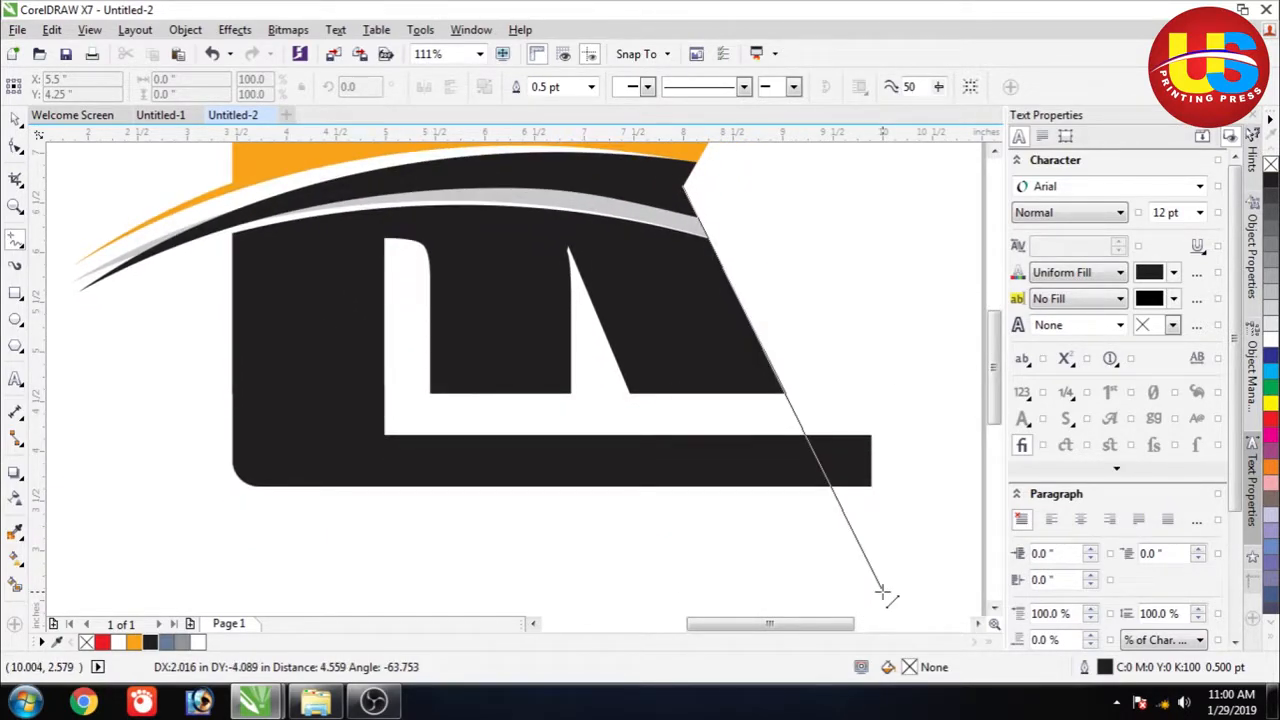
left_click(882, 592)
left_click(15, 118)
left_click(59, 247)
Step: Slant the bar's right end by moving its upper and lower right corner nodes onto the guide line
left_click(15, 146)
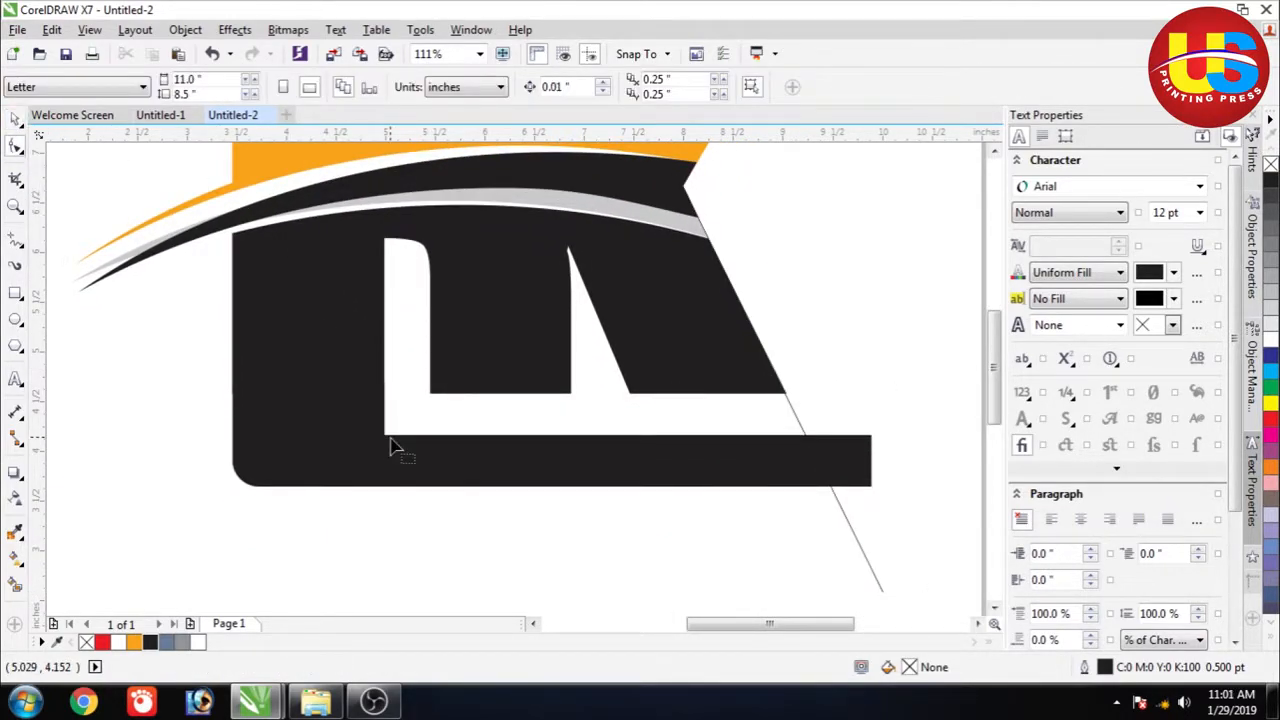
left_click(391, 443)
key("z")
left_click_drag(743, 400, 922, 560)
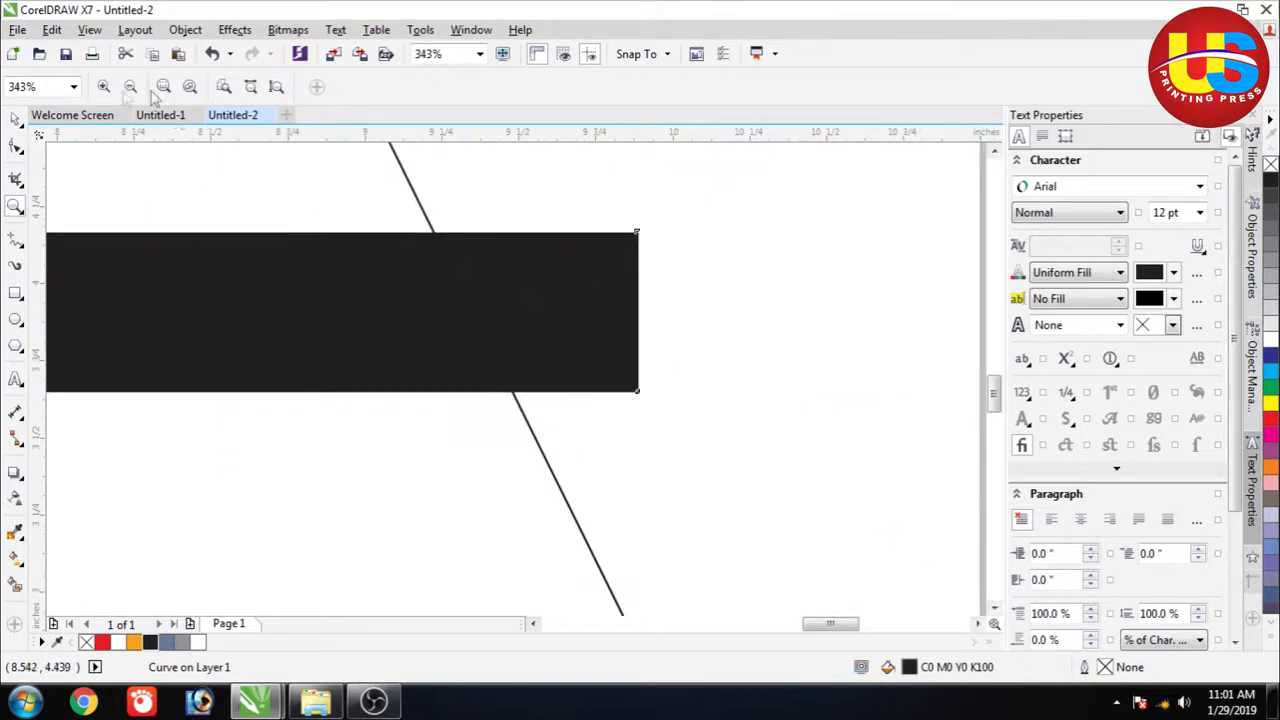
key("space")
right_click(269, 258)
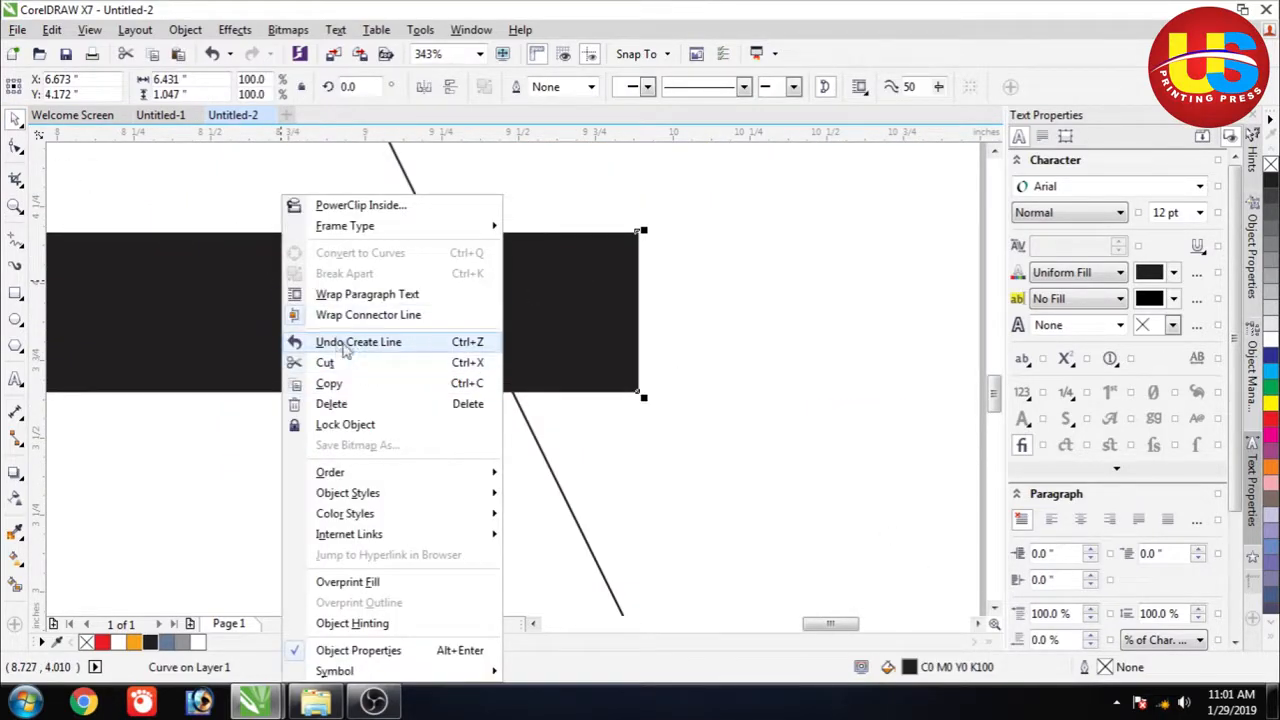
left_click(686, 303)
key("F10")
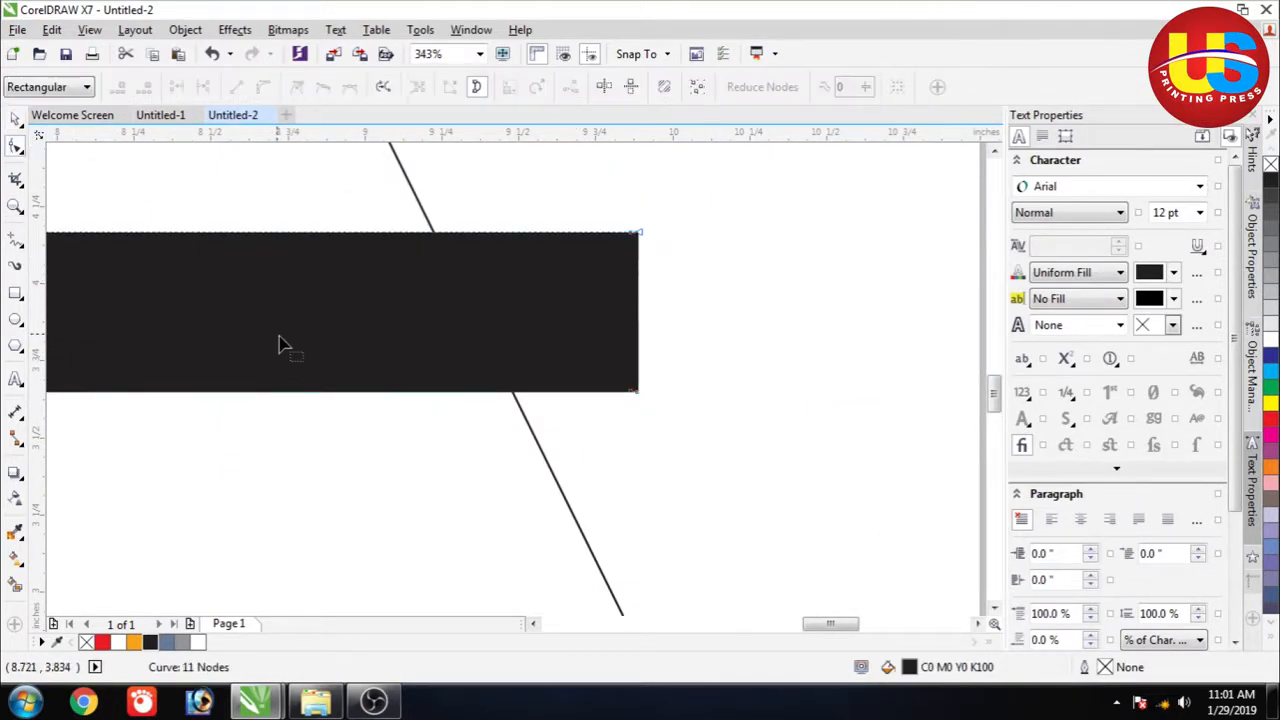
left_click_drag(678, 228, 543, 297)
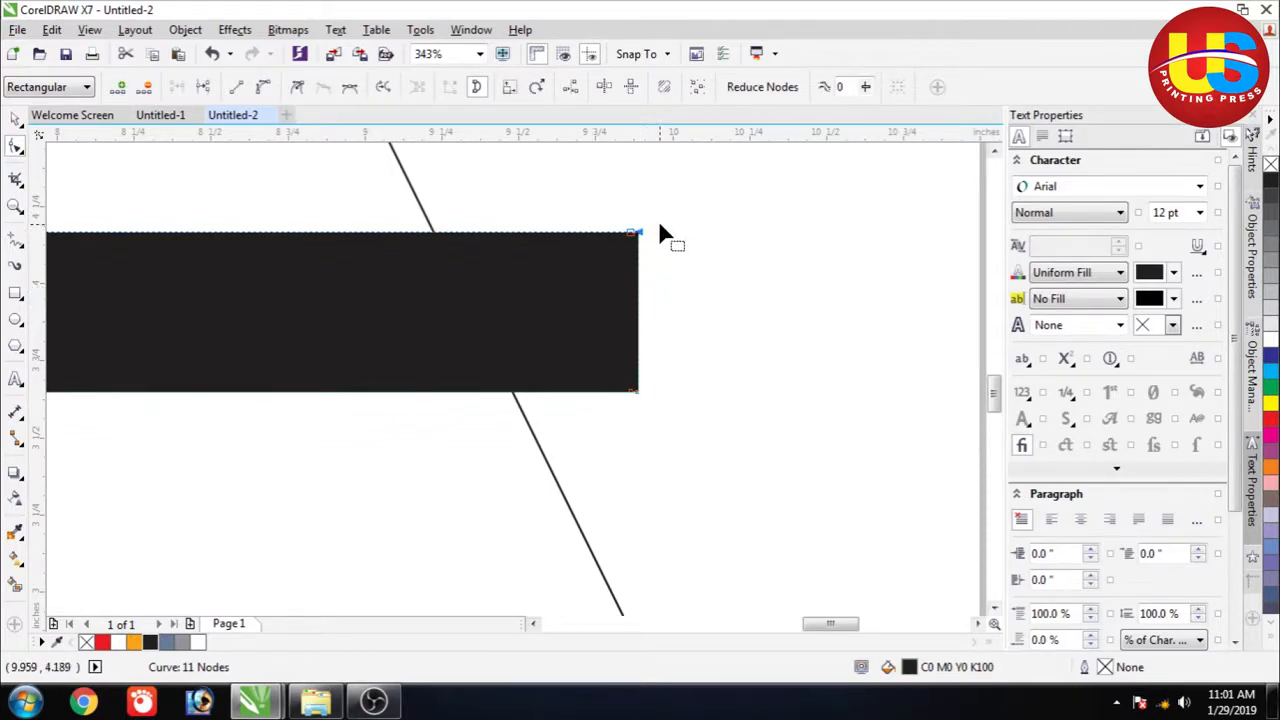
left_click_drag(634, 237, 431, 241)
left_click_drag(675, 367, 583, 447)
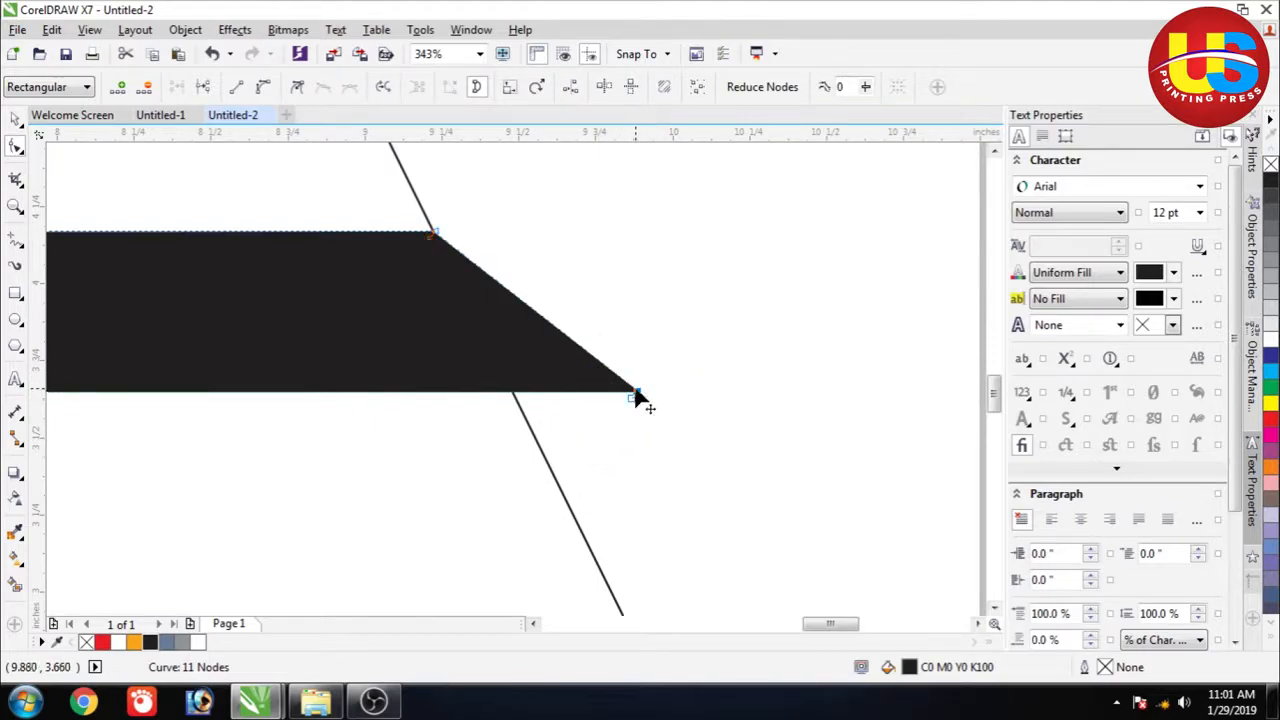
left_click_drag(636, 394, 464, 486)
Step: Adjust the bar's lower-right corner nodes to meet the guide line exactly, and check the upper-right corner
key("z")
left_click_drag(555, 209, 425, 409)
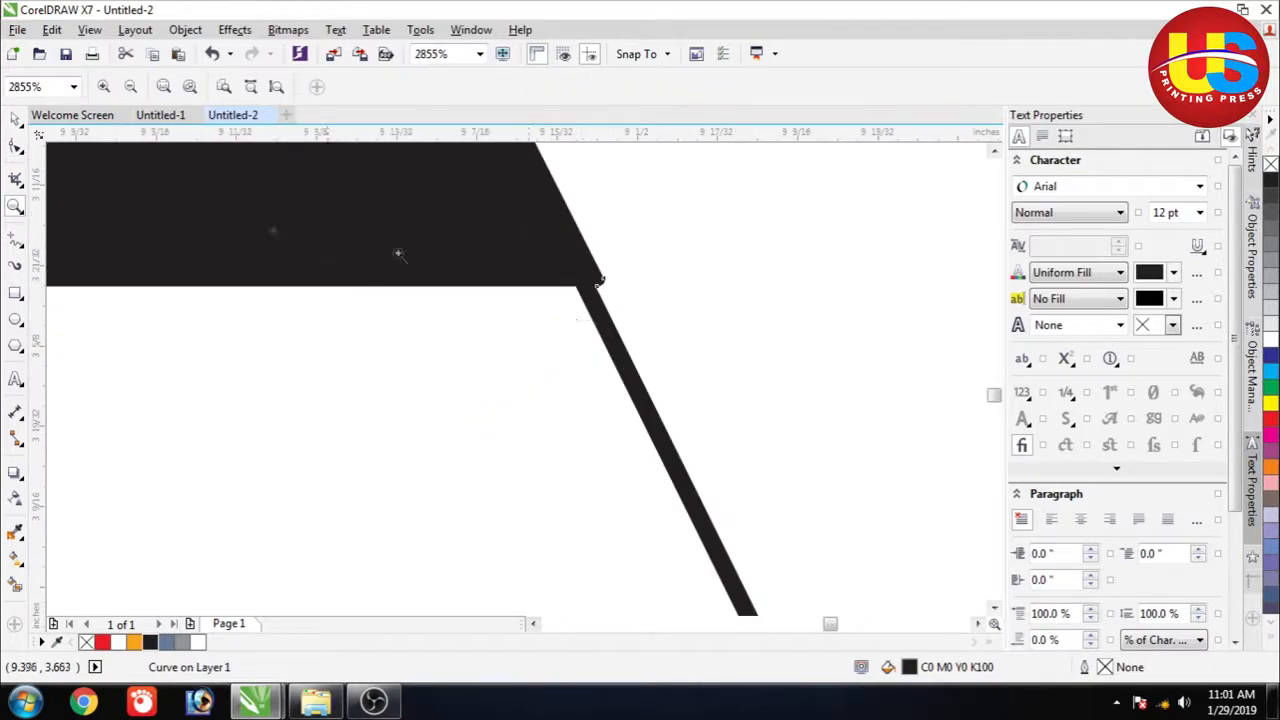
left_click(17, 147)
left_click_drag(726, 234, 440, 432)
left_click_drag(604, 286, 594, 286)
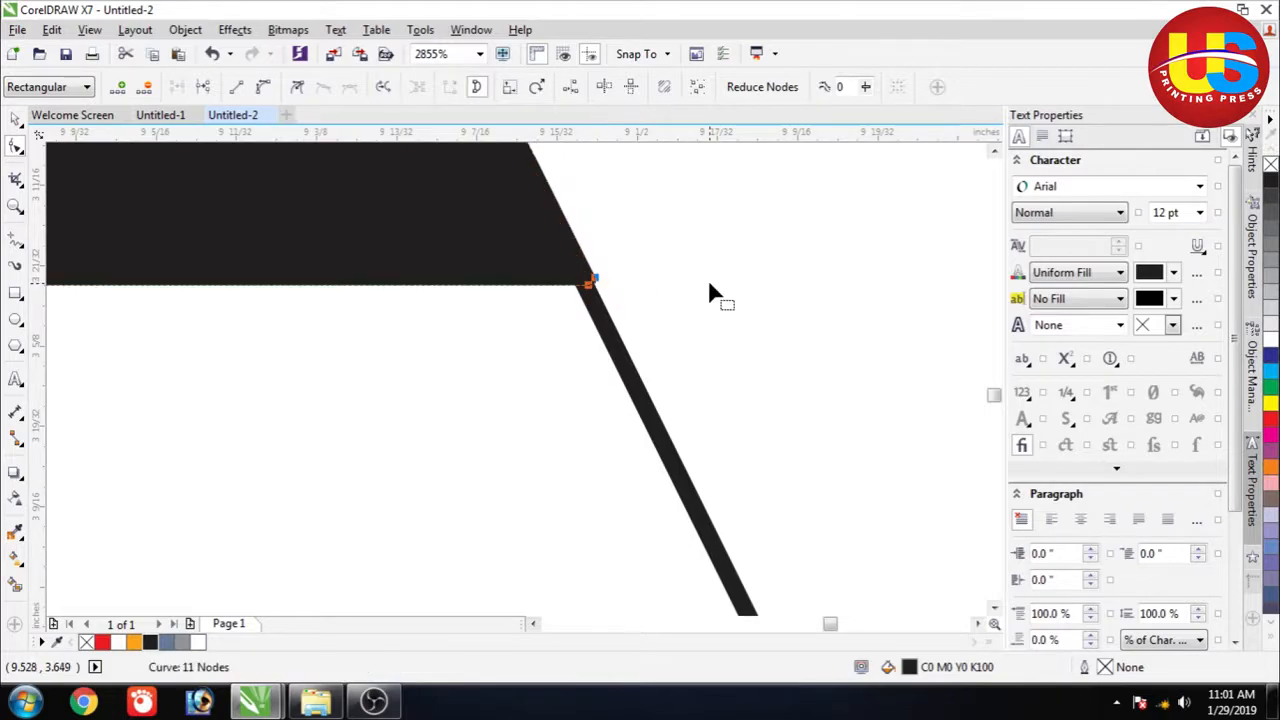
key("z")
right_click(648, 271)
left_click_drag(412, 206, 470, 248)
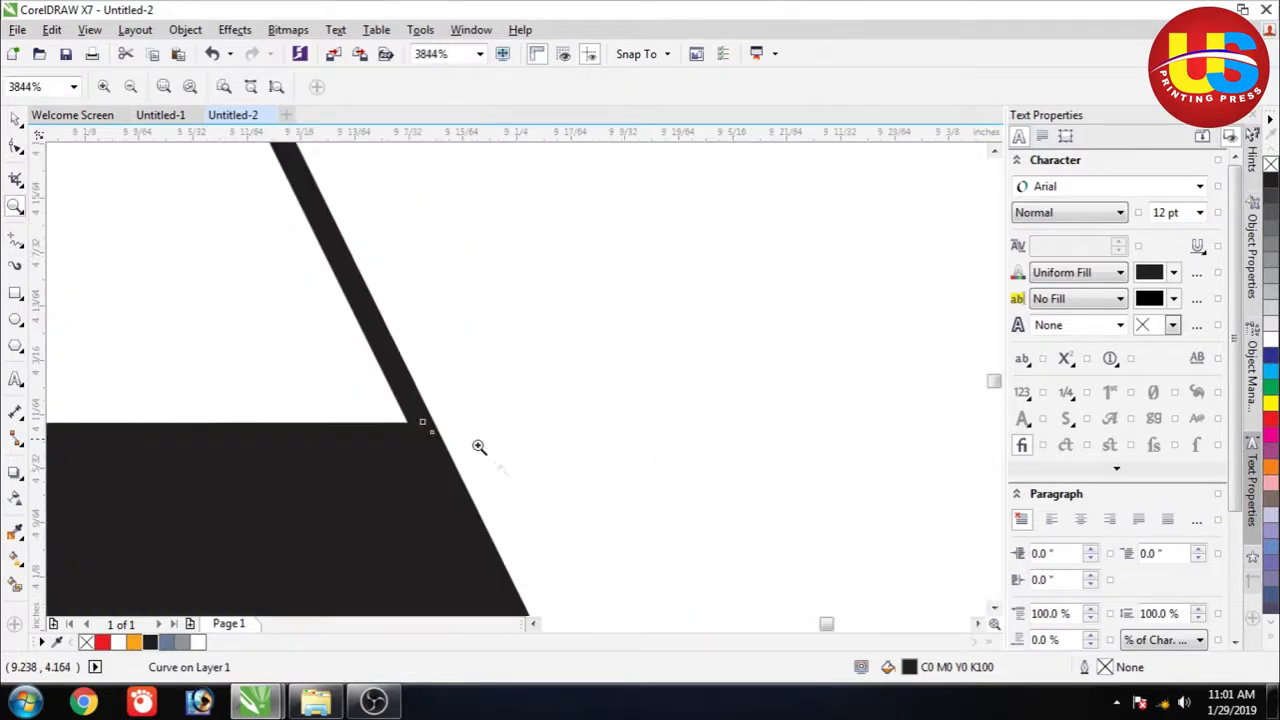
right_click(485, 380)
right_click(608, 366)
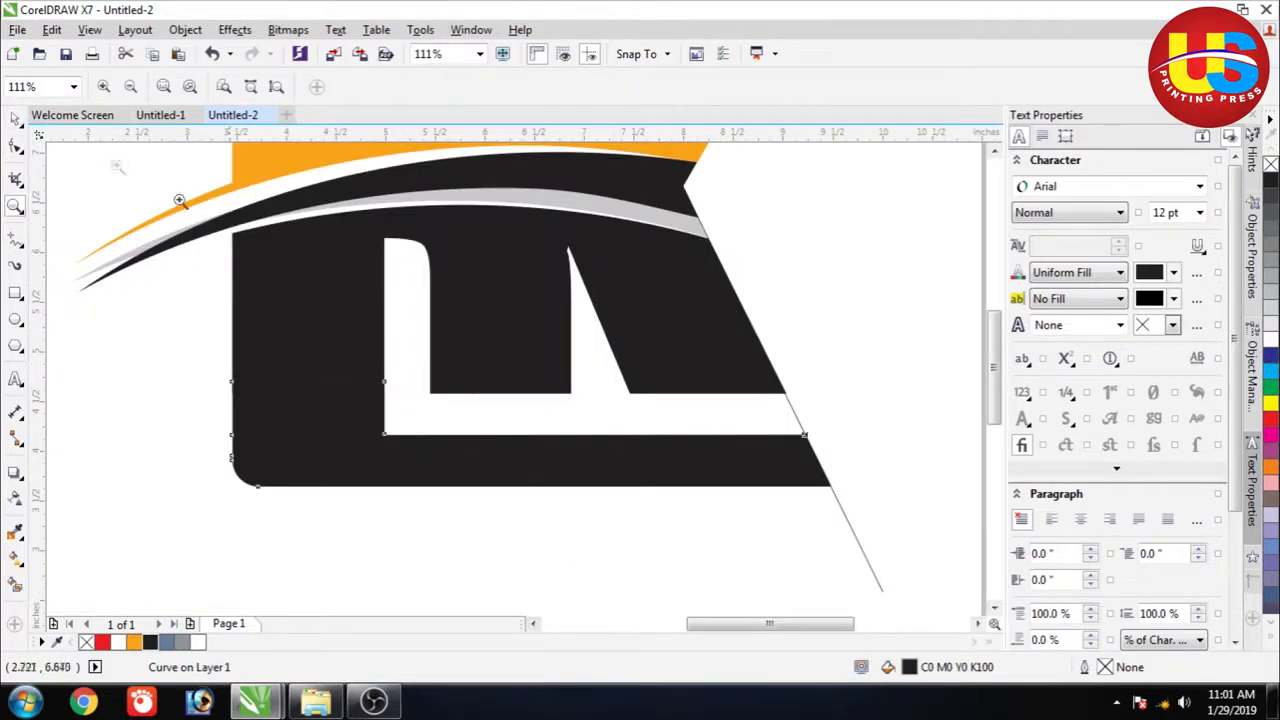
Step: Nudge the black stem and bar shape down 0.1 inch to widen the gap beneath the letters
key("space")
left_click(357, 445)
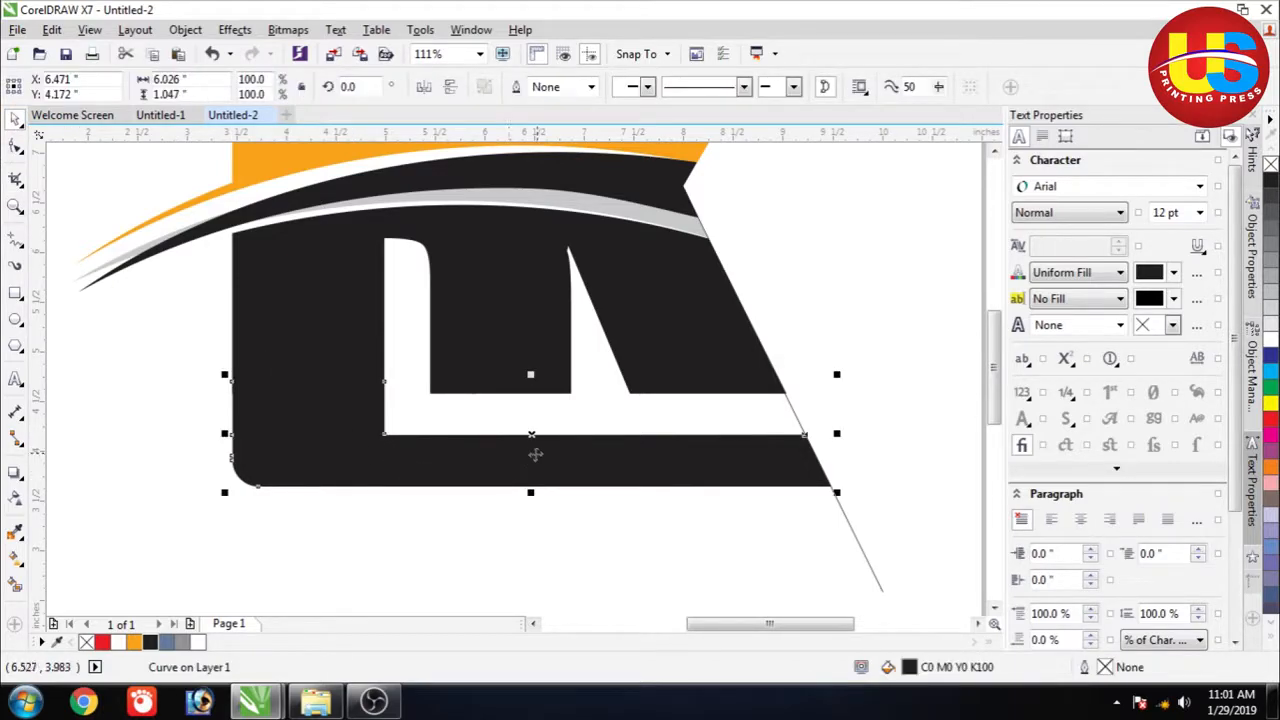
key("Down")
key("Down")
key("Down")
key("Down")
key("Down")
key("Down")
key("Down")
key("Down")
key("Down")
key("Down")
key("Down")
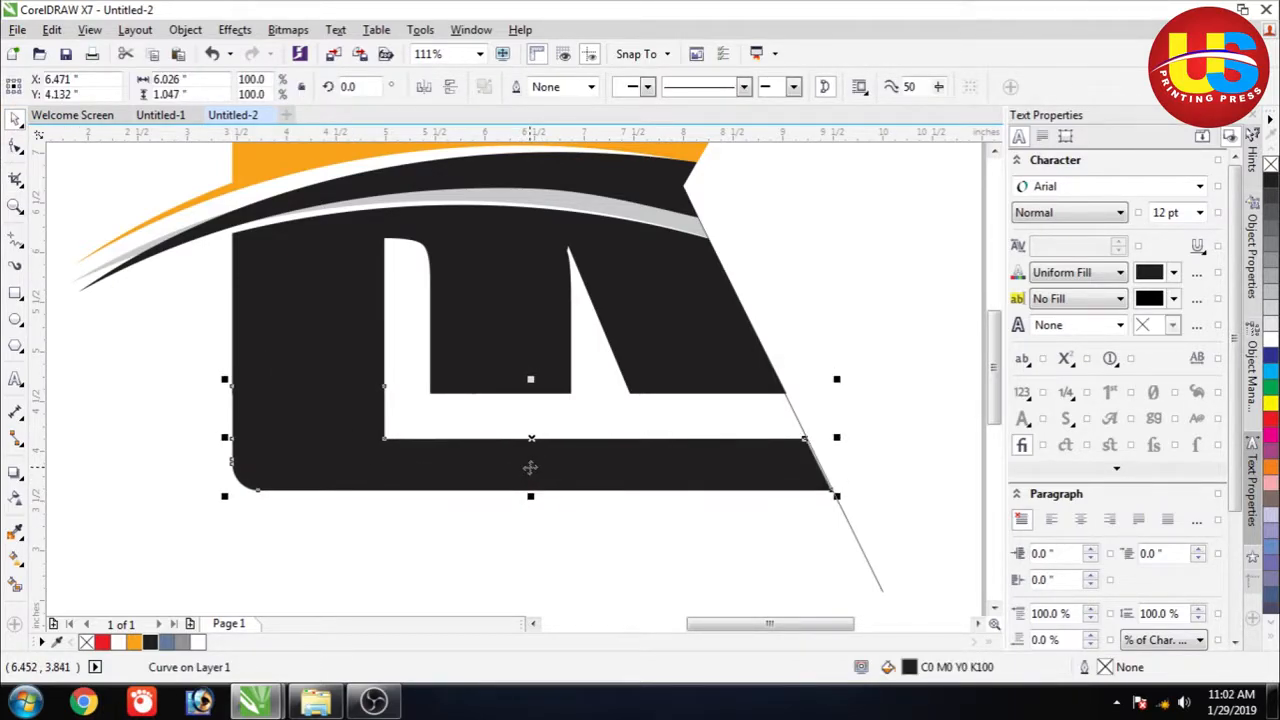
key("Up")
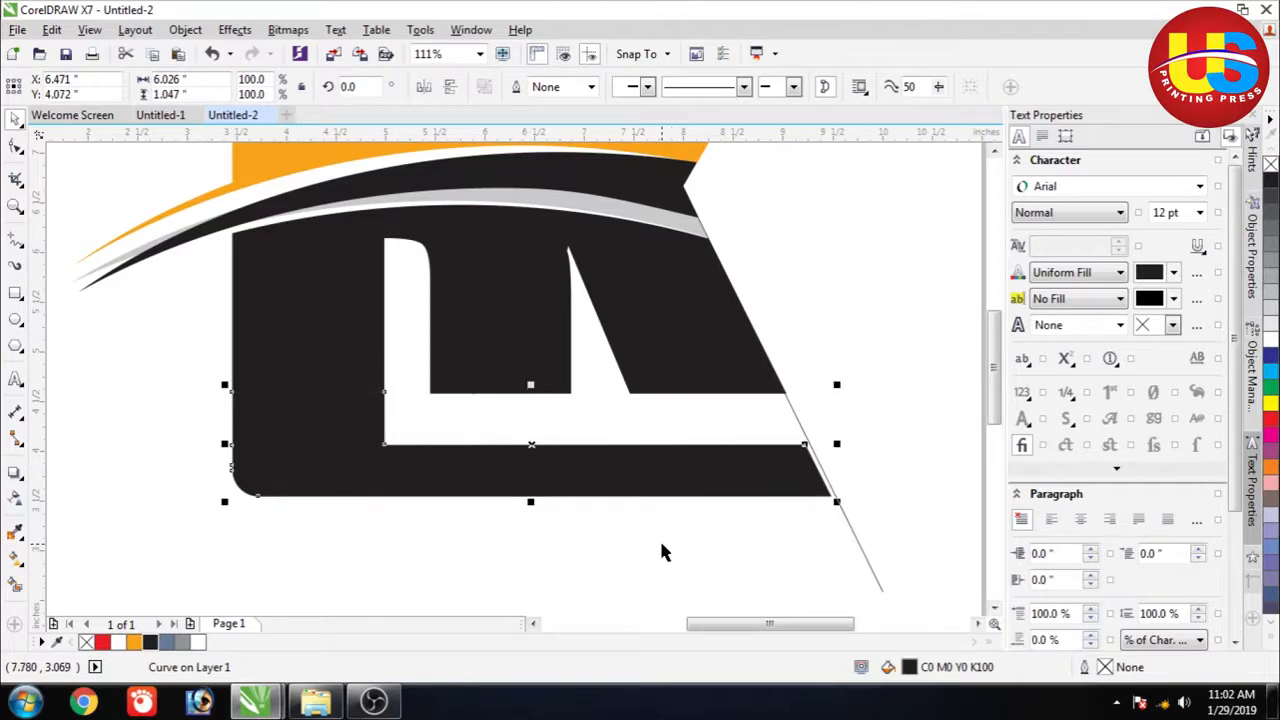
Step: Move the bar's slanted right-end nodes outward until the edge meets the guide line again
left_click(950, 446)
left_click(770, 464)
key("z")
left_click_drag(815, 398, 925, 538)
left_click(15, 145)
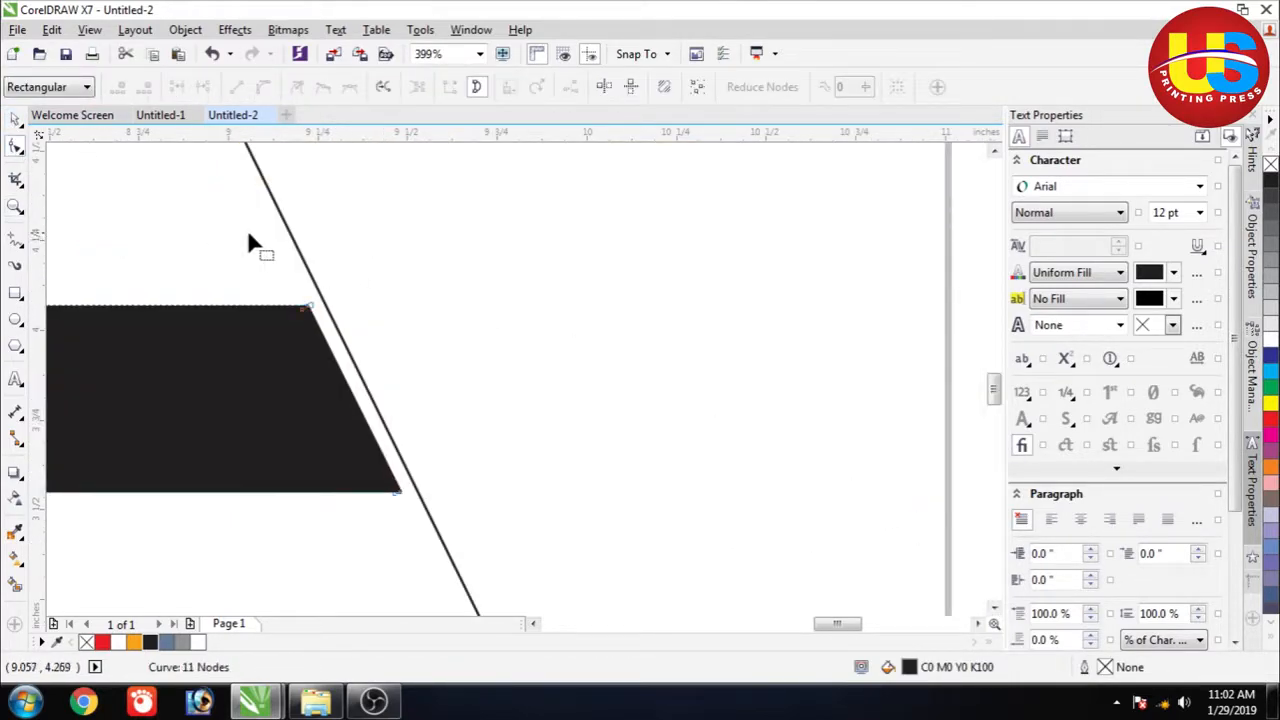
left_click_drag(401, 493, 413, 497)
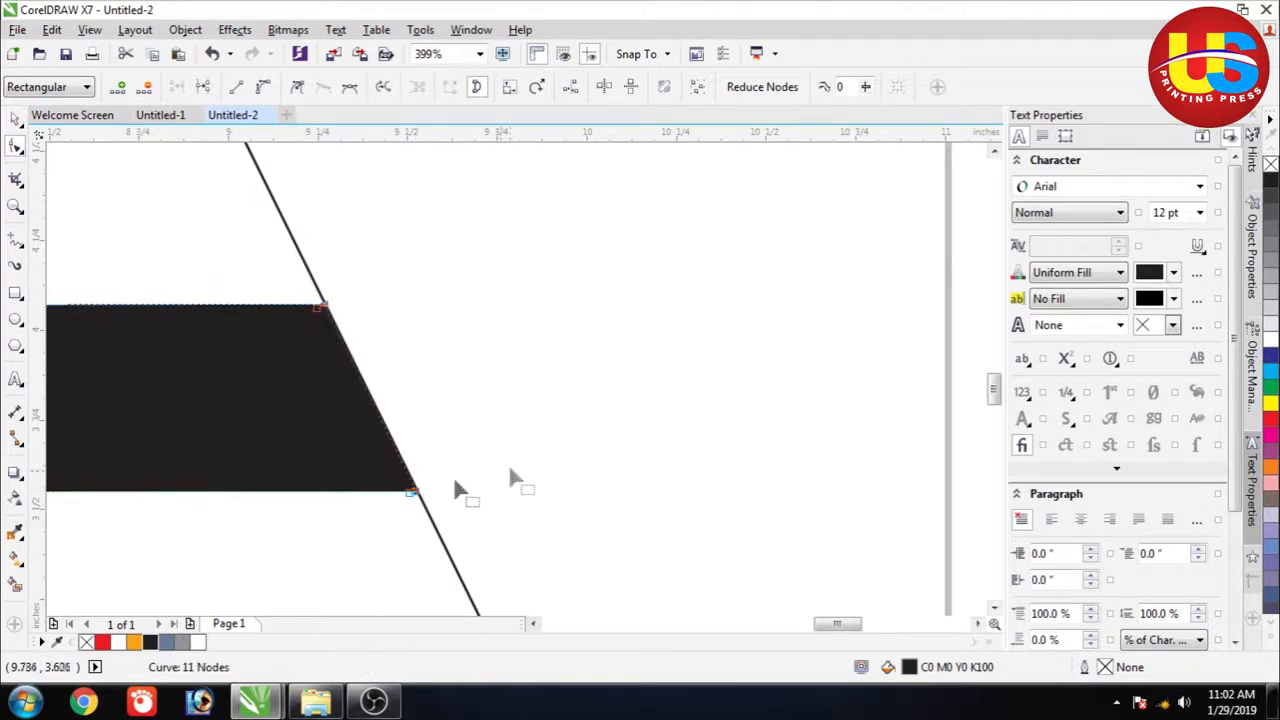
left_click(421, 372)
key("F3")
key("z")
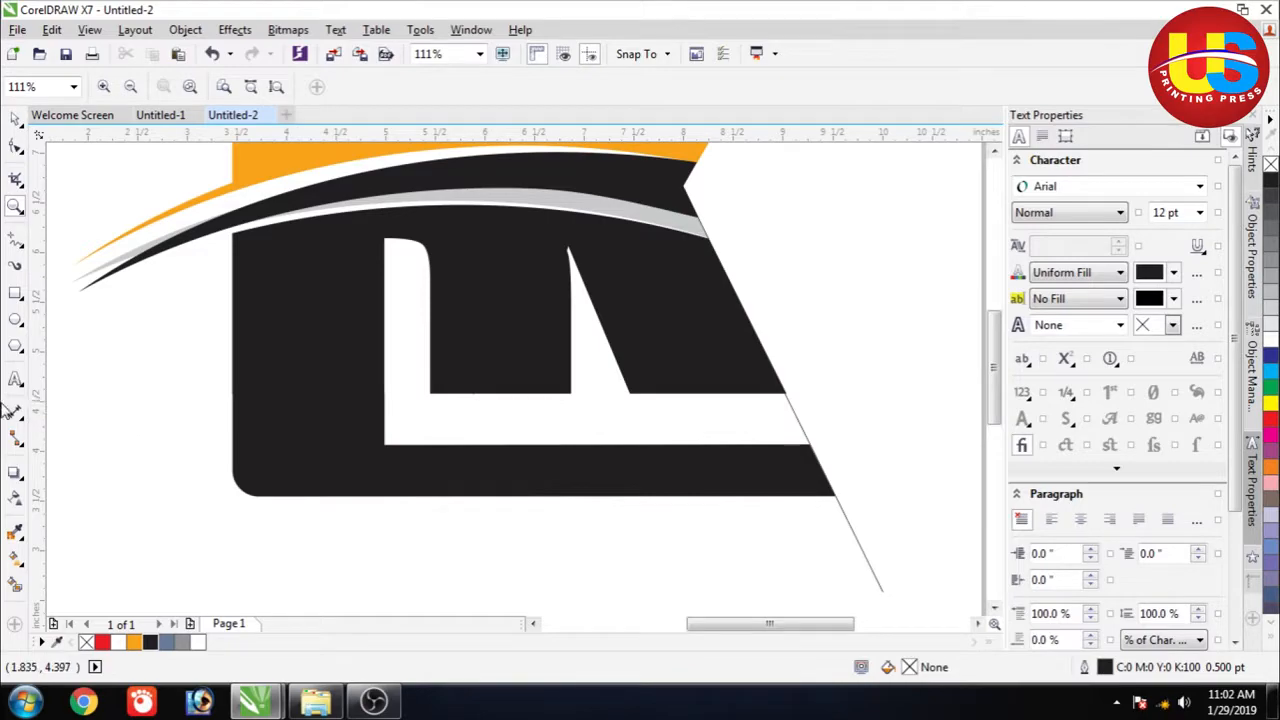
Step: Add the artistic text MOBILE in capital letters below the black bar
left_click(14, 379)
left_click(993, 607)
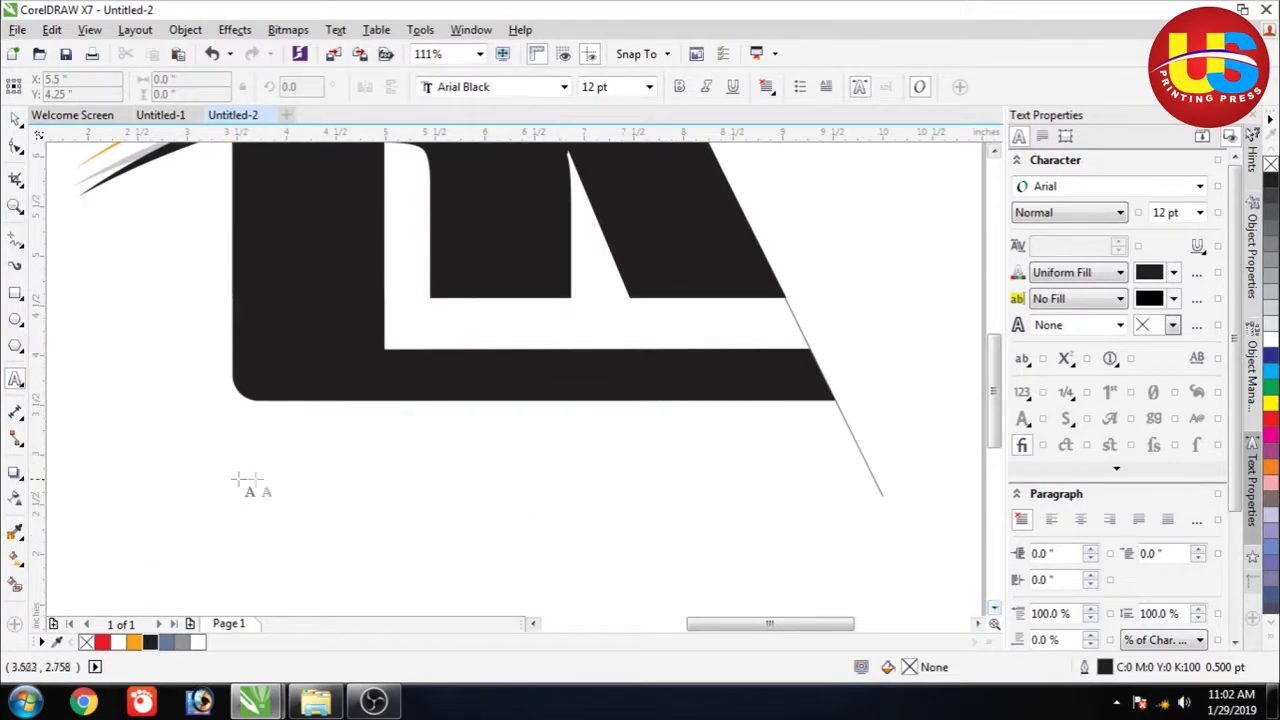
left_click(206, 485)
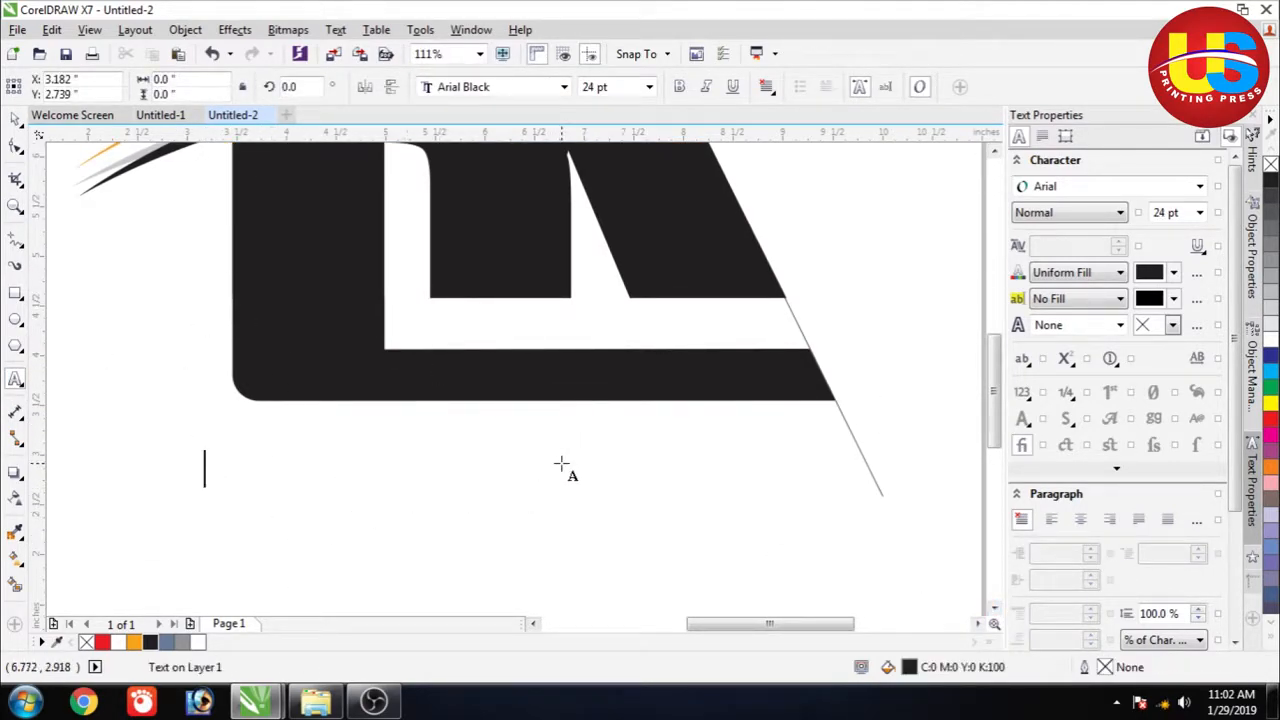
type("Pr")
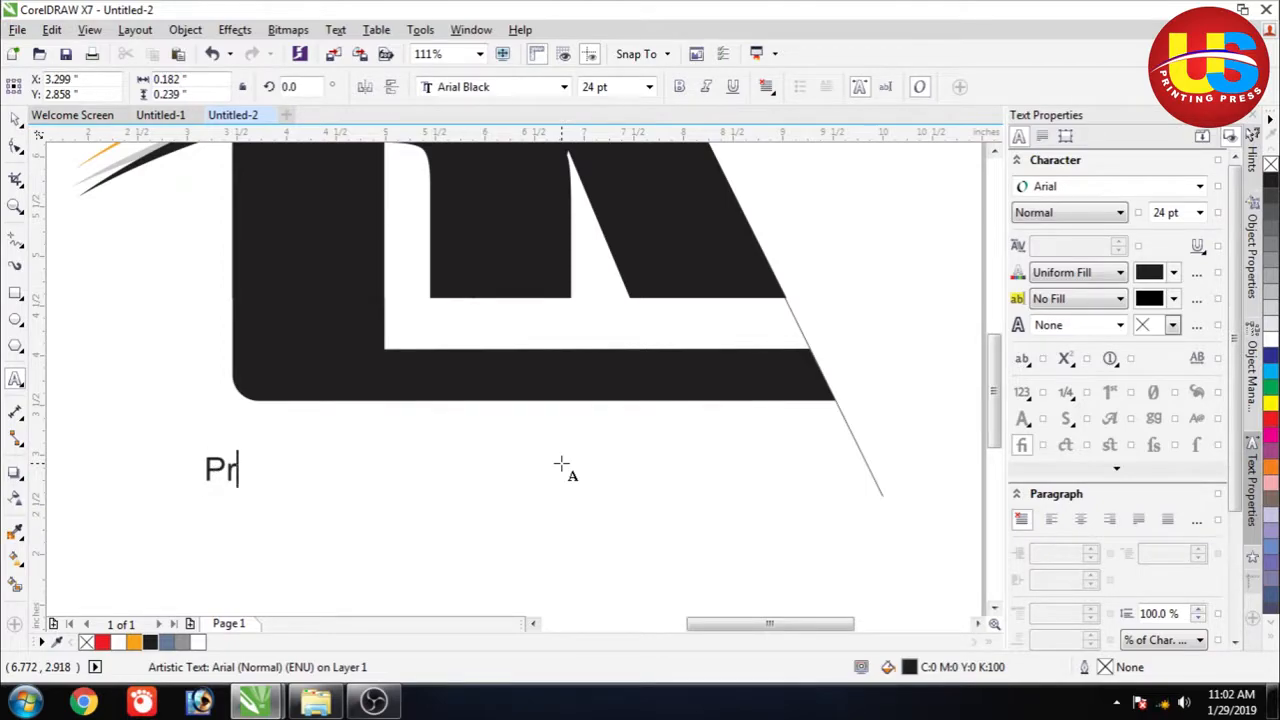
key("BackSpace")
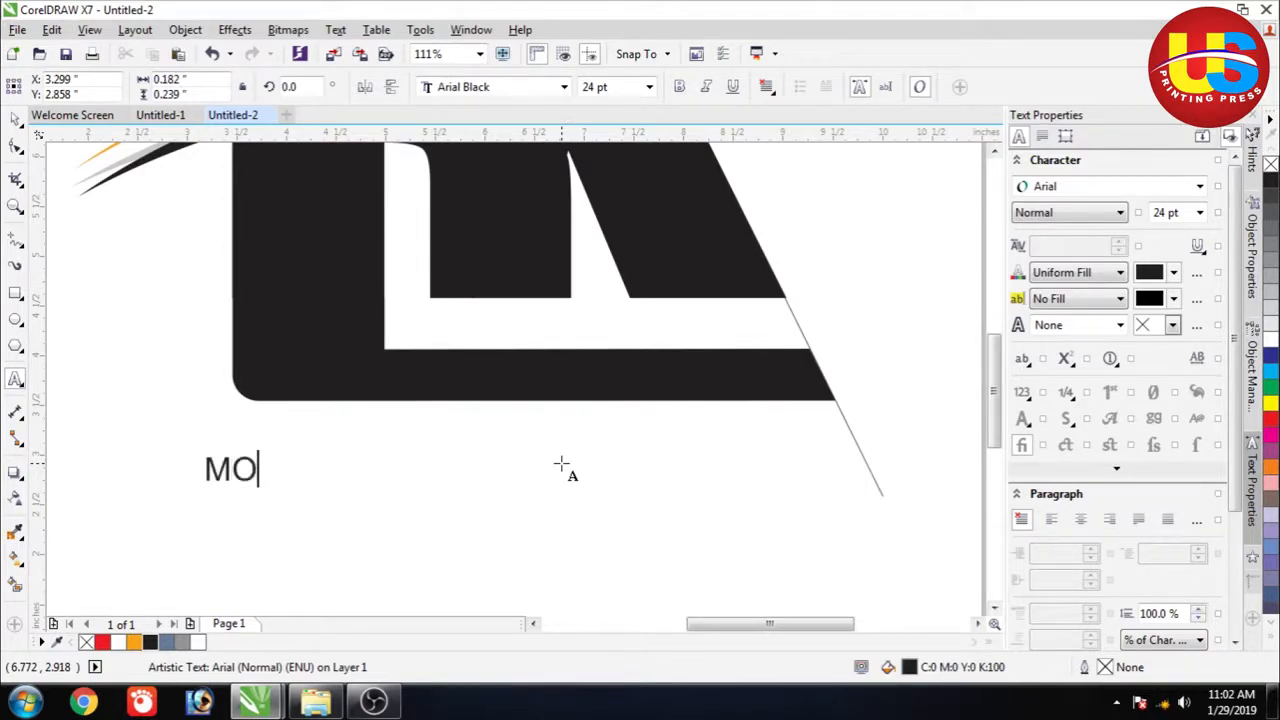
type("MOBILE")
Step: Set the MOBILE text's font to Impact
left_click(15, 119)
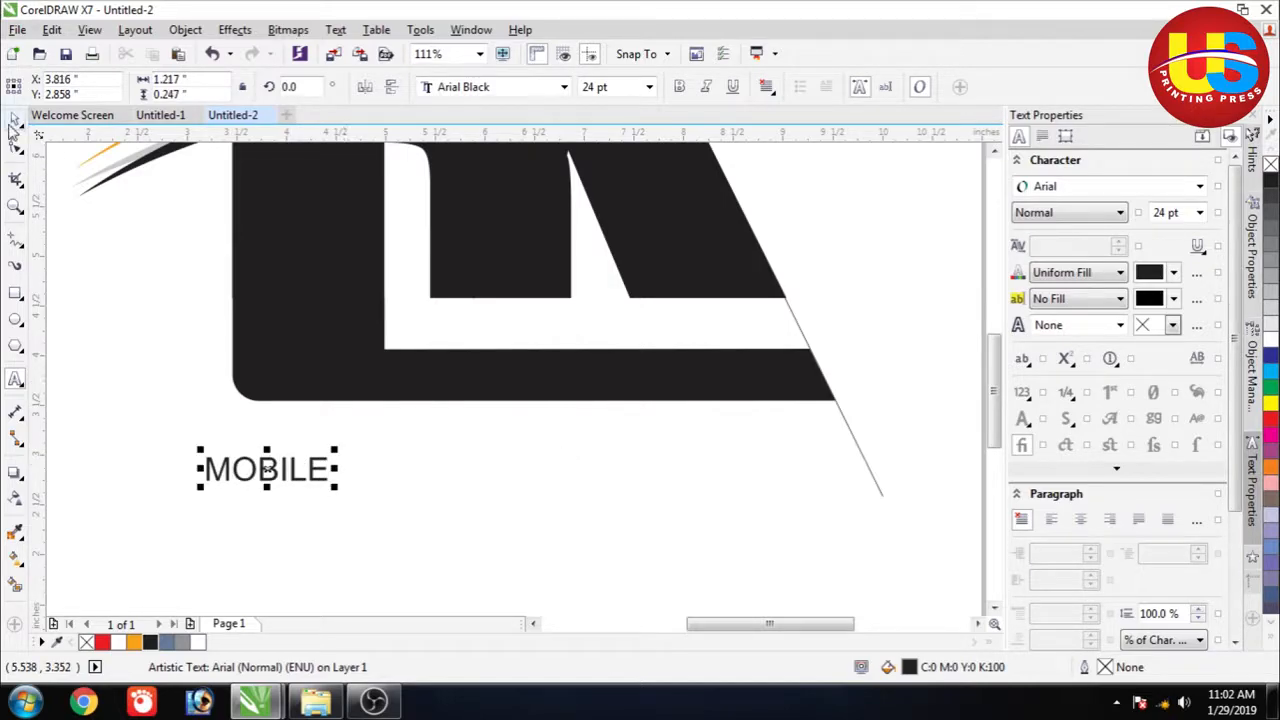
left_click(262, 392)
left_click(279, 466)
left_click(564, 87)
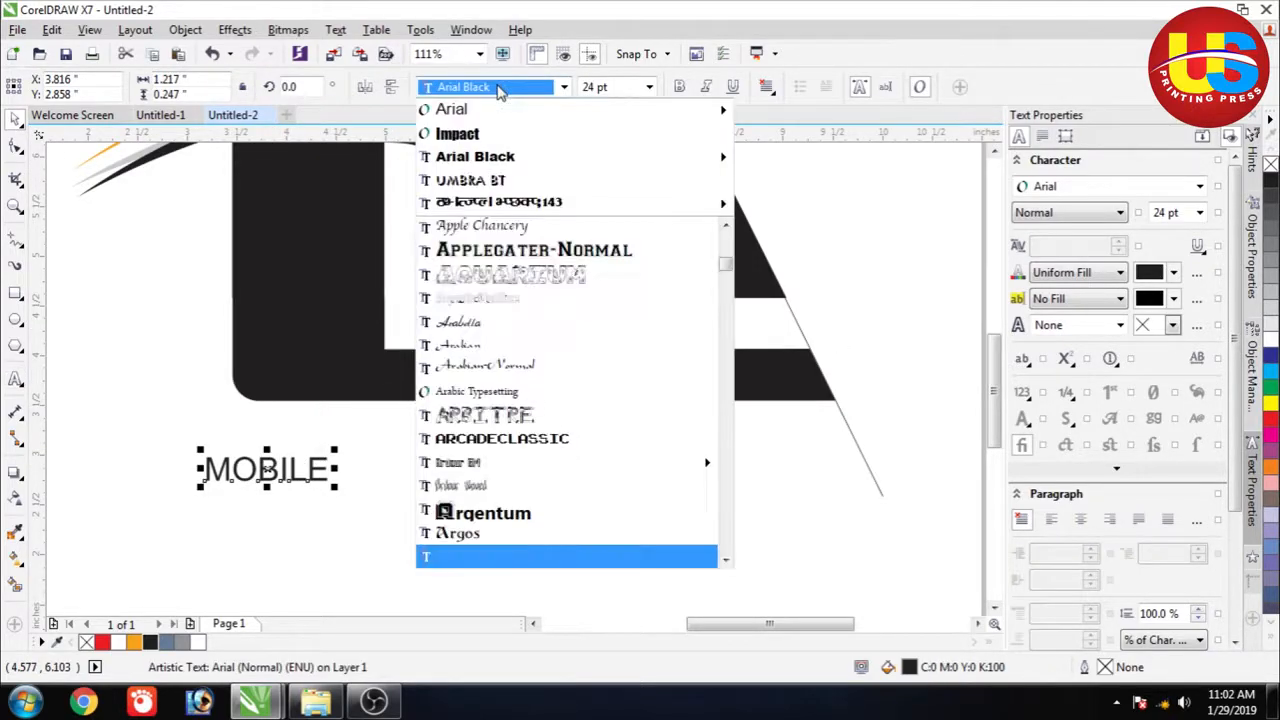
left_click(560, 142)
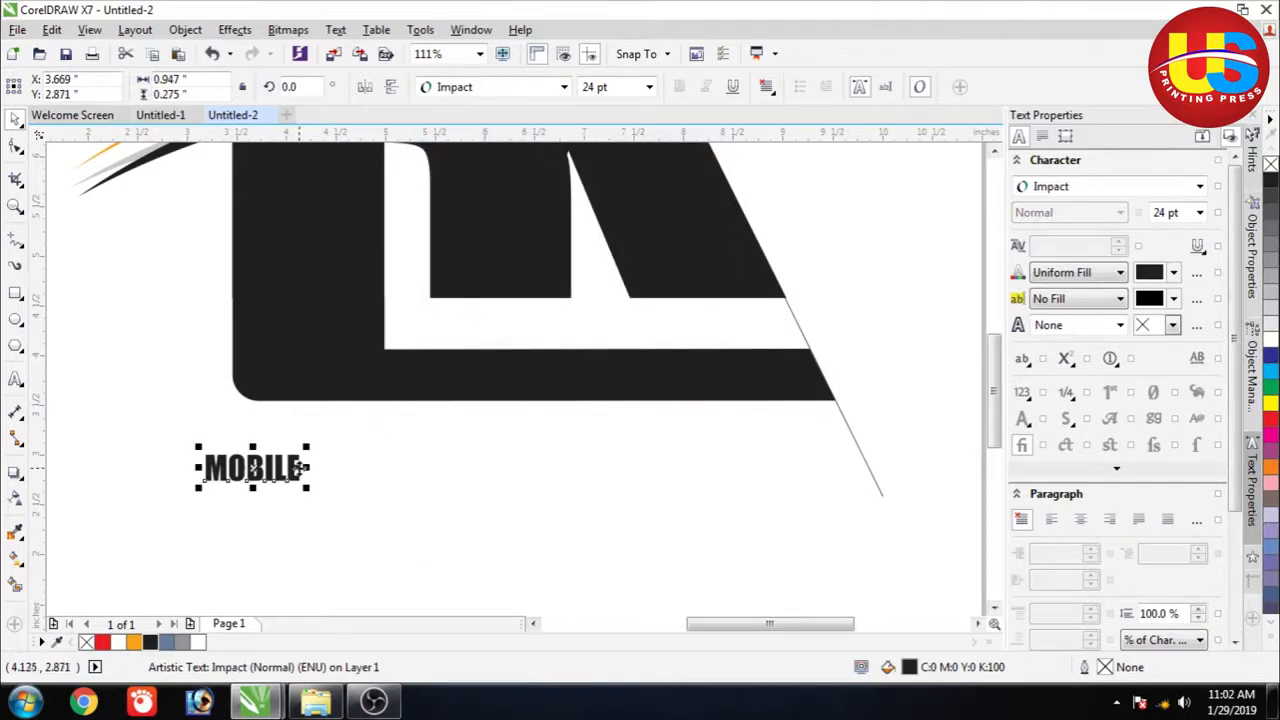
Step: Place MOBILE in the gap between the letters and the bar, and stretch it to about 3.85 by 0.47 inches
left_click_drag(308, 468, 492, 477)
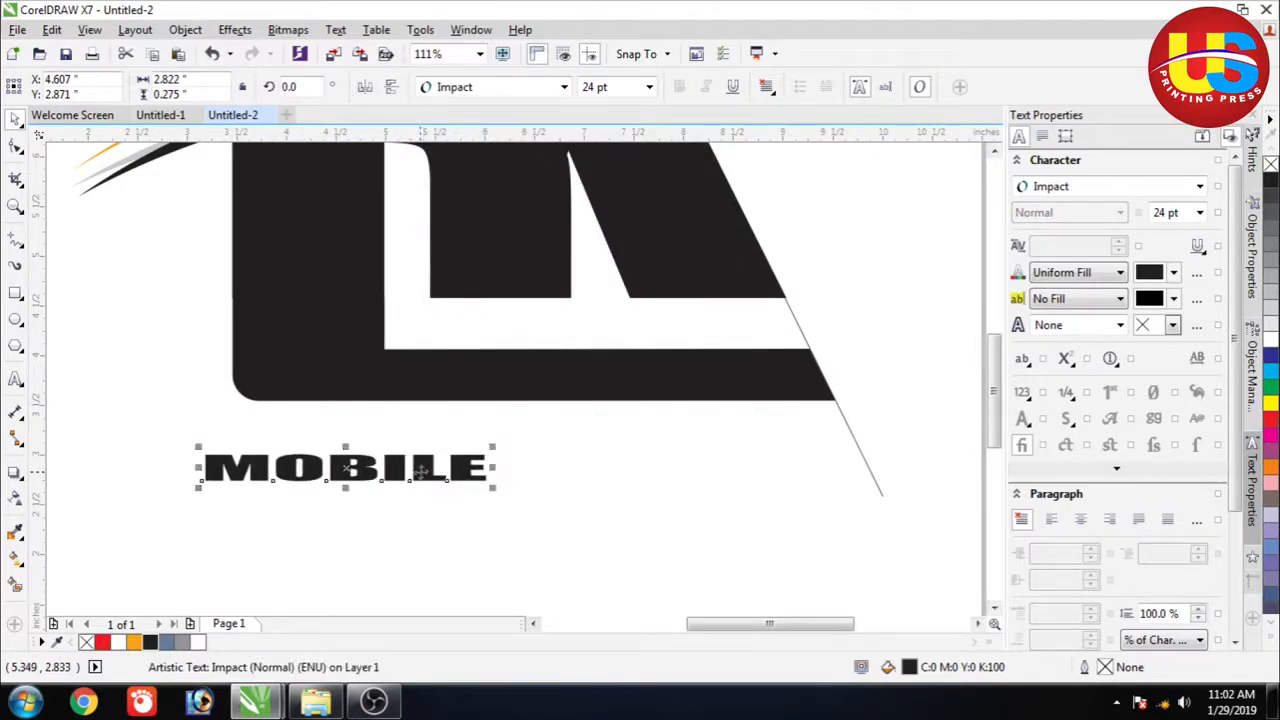
left_click_drag(345, 467, 573, 327)
left_click_drag(720, 323, 800, 323)
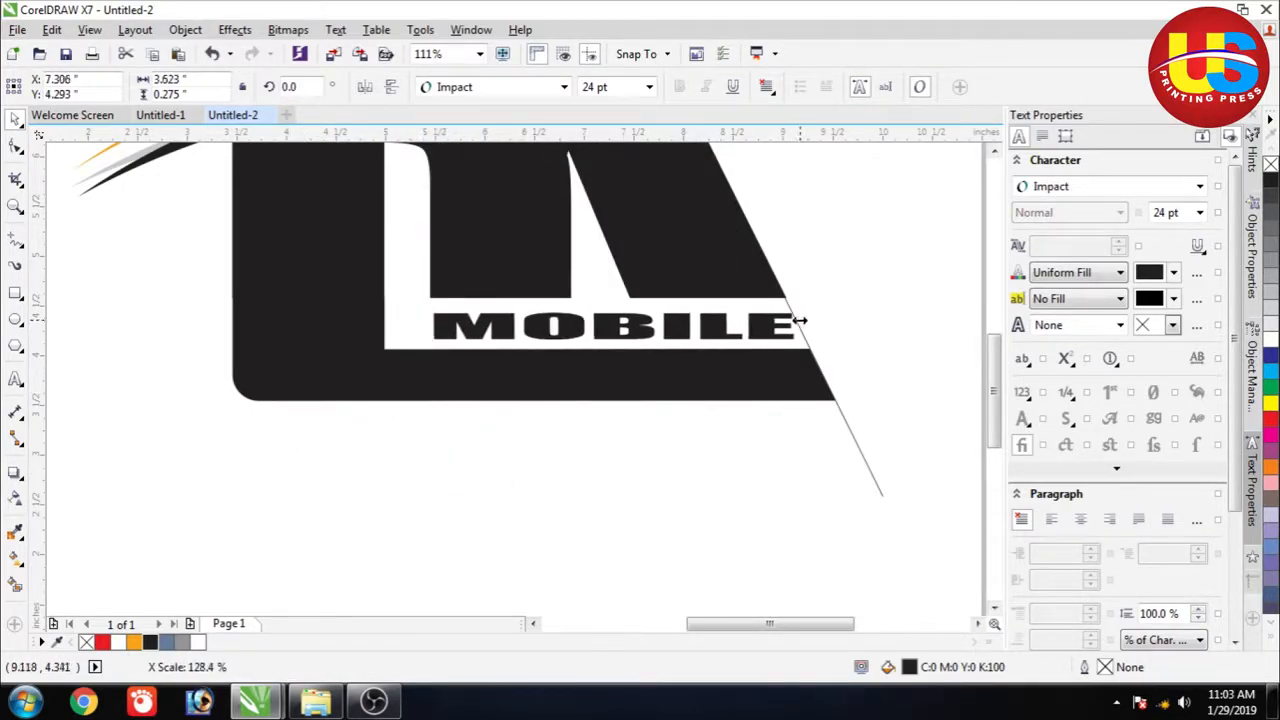
left_click_drag(613, 344, 617, 352)
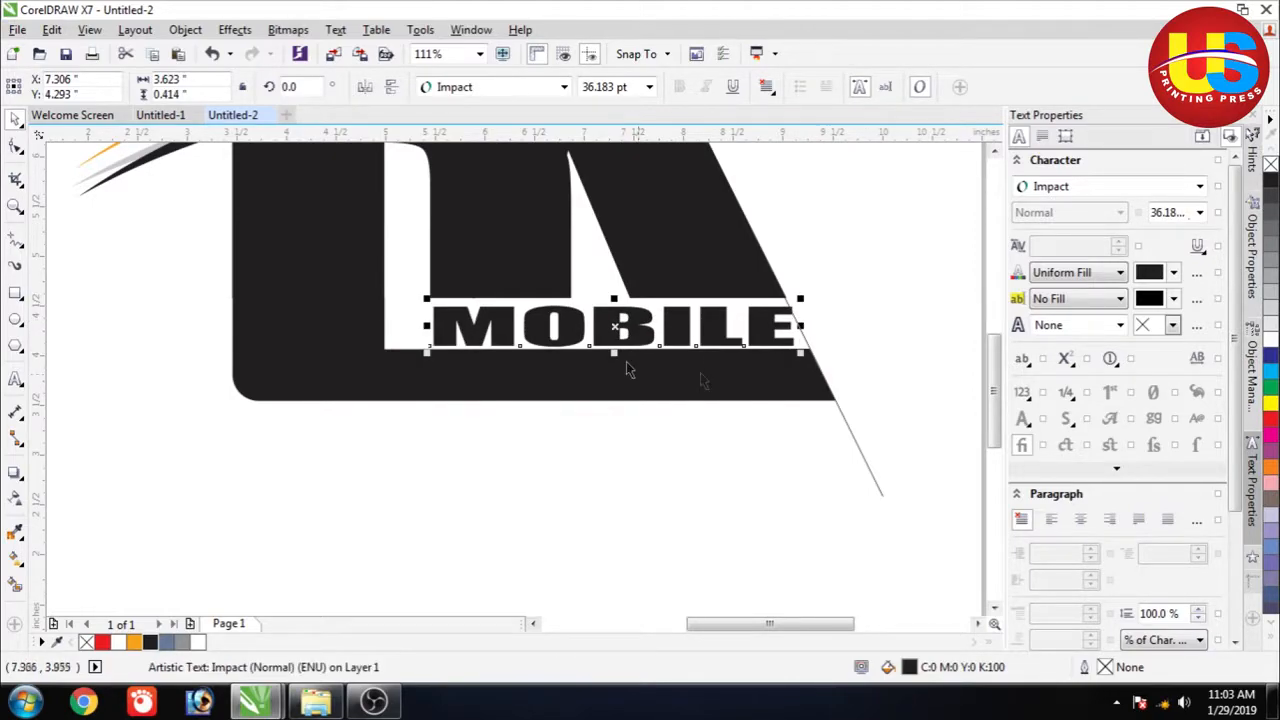
left_click_drag(615, 299, 620, 292)
left_click_drag(424, 322, 405, 322)
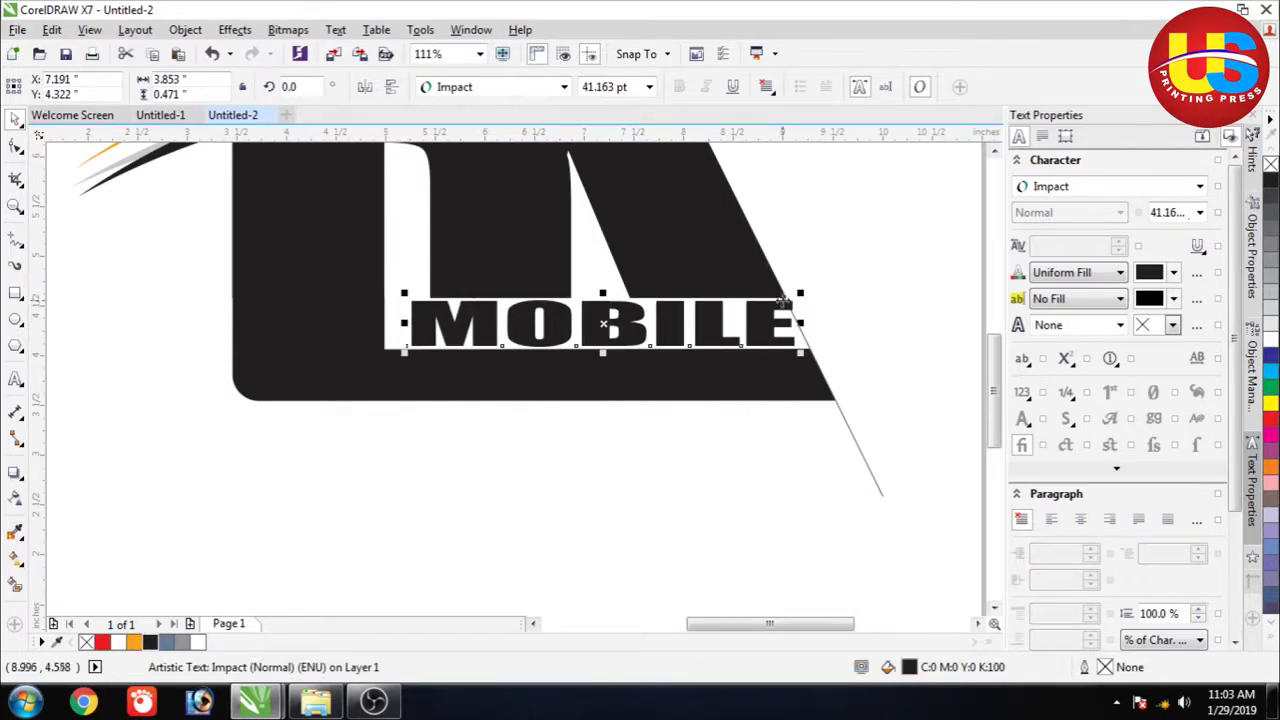
Step: Convert the MOBILE text to curves and deselect it
right_click(670, 322)
left_click(740, 354)
key("Escape")
Step: Slant the right ends of all three arms of MOBILE's E by moving their corner nodes onto the guide line
key("z")
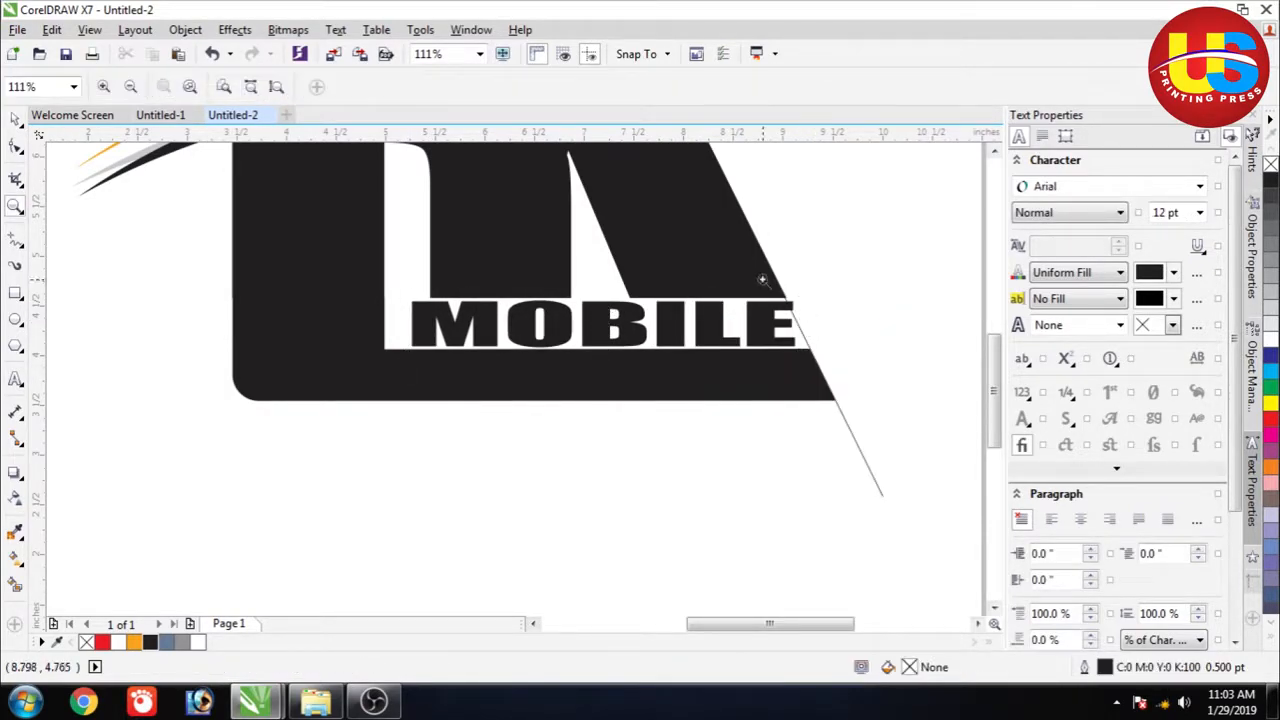
left_click_drag(762, 280, 845, 362)
left_click(13, 120)
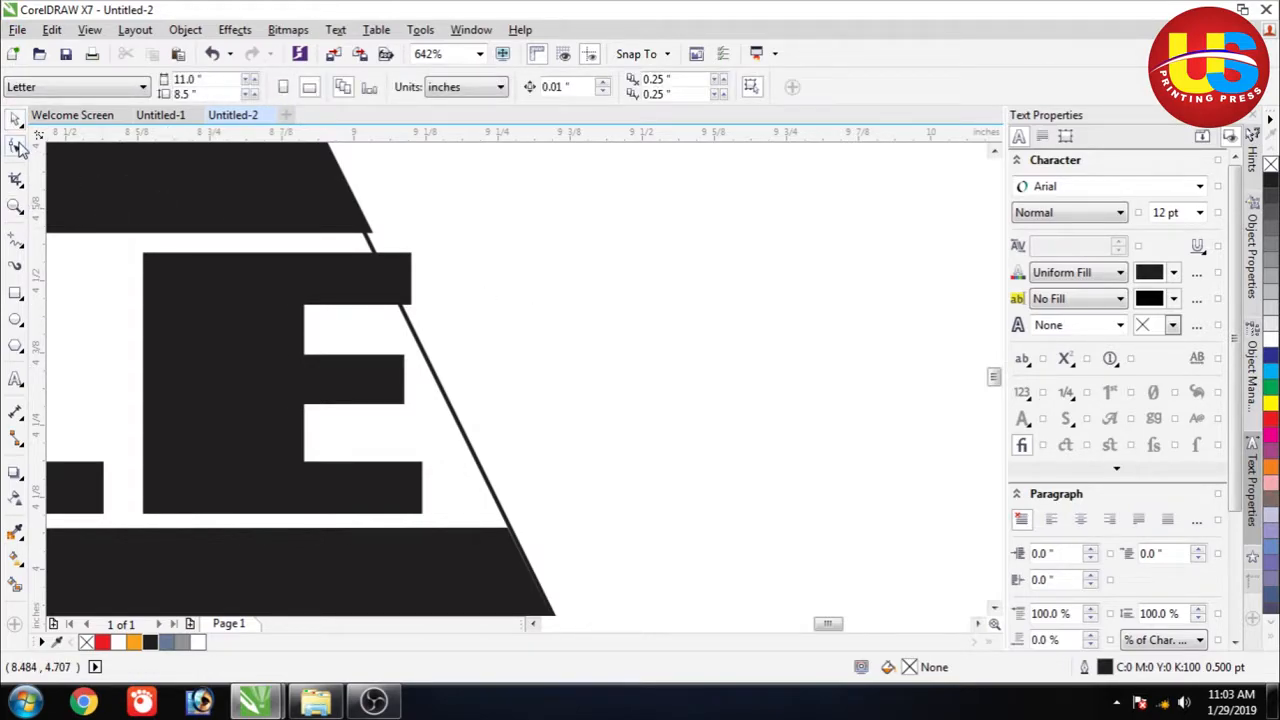
left_click(215, 292)
left_click_drag(410, 254, 374, 256)
left_click_drag(418, 308, 401, 303)
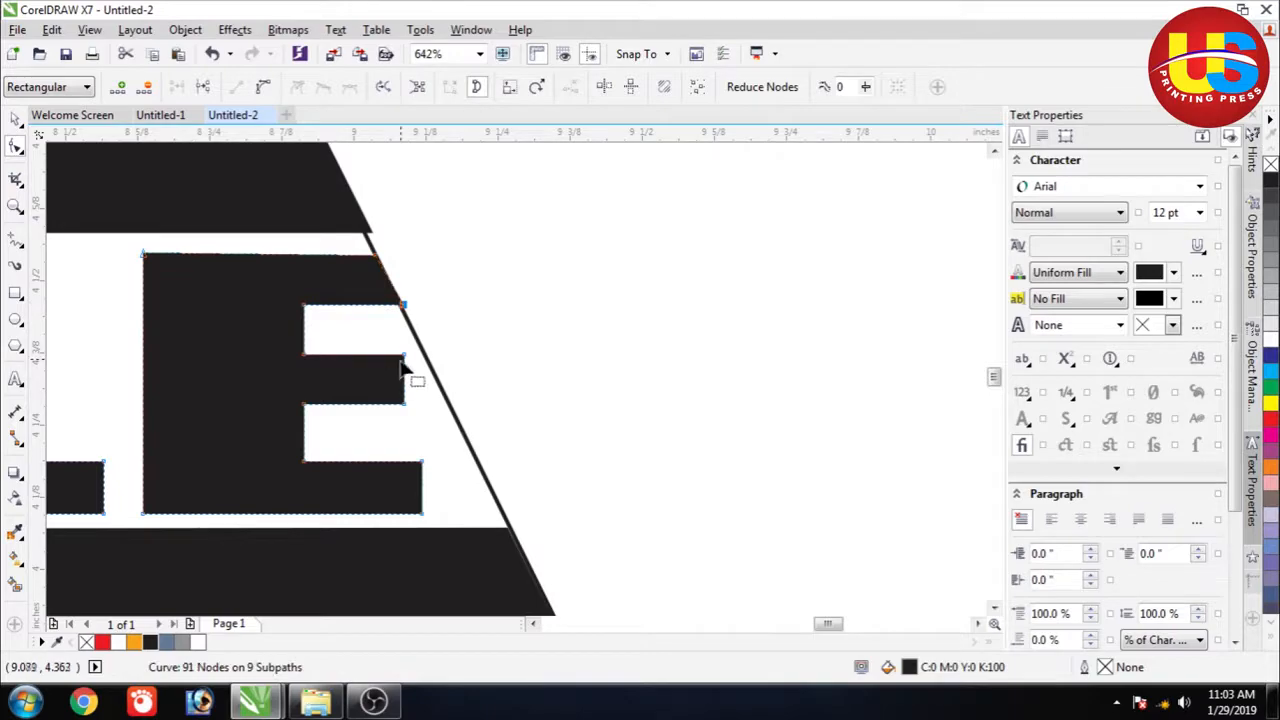
left_click_drag(405, 356, 425, 357)
left_click_drag(405, 404, 446, 404)
left_click_drag(422, 462, 474, 461)
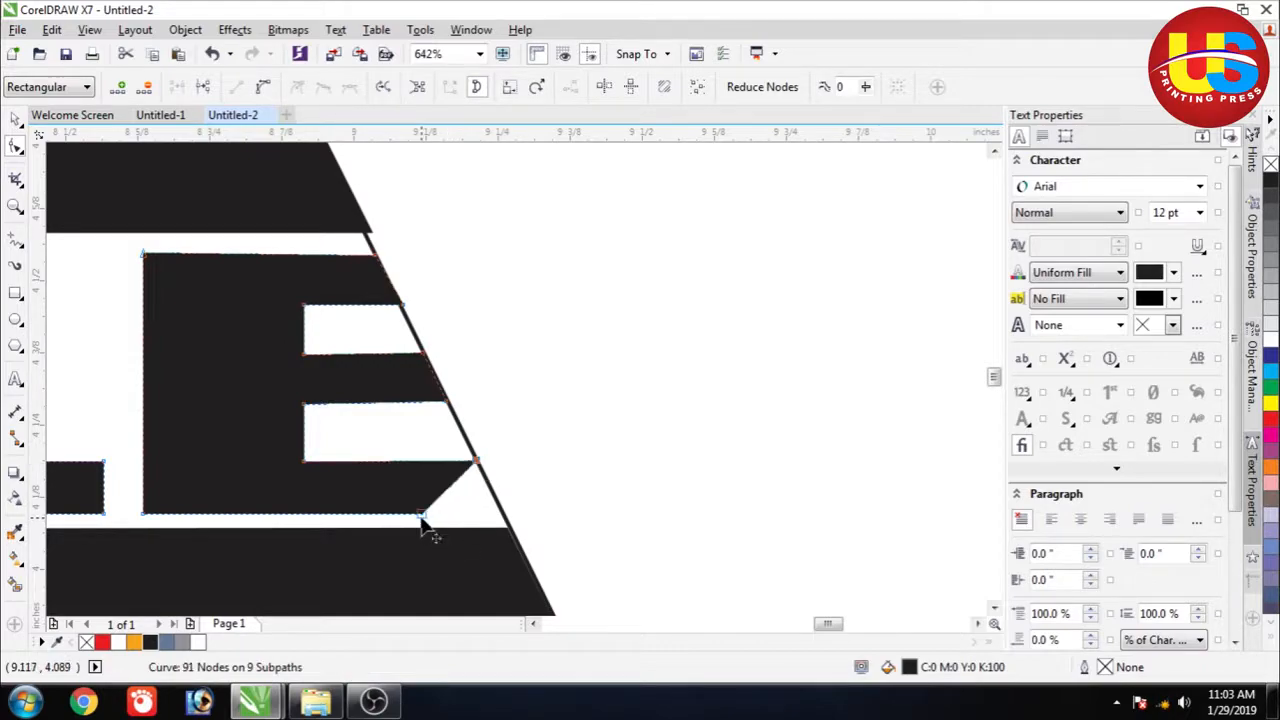
left_click_drag(420, 517, 502, 514)
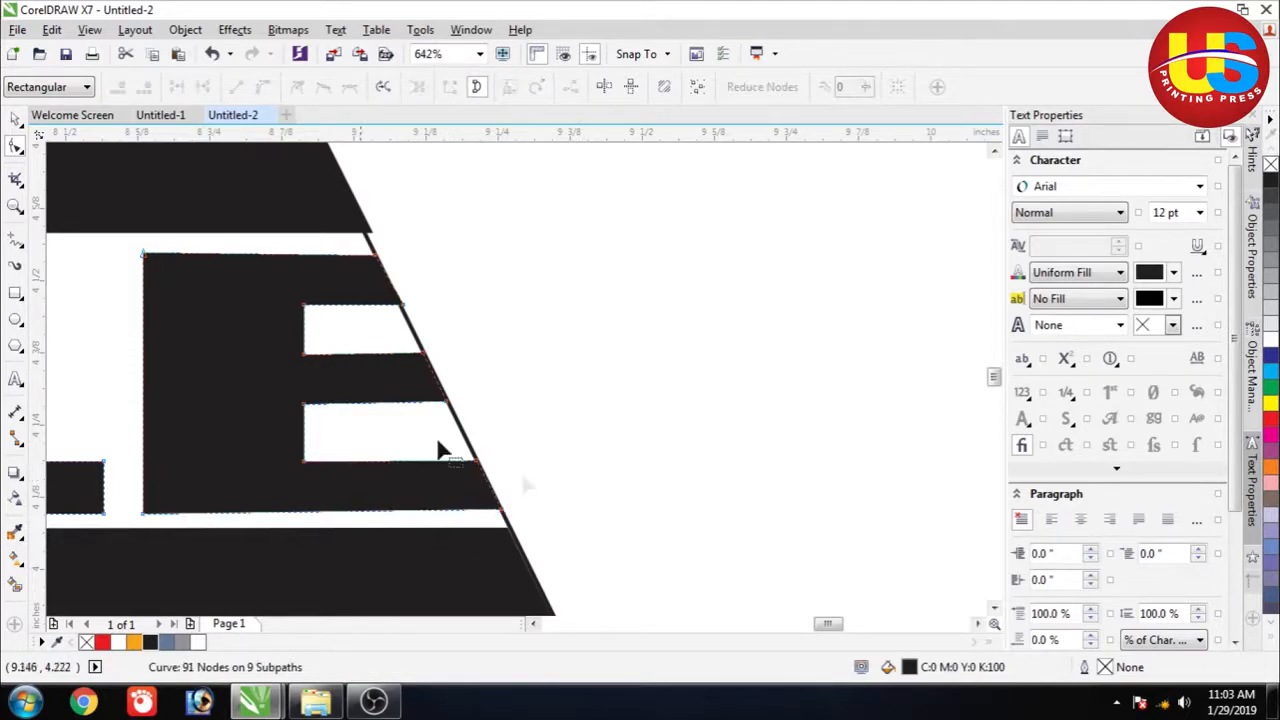
Step: Move the left edge nodes of the E inward to narrow its stem and widen the gap after the L
left_click_drag(120, 243, 180, 520)
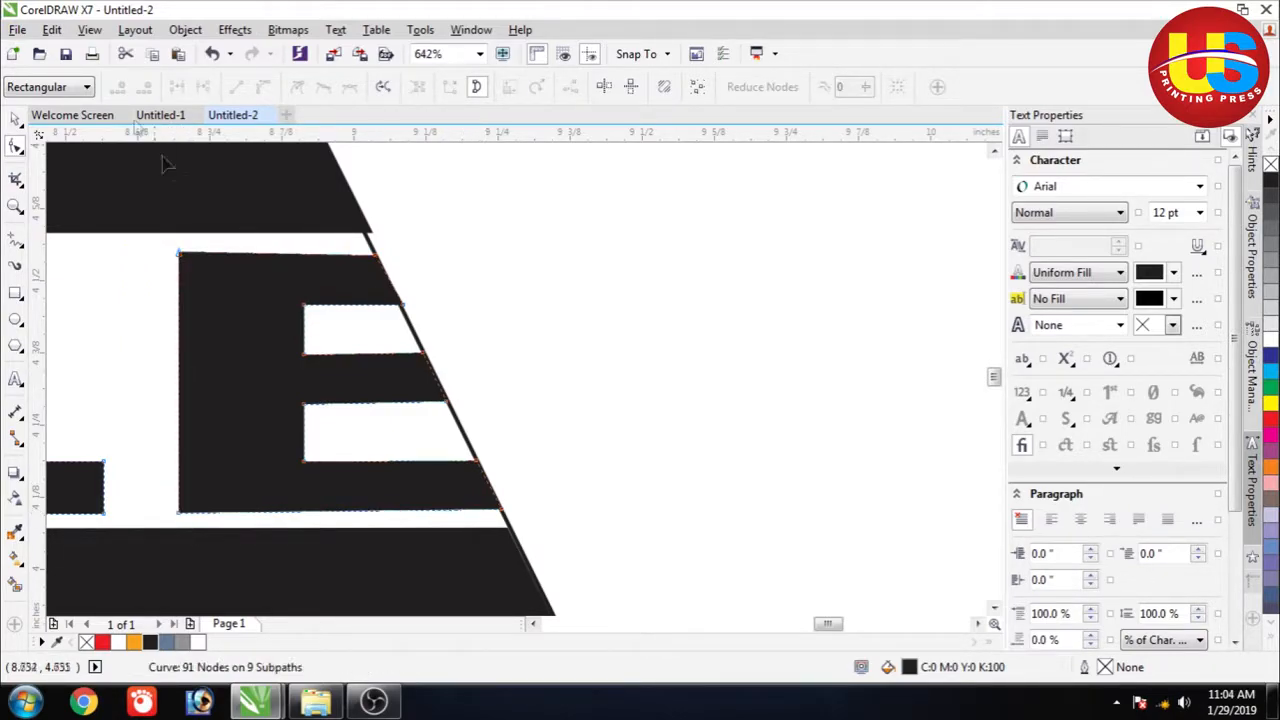
key("space")
left_click(522, 272)
key("z")
right_click(398, 219)
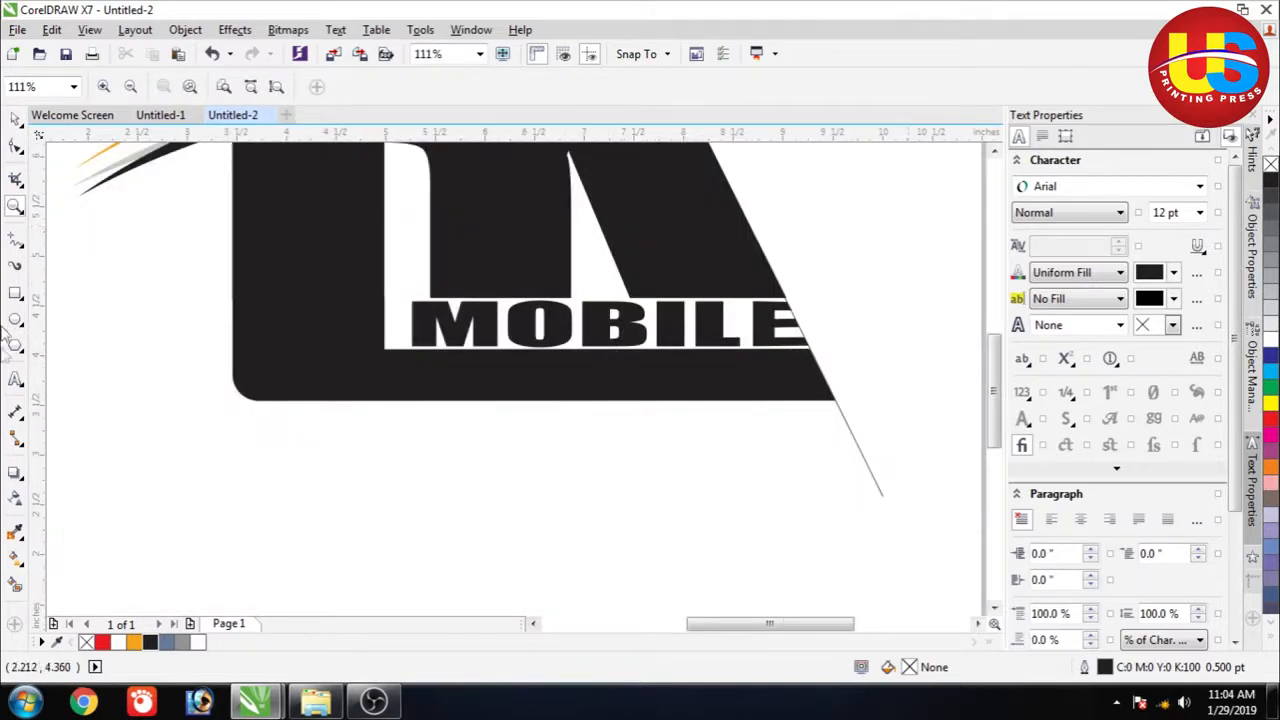
Step: Draw a thin white stripe about 0.04 inch high, place it across the upper part of MOBILE and shorten it to about 3.98 inches
left_click(15, 292)
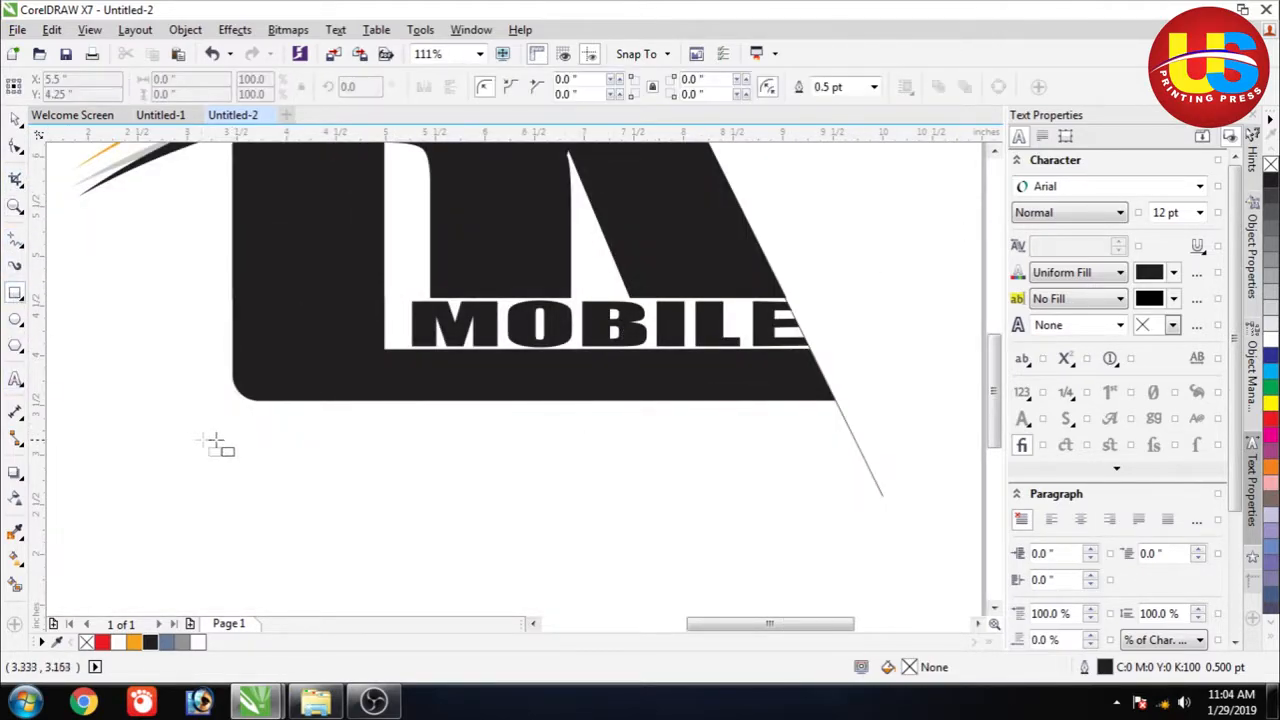
left_click_drag(190, 438, 776, 445)
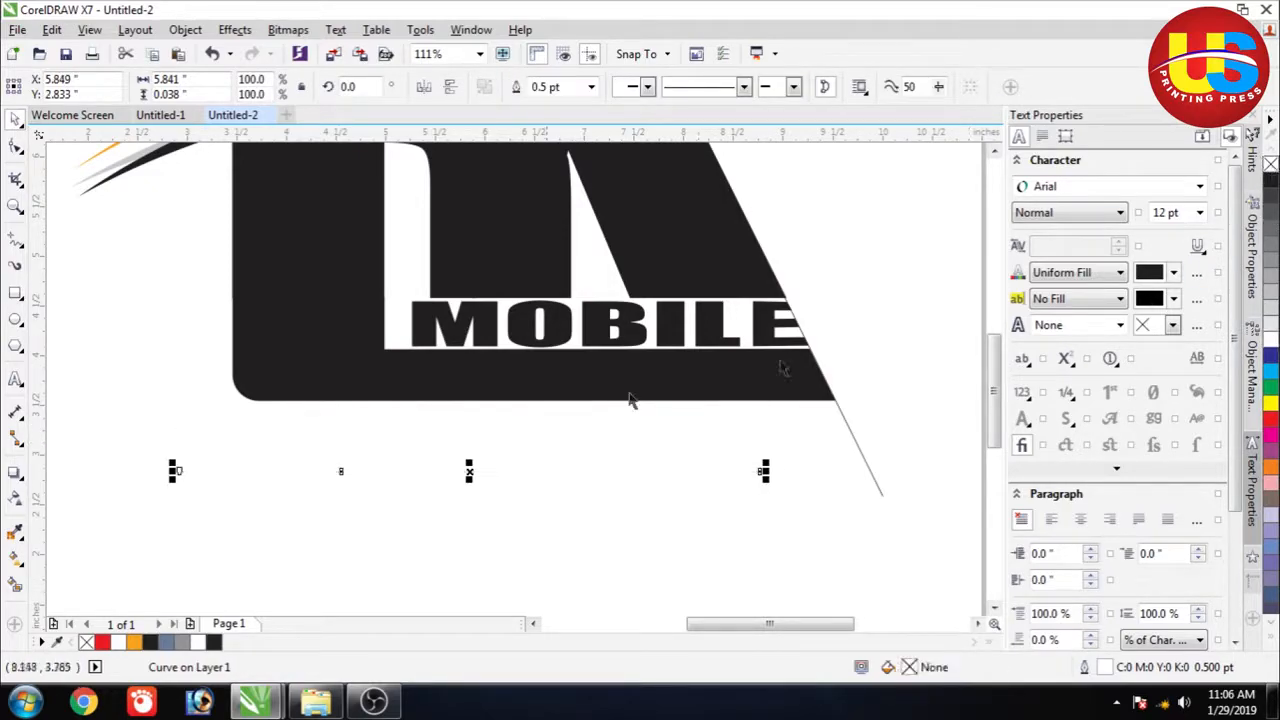
left_click_drag(470, 471, 678, 310)
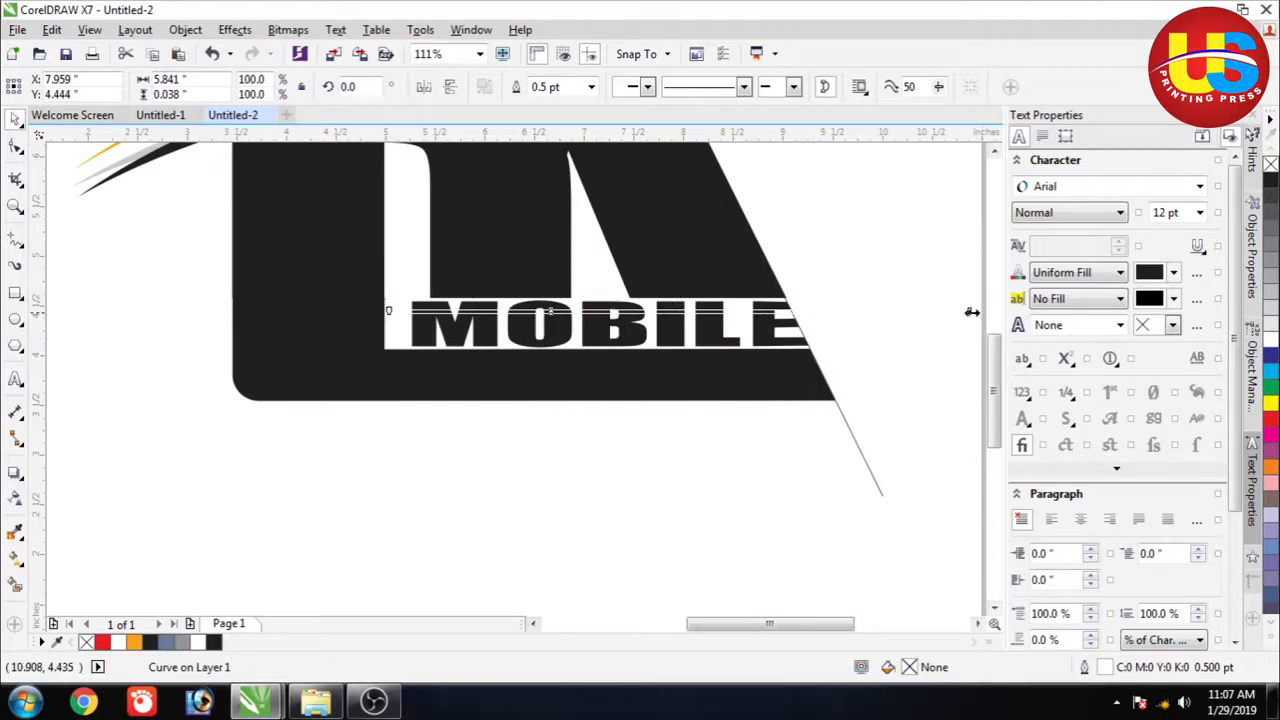
left_click_drag(972, 314, 793, 345)
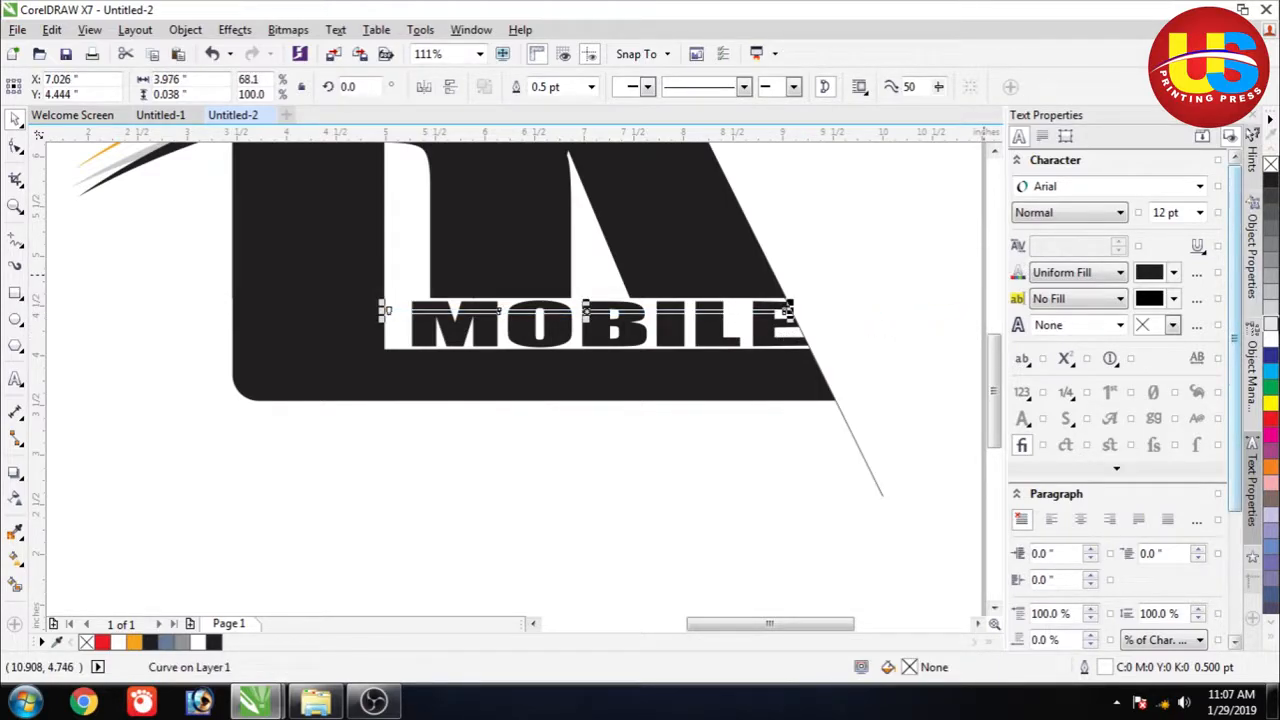
left_click(846, 218)
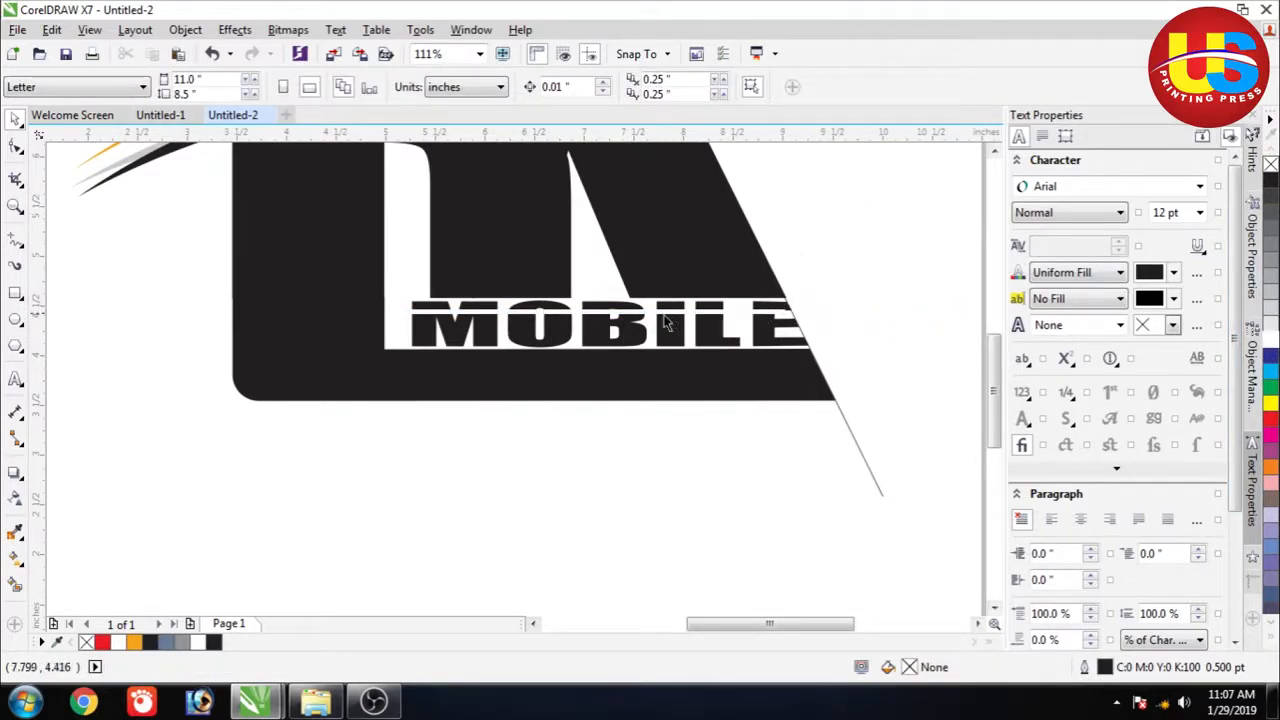
Step: Nudge the white stripe down 0.01 inch and place a copy of it across the lower part of MOBILE
left_click(660, 312)
left_click(850, 322)
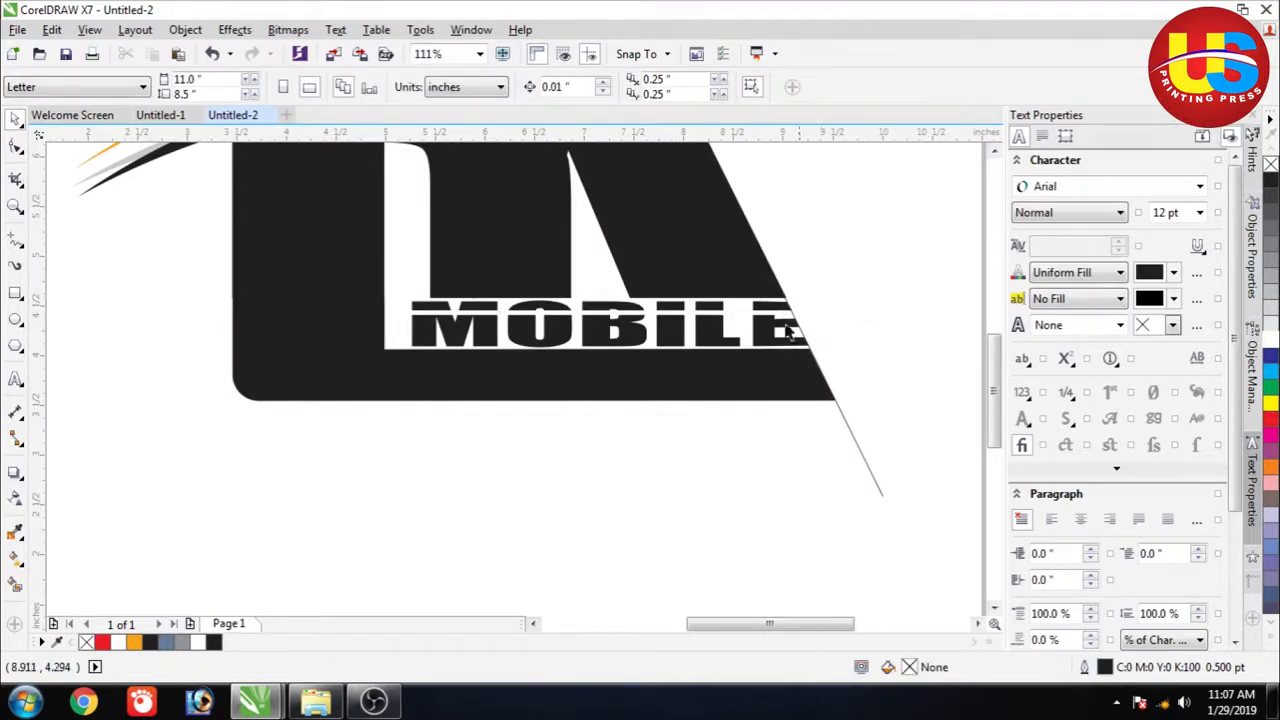
left_click(700, 323)
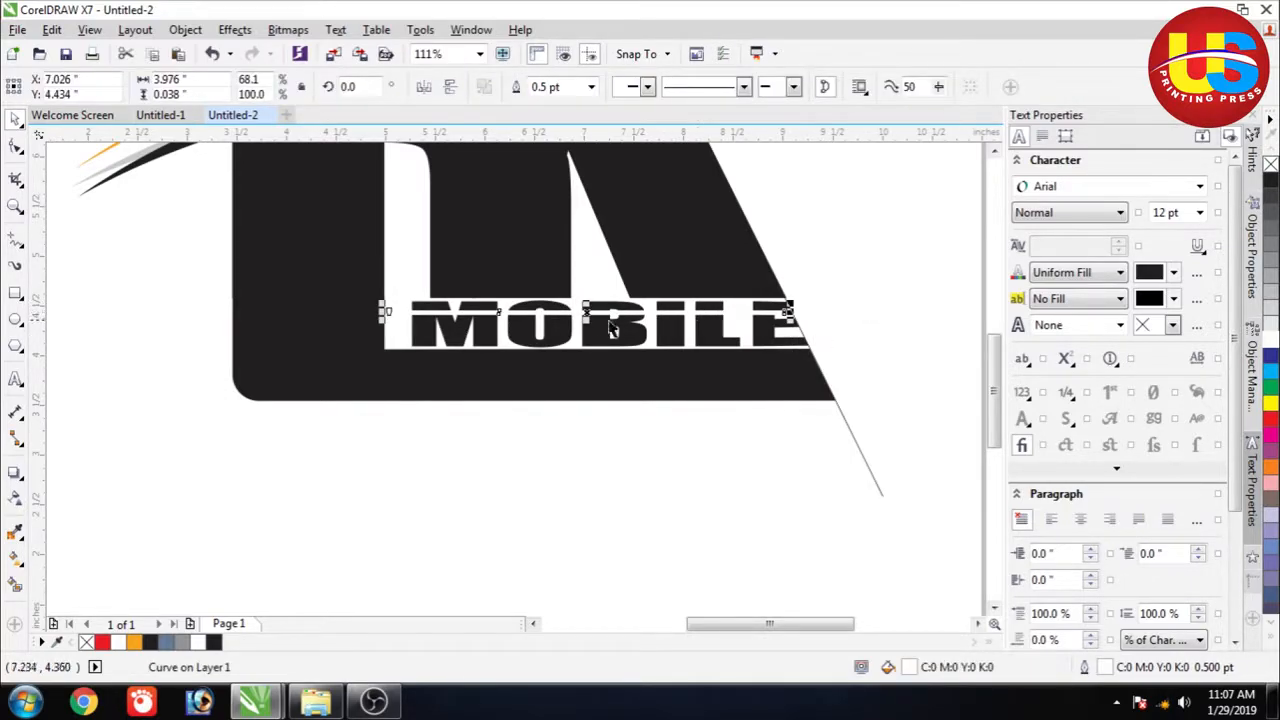
left_click_drag(589, 326, 590, 330)
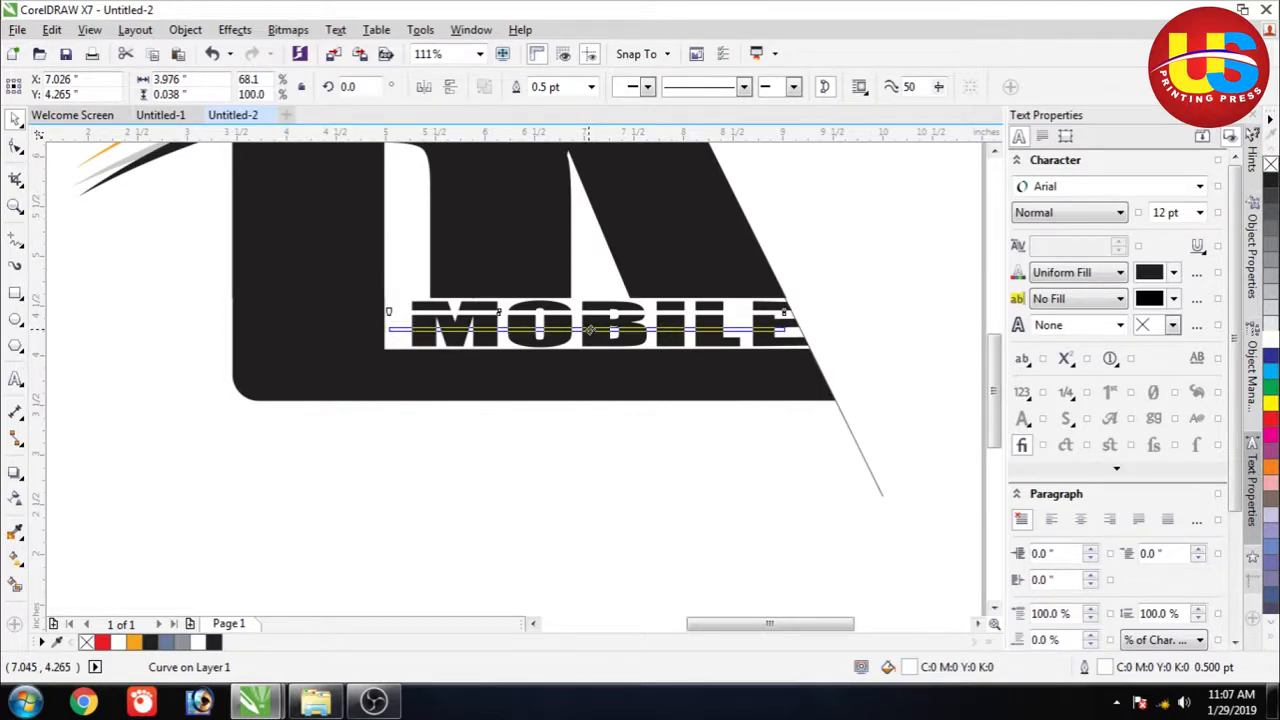
left_click(792, 255)
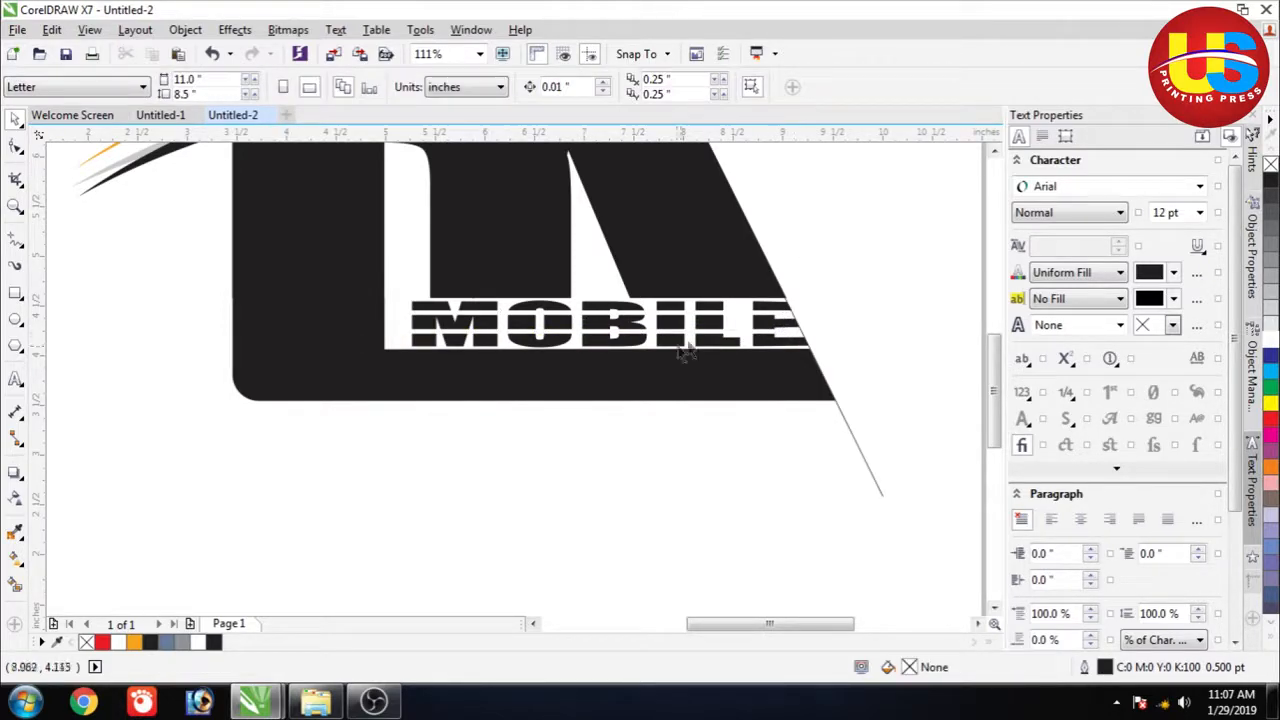
Step: Delete the slanted guide line beside the logo
left_click(860, 440)
key("Delete")
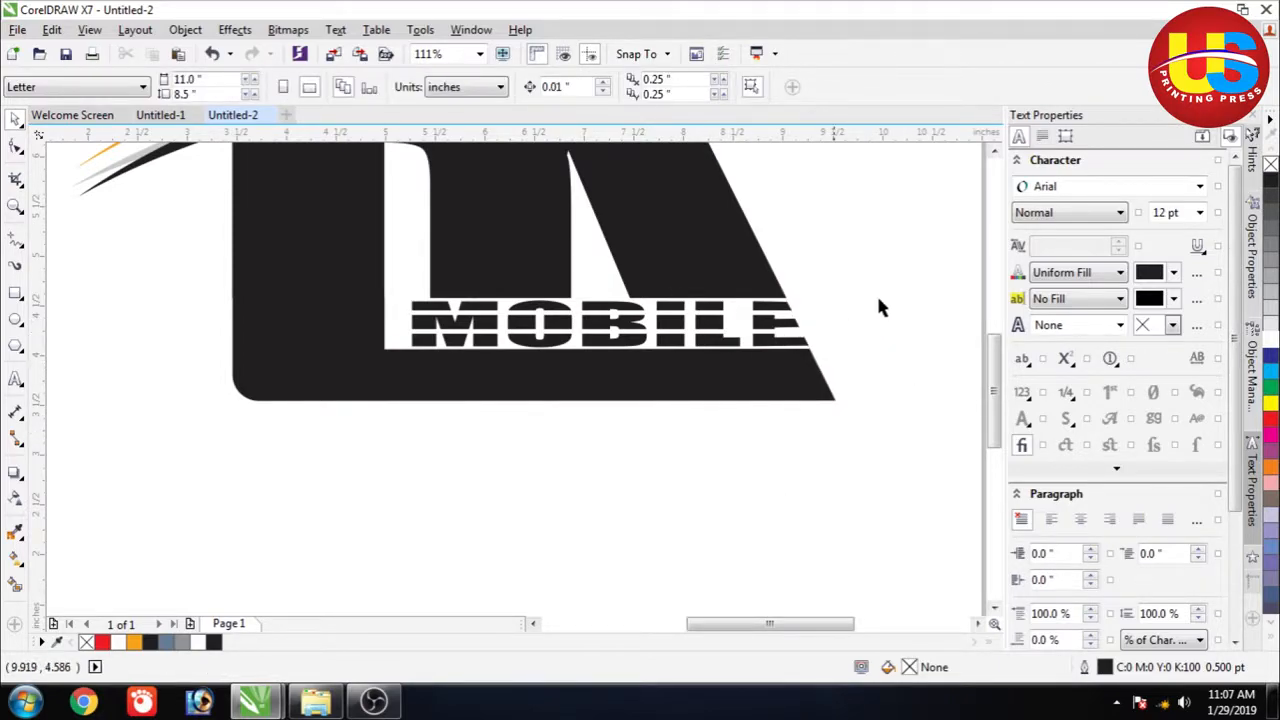
Step: Nudge the lower and upper white stripes down about 0.01 inch each, and view the whole logo
left_click(505, 330)
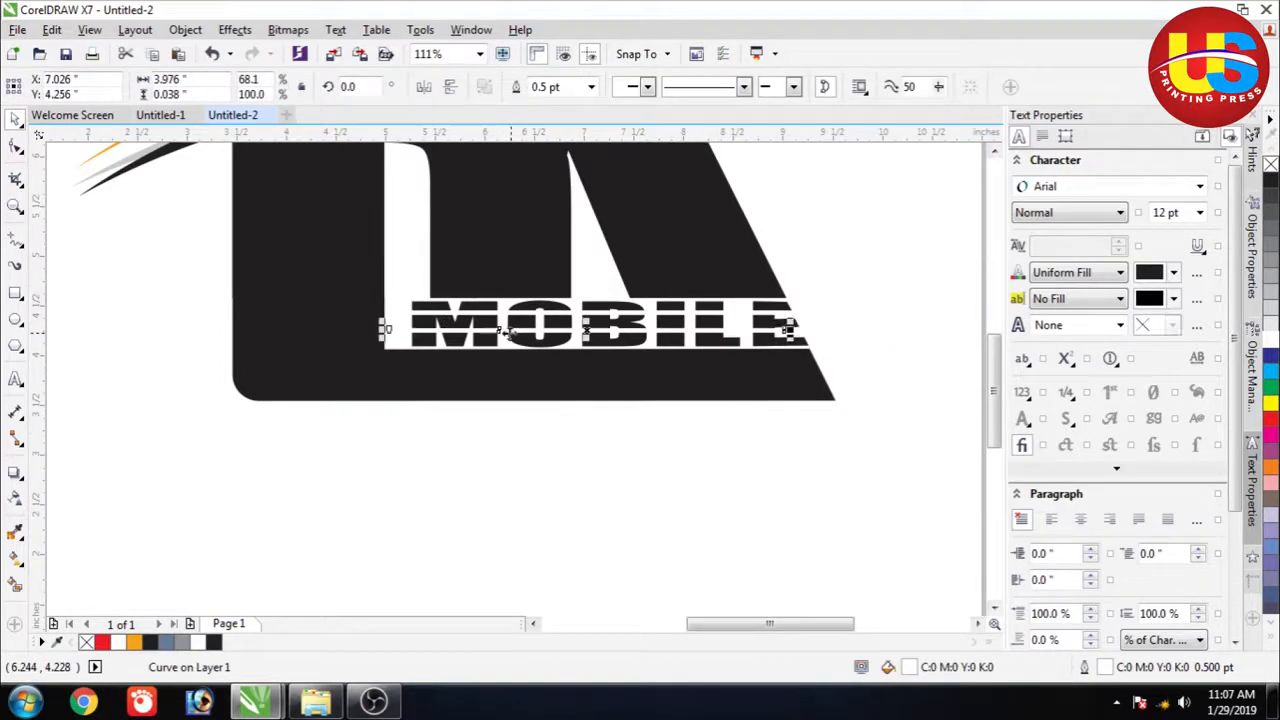
left_click(893, 275)
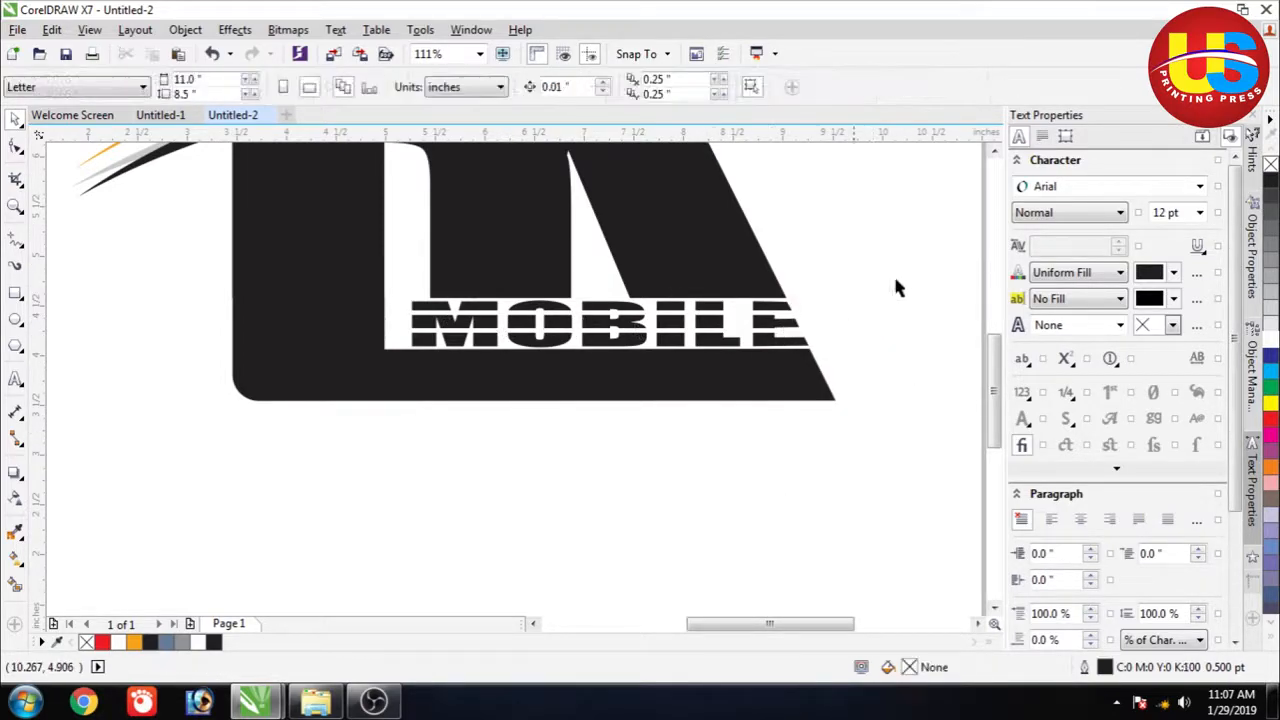
left_click(630, 315)
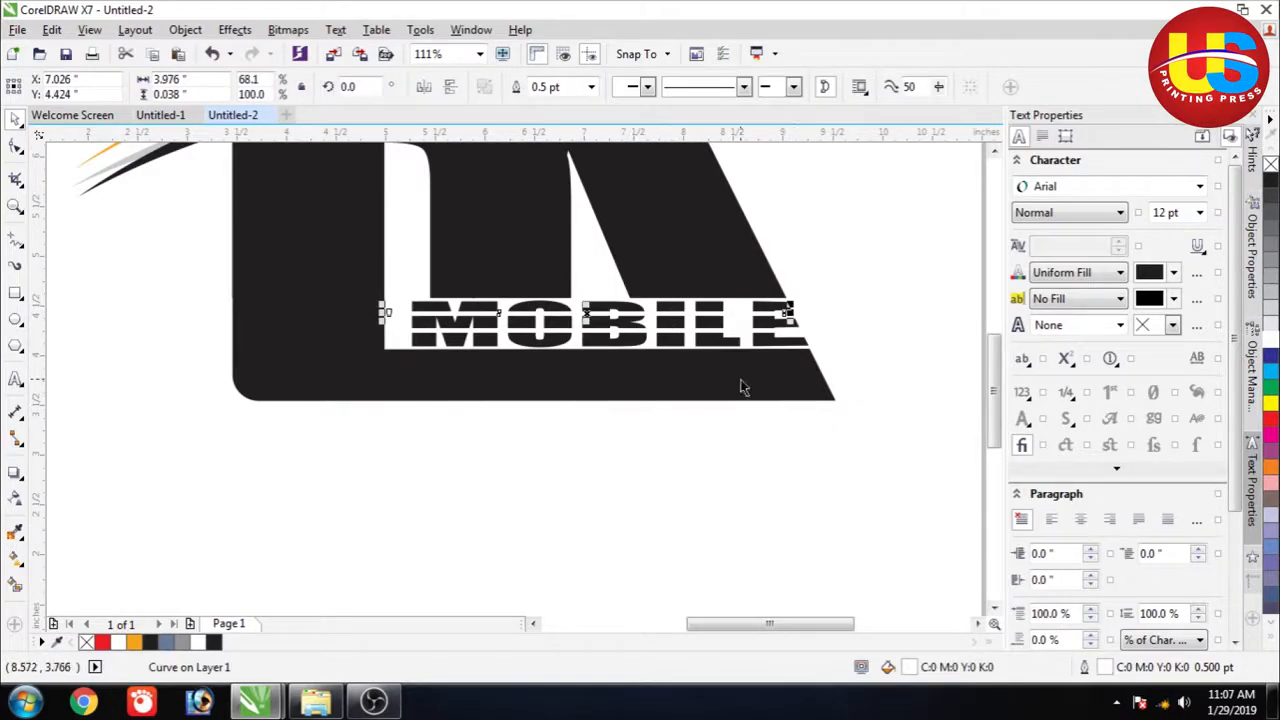
left_click(876, 321)
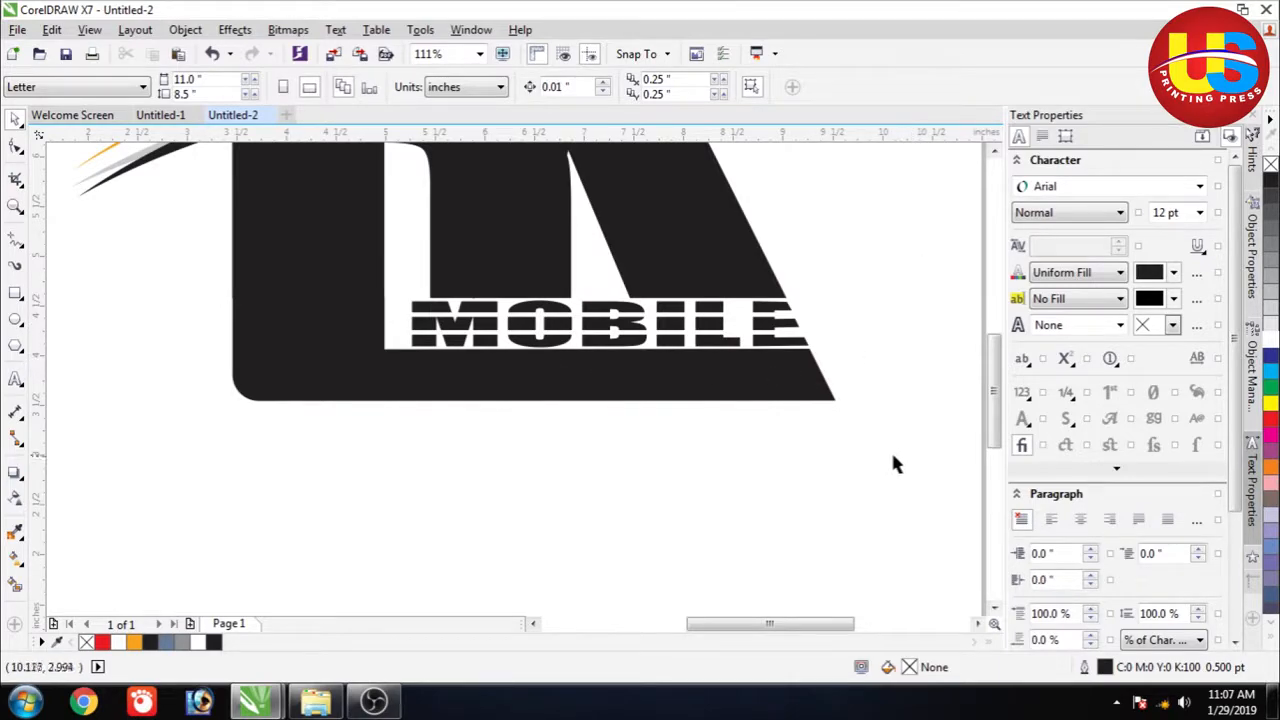
scroll(880, 440, "down", 2)
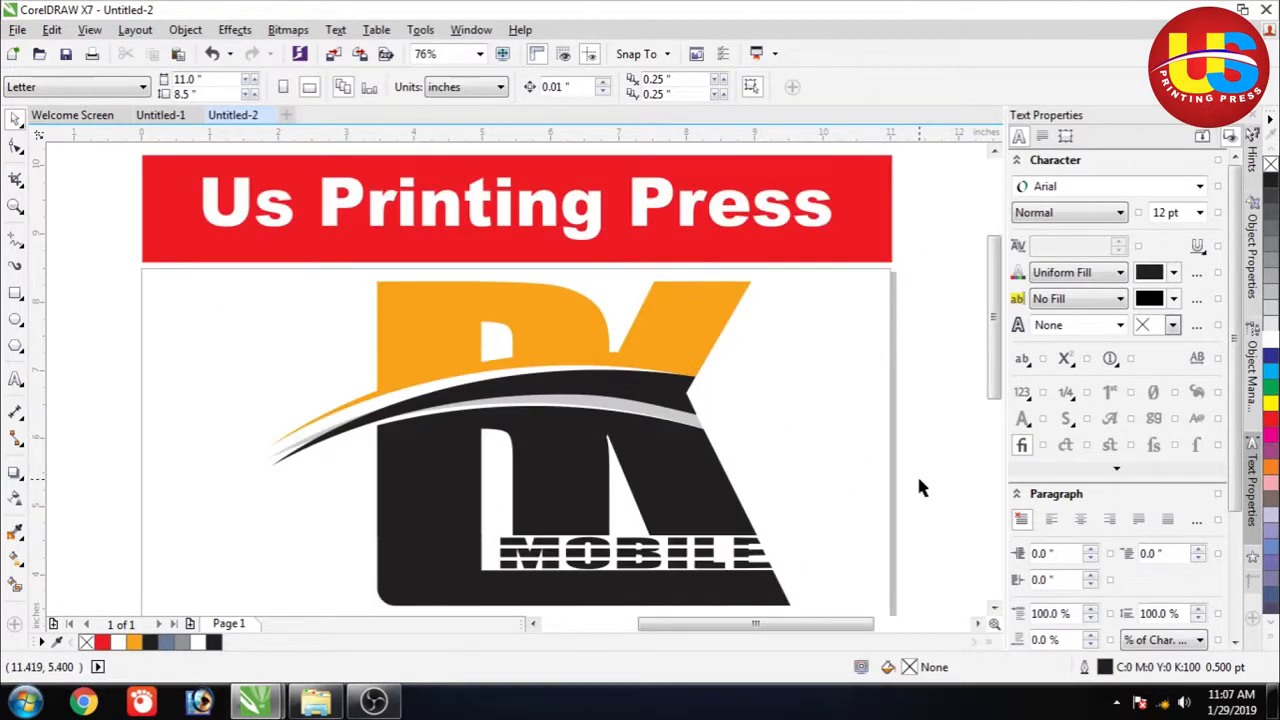
left_click_drag(998, 378, 1025, 478)
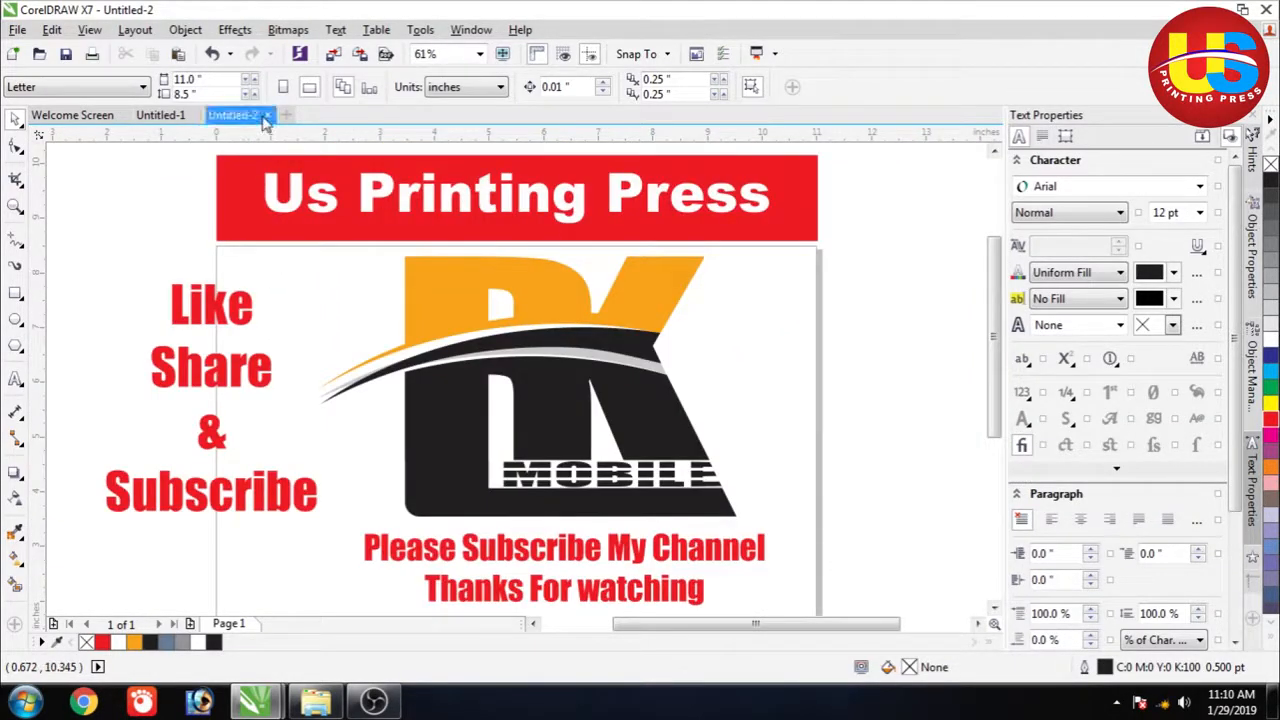